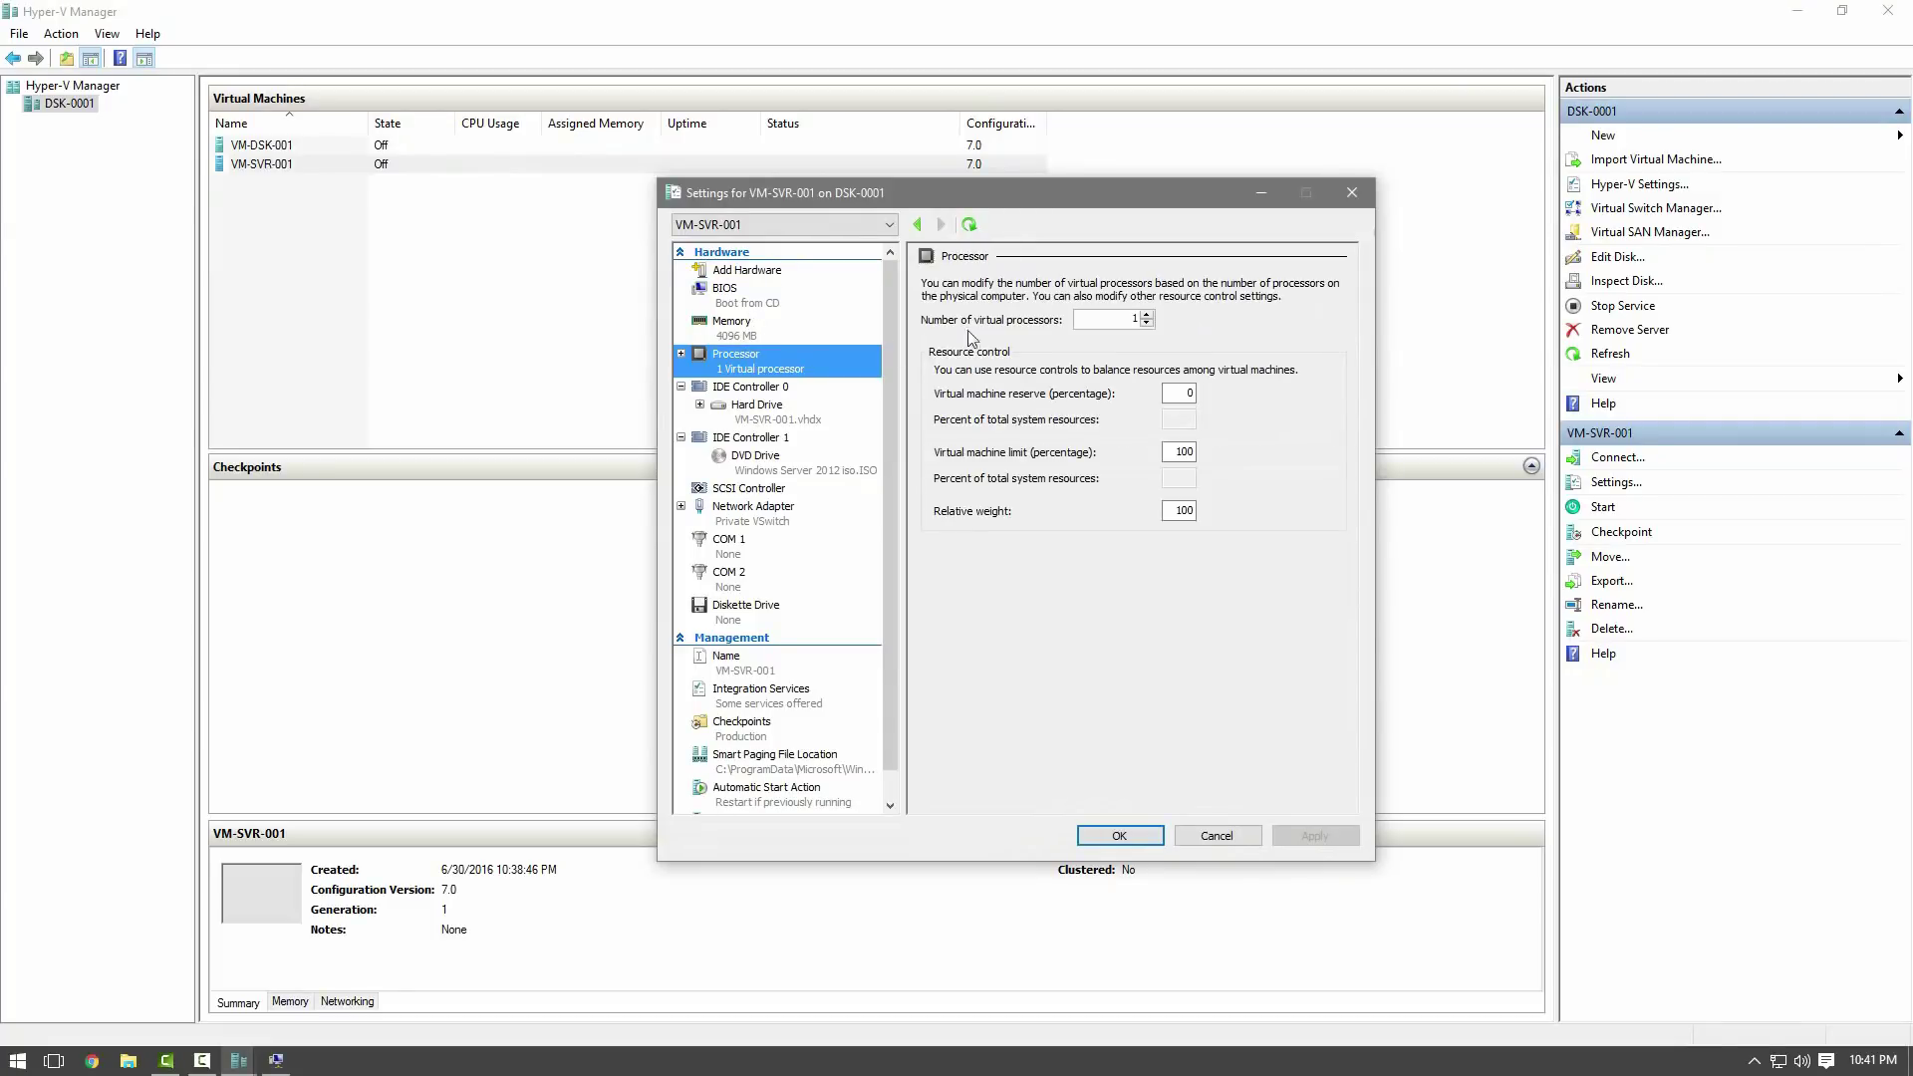
Raise VM-SVR-001's virtual processors from 1 to 8 and save the settings.
{"action": "left_click", "coordinate": [1147, 314]}
{"action": "left_click", "coordinate": [1147, 314]}
{"action": "left_click", "coordinate": [1147, 314]}
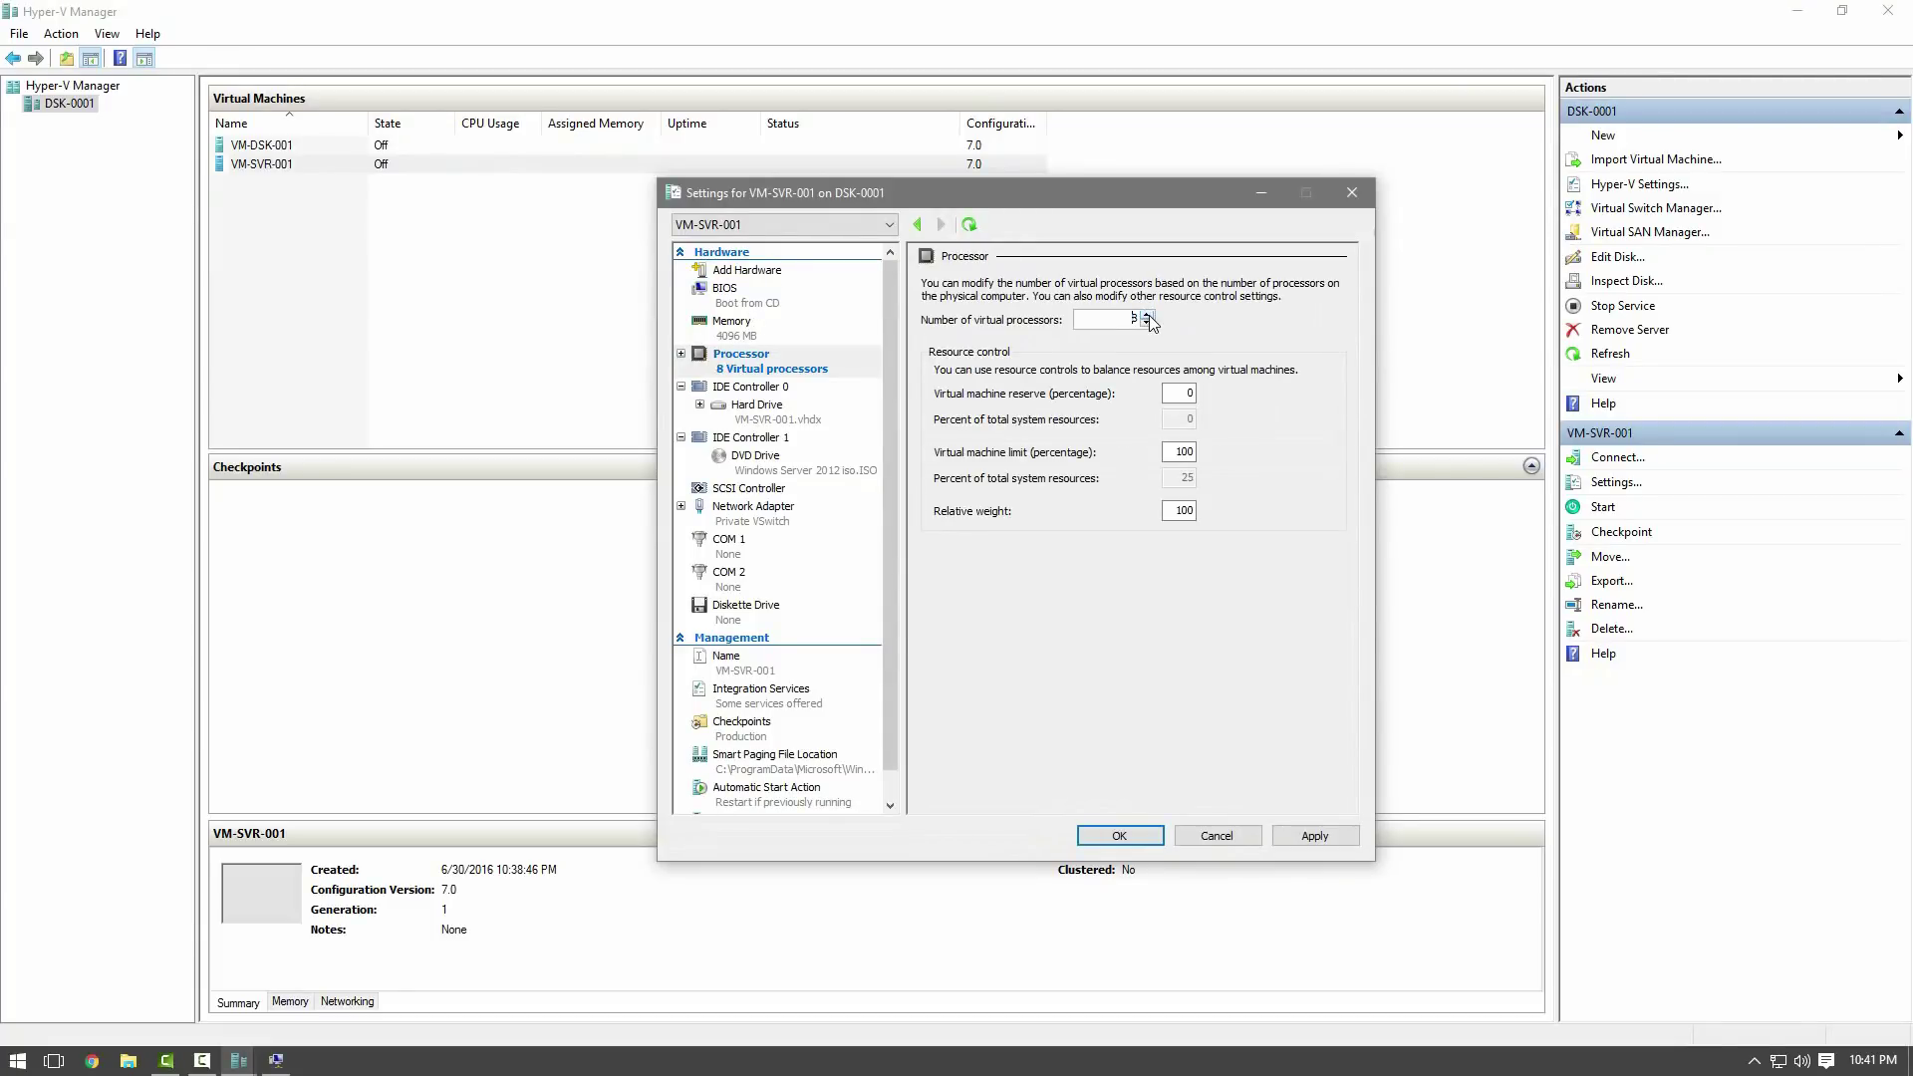
{"action": "left_click", "coordinate": [1343, 839]}
{"action": "left_click", "coordinate": [1159, 838]}
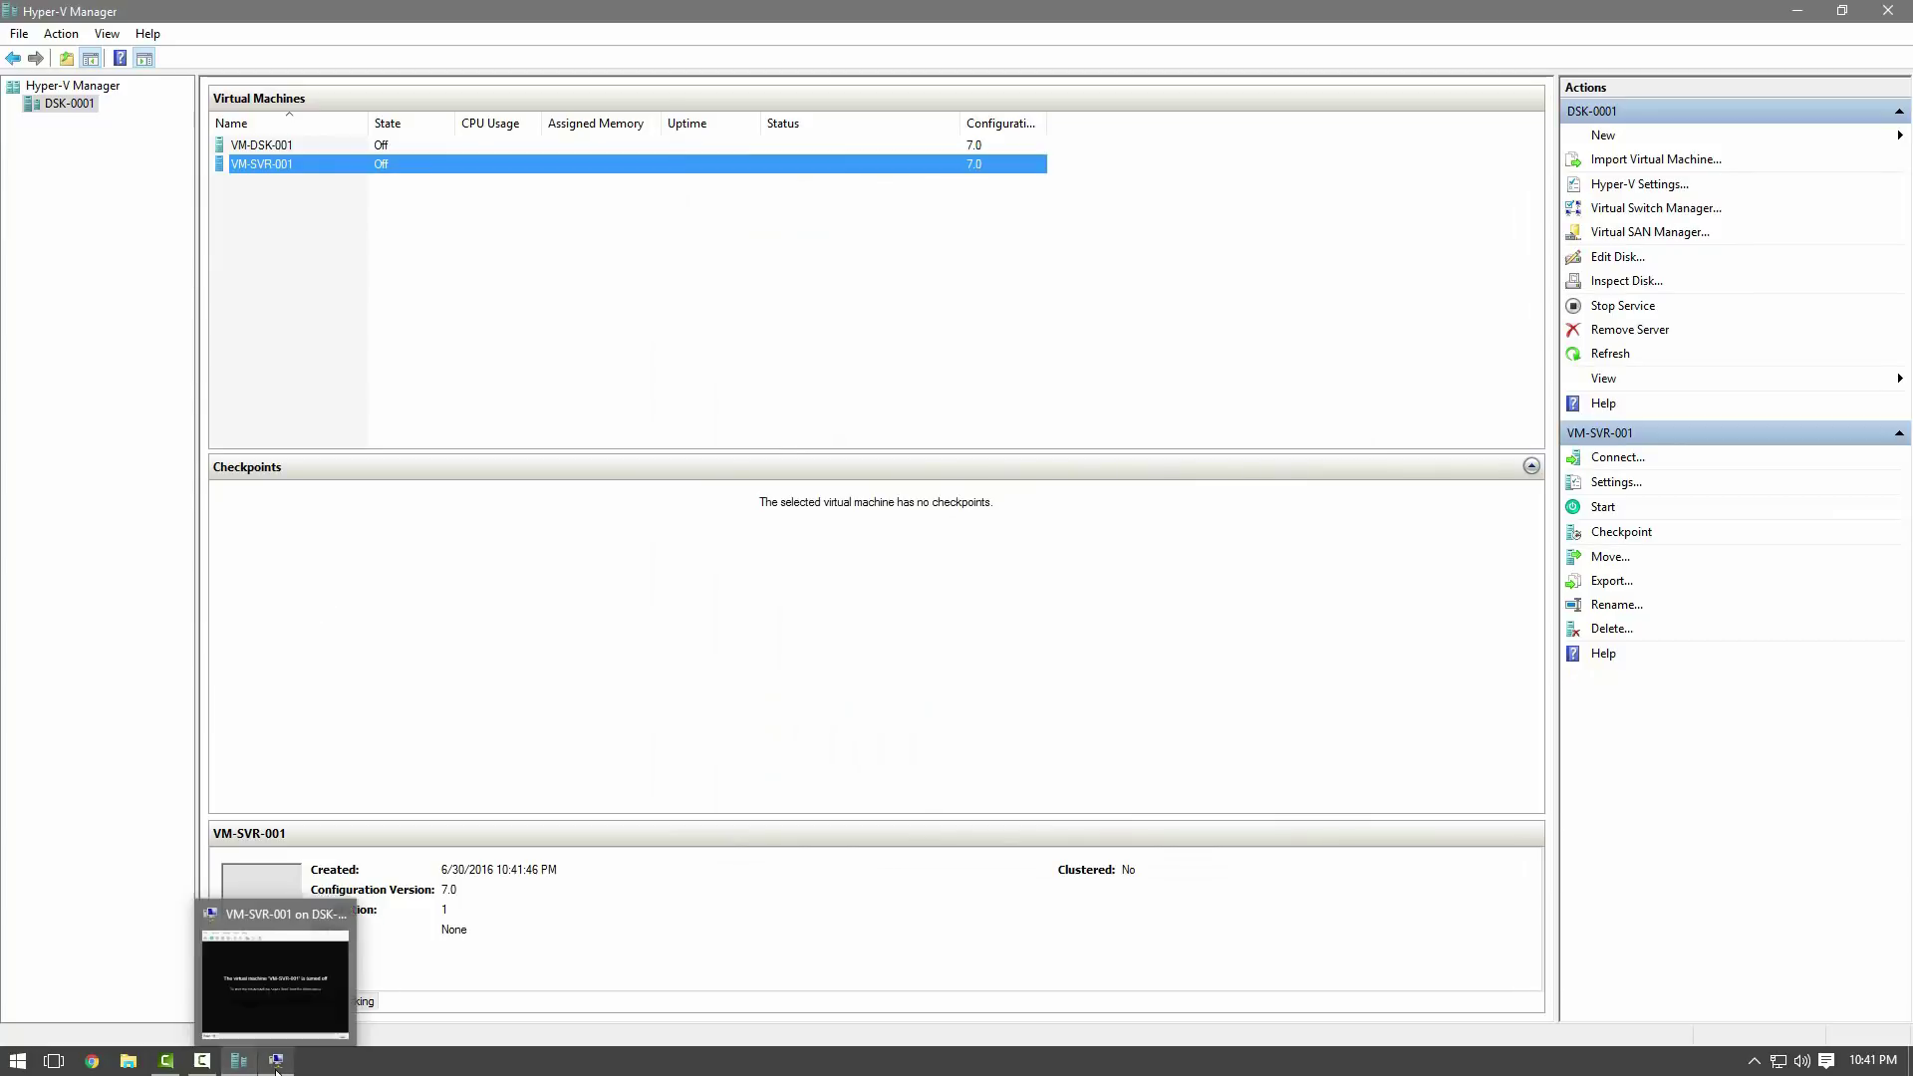
Bring up VM-SVR-001's connection window and start the virtual machine.
{"action": "left_click", "coordinate": [287, 1008]}
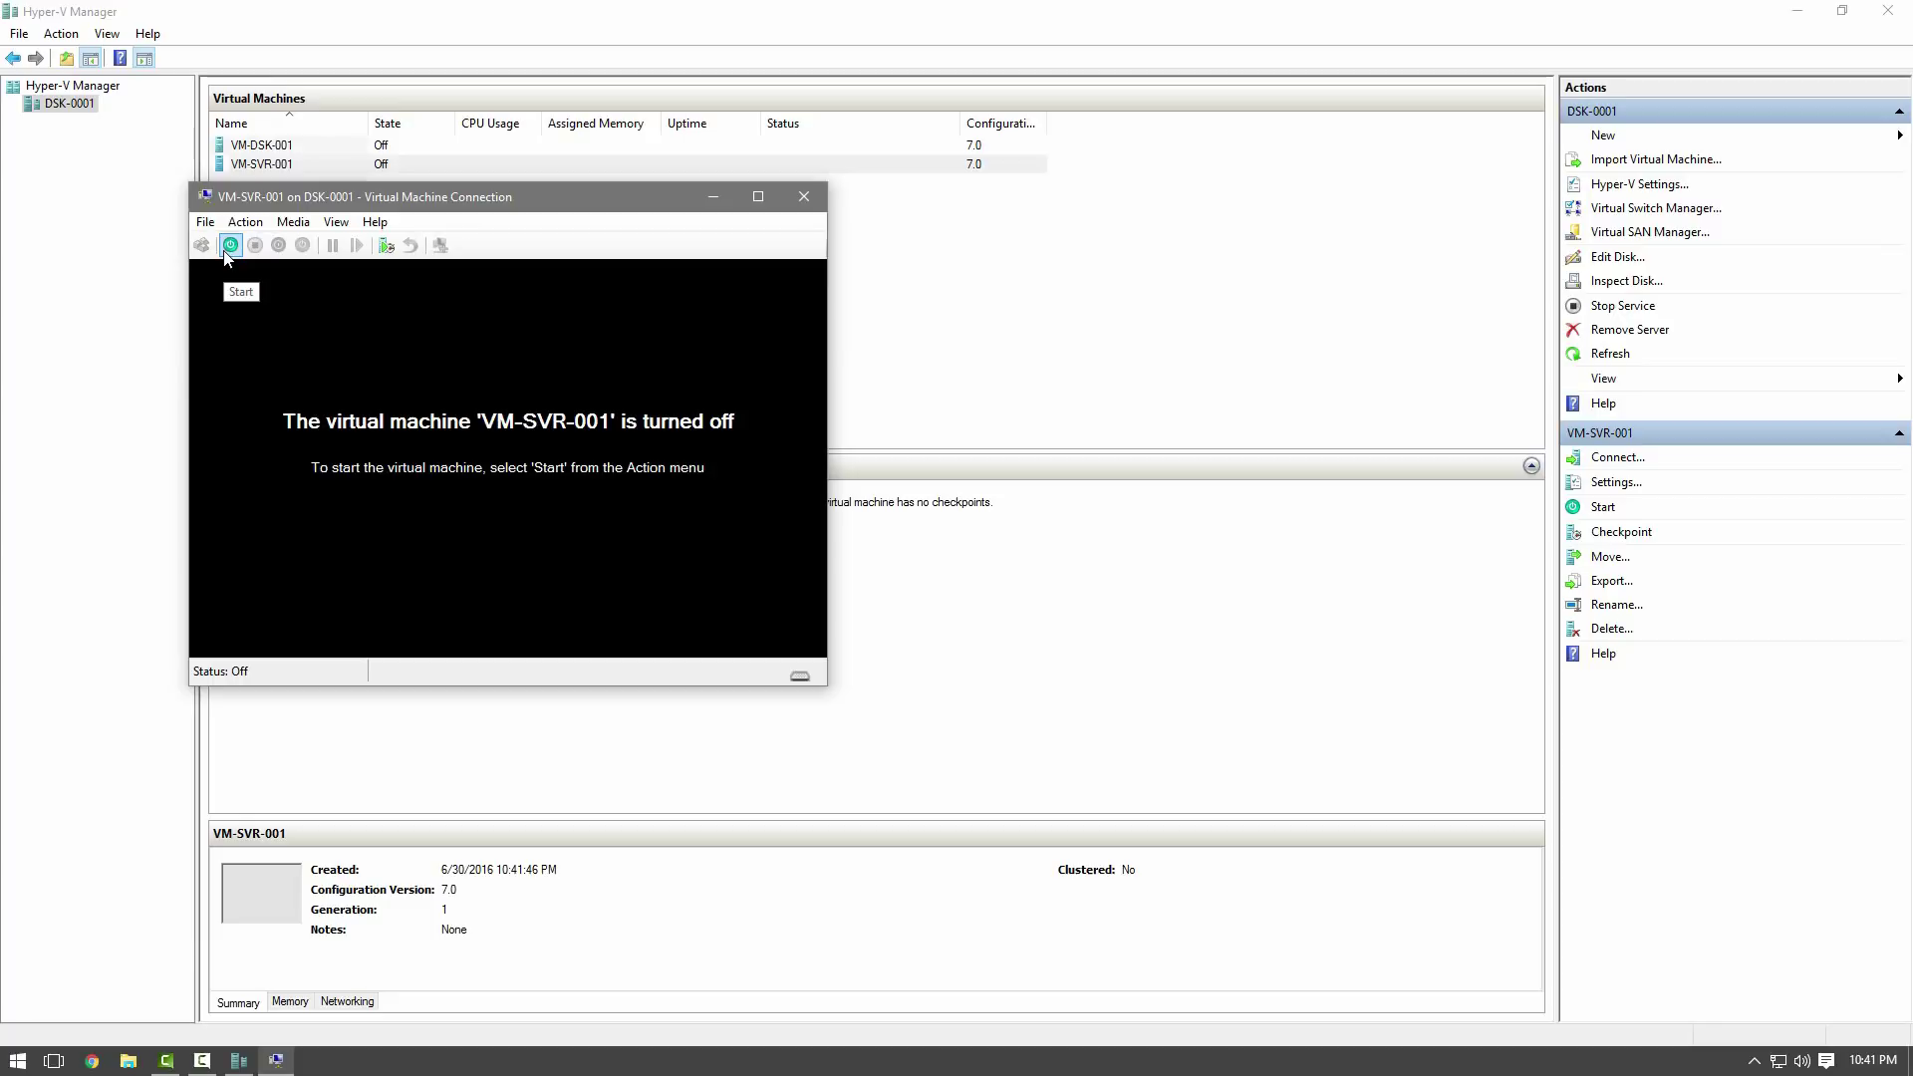
{"action": "left_click", "coordinate": [229, 245]}
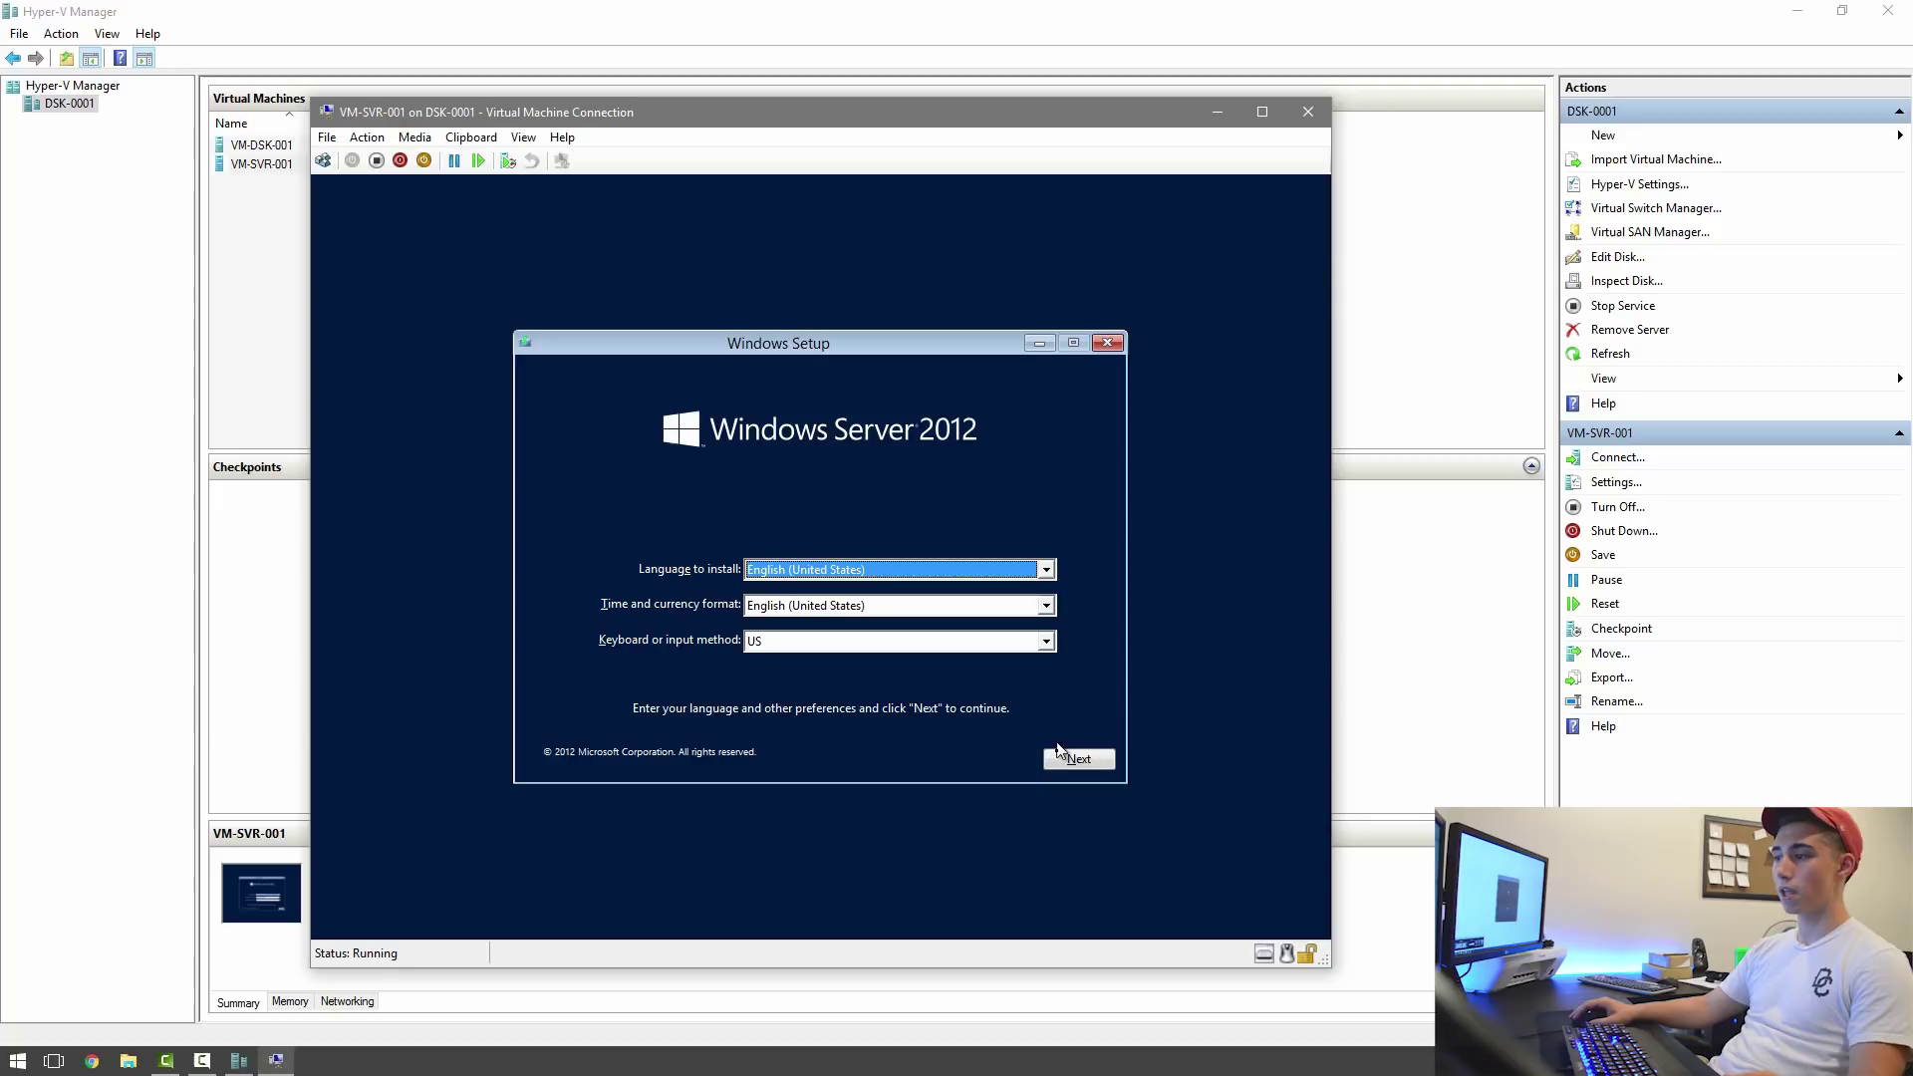
Accept the English (United States) defaults and start the Windows Server 2012 installation.
{"action": "left_click", "coordinate": [1058, 763]}
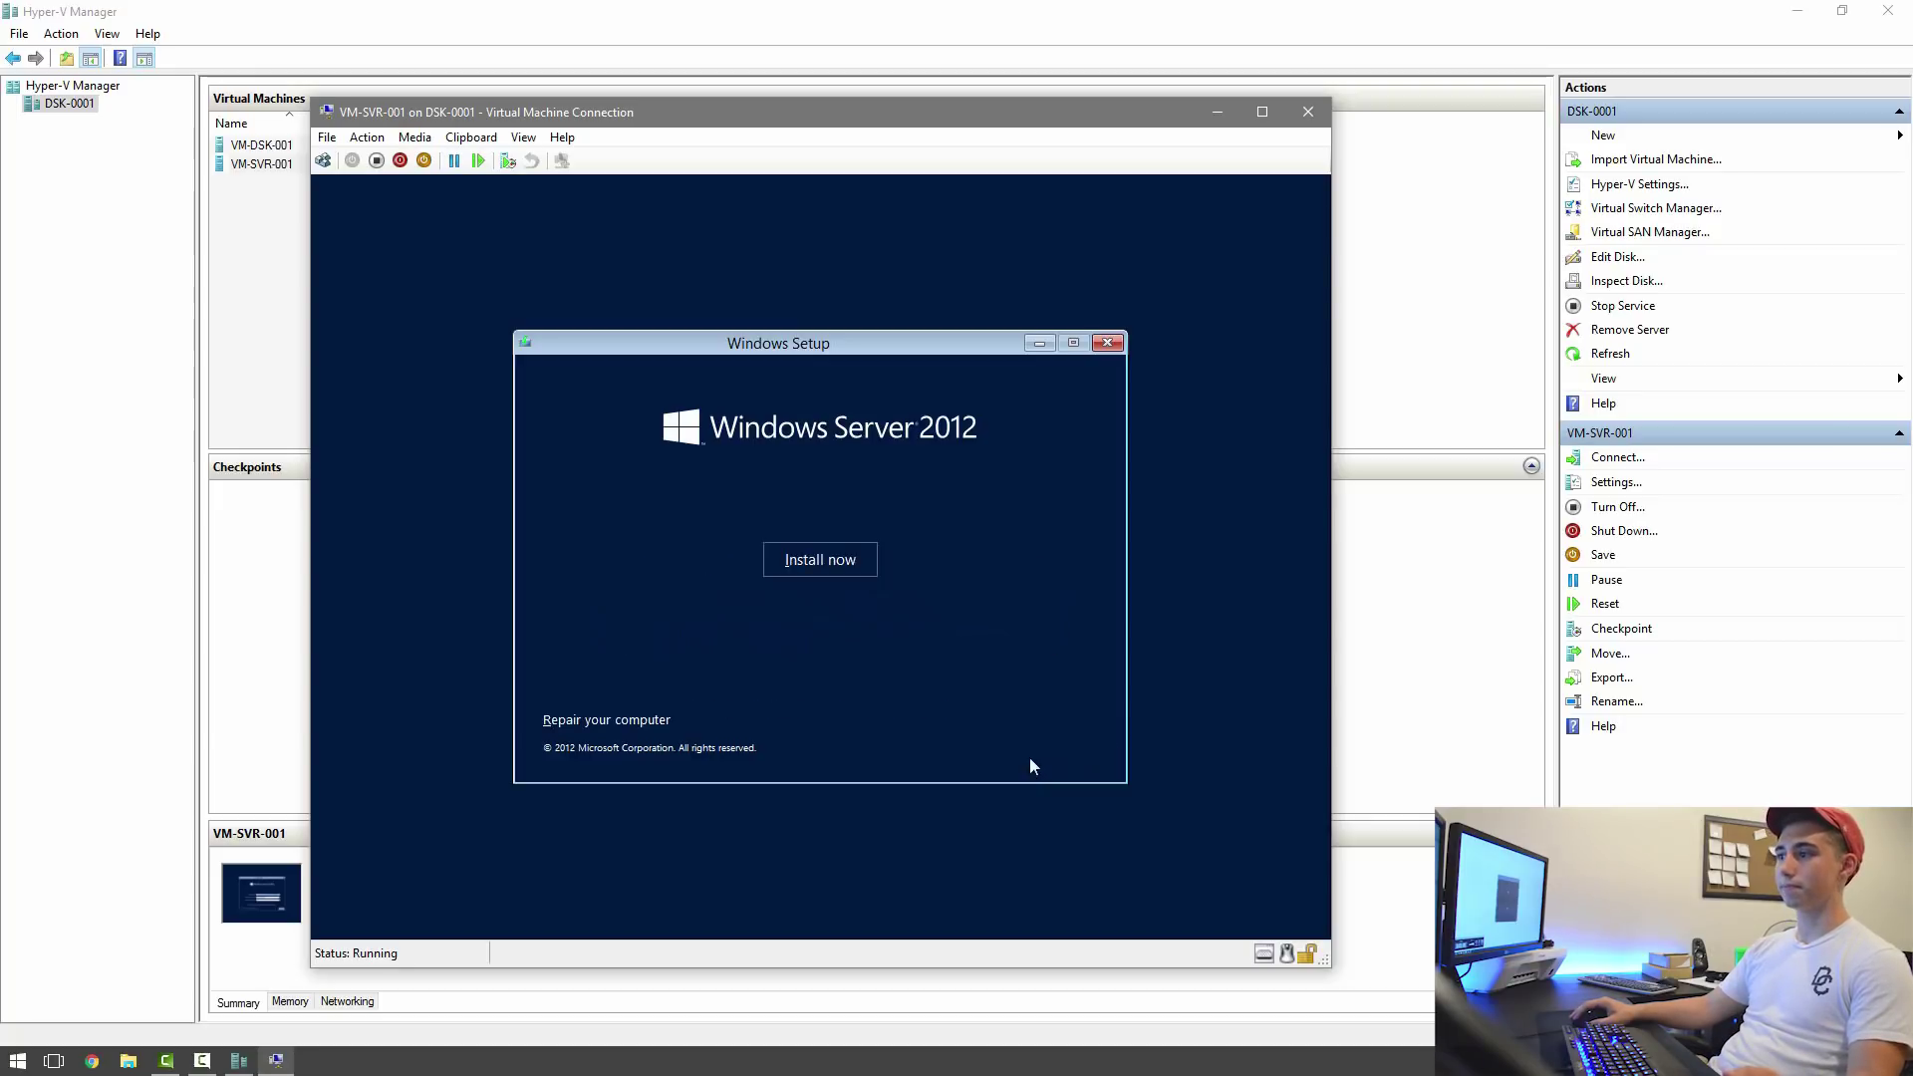
{"action": "left_click", "coordinate": [863, 564]}
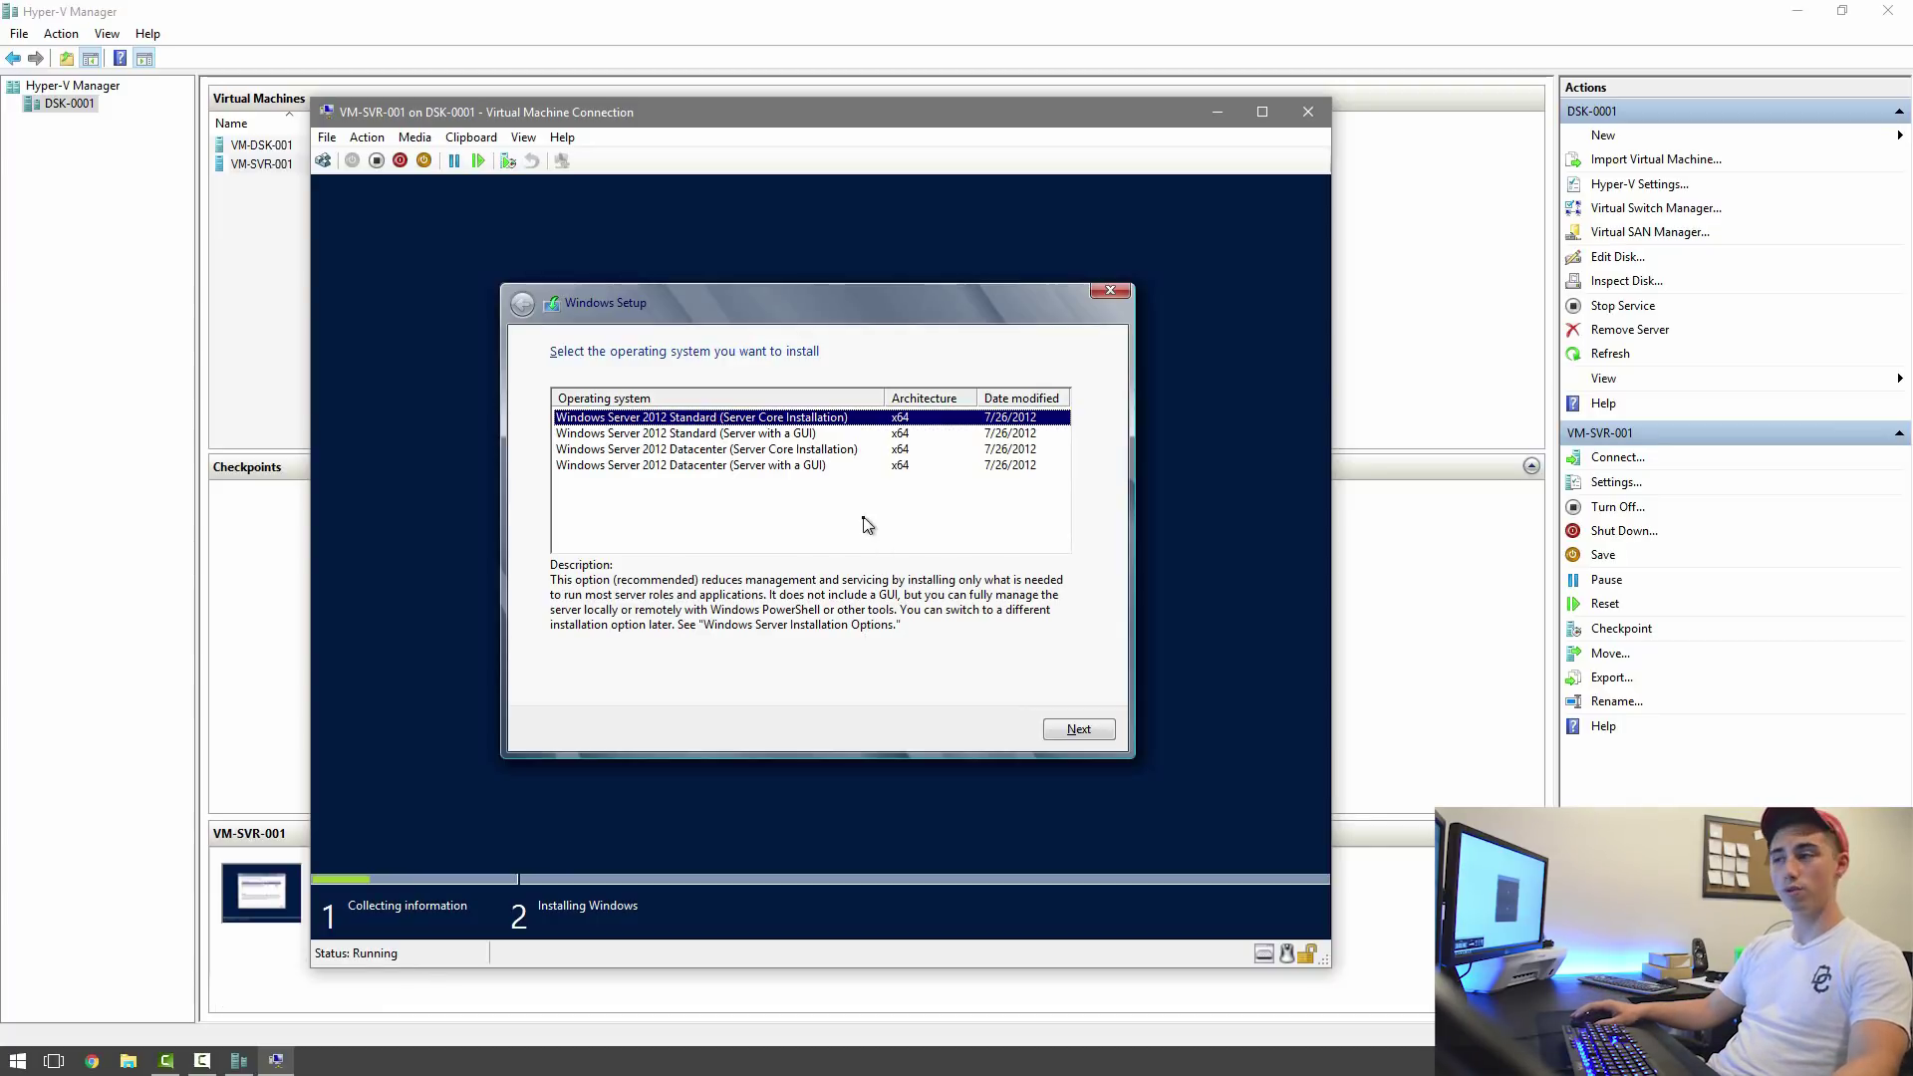
Choose Windows Server 2012 Standard (Server with a GUI), accept the license, and pick Custom install.
{"action": "left_click", "coordinate": [811, 433]}
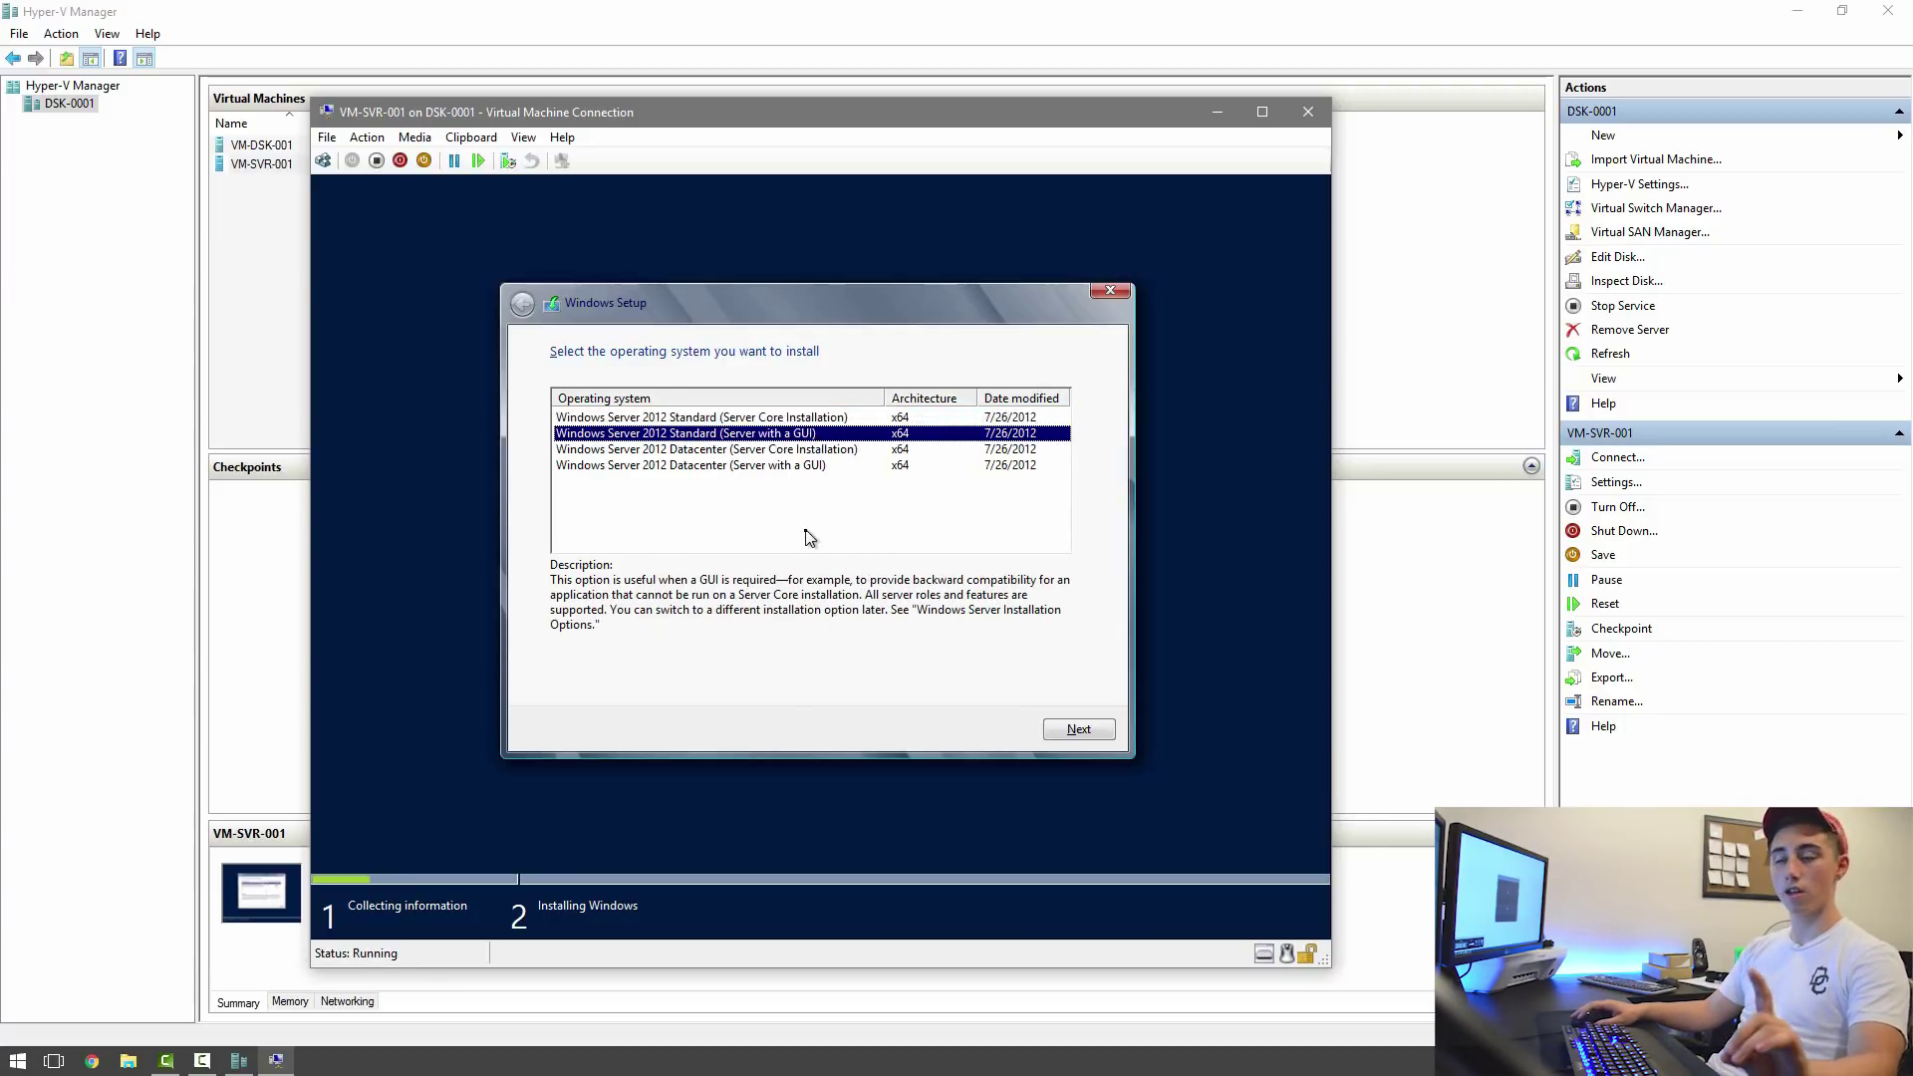
{"action": "left_click", "coordinate": [1081, 730]}
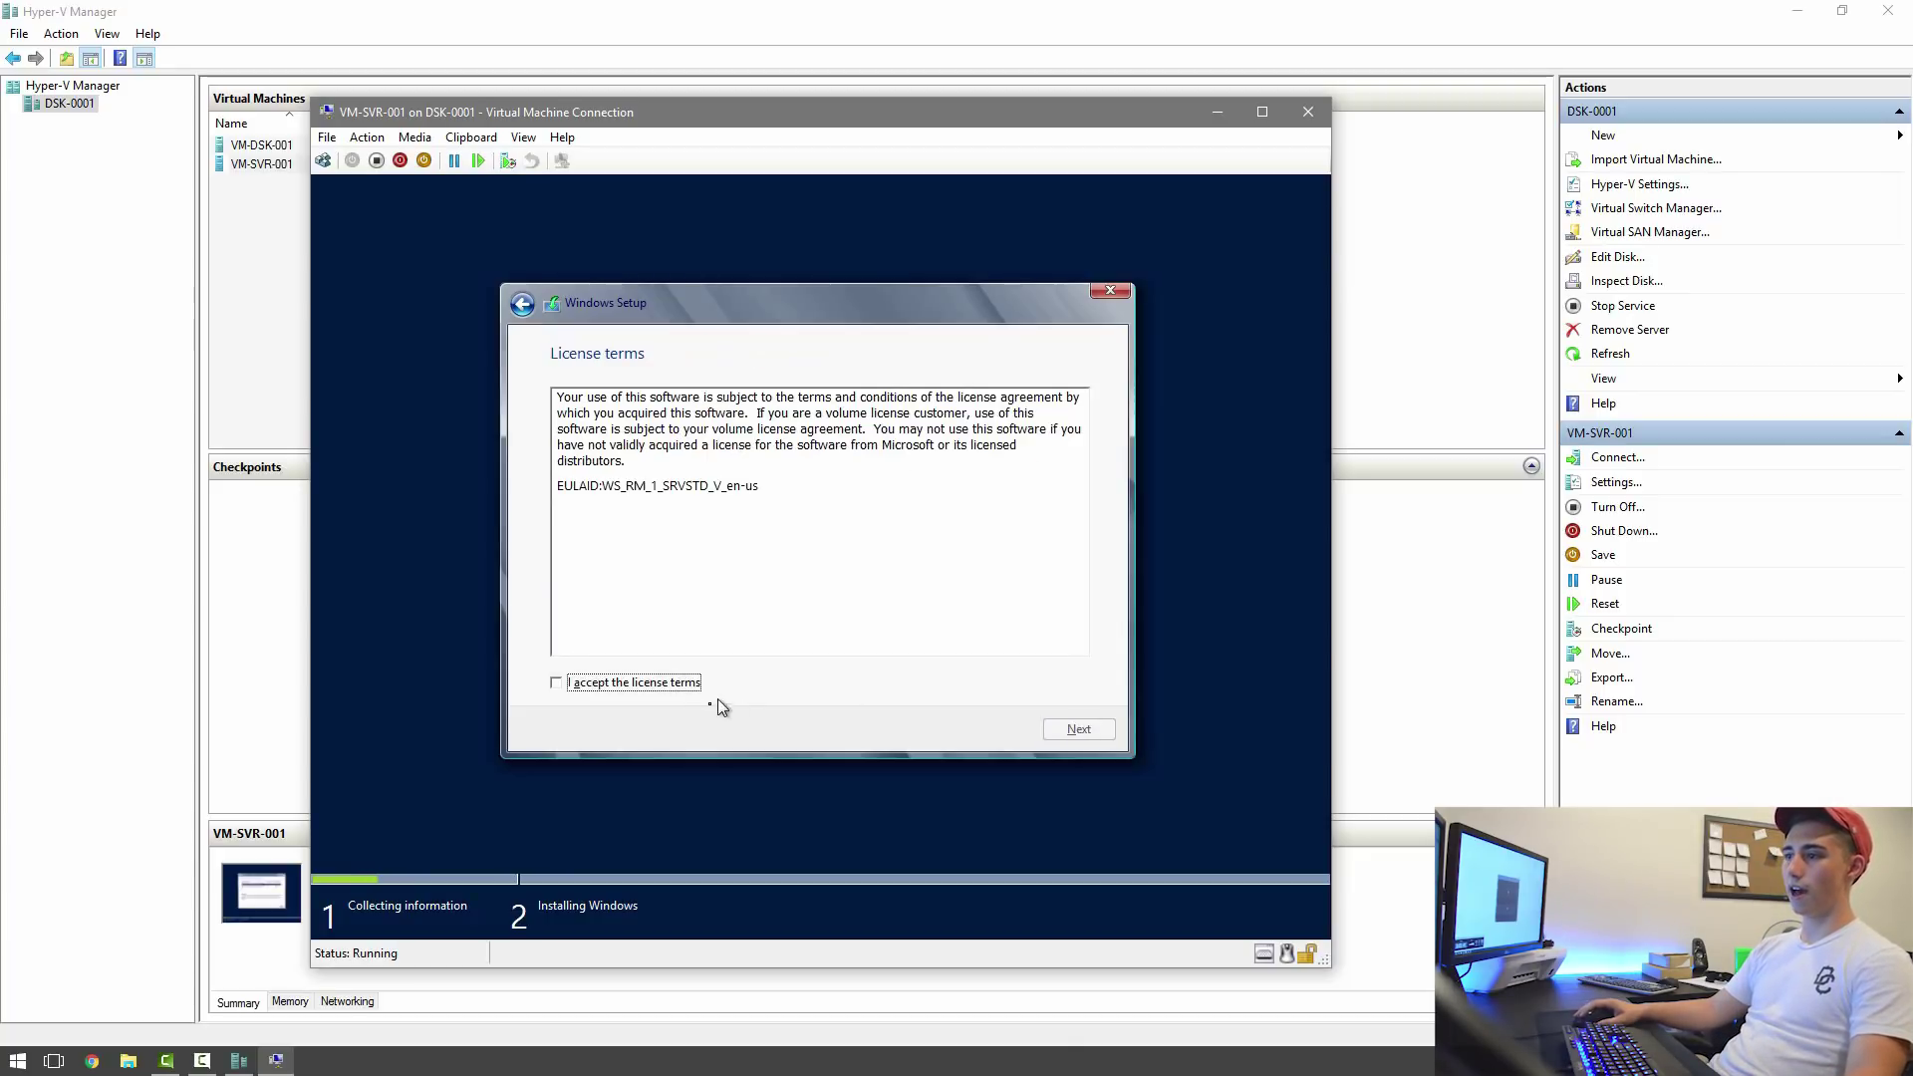
{"action": "left_click", "coordinate": [688, 684]}
{"action": "left_click", "coordinate": [1079, 728]}
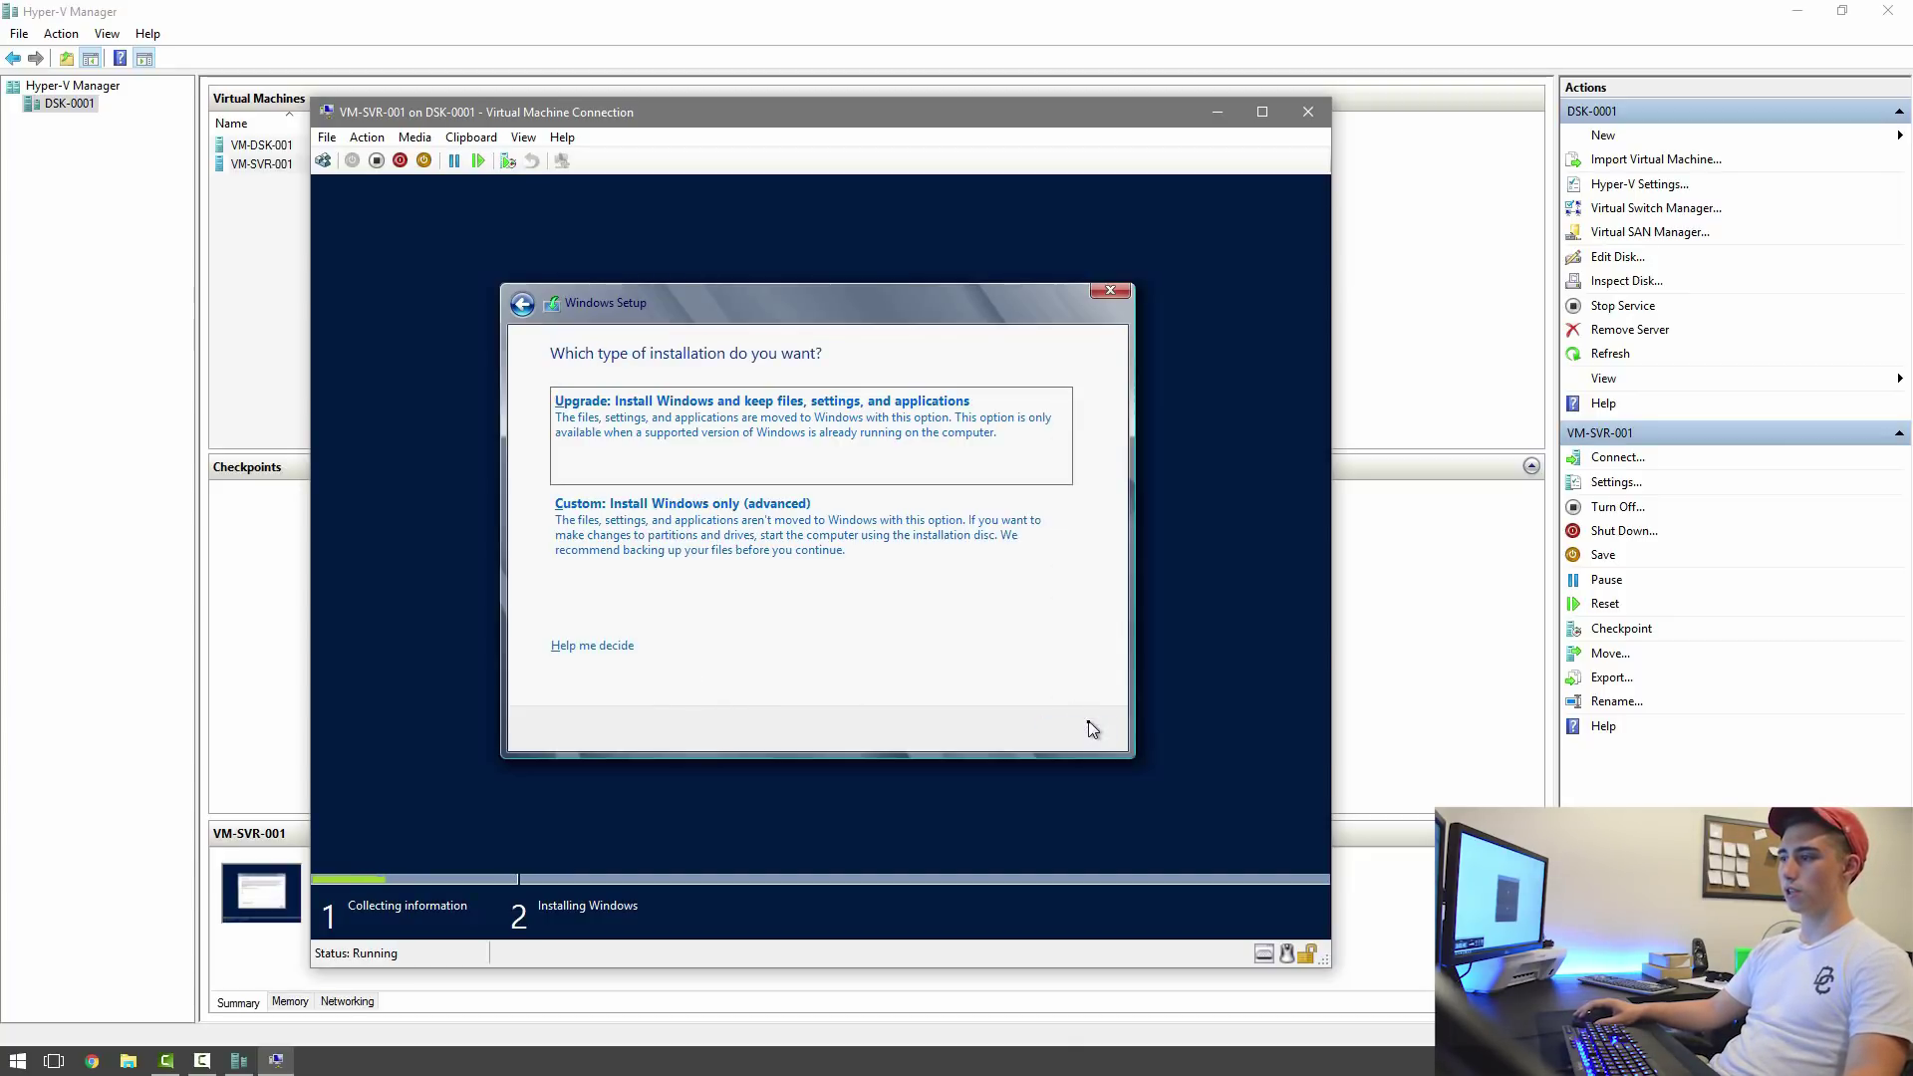
{"action": "left_click", "coordinate": [968, 592]}
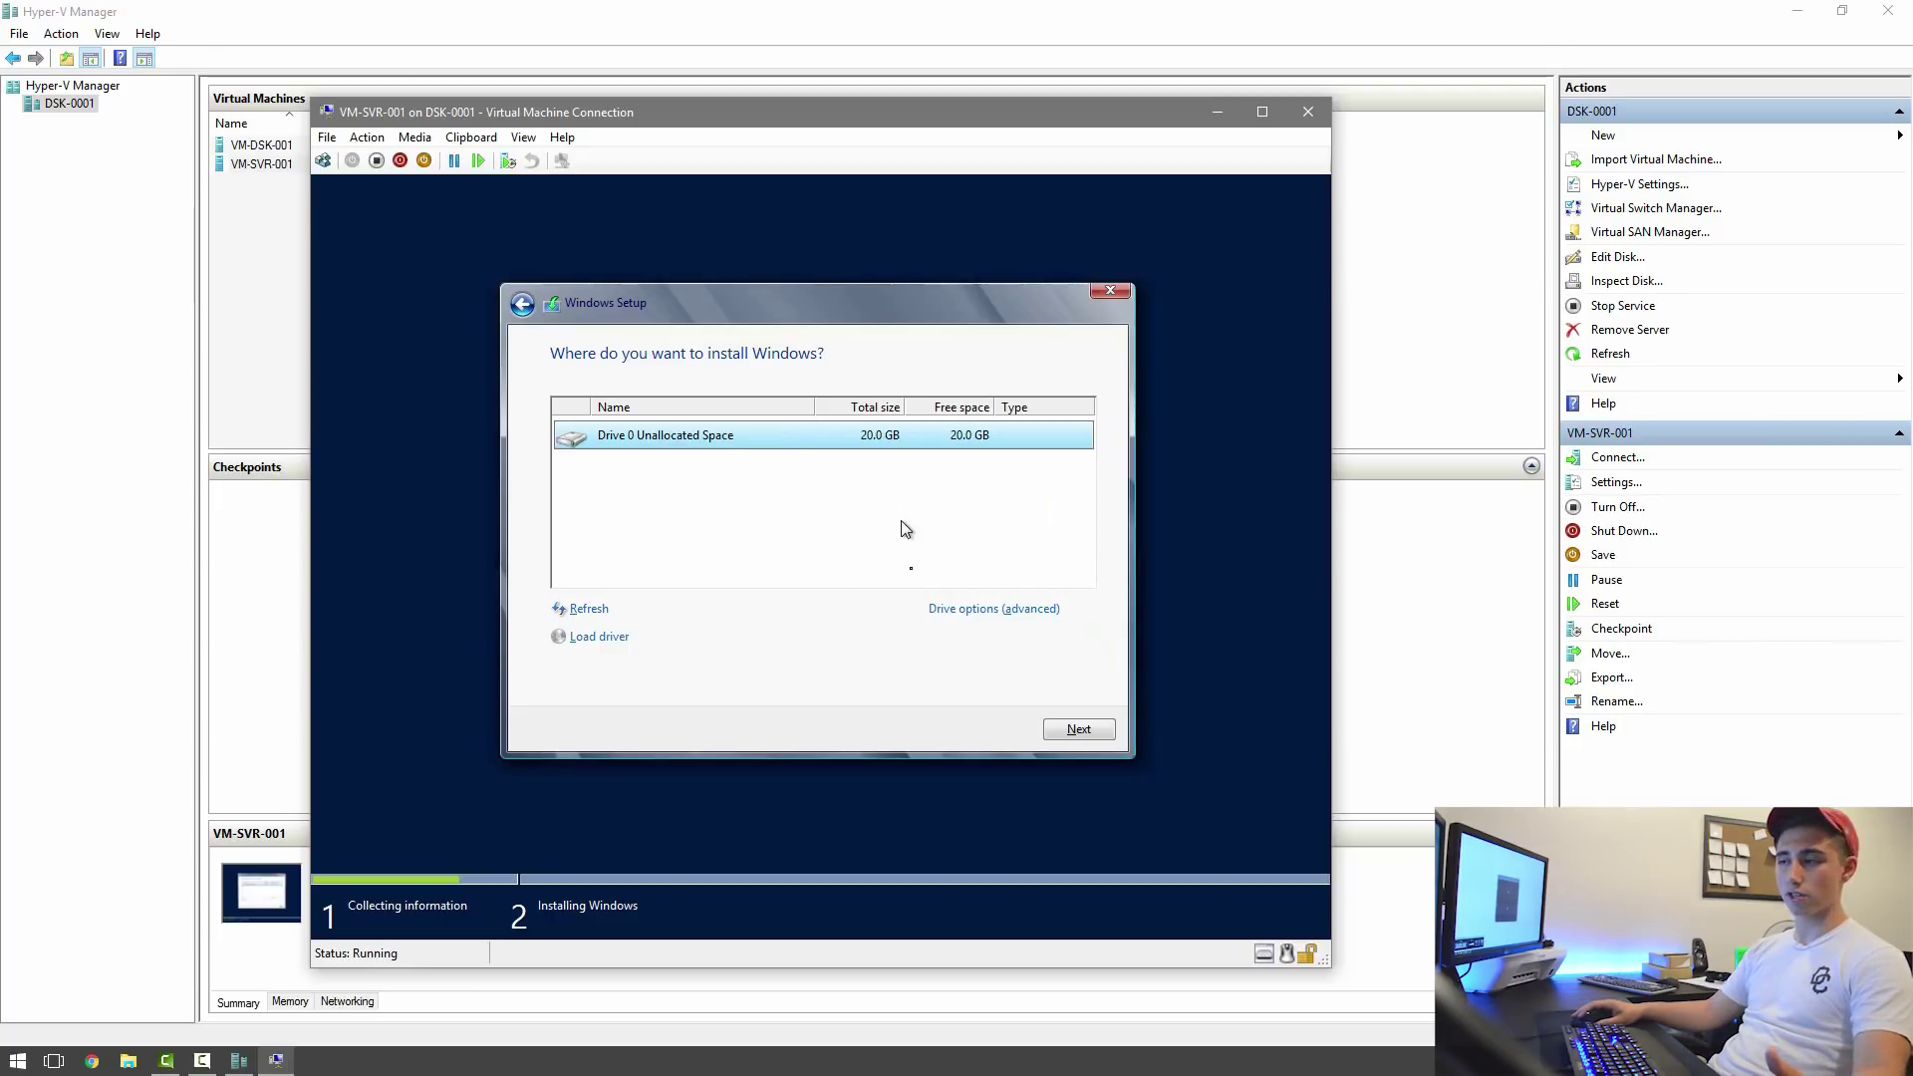
Install Windows onto Drive 0's 20 GB unallocated space and let setup finish.
{"action": "left_click", "coordinate": [1058, 730]}
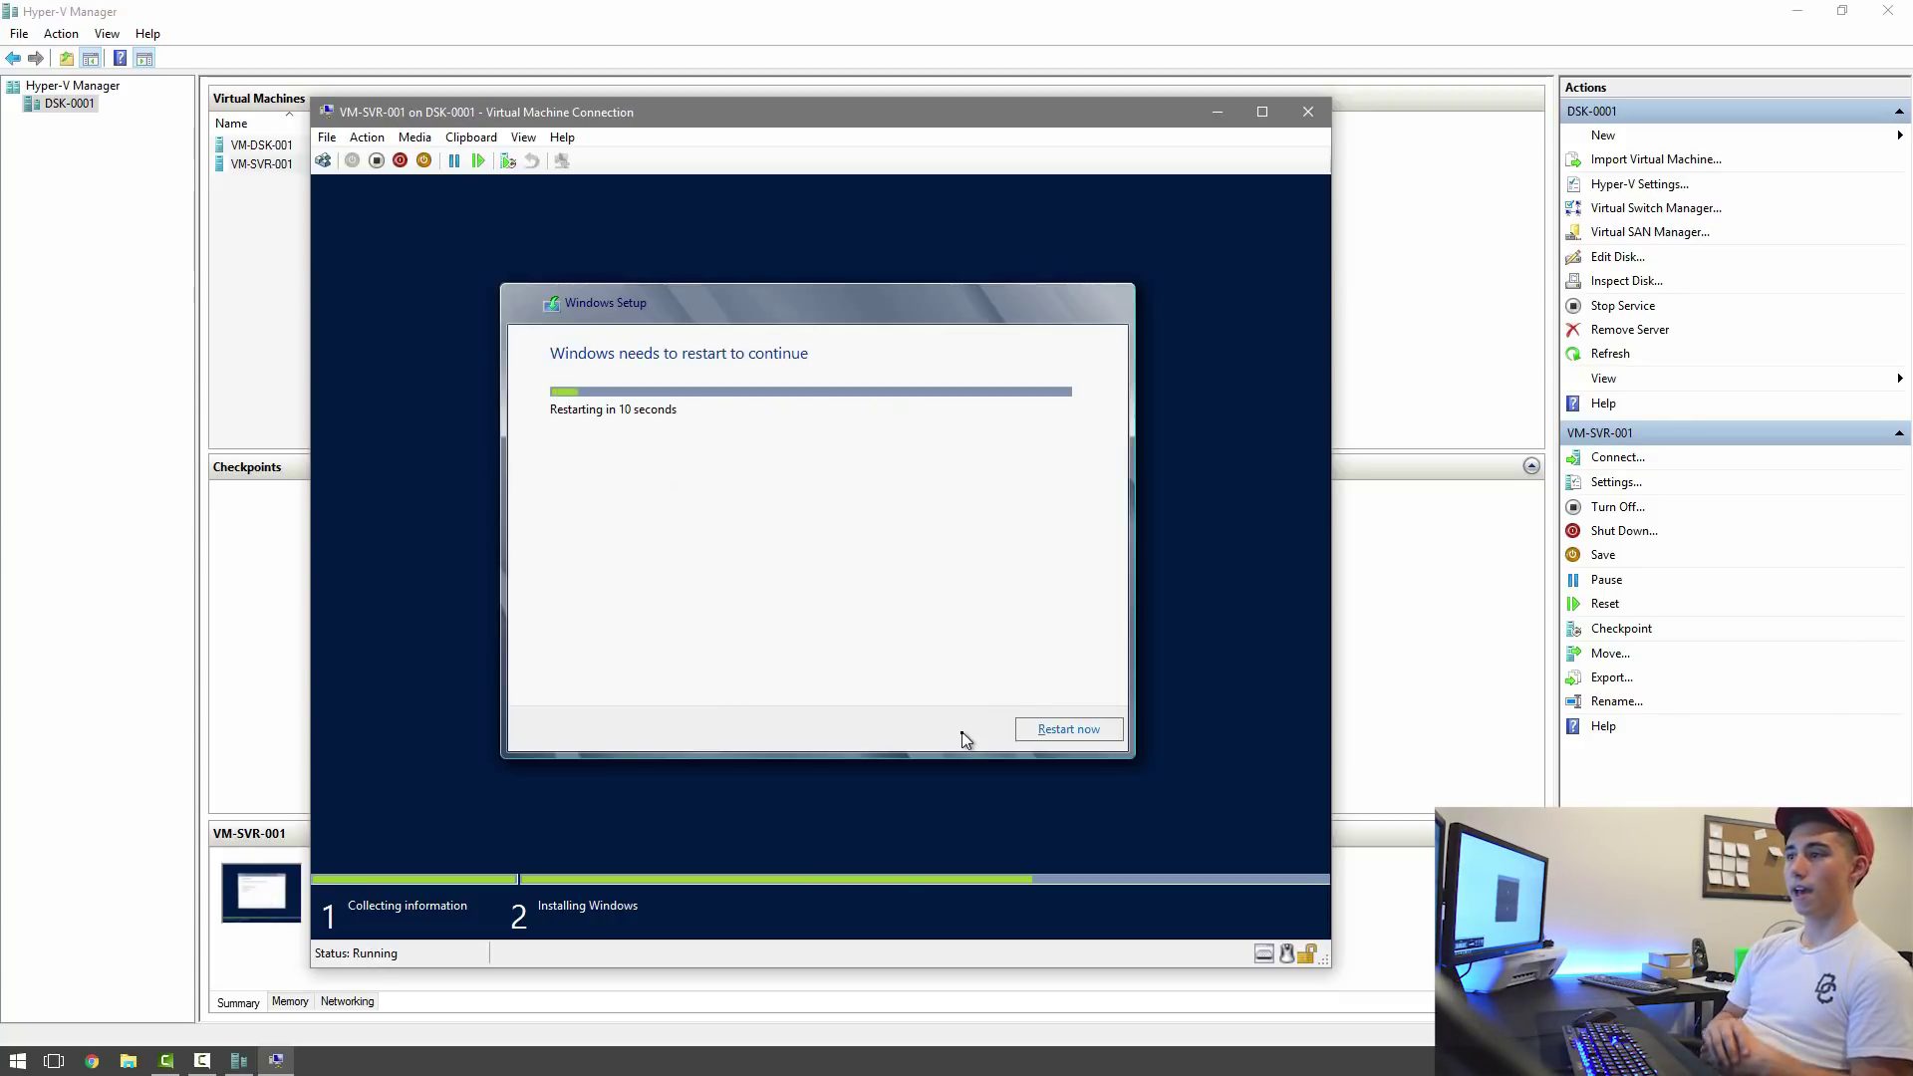
Restart the VM and eject Windows Server 2012 iso.ISO from its DVD drive.
{"action": "left_click", "coordinate": [1026, 732]}
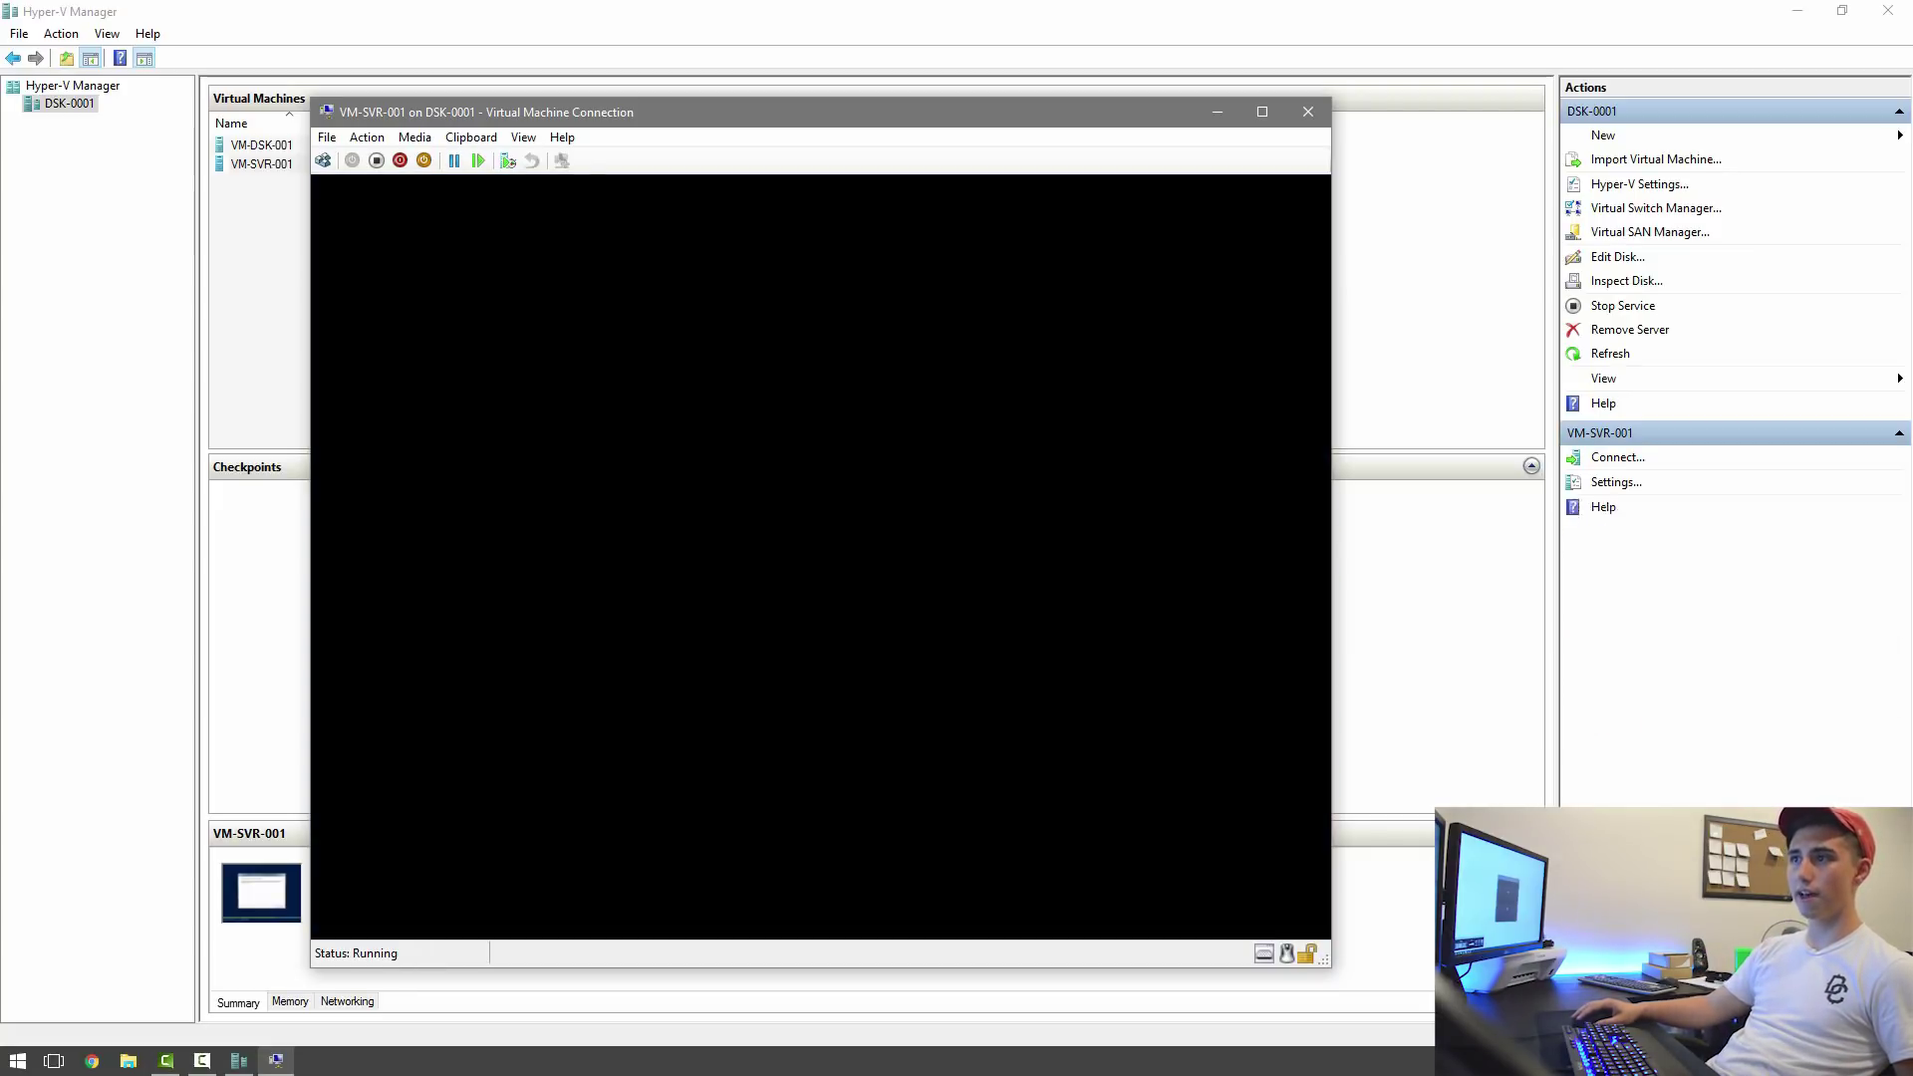
{"action": "left_click", "coordinate": [415, 138]}
{"action": "mouse_move", "coordinate": [438, 157]}
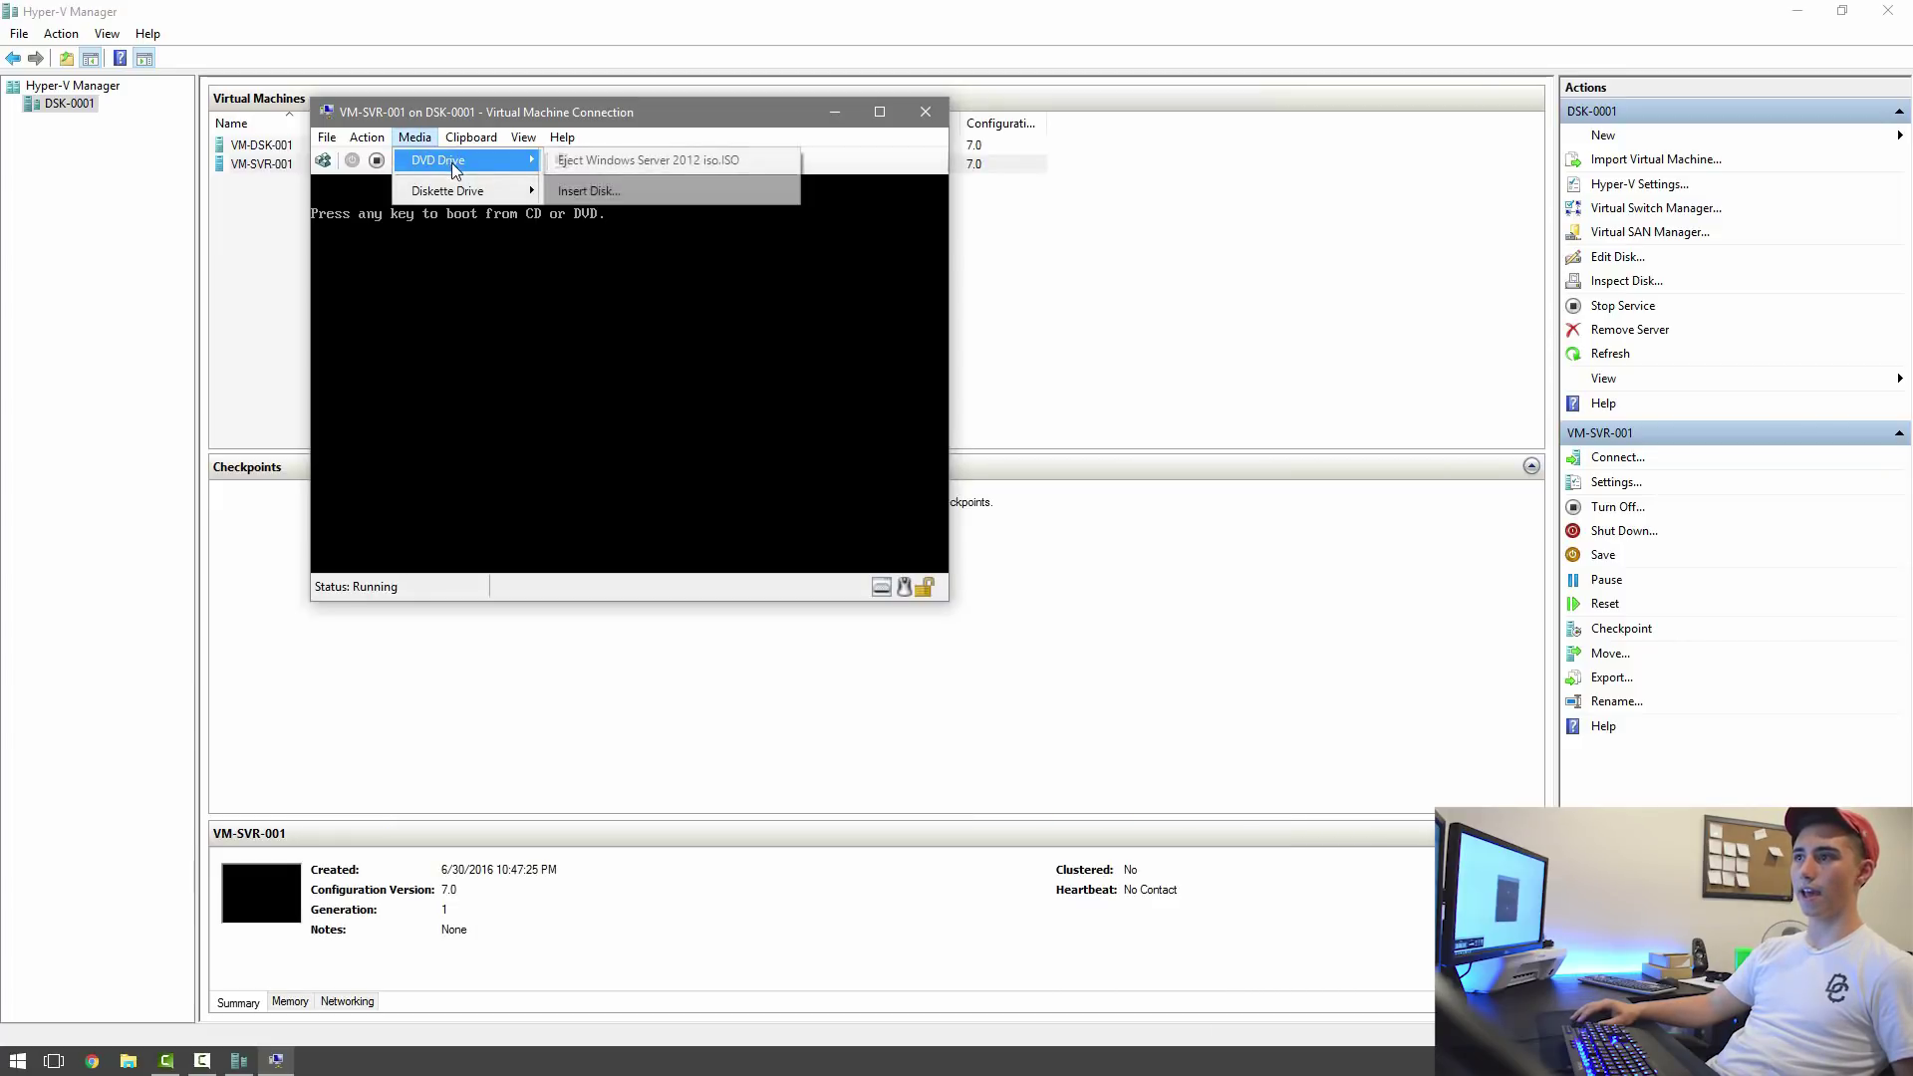
{"action": "left_click", "coordinate": [558, 157]}
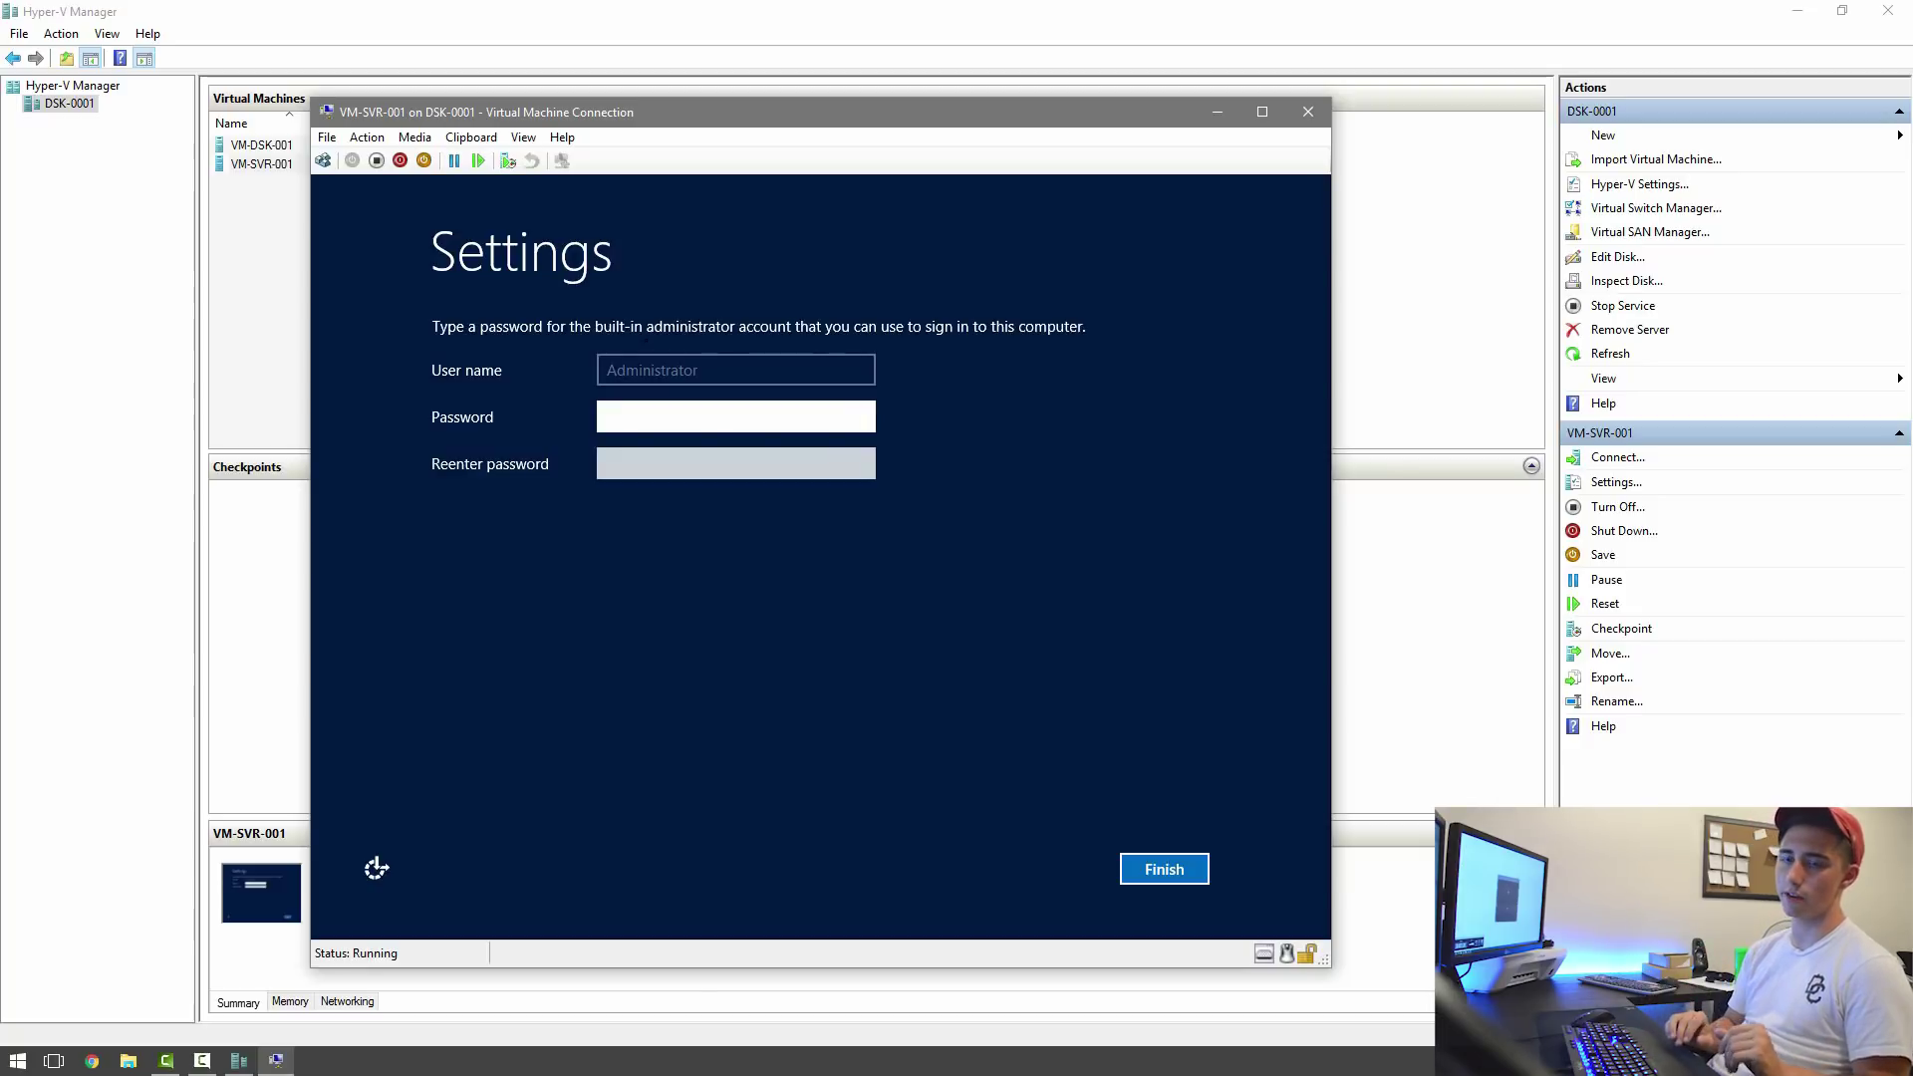
Enter and confirm the built-in Administrator password to finish initial setup.
{"action": "type", "text": "Pa$$w0rd"}
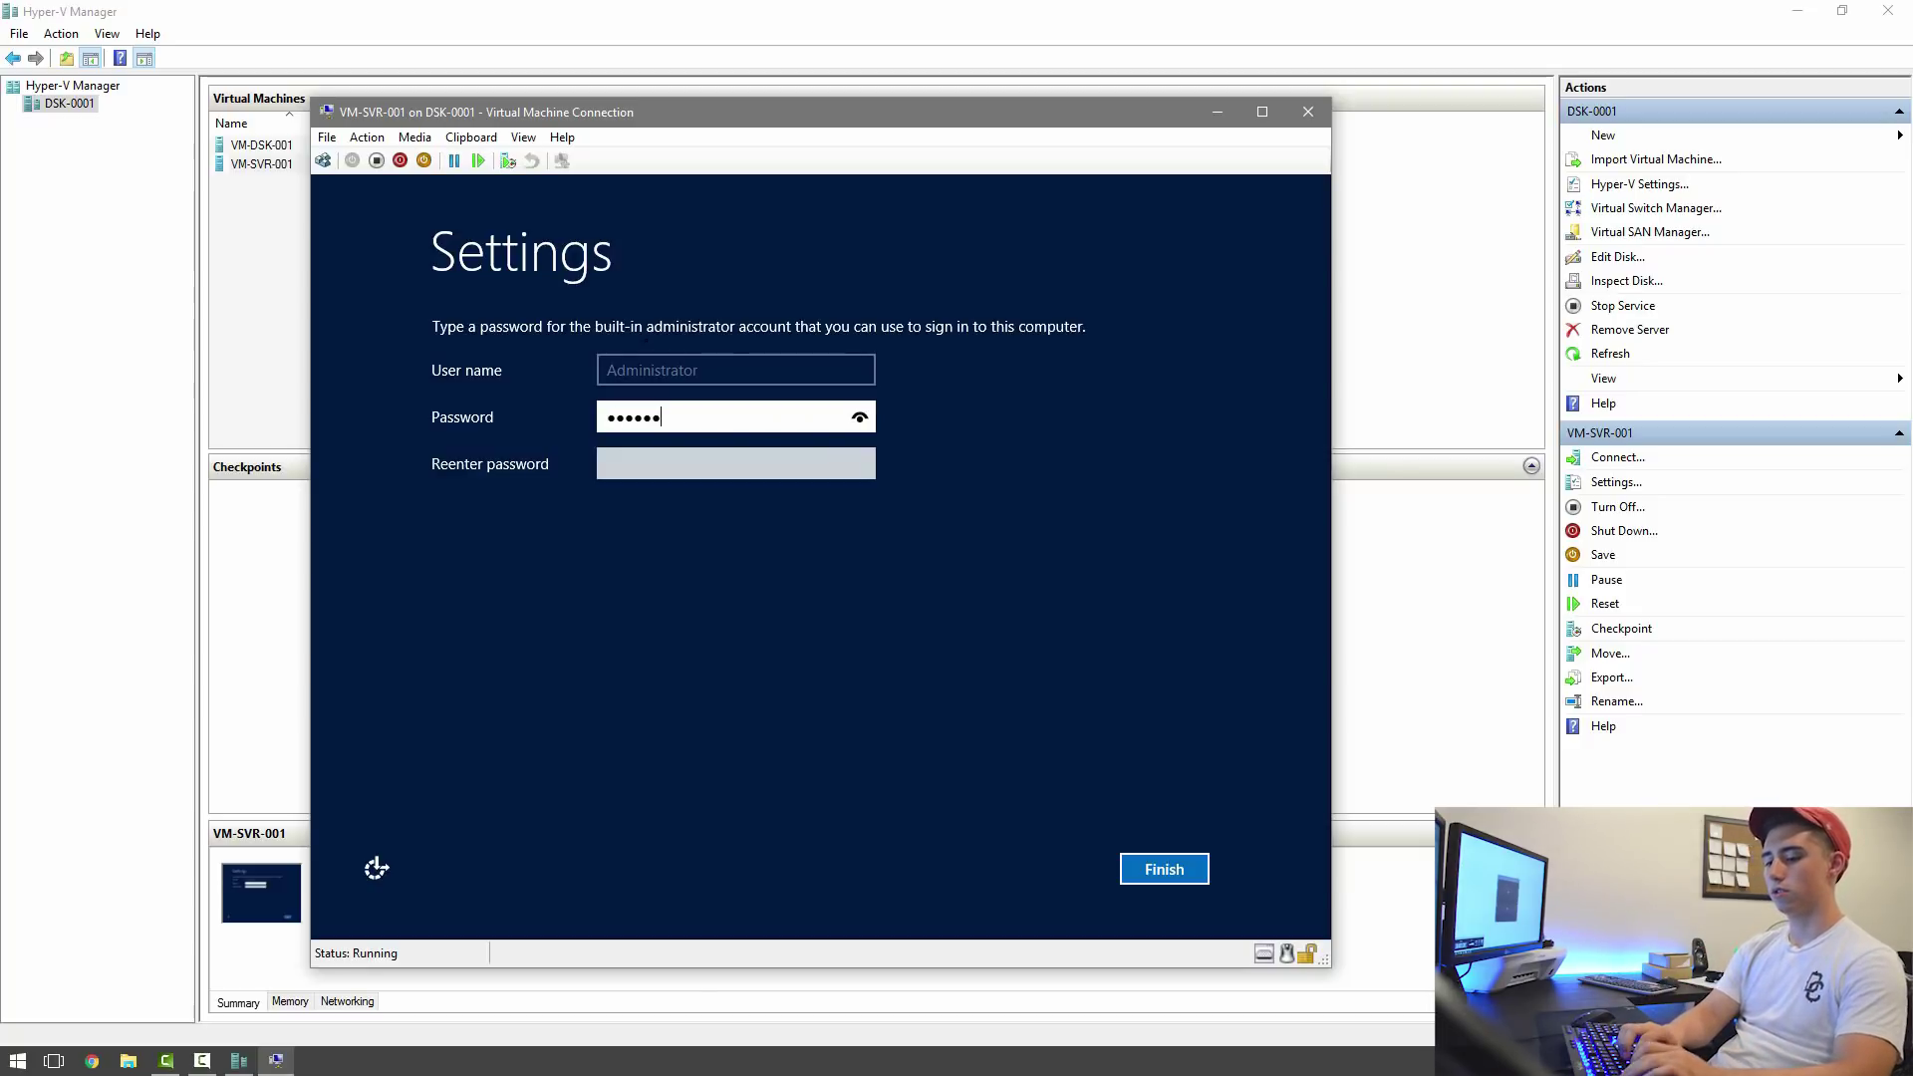
{"action": "type", "text": "1"}
{"action": "key", "text": "Tab"}
{"action": "type", "text": "Pa$$w"}
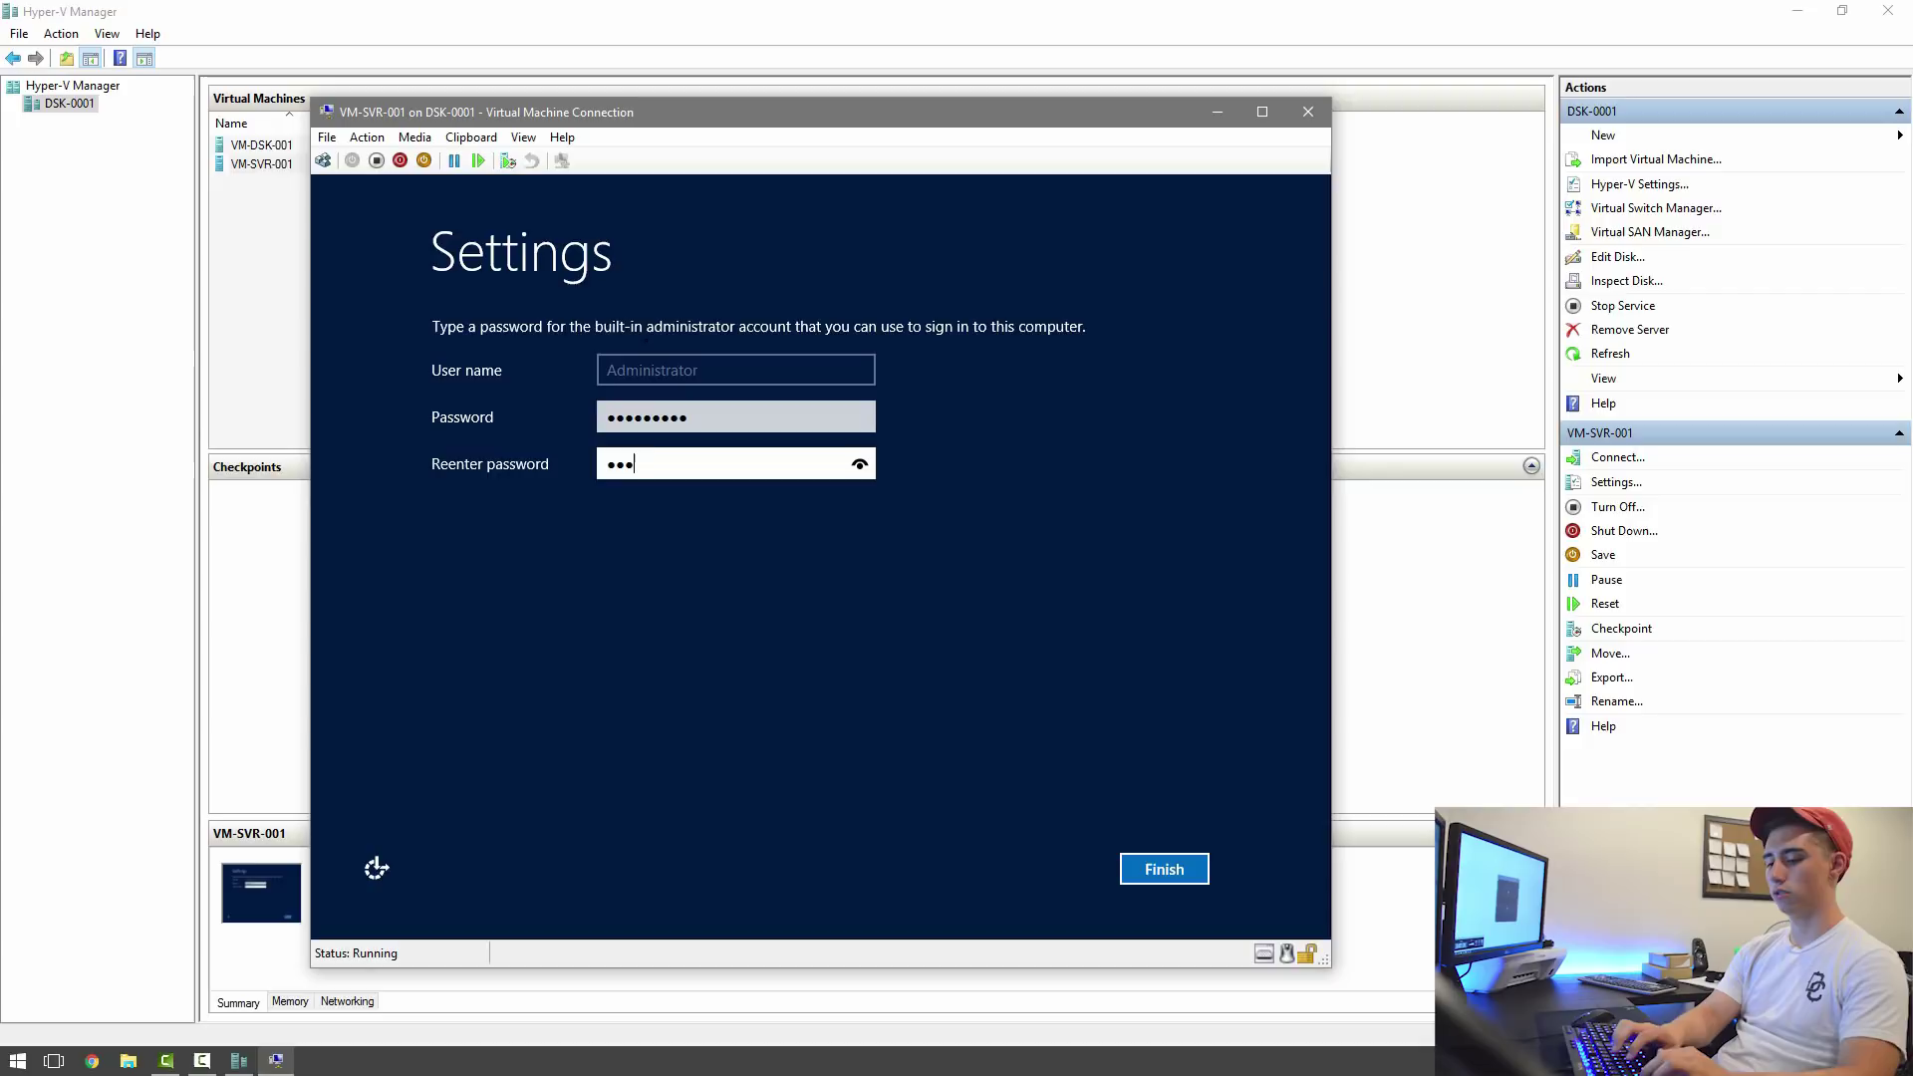
{"action": "type", "text": "0rd1"}
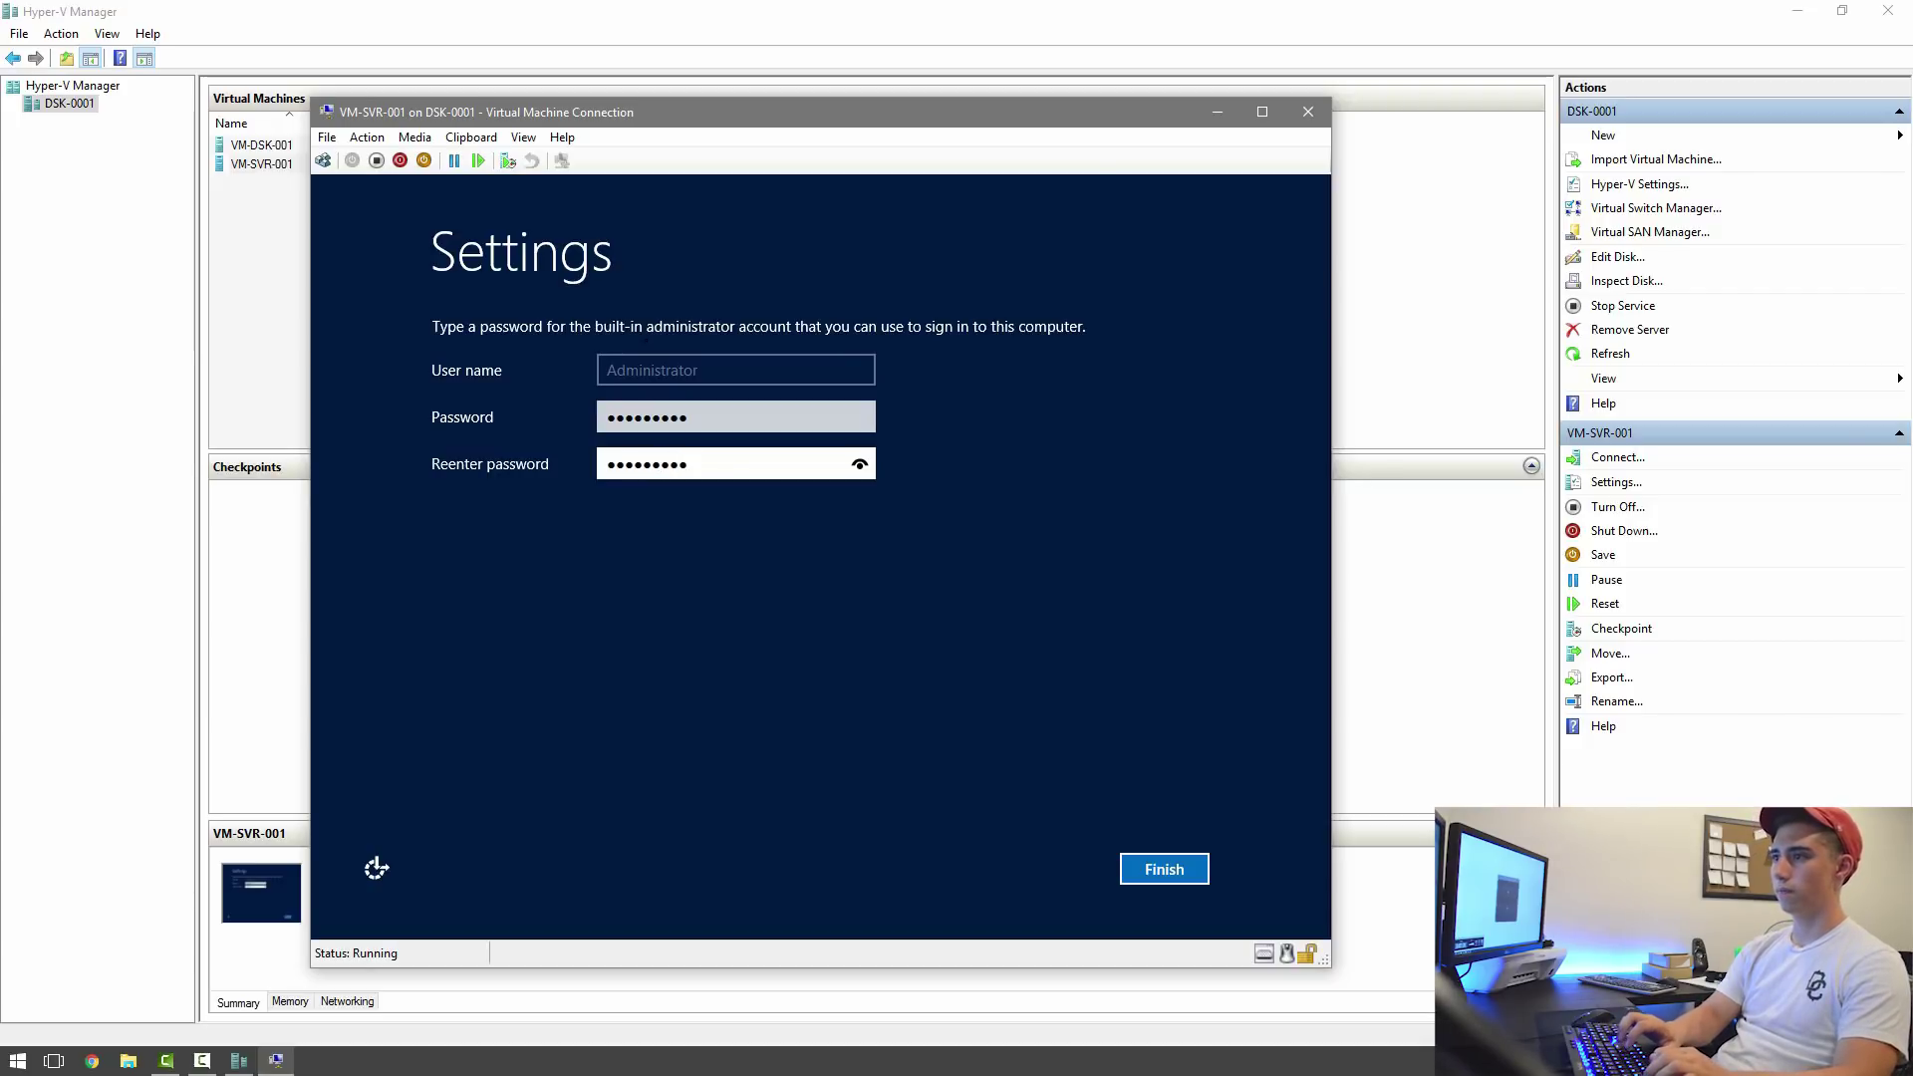
{"action": "key", "text": "Return"}
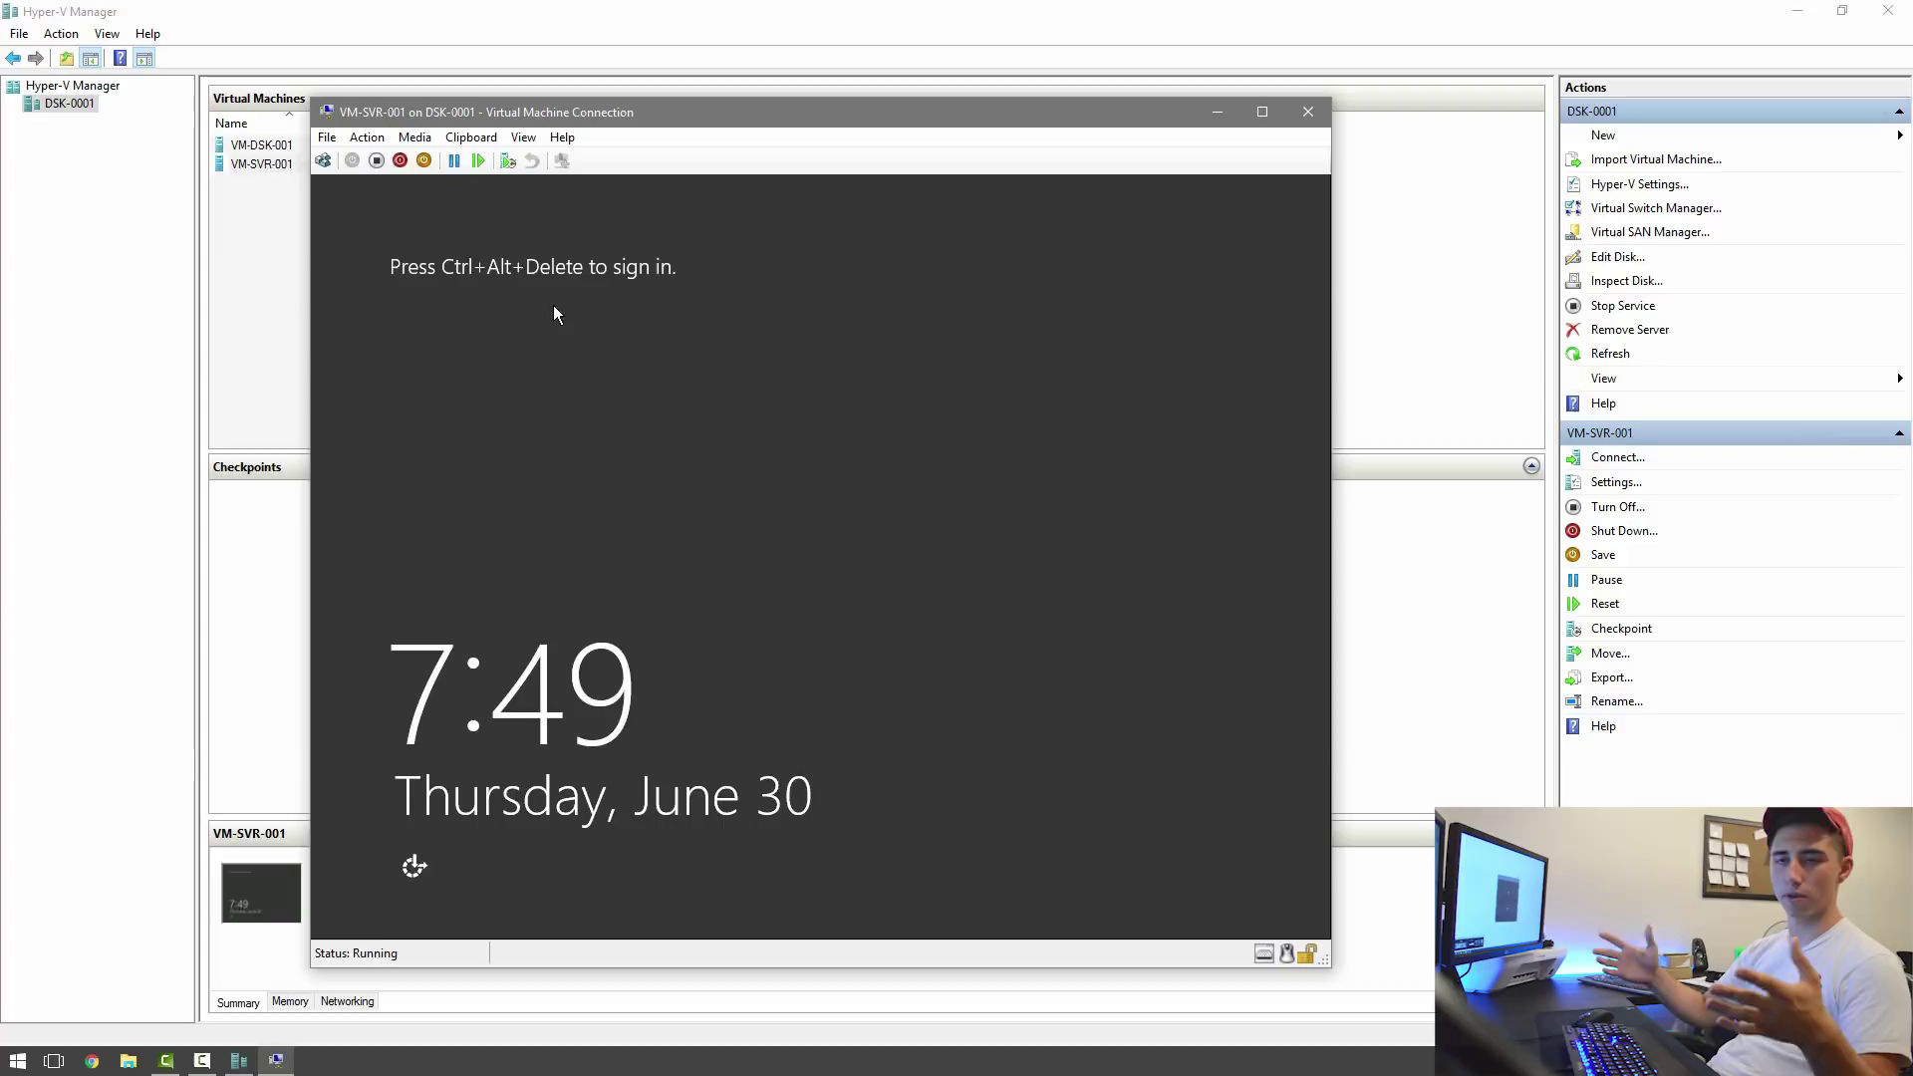
Sign in as Administrator via Ctrl+Alt+Delete and minimize Server Manager to show the desktop.
{"action": "left_click", "coordinate": [323, 160]}
{"action": "type", "text": "•••••••••"}
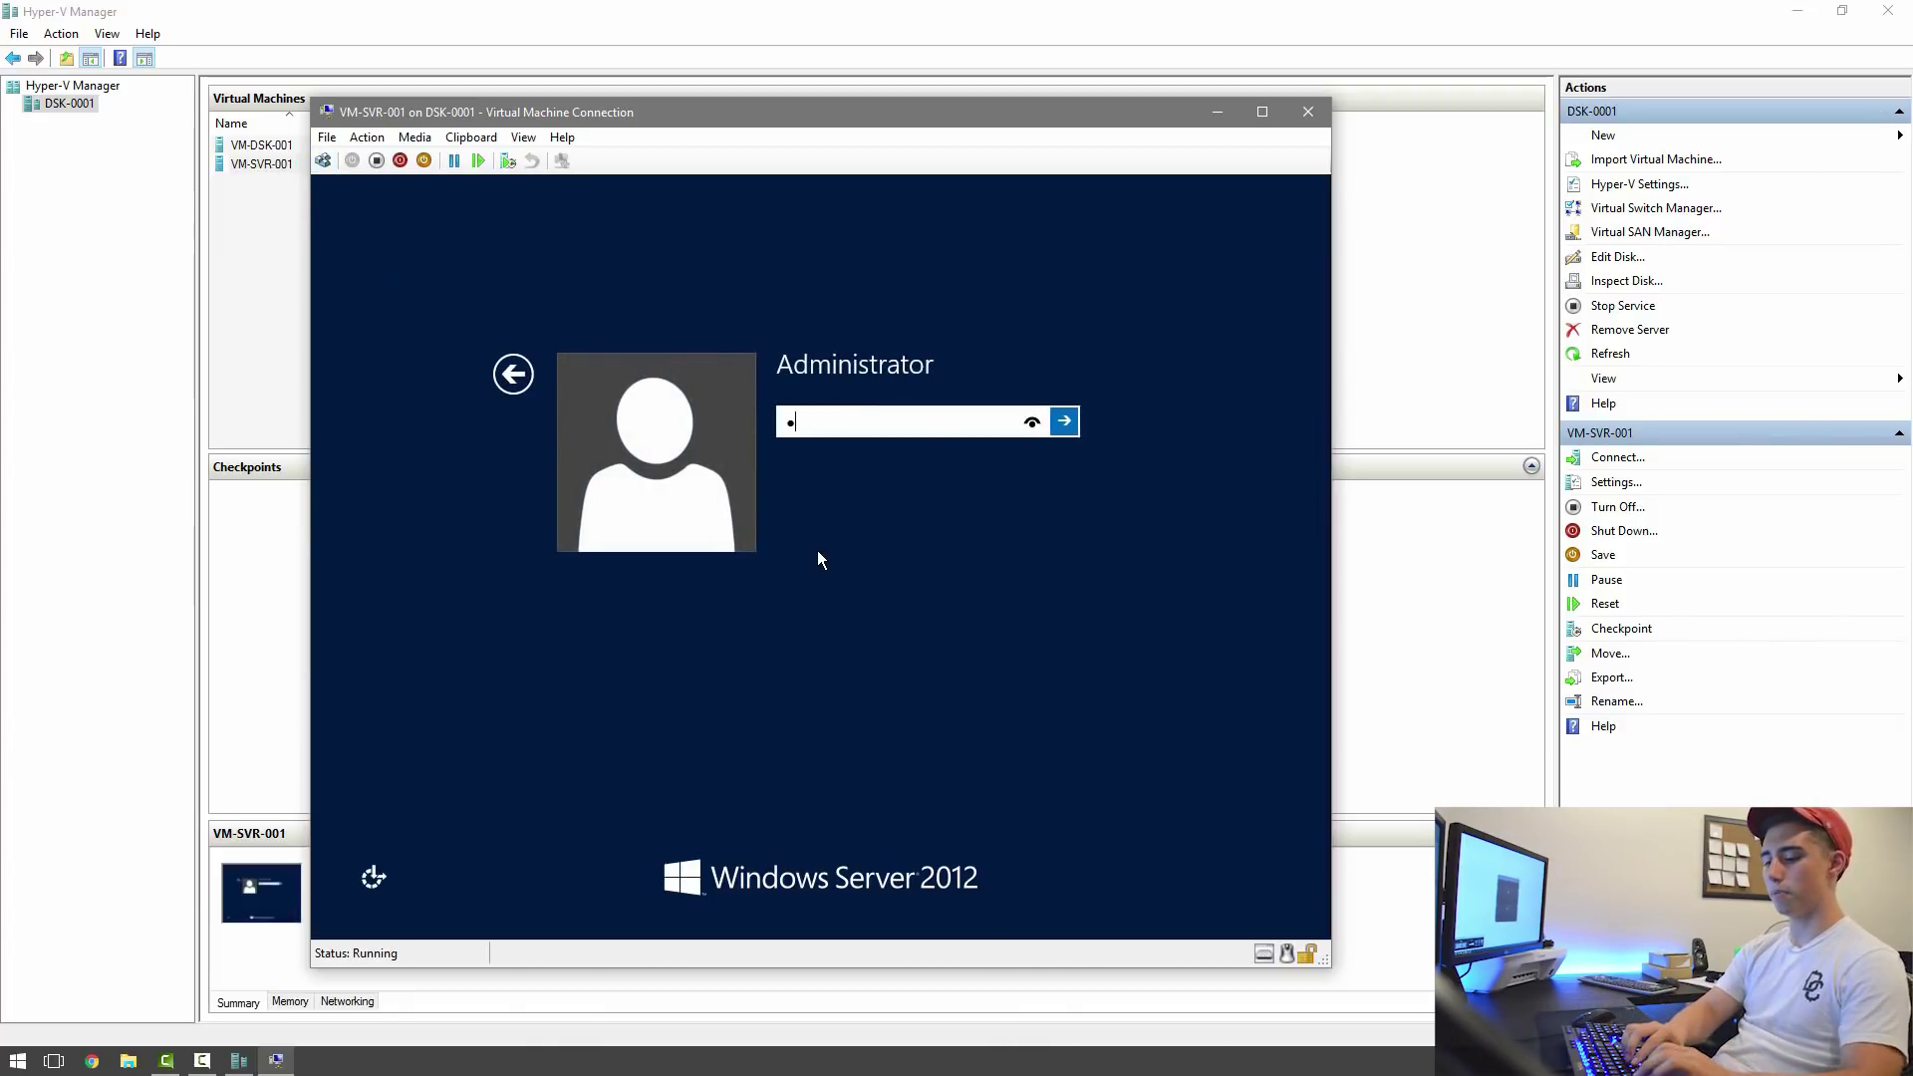
{"action": "key", "text": "Return"}
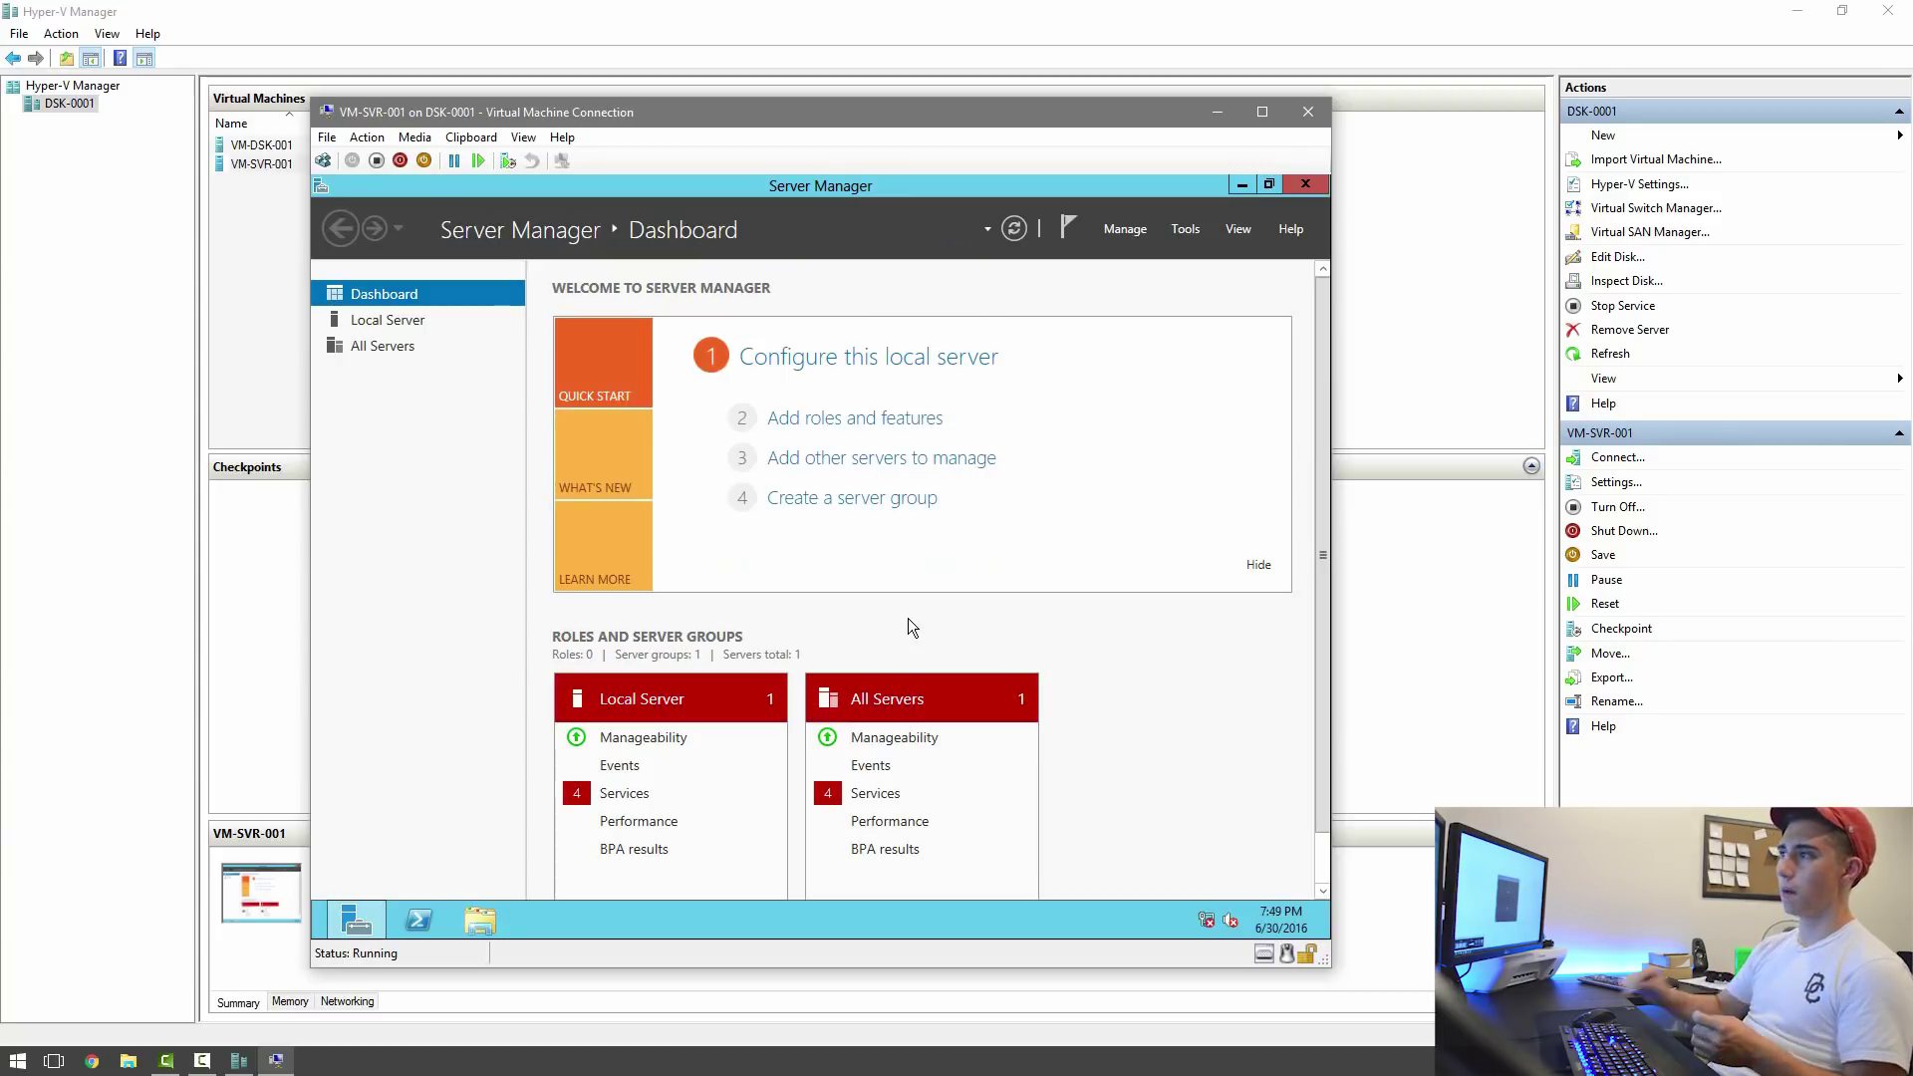
{"action": "left_click", "coordinate": [1240, 185]}
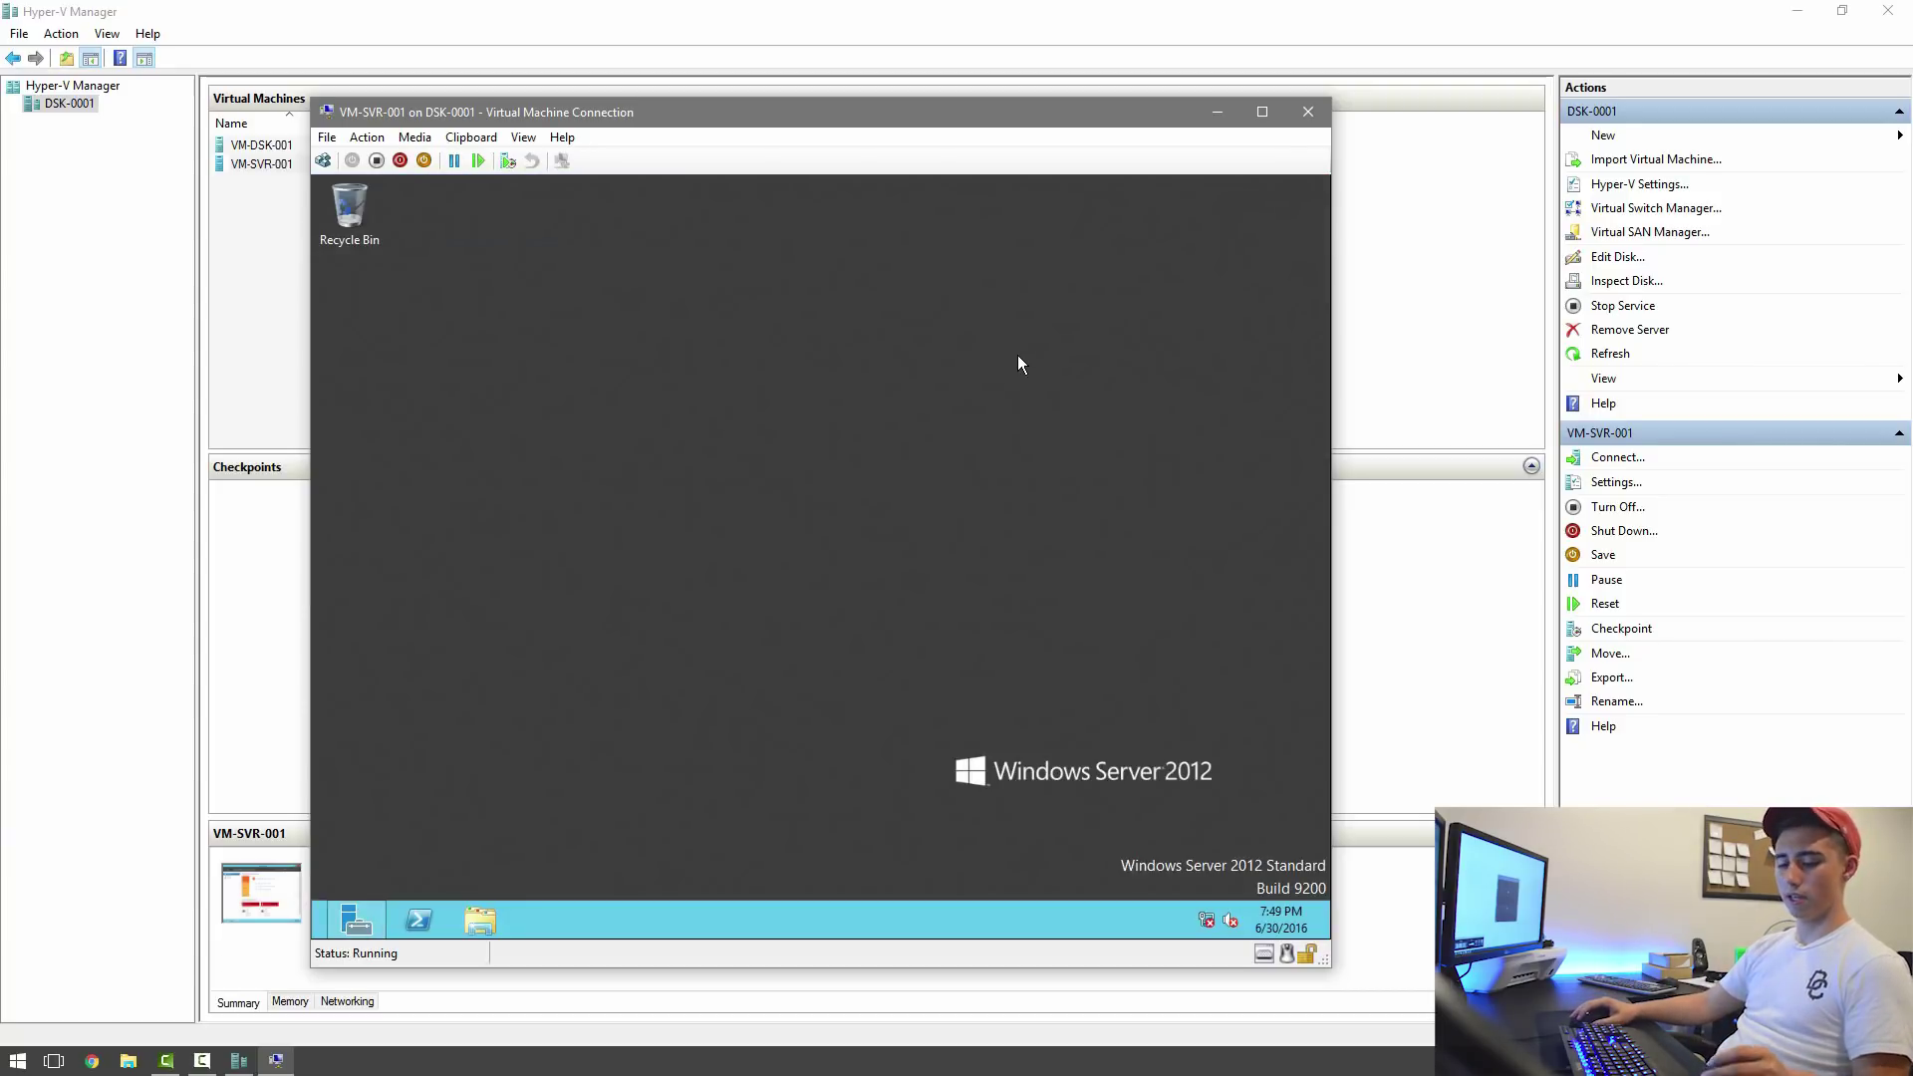
Run ipconfig in a Command Prompt, then bring up the Network and Sharing Center.
{"action": "key", "text": "super+r"}
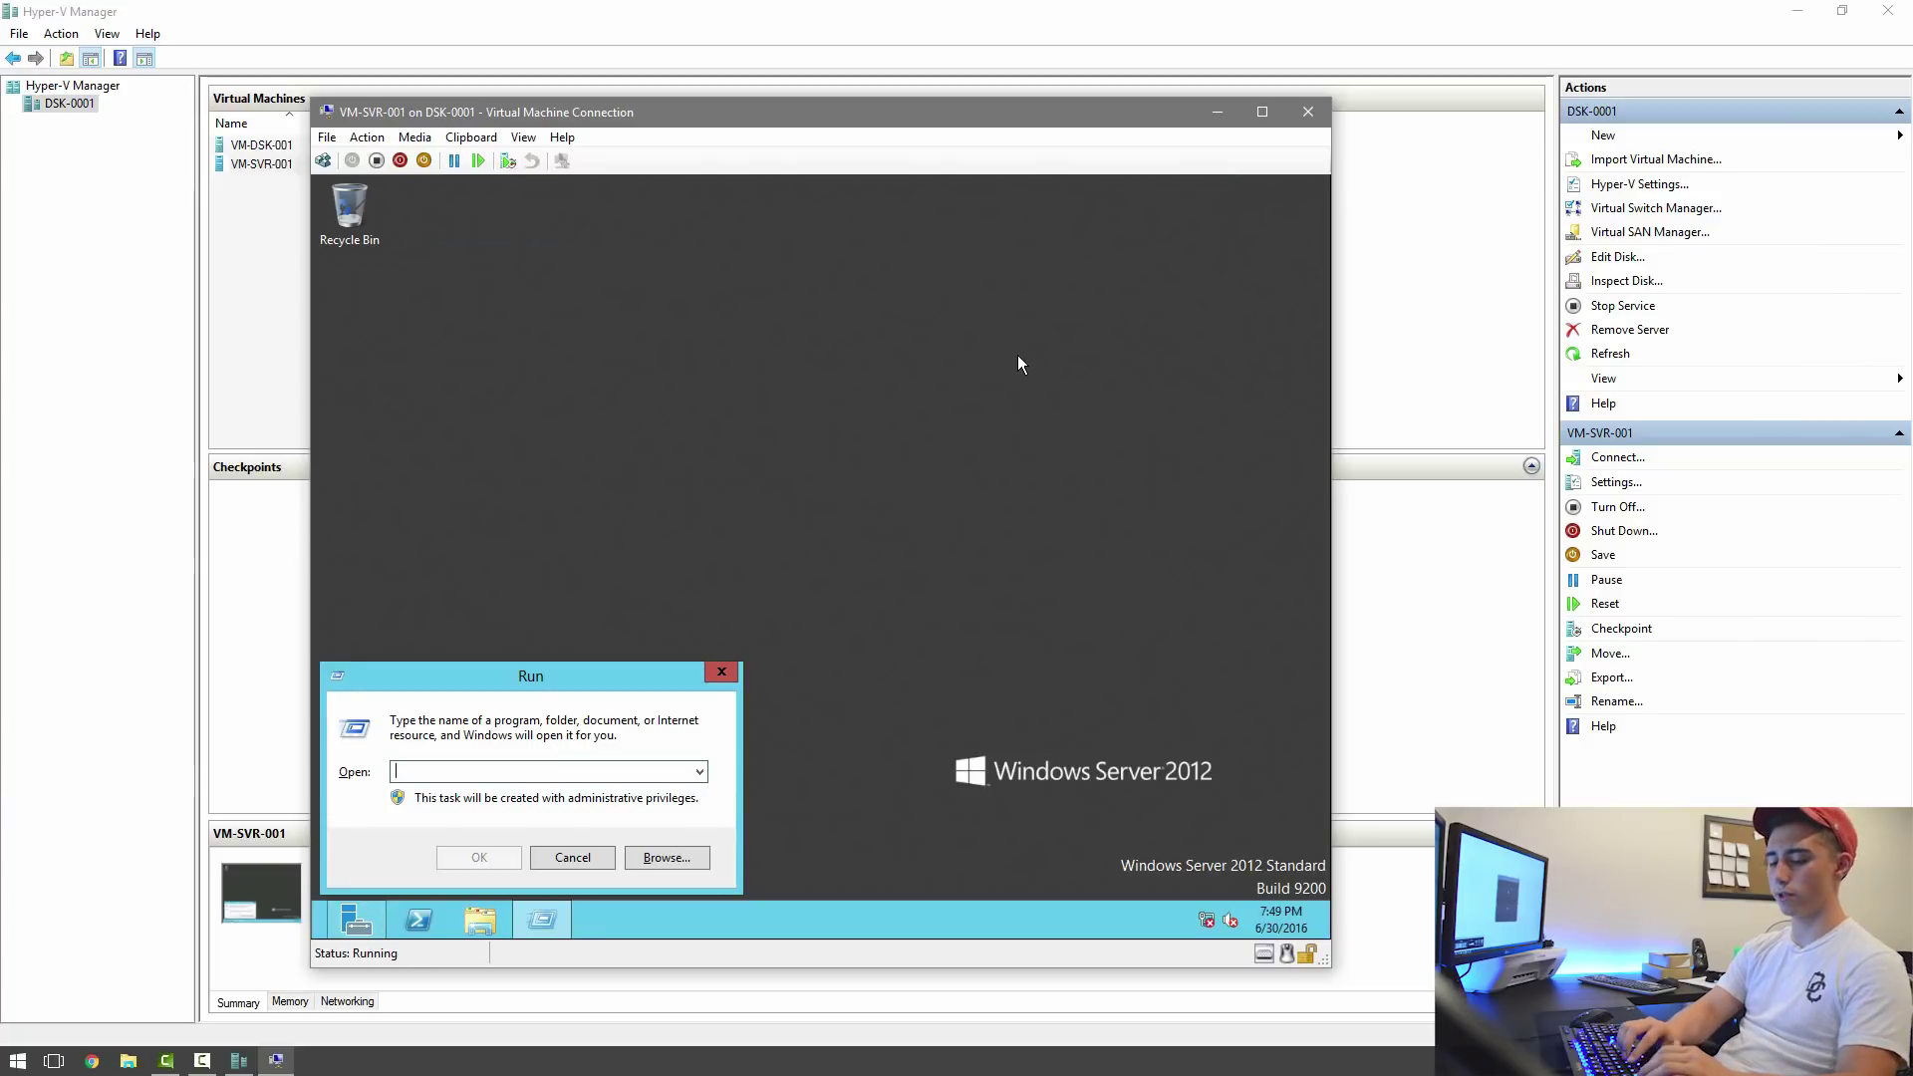
{"action": "type", "text": "cmd"}
{"action": "key", "text": "Return"}
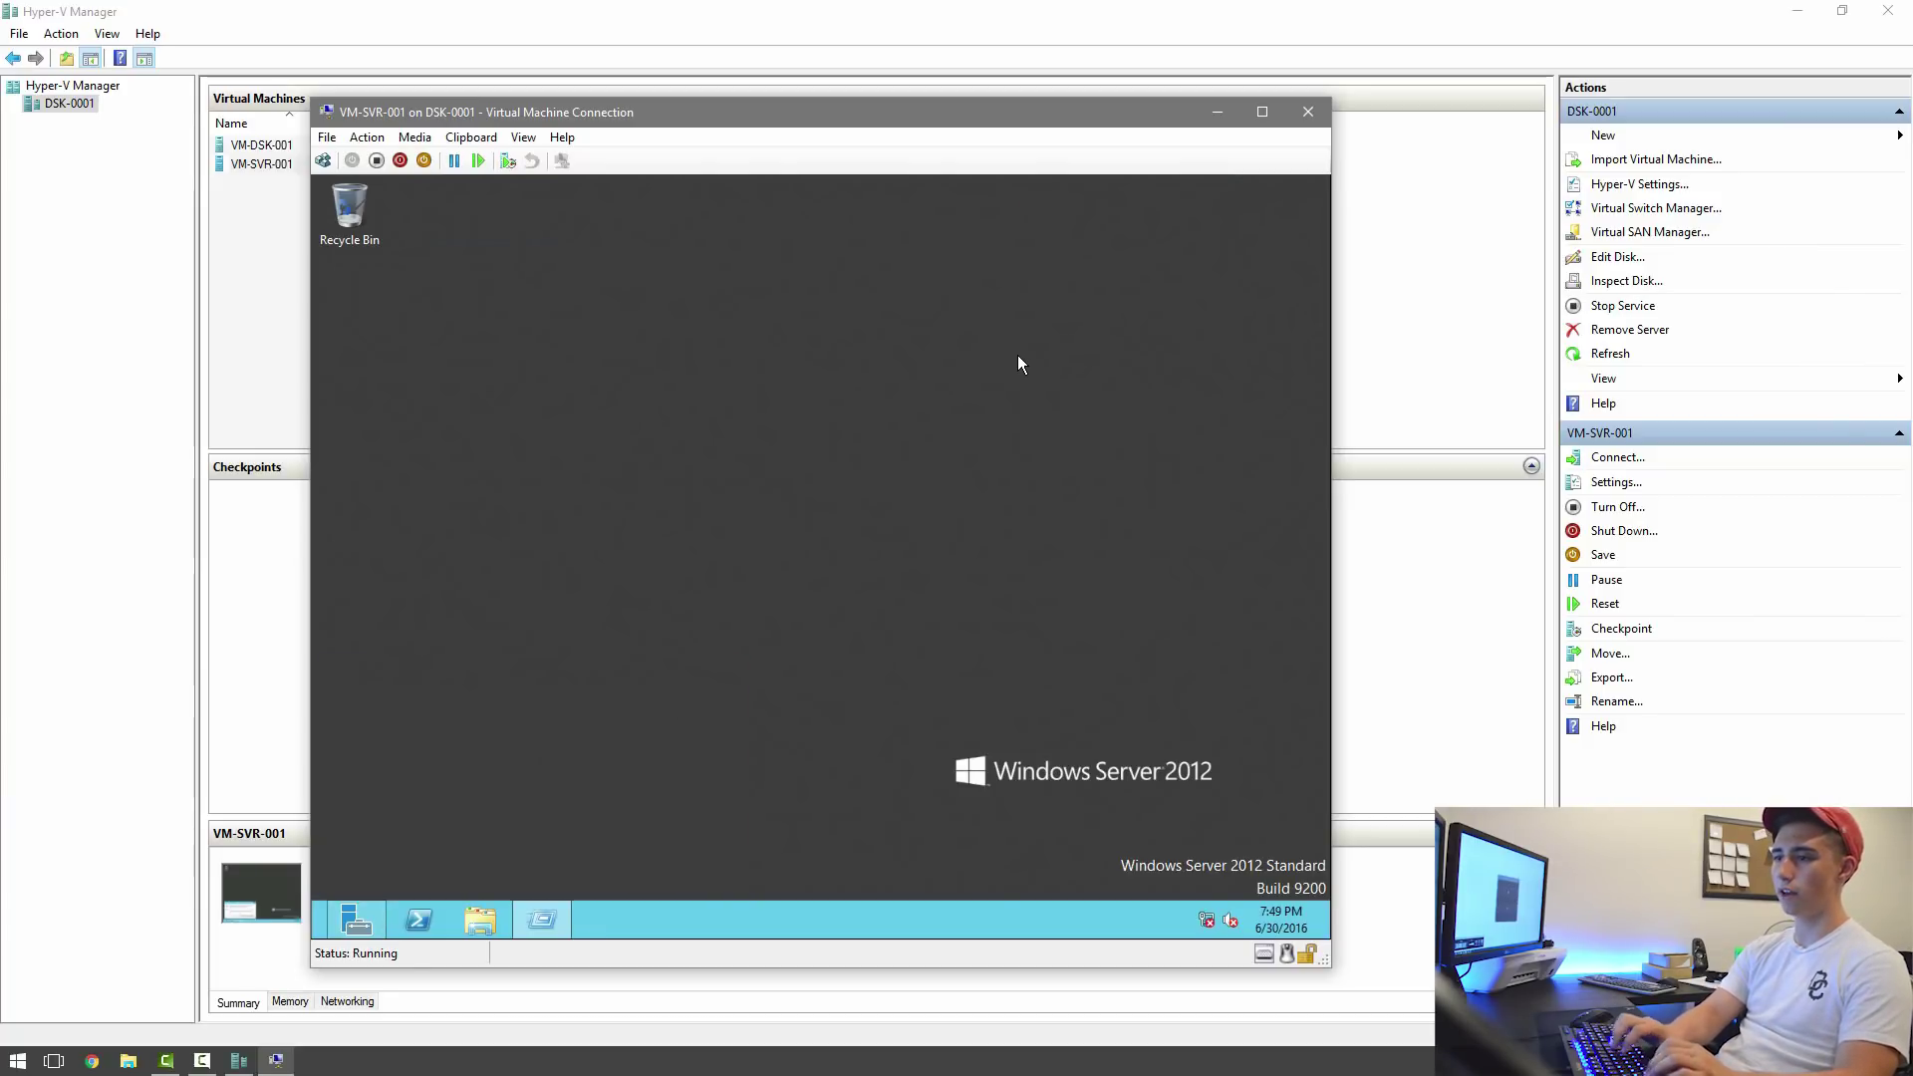
{"action": "type", "text": "ipconfig"}
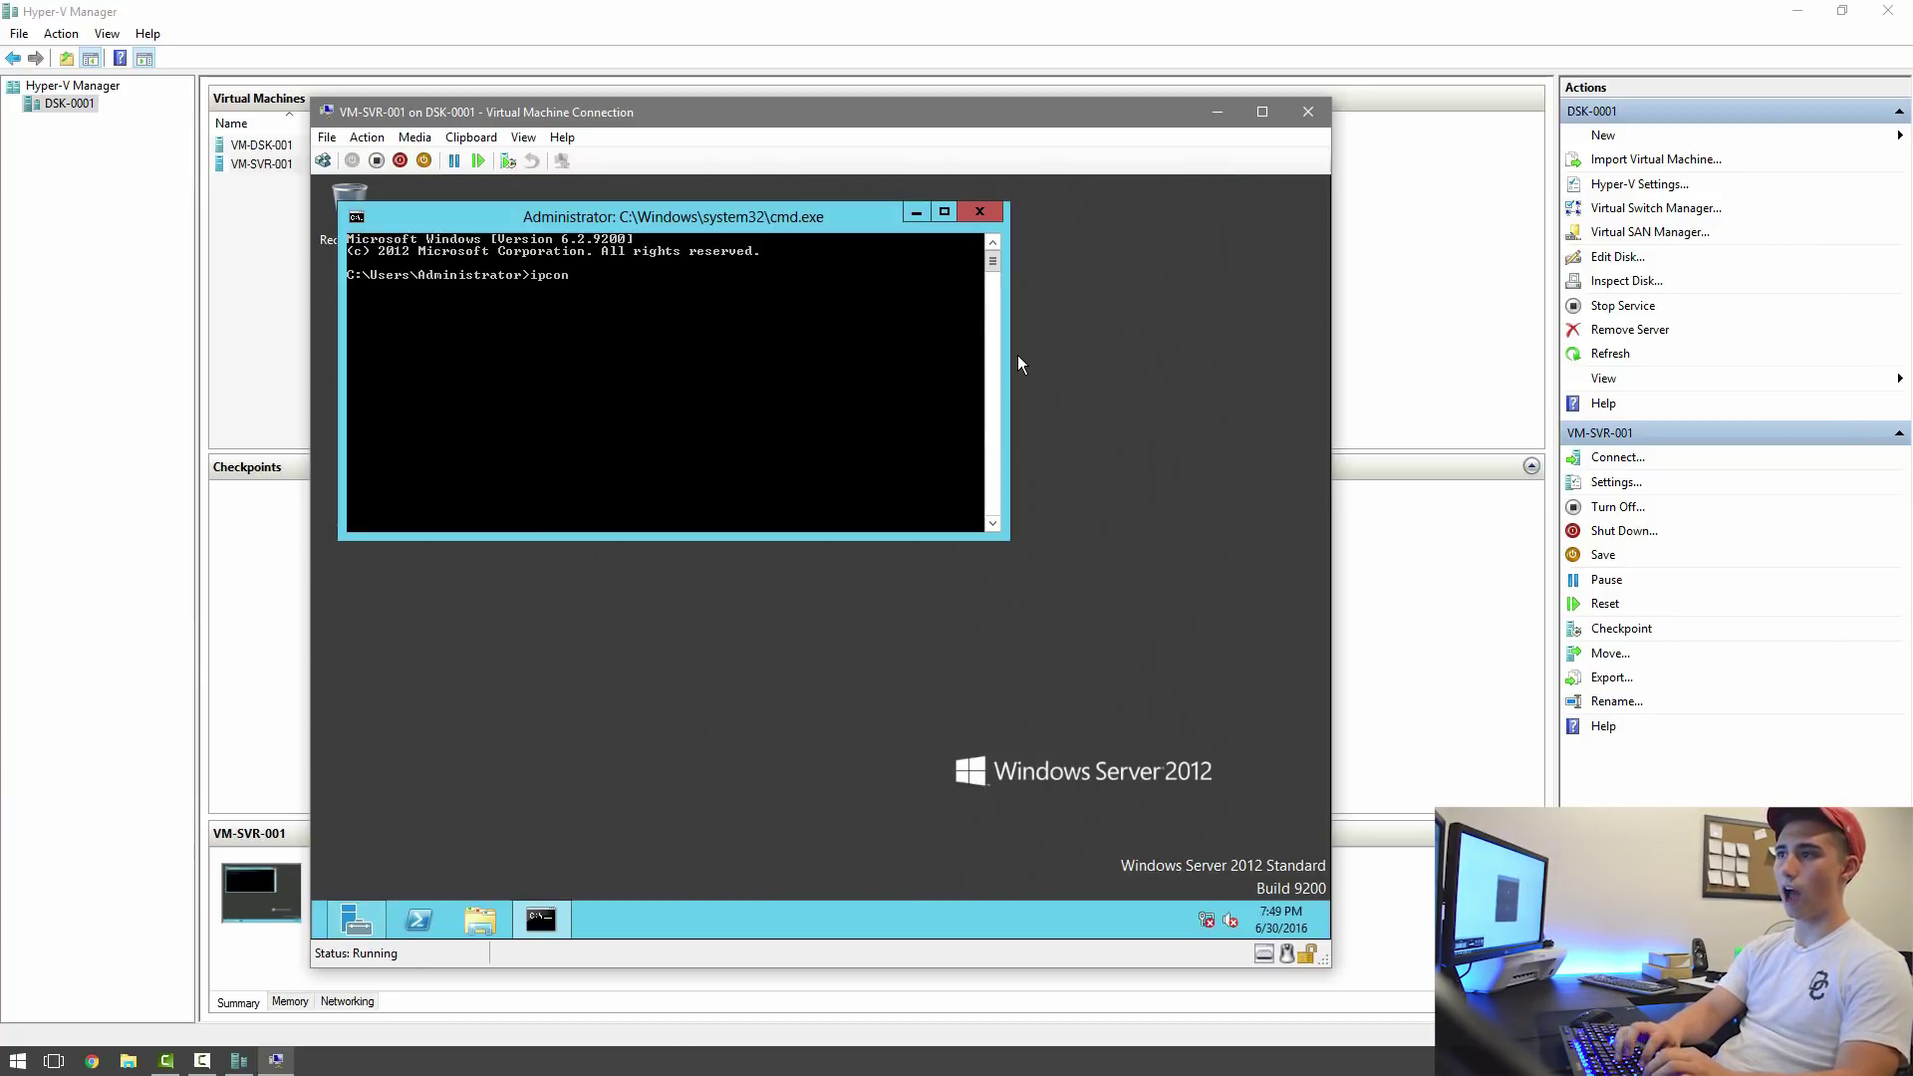
{"action": "key", "text": "Return"}
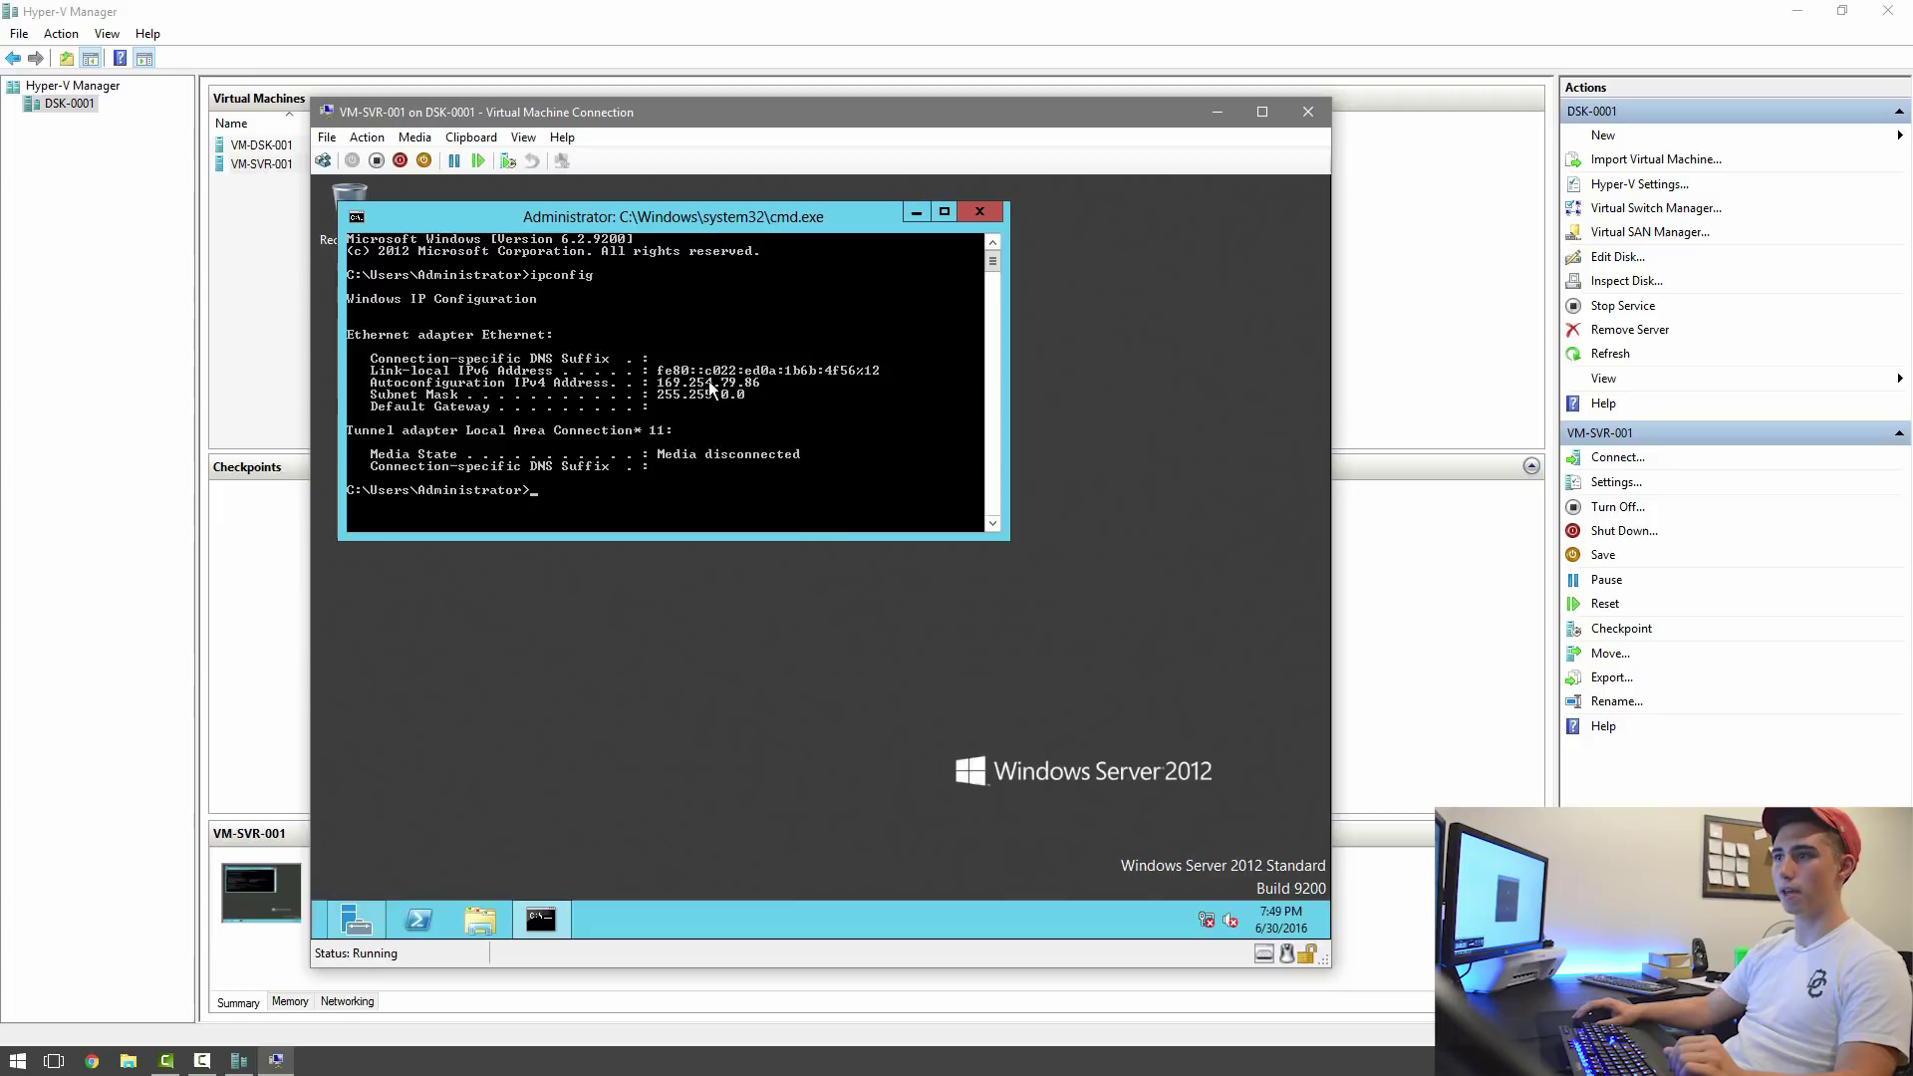
{"action": "right_click", "coordinate": [1205, 920]}
{"action": "left_click", "coordinate": [1205, 906]}
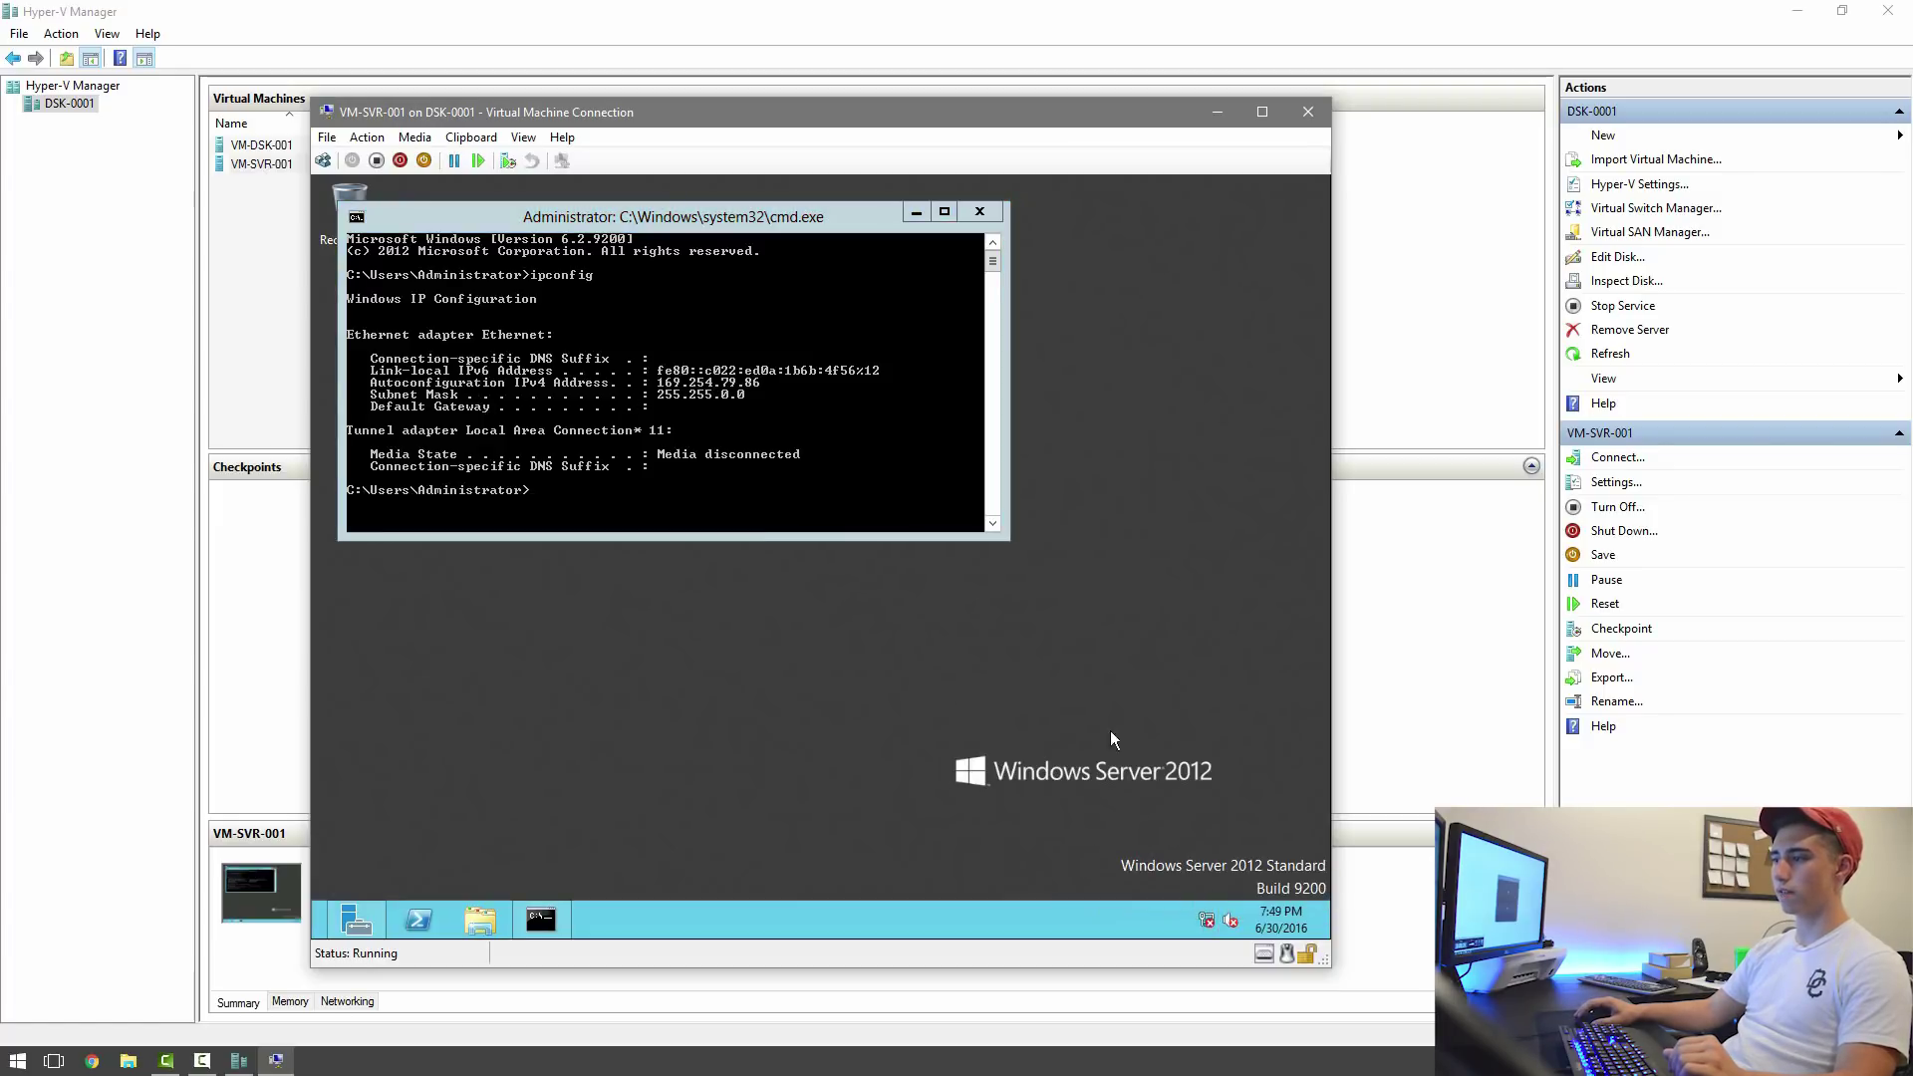
Open the Ethernet adapter's IPv4 properties and switch to a manually set address.
{"action": "left_click", "coordinate": [1068, 419]}
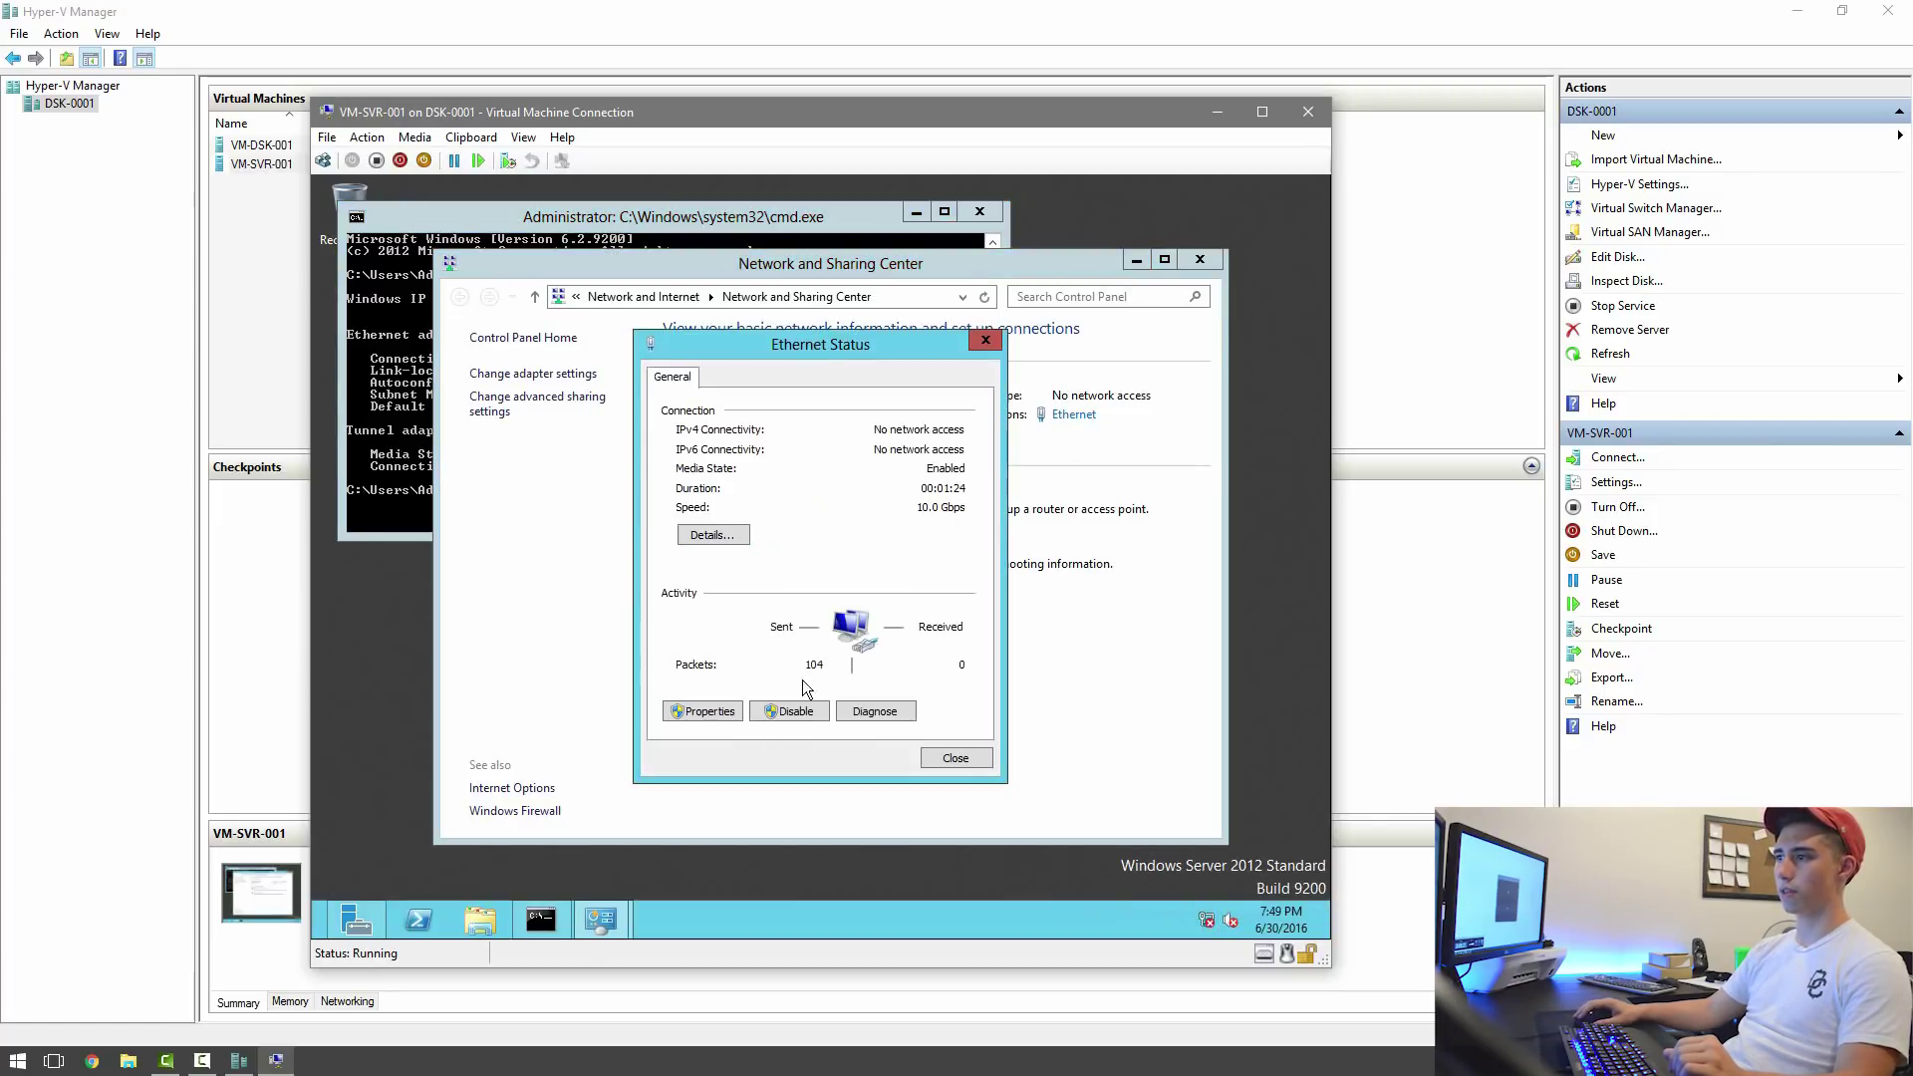
{"action": "left_click", "coordinate": [742, 716]}
{"action": "left_click", "coordinate": [803, 642]}
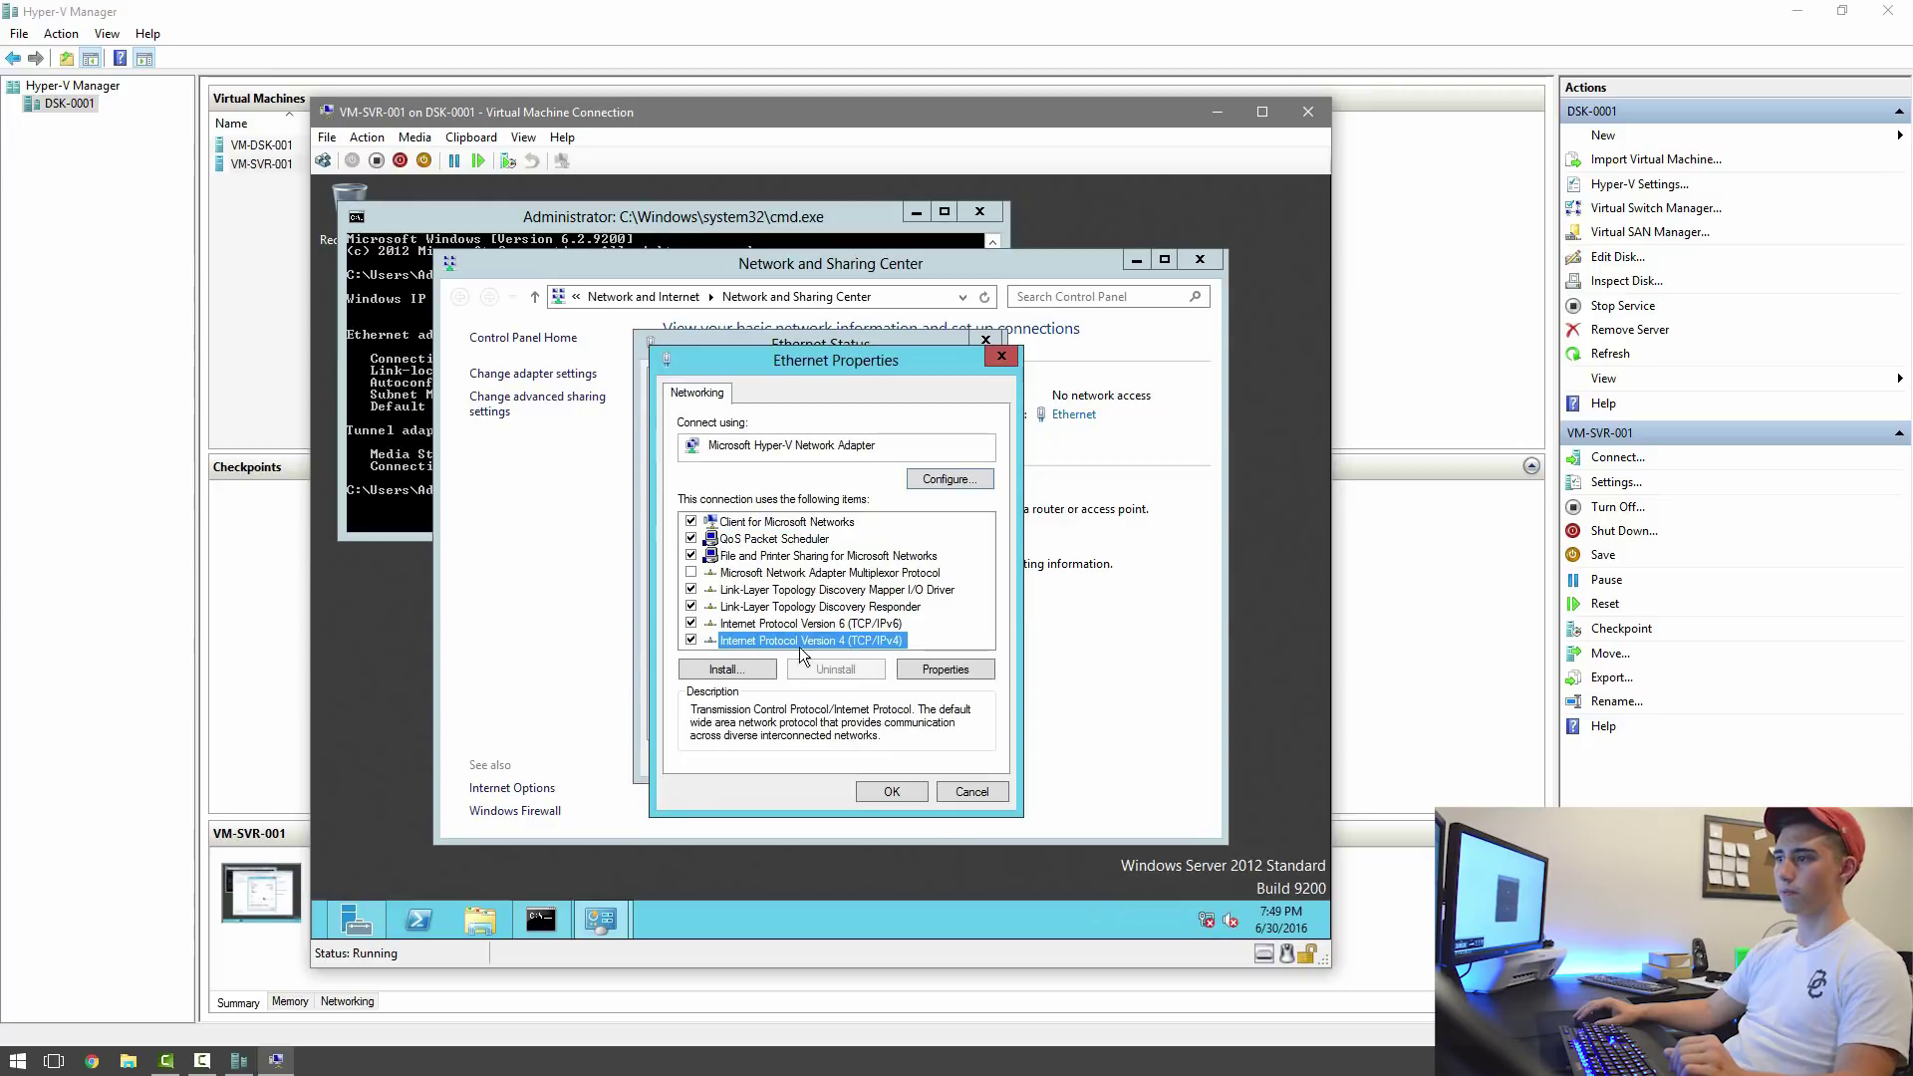
{"action": "left_click", "coordinate": [948, 671]}
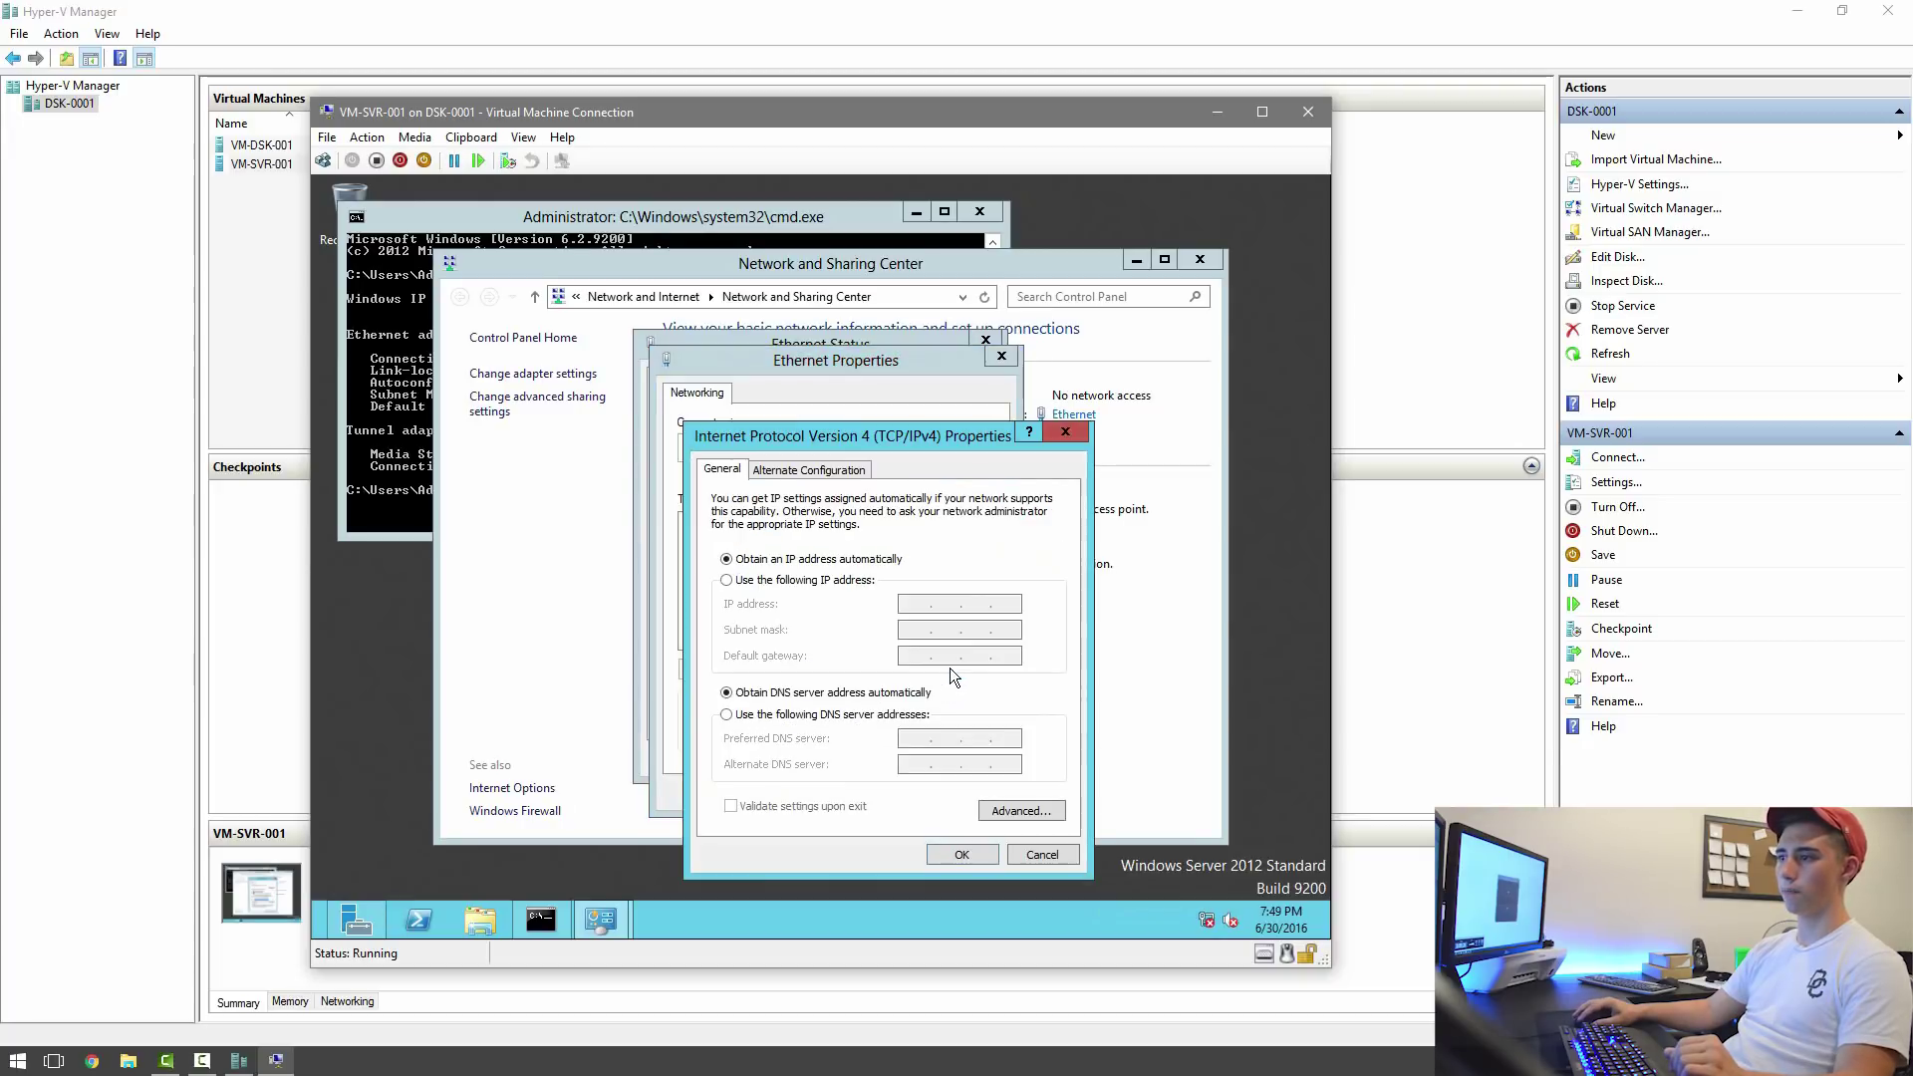
{"action": "left_click", "coordinate": [802, 581]}
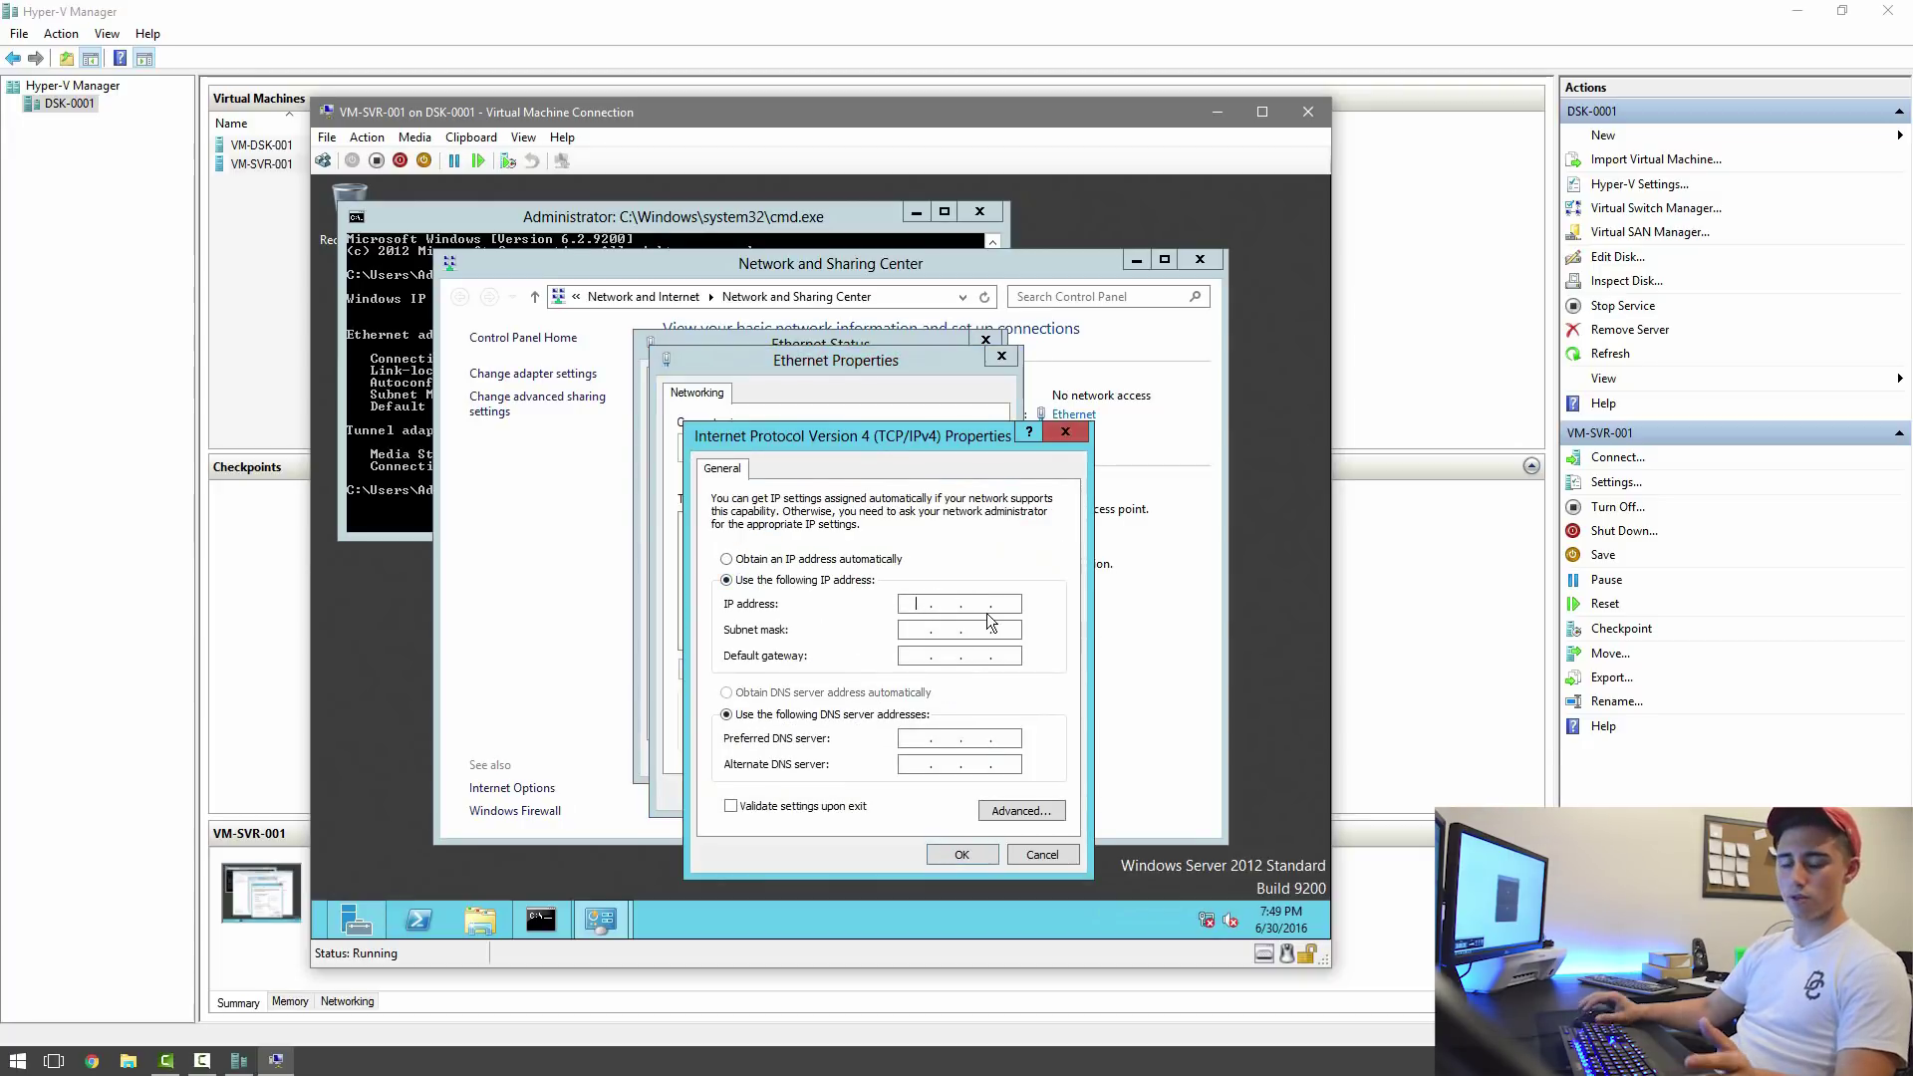
Enter IP 192.168.10.2, subnet mask 255.255.255.0 and default gateway 192.168.10.1.
{"action": "left_click", "coordinate": [910, 602]}
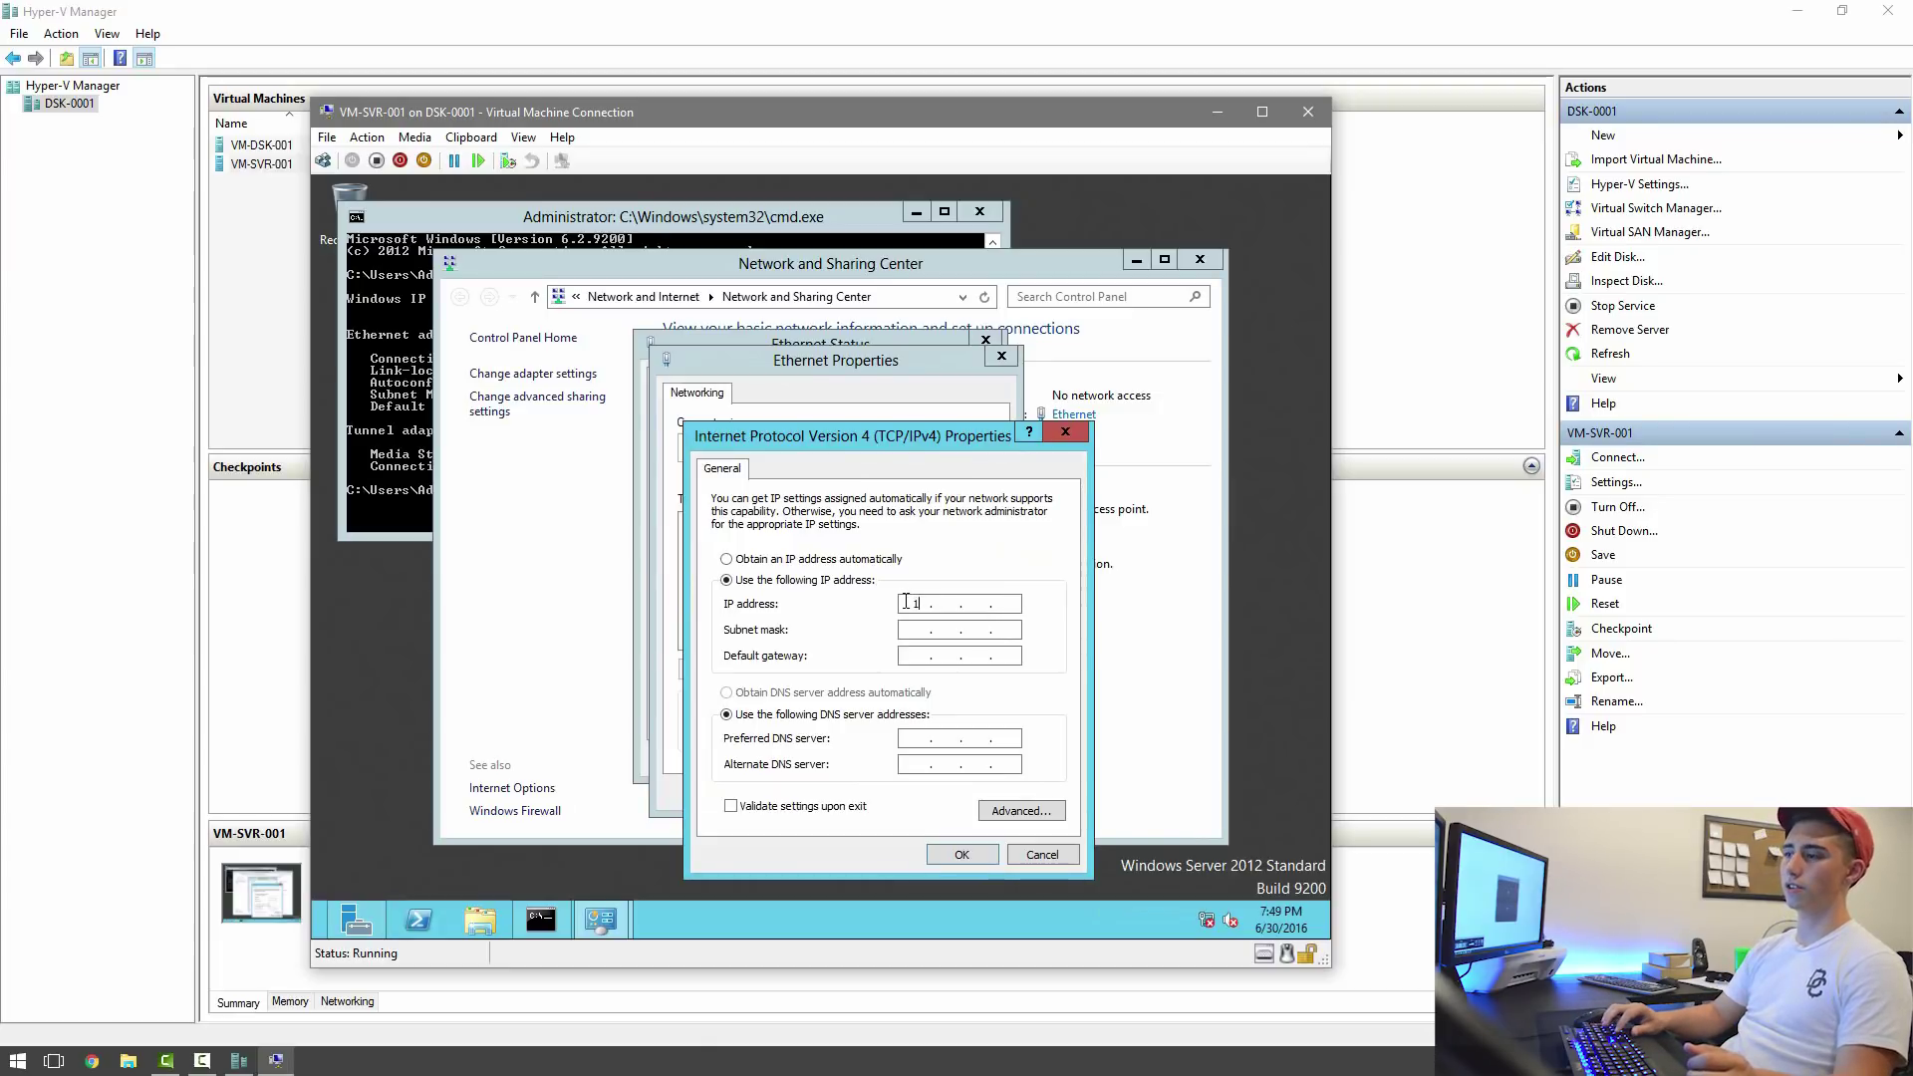
{"action": "type", "text": "192 . 1"}
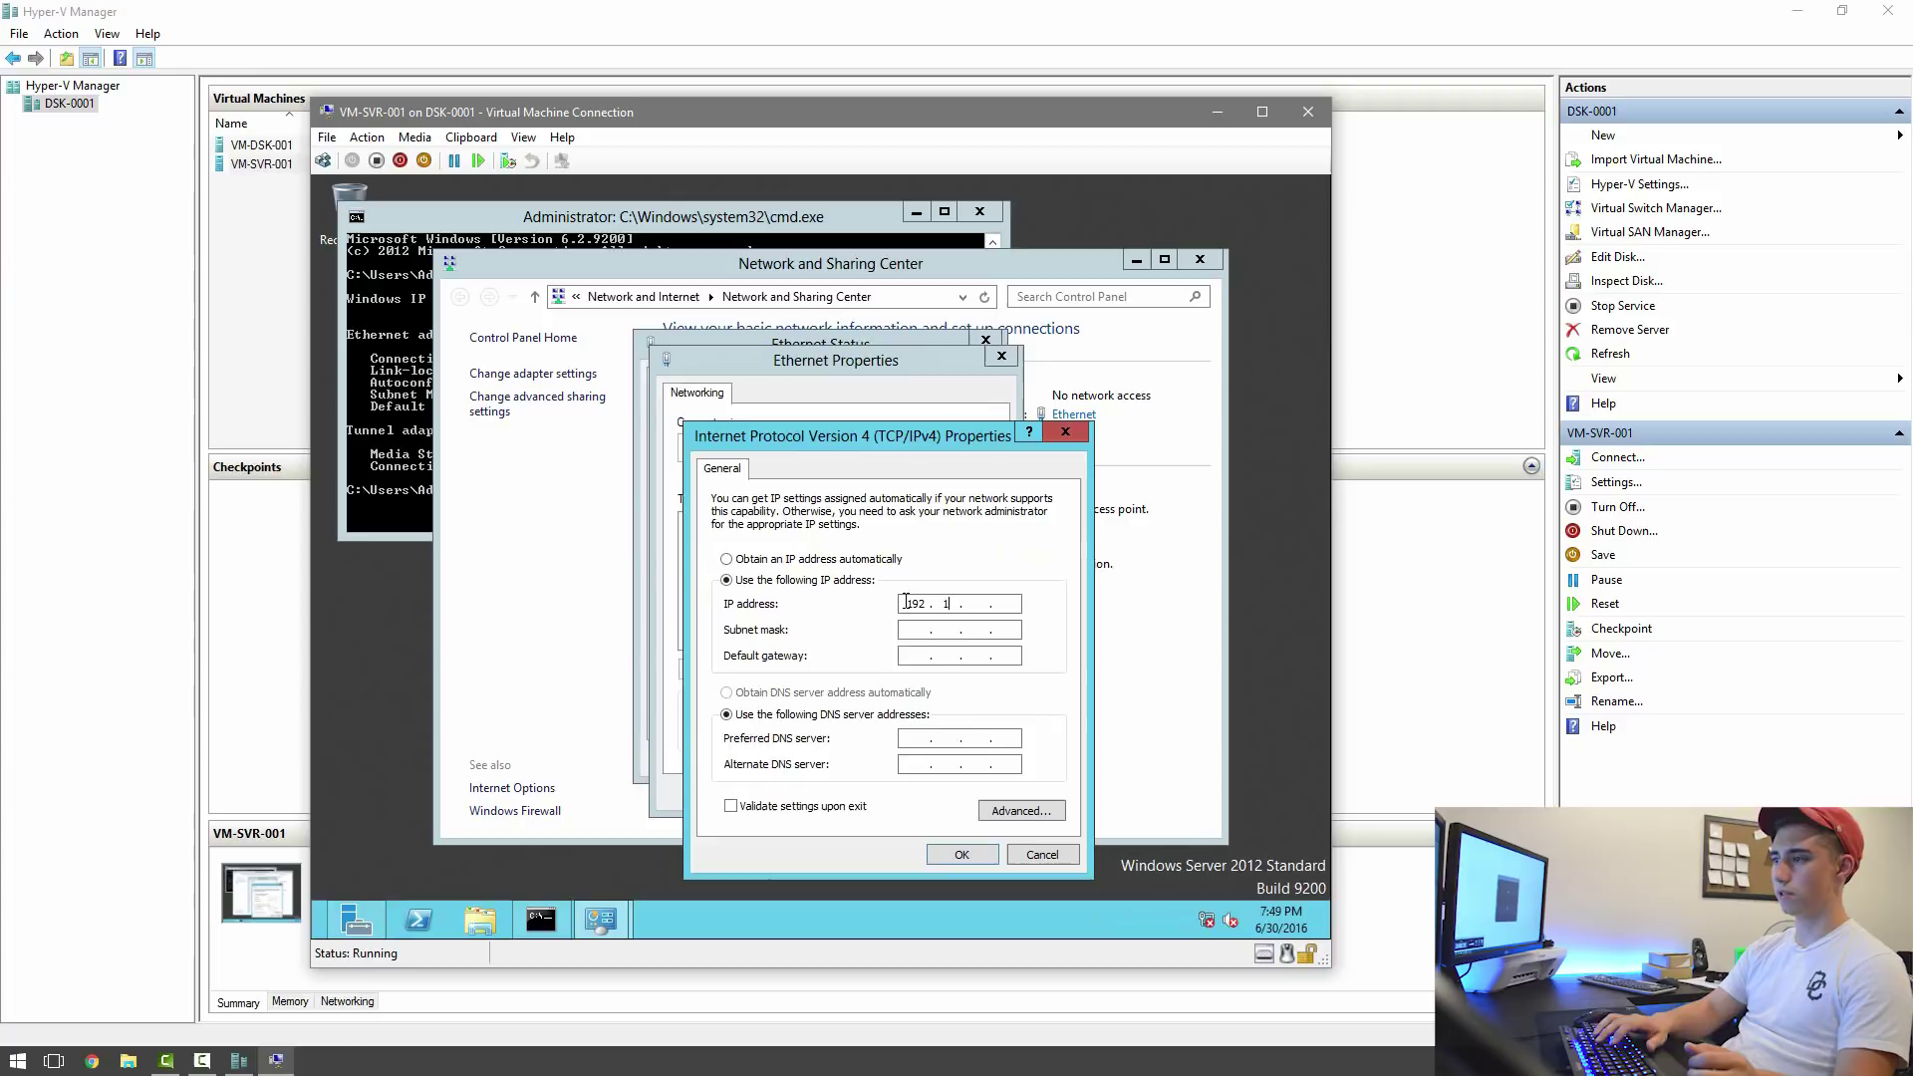
{"action": "type", "text": "68"}
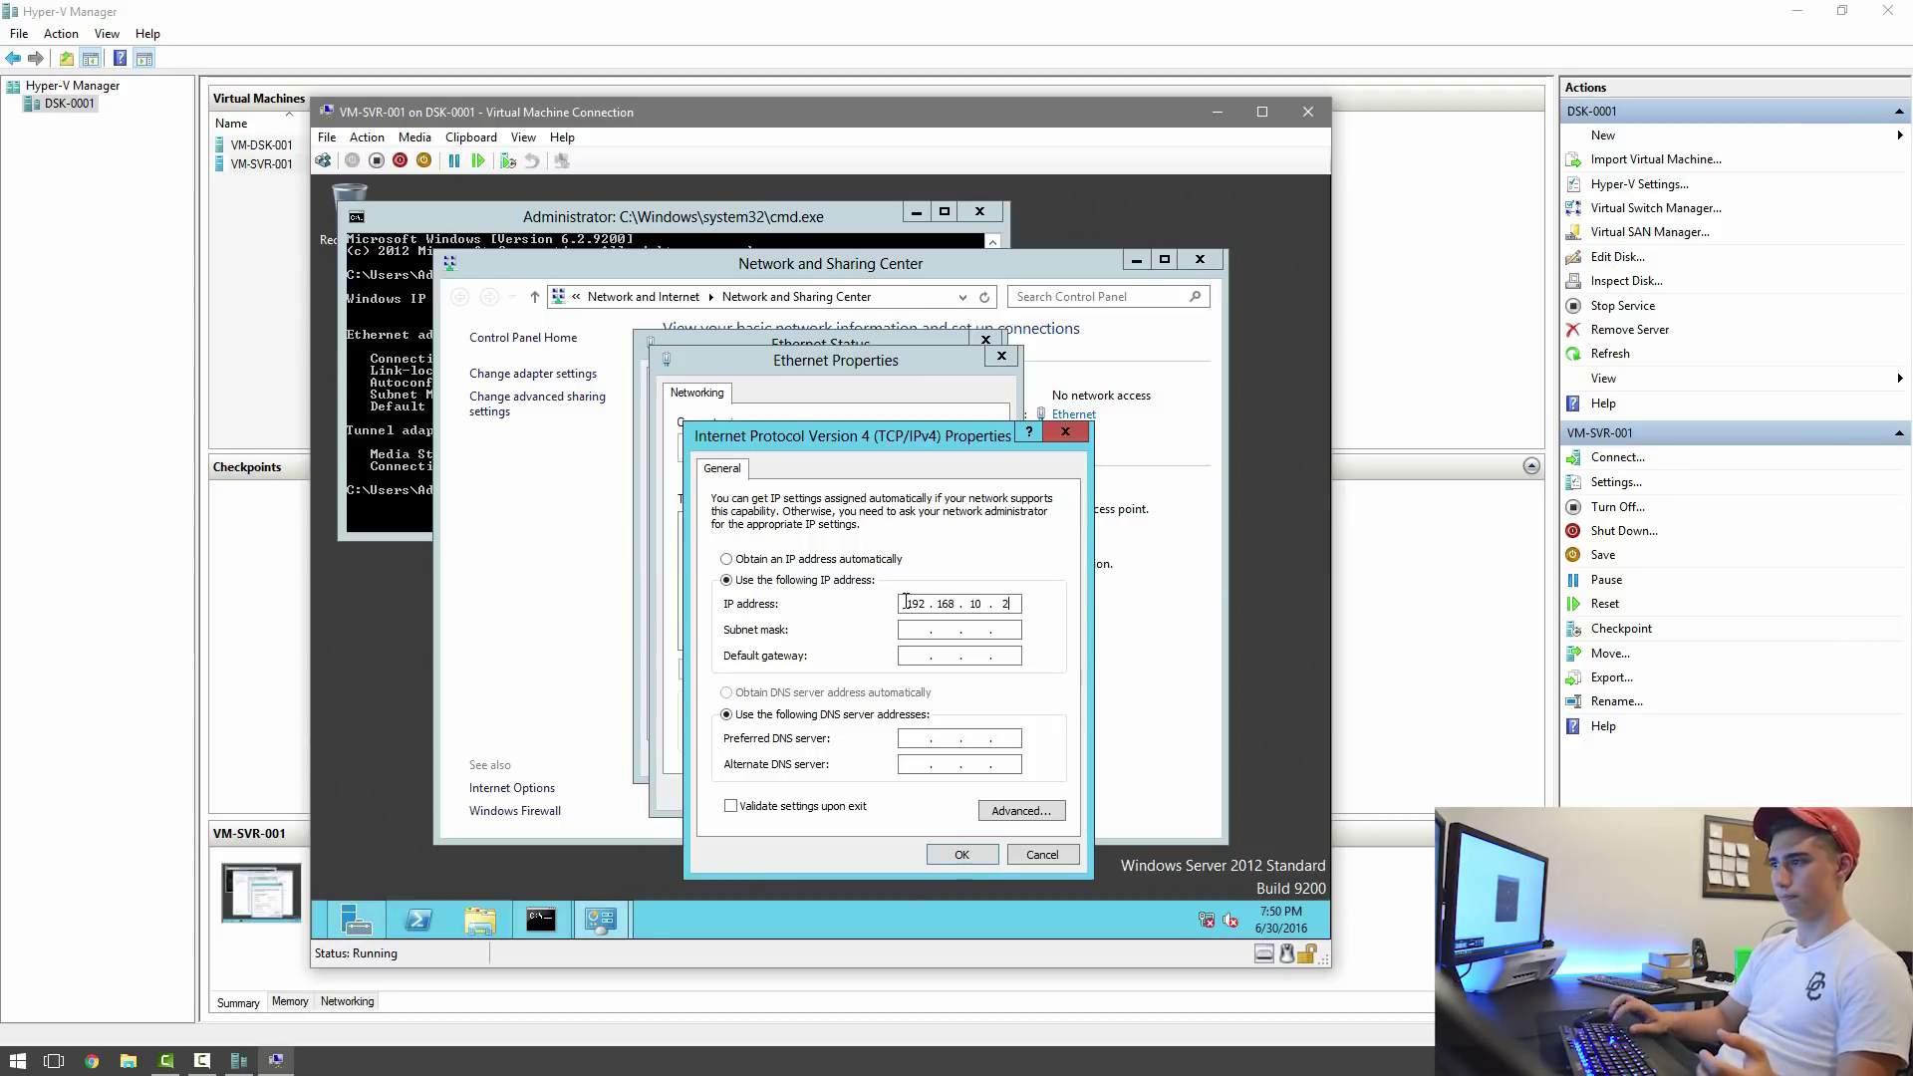
{"action": "left_click", "coordinate": [588, 239]}
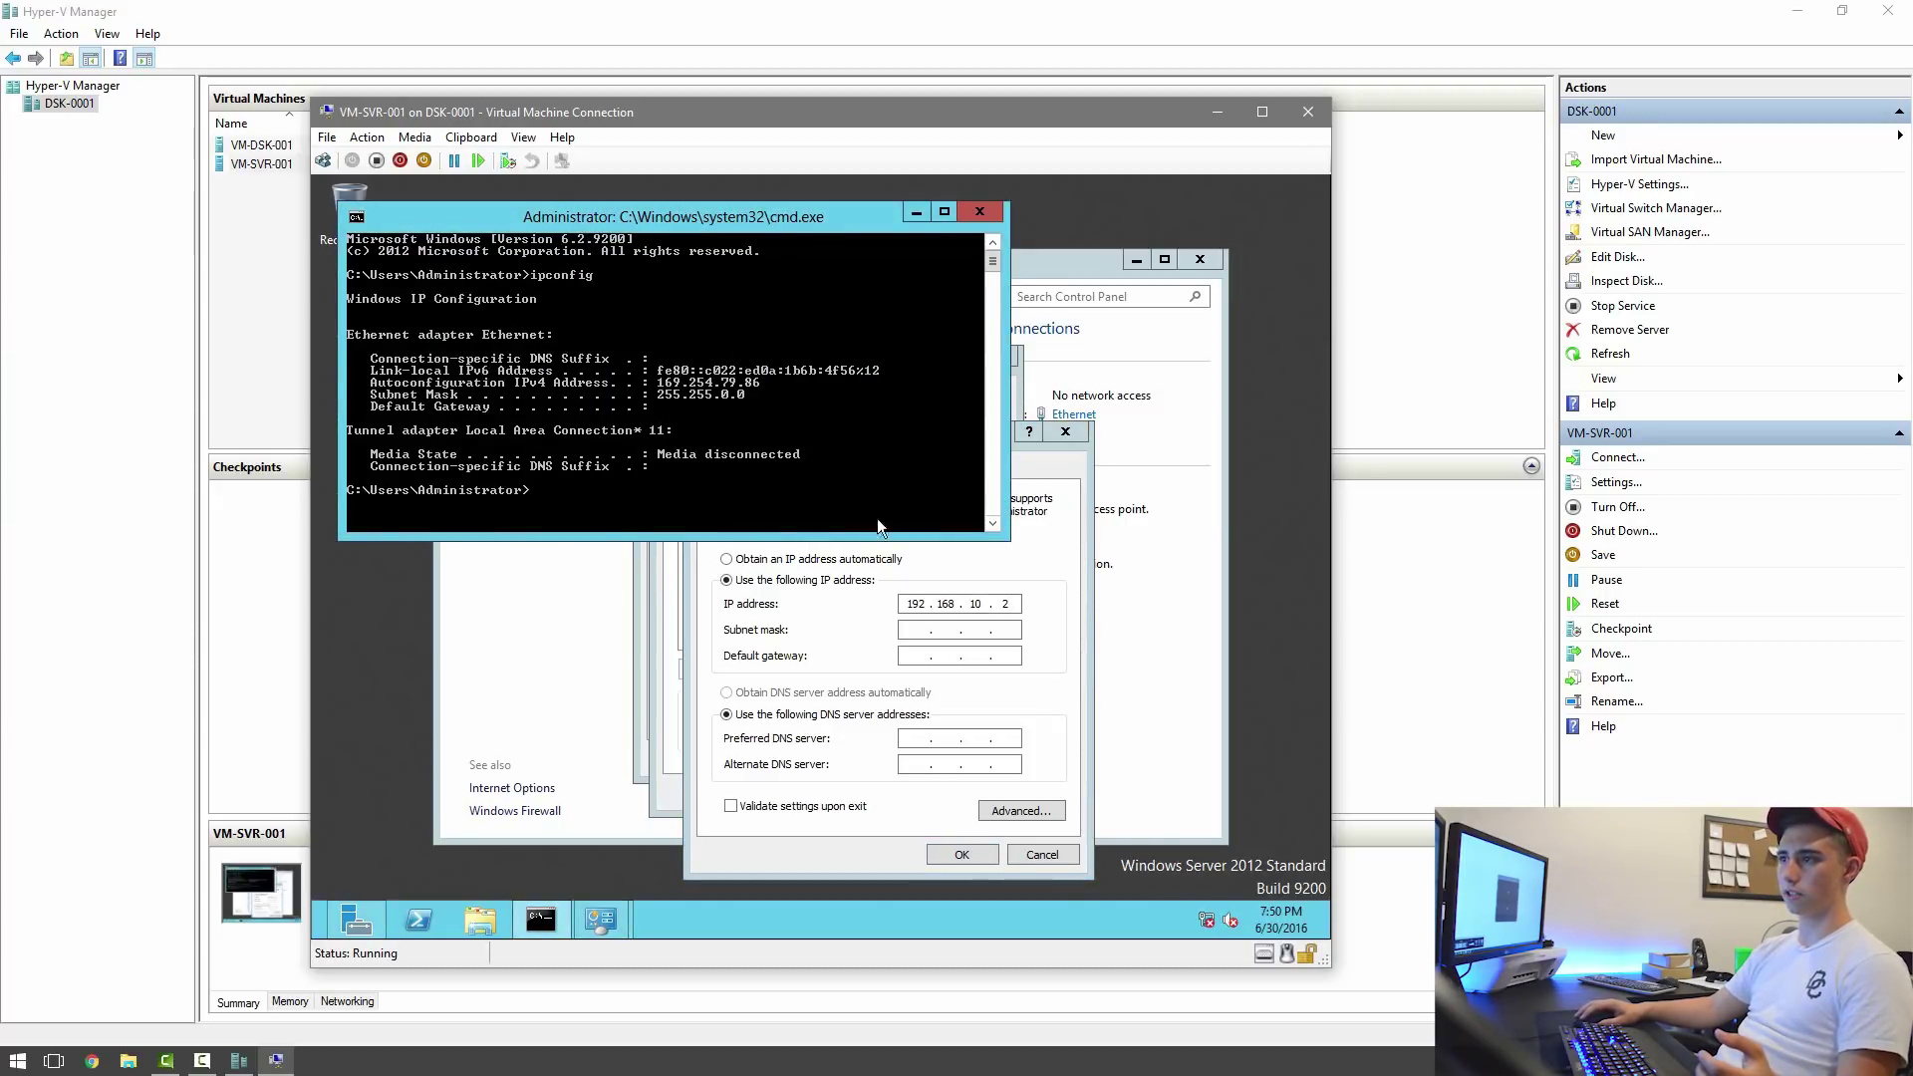
{"action": "left_click", "coordinate": [929, 629]}
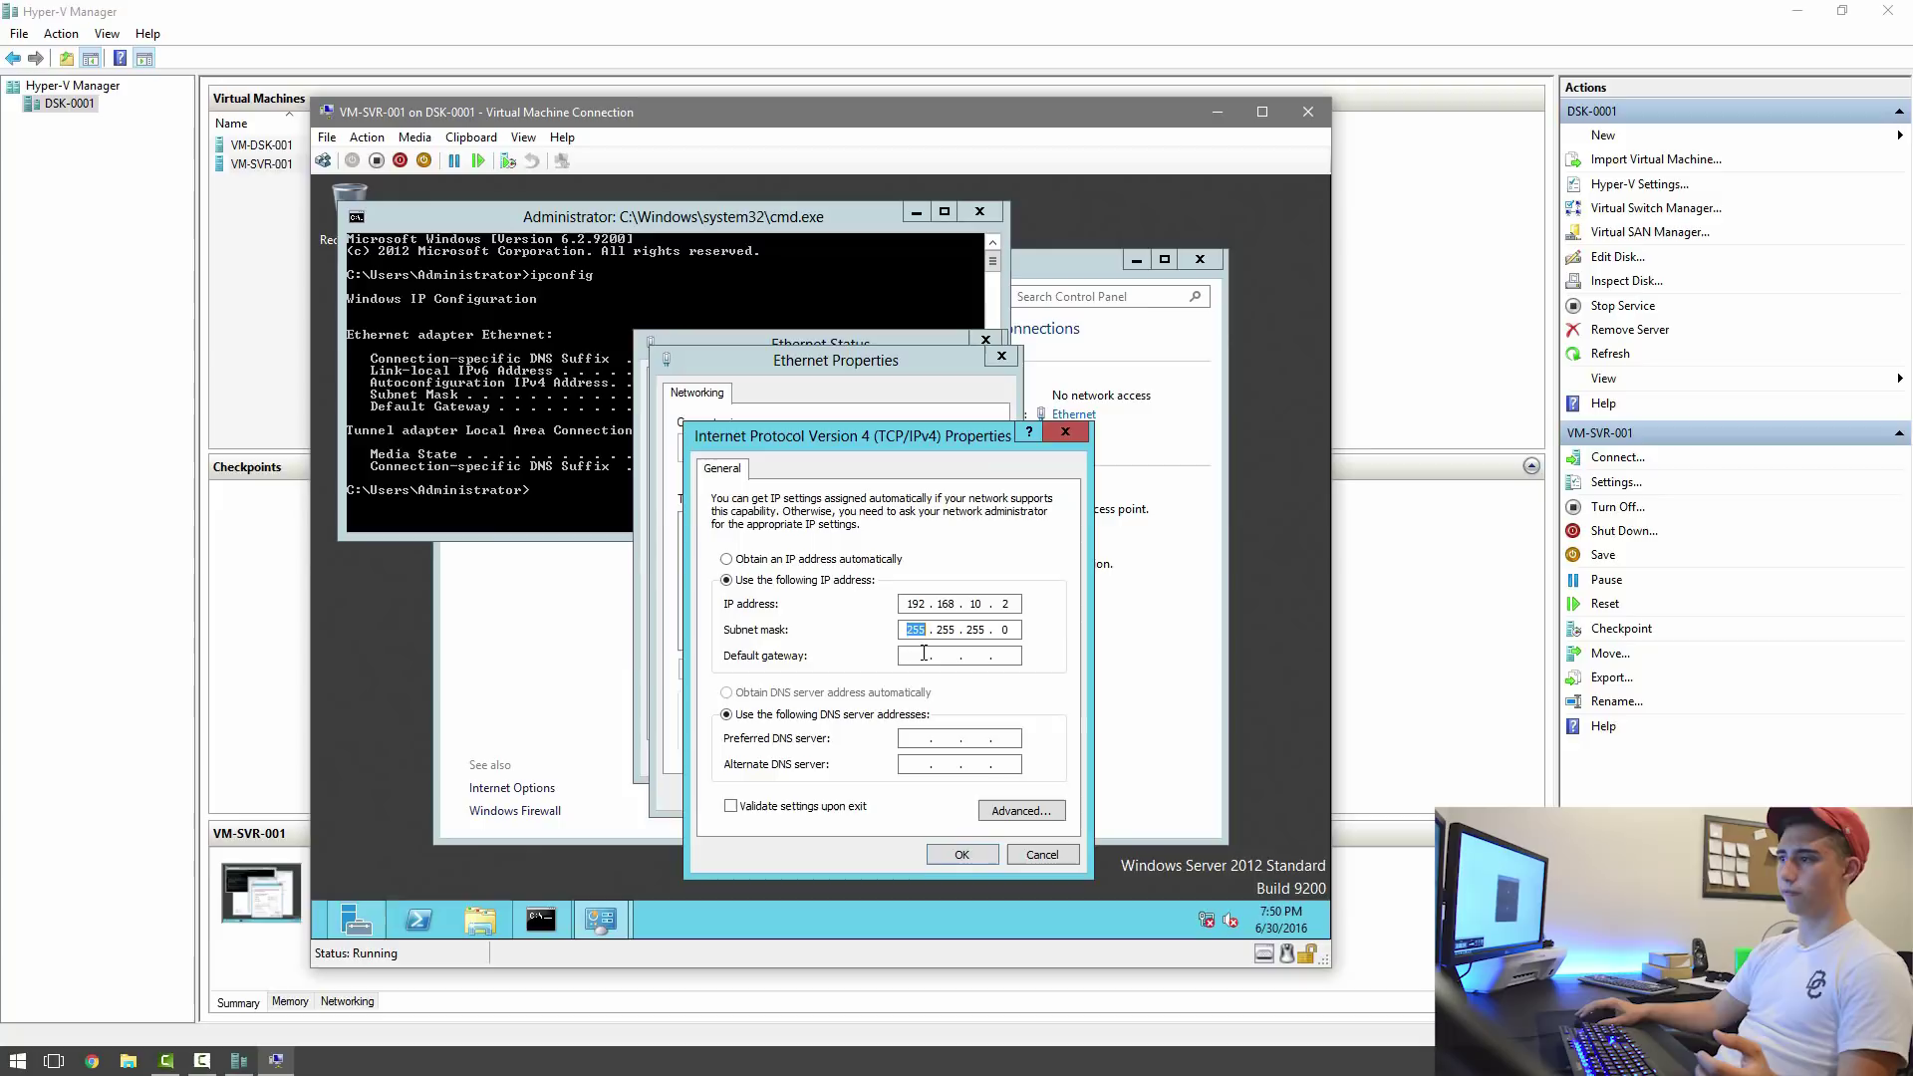
{"action": "left_click", "coordinate": [895, 662]}
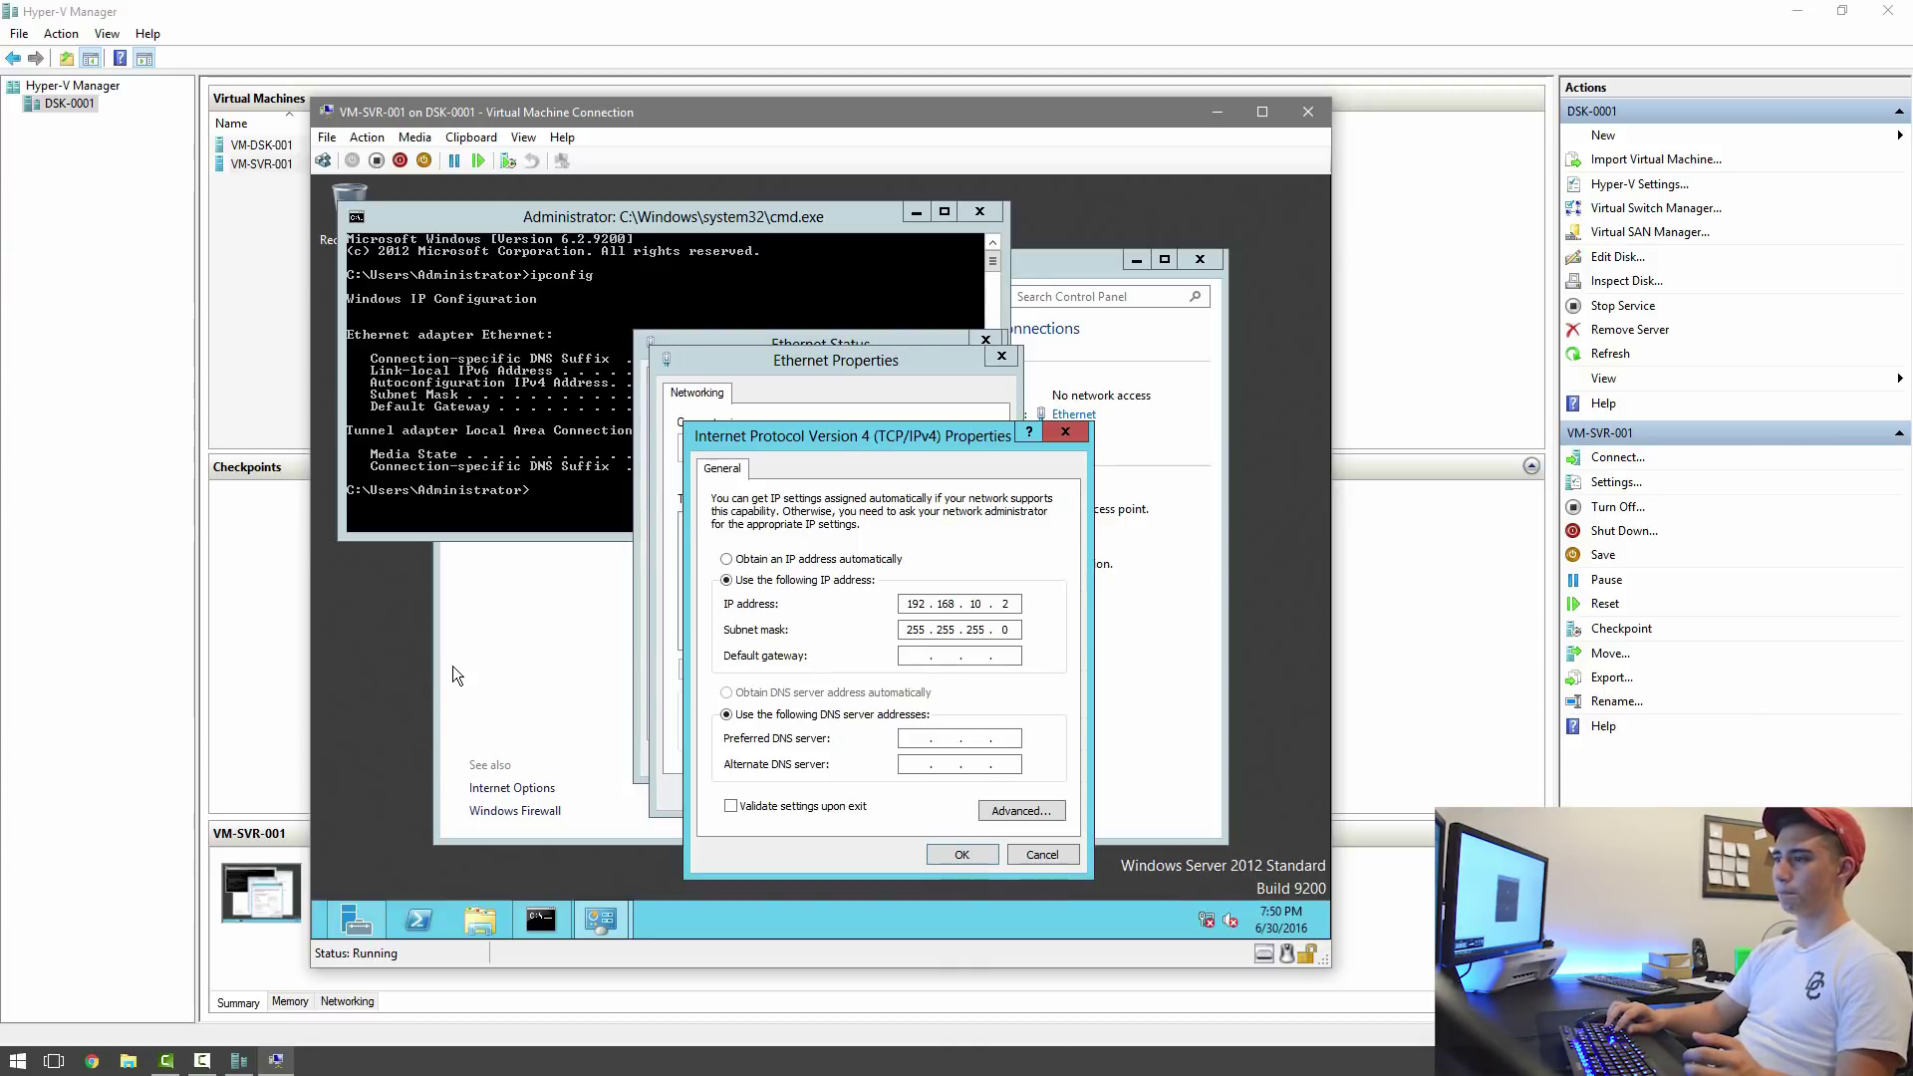
{"action": "type", "text": "192 . 168 . 10 . 1"}
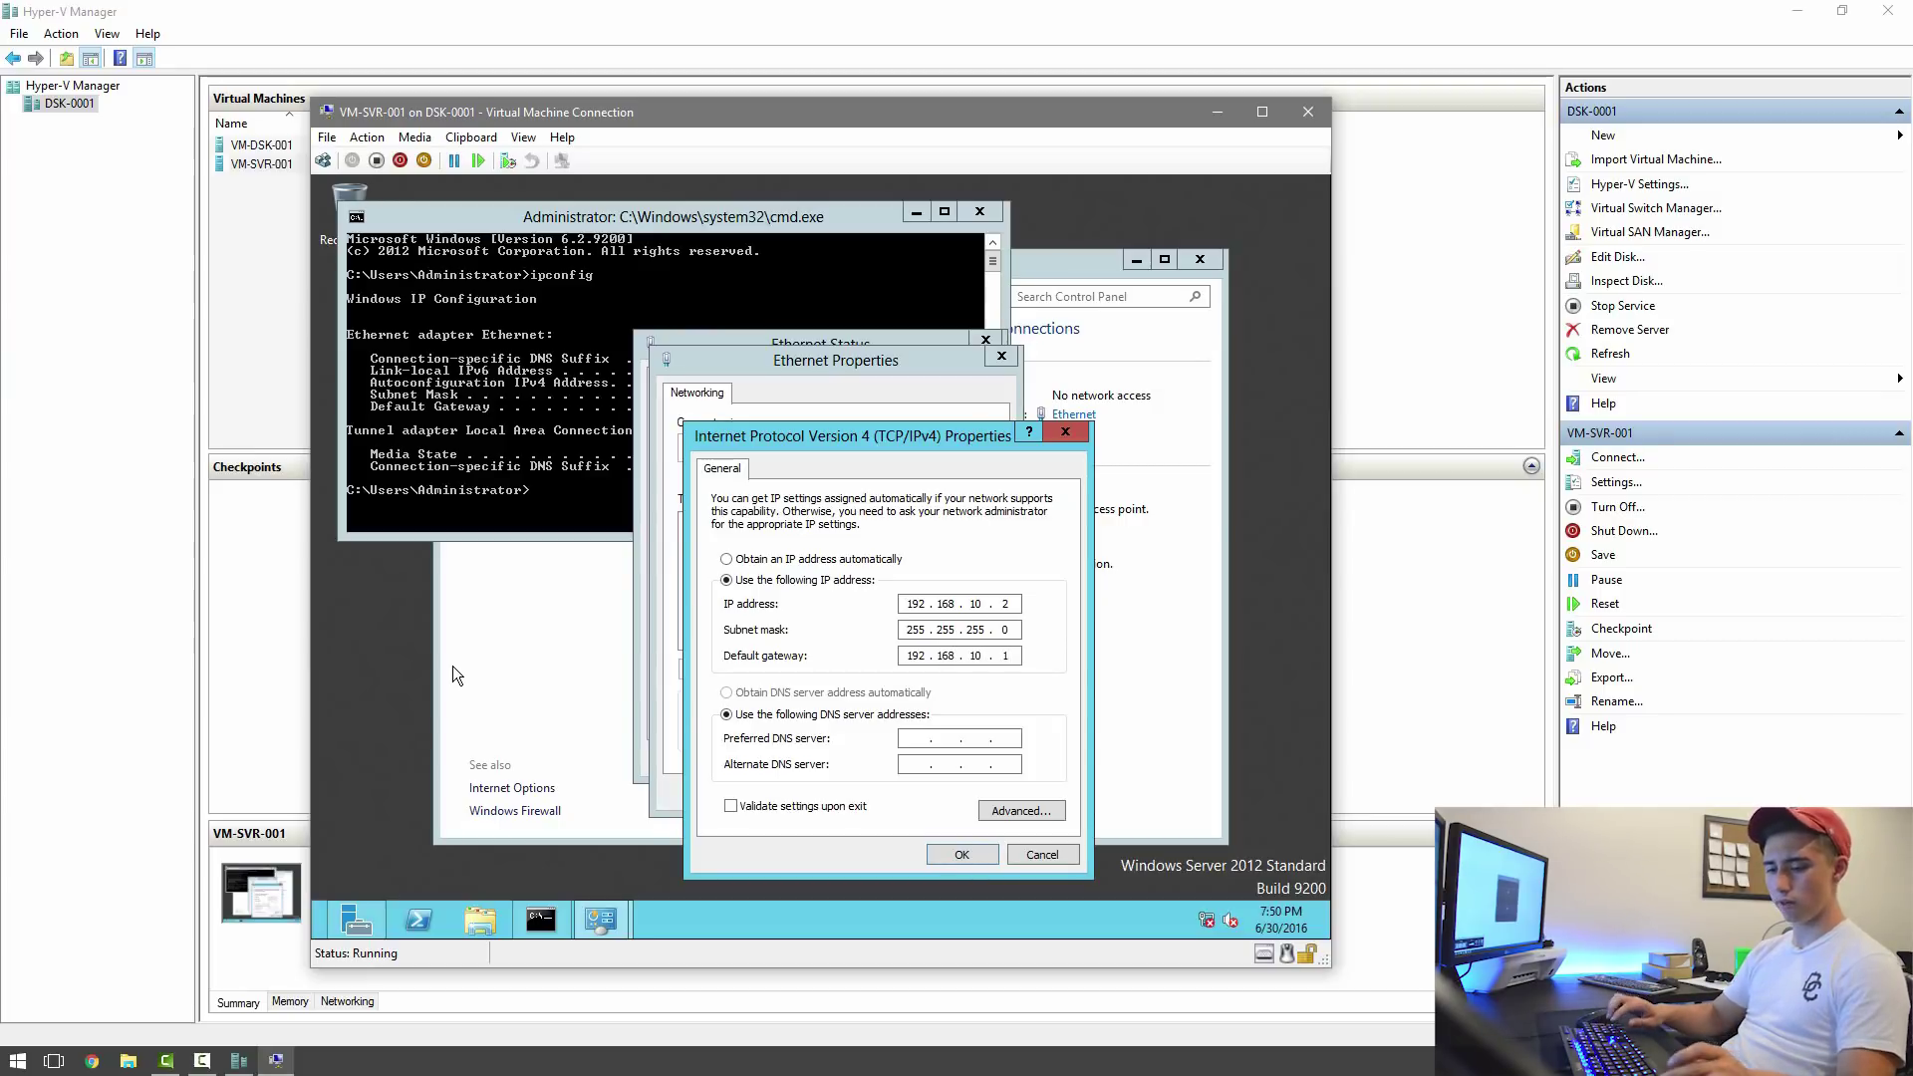
Set DNS servers 192.168.10.2 and 8.8.8.8 and confirm both adapter dialogs.
{"action": "key", "text": "Tab"}
{"action": "key", "text": "Tab"}
{"action": "type", "text": "8"}
{"action": "key", "text": "BackSpace"}
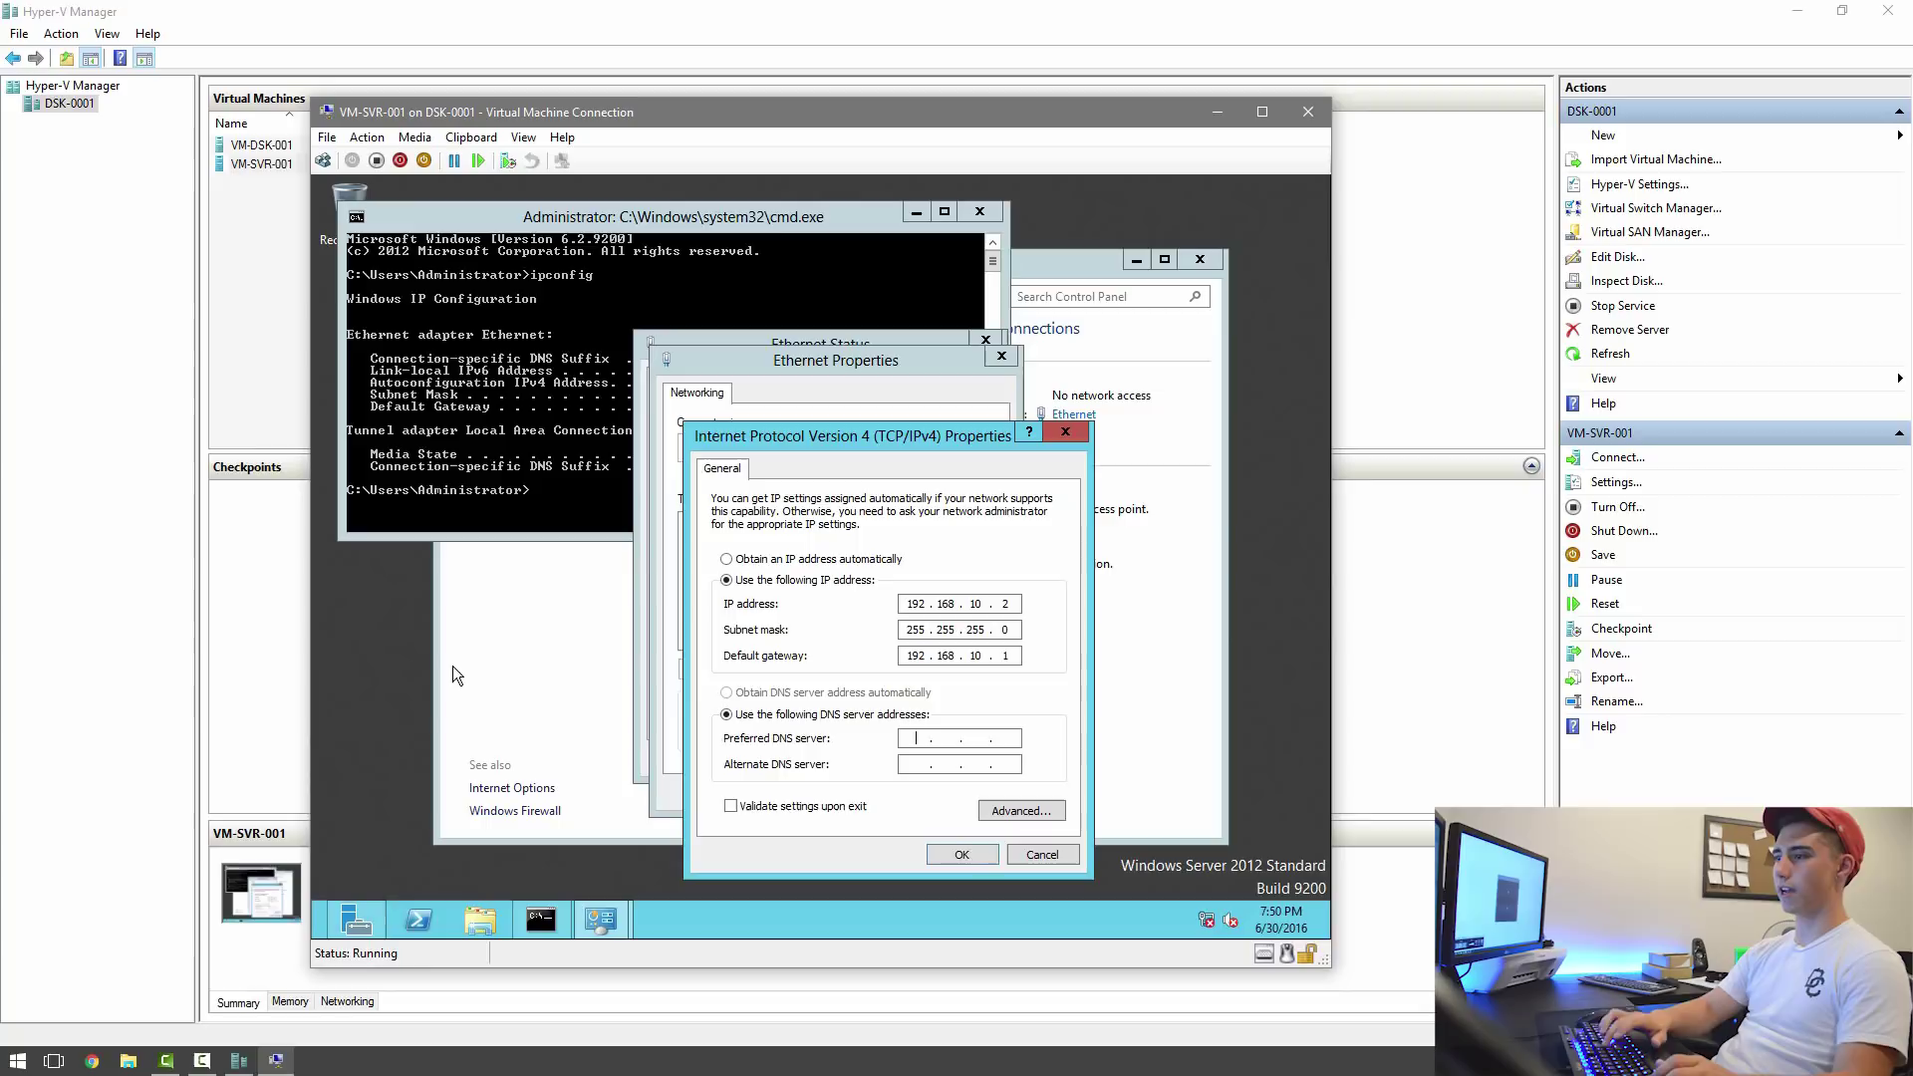
{"action": "type", "text": "192."}
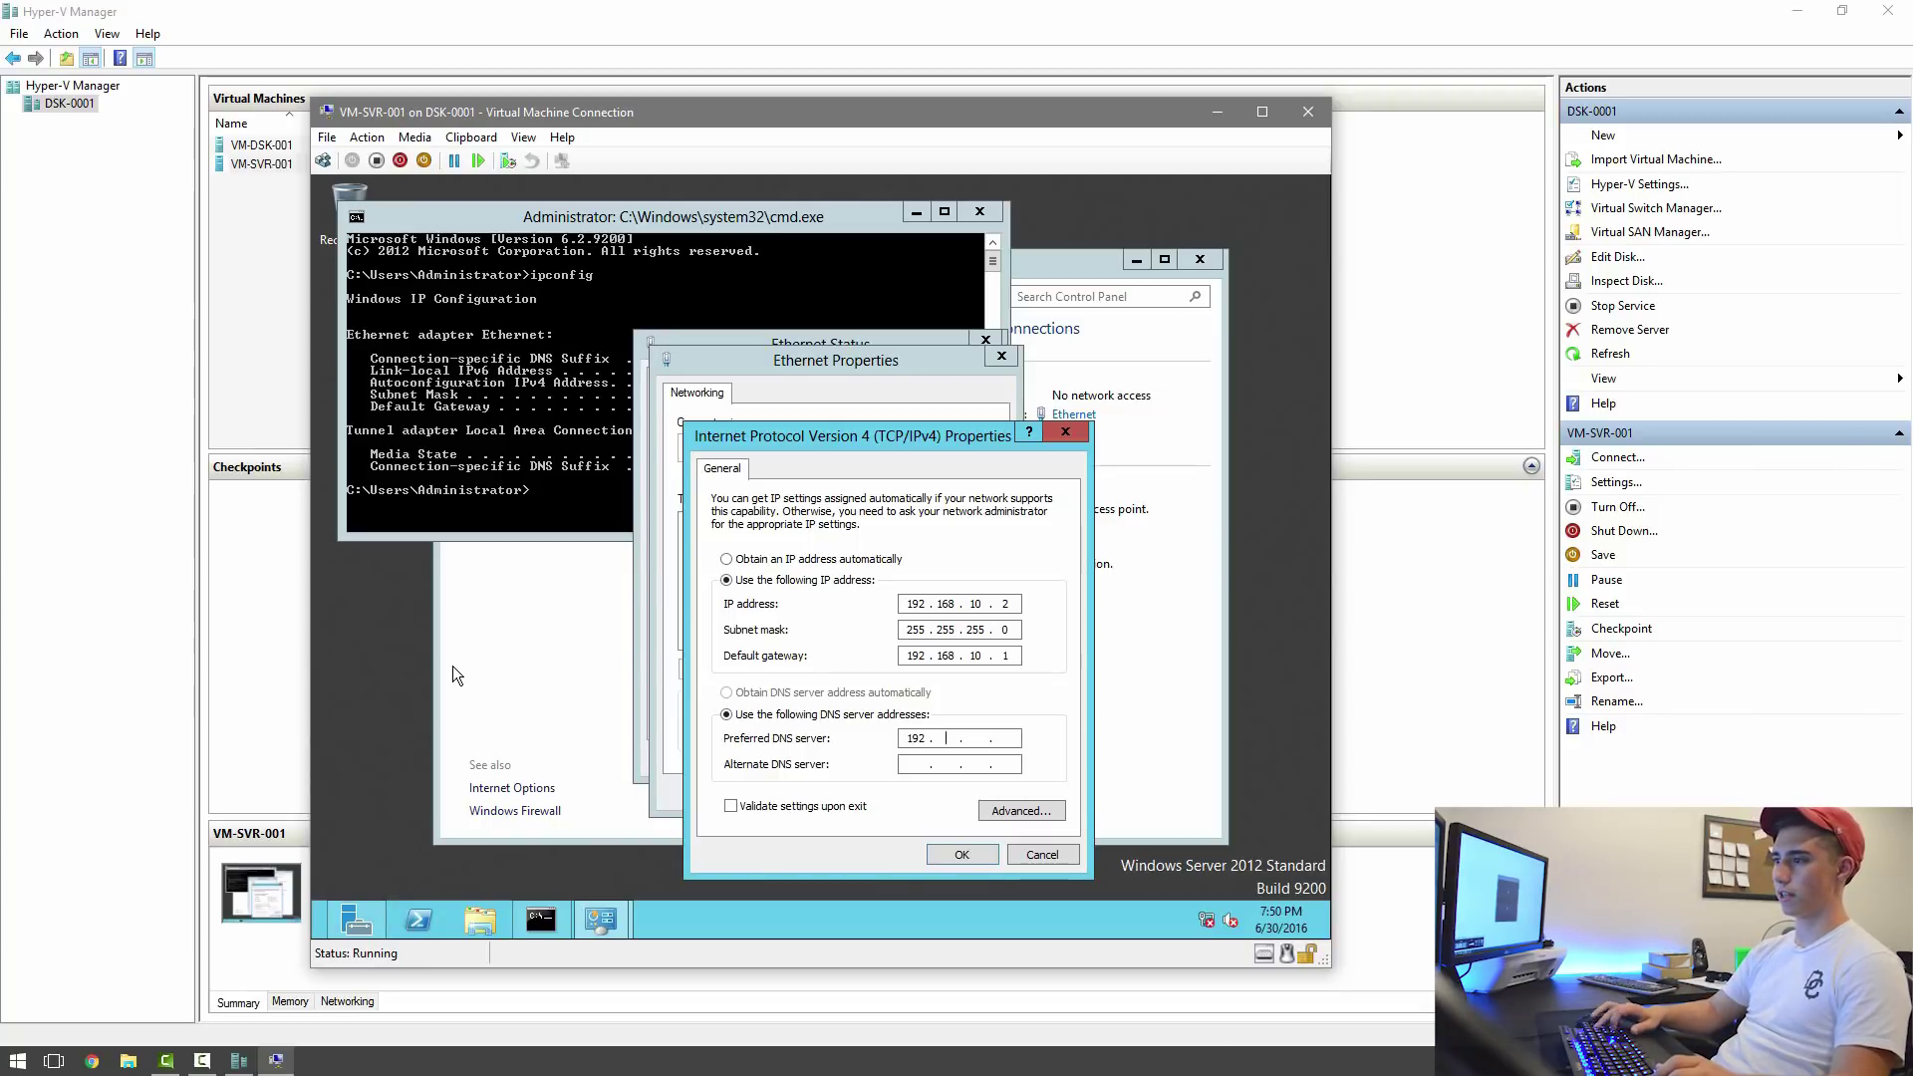
{"action": "type", "text": "168.10."}
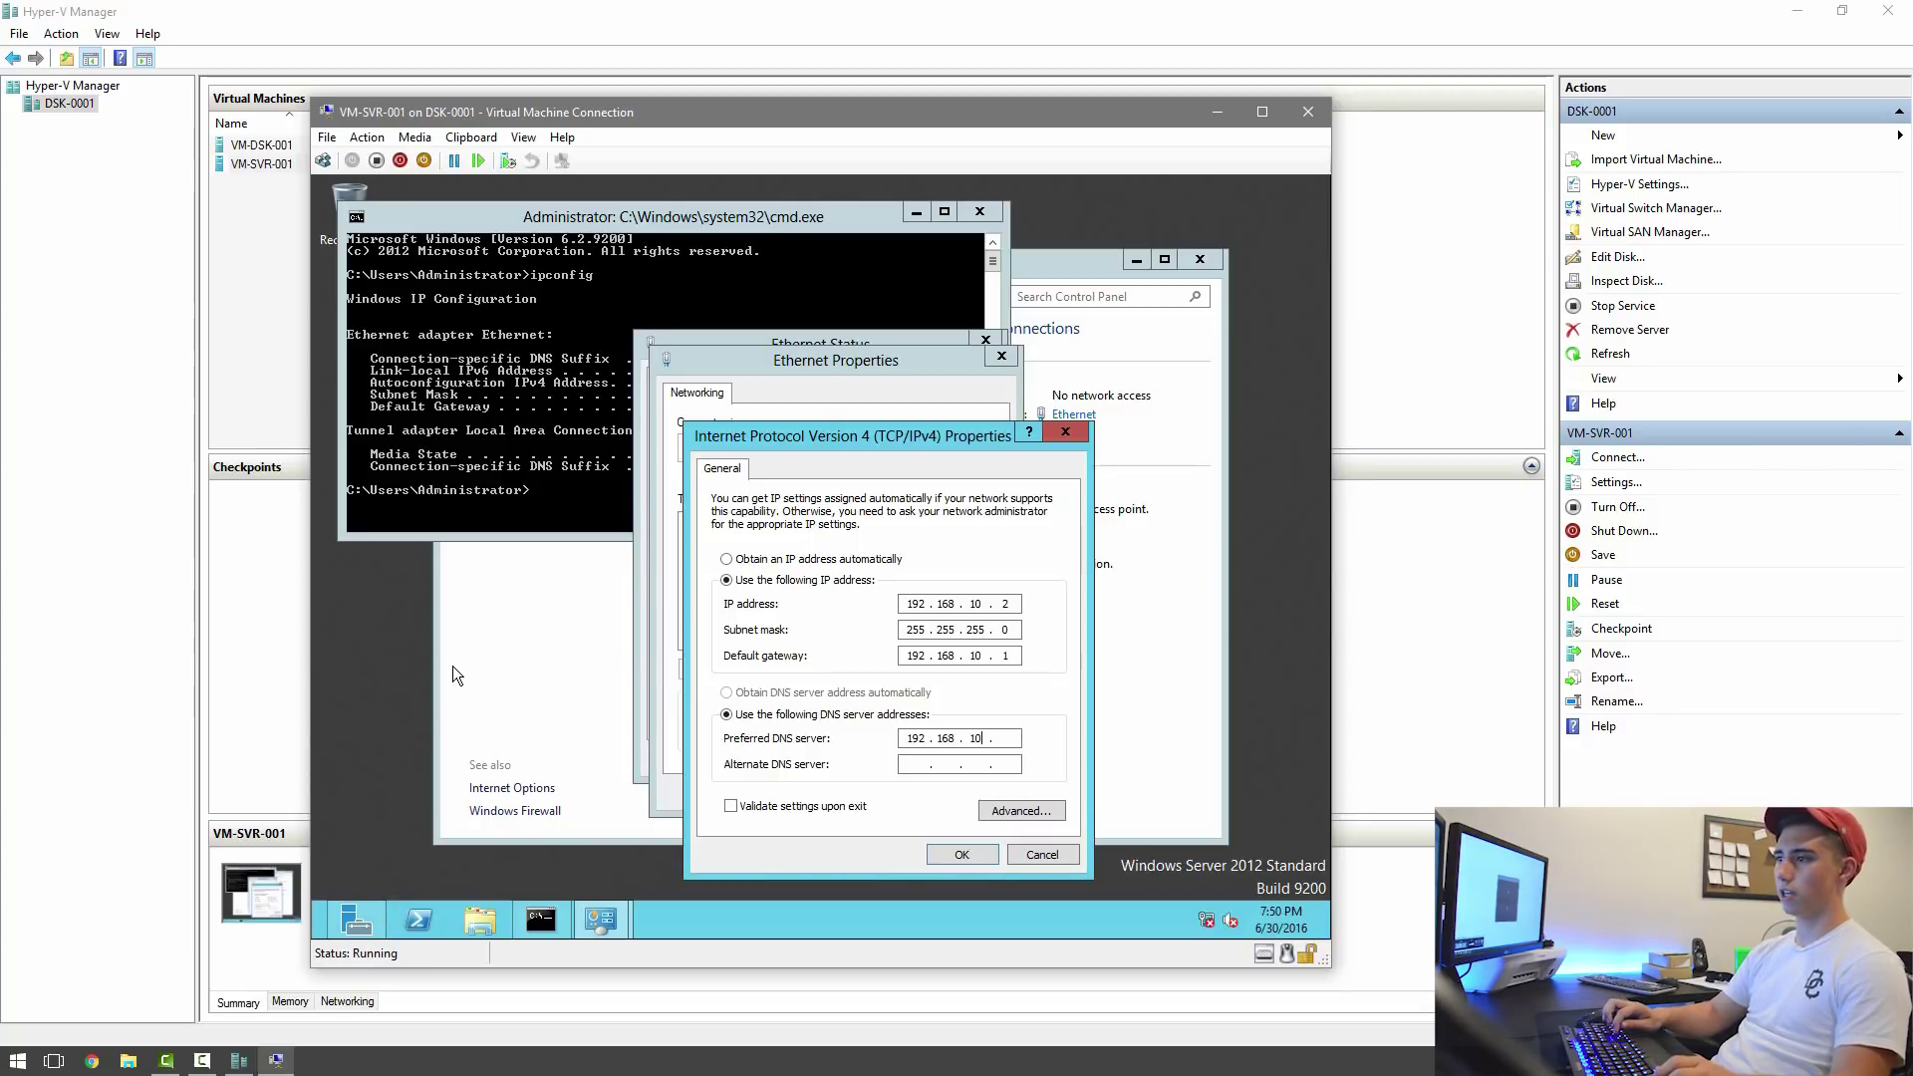
{"action": "type", "text": "2"}
{"action": "key", "text": "Tab"}
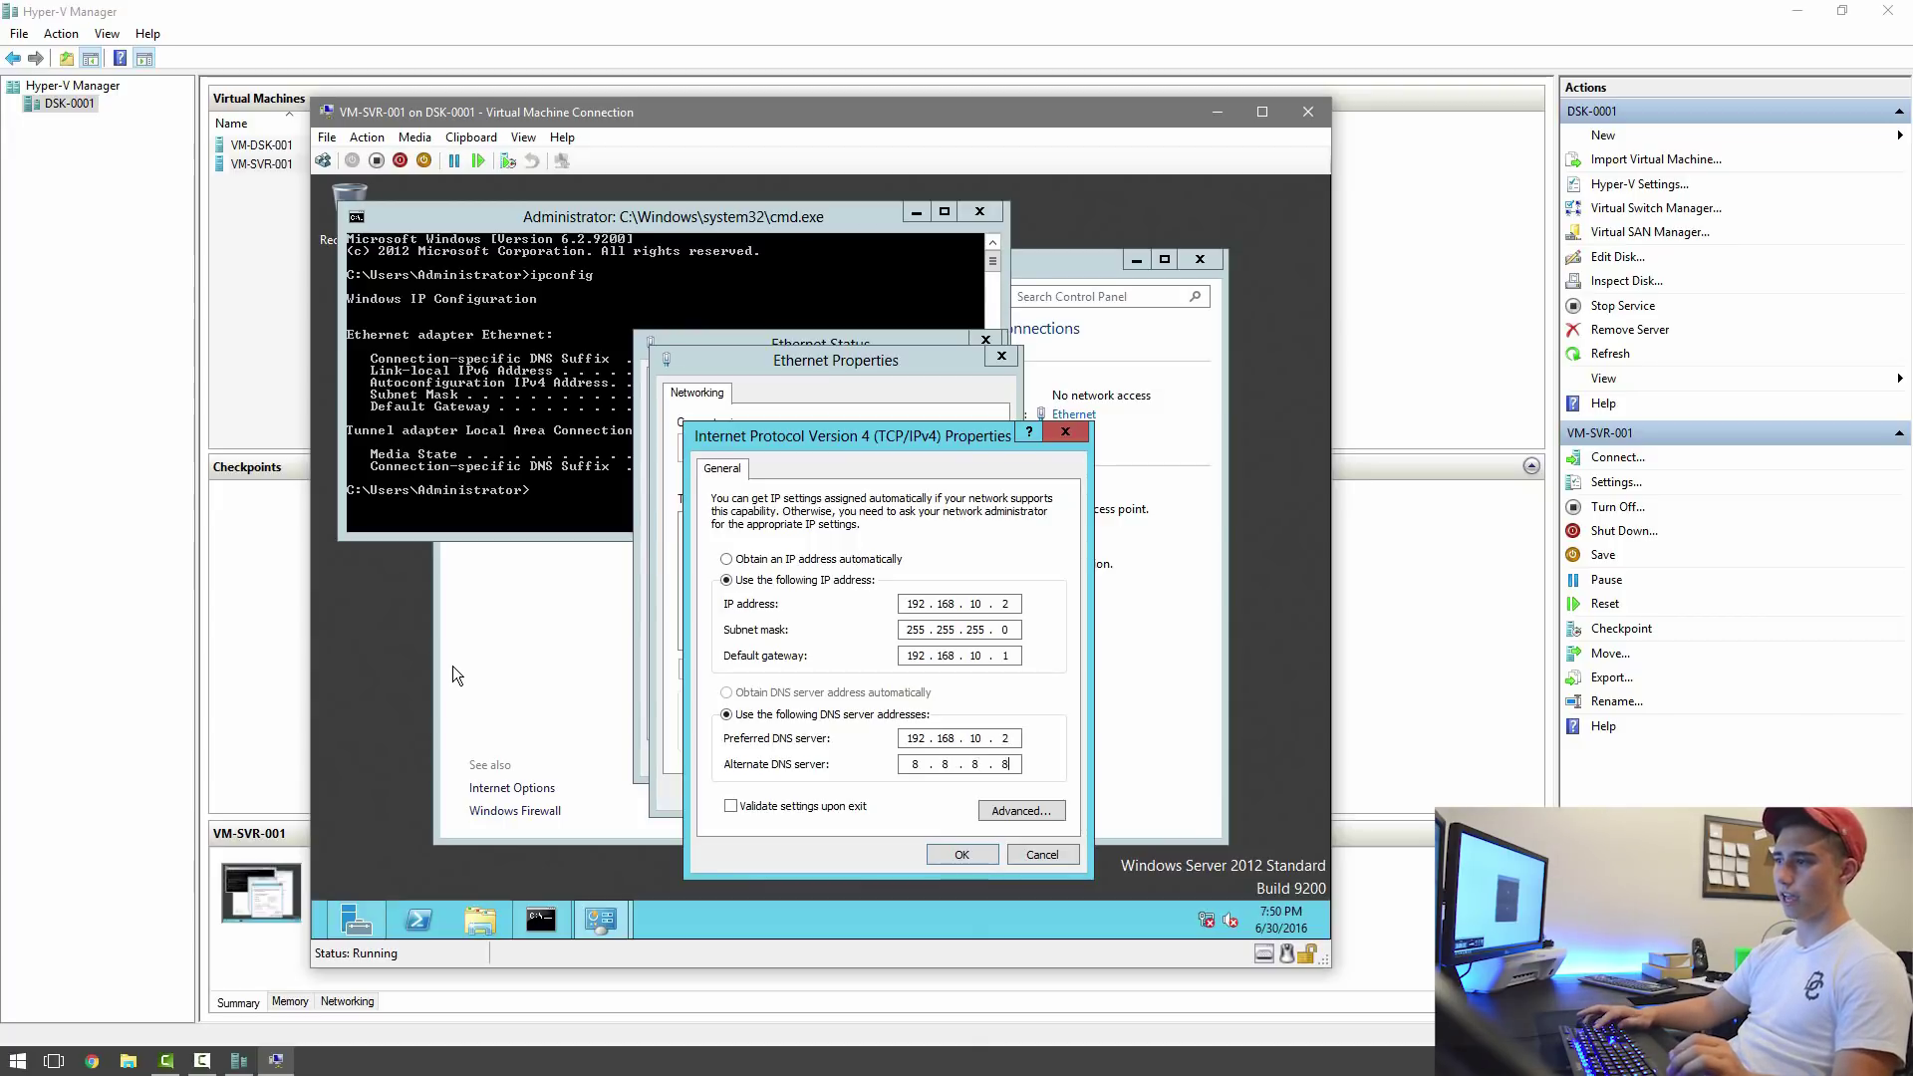
{"action": "left_click", "coordinate": [941, 859]}
{"action": "left_click", "coordinate": [901, 781]}
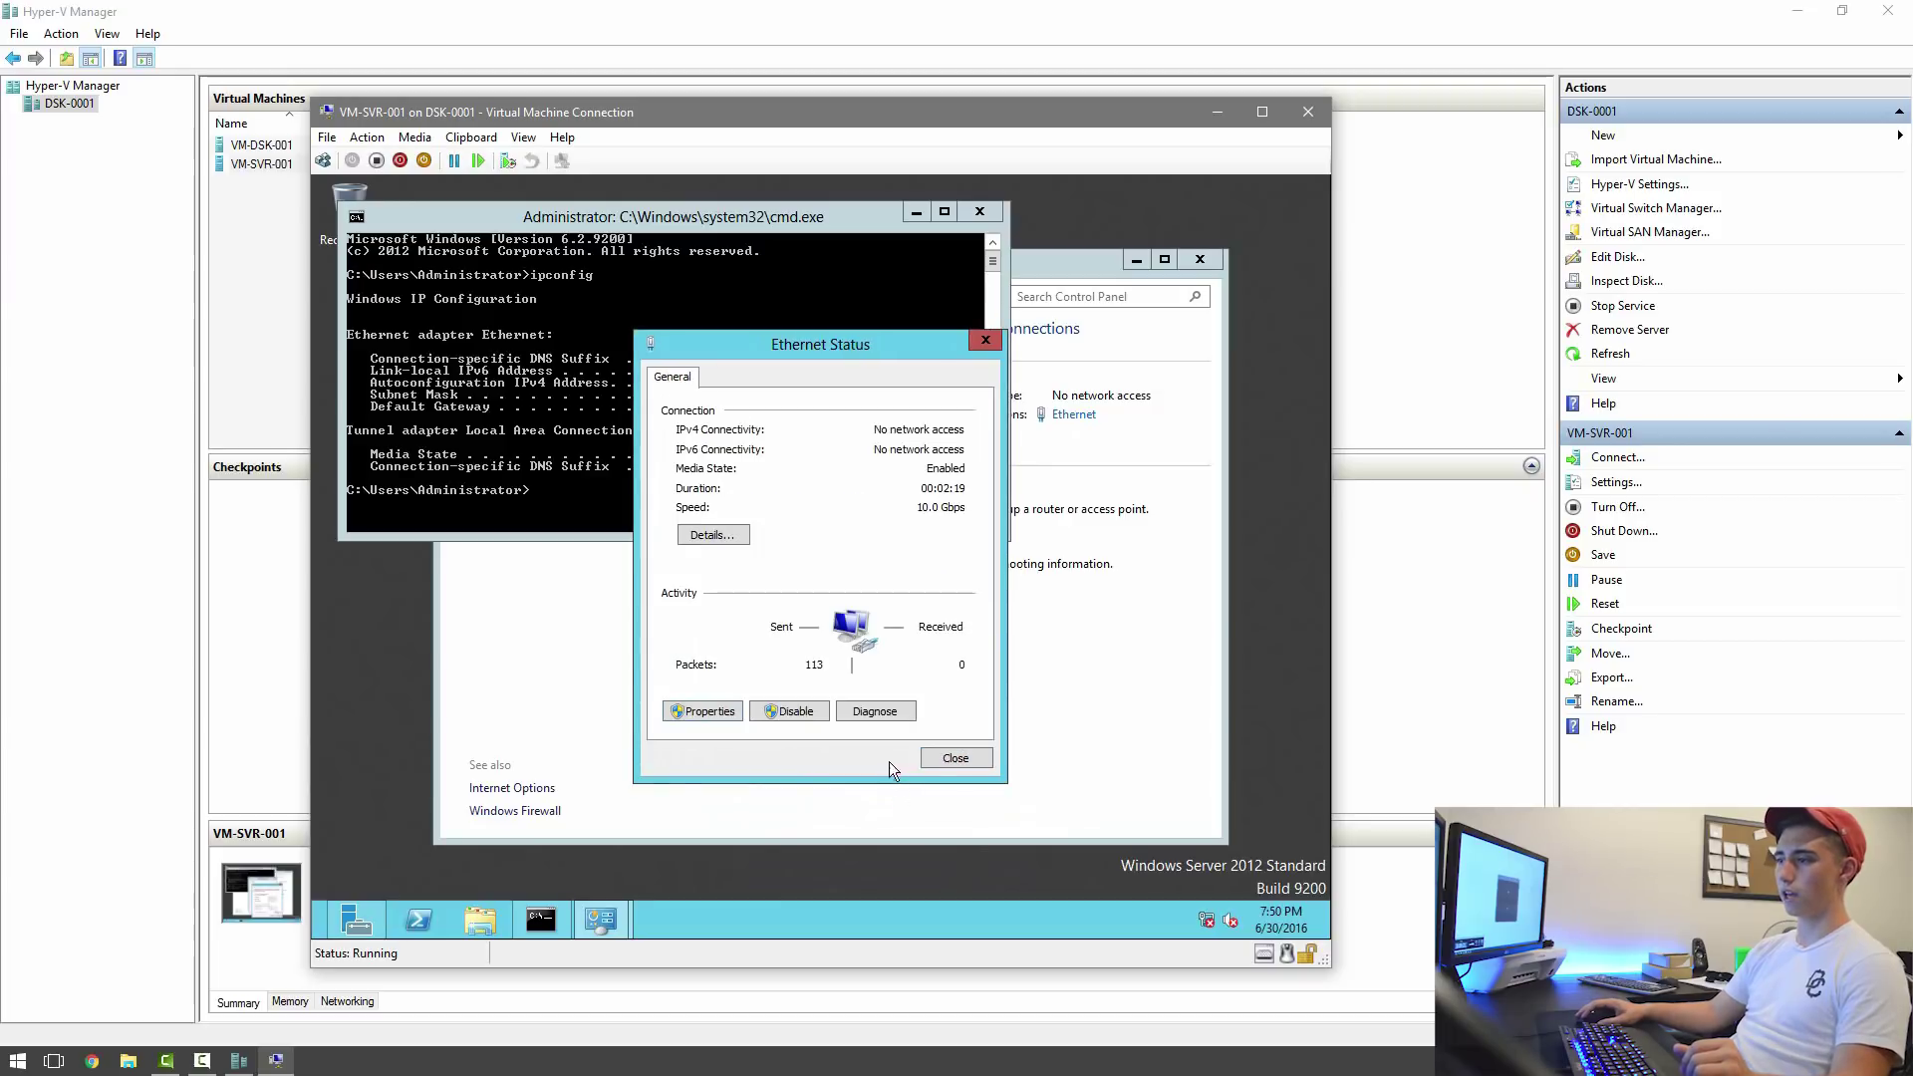
Close the Ethernet status, command prompt and Network and Sharing Center windows.
{"action": "left_click", "coordinate": [942, 759]}
{"action": "left_click", "coordinate": [980, 214]}
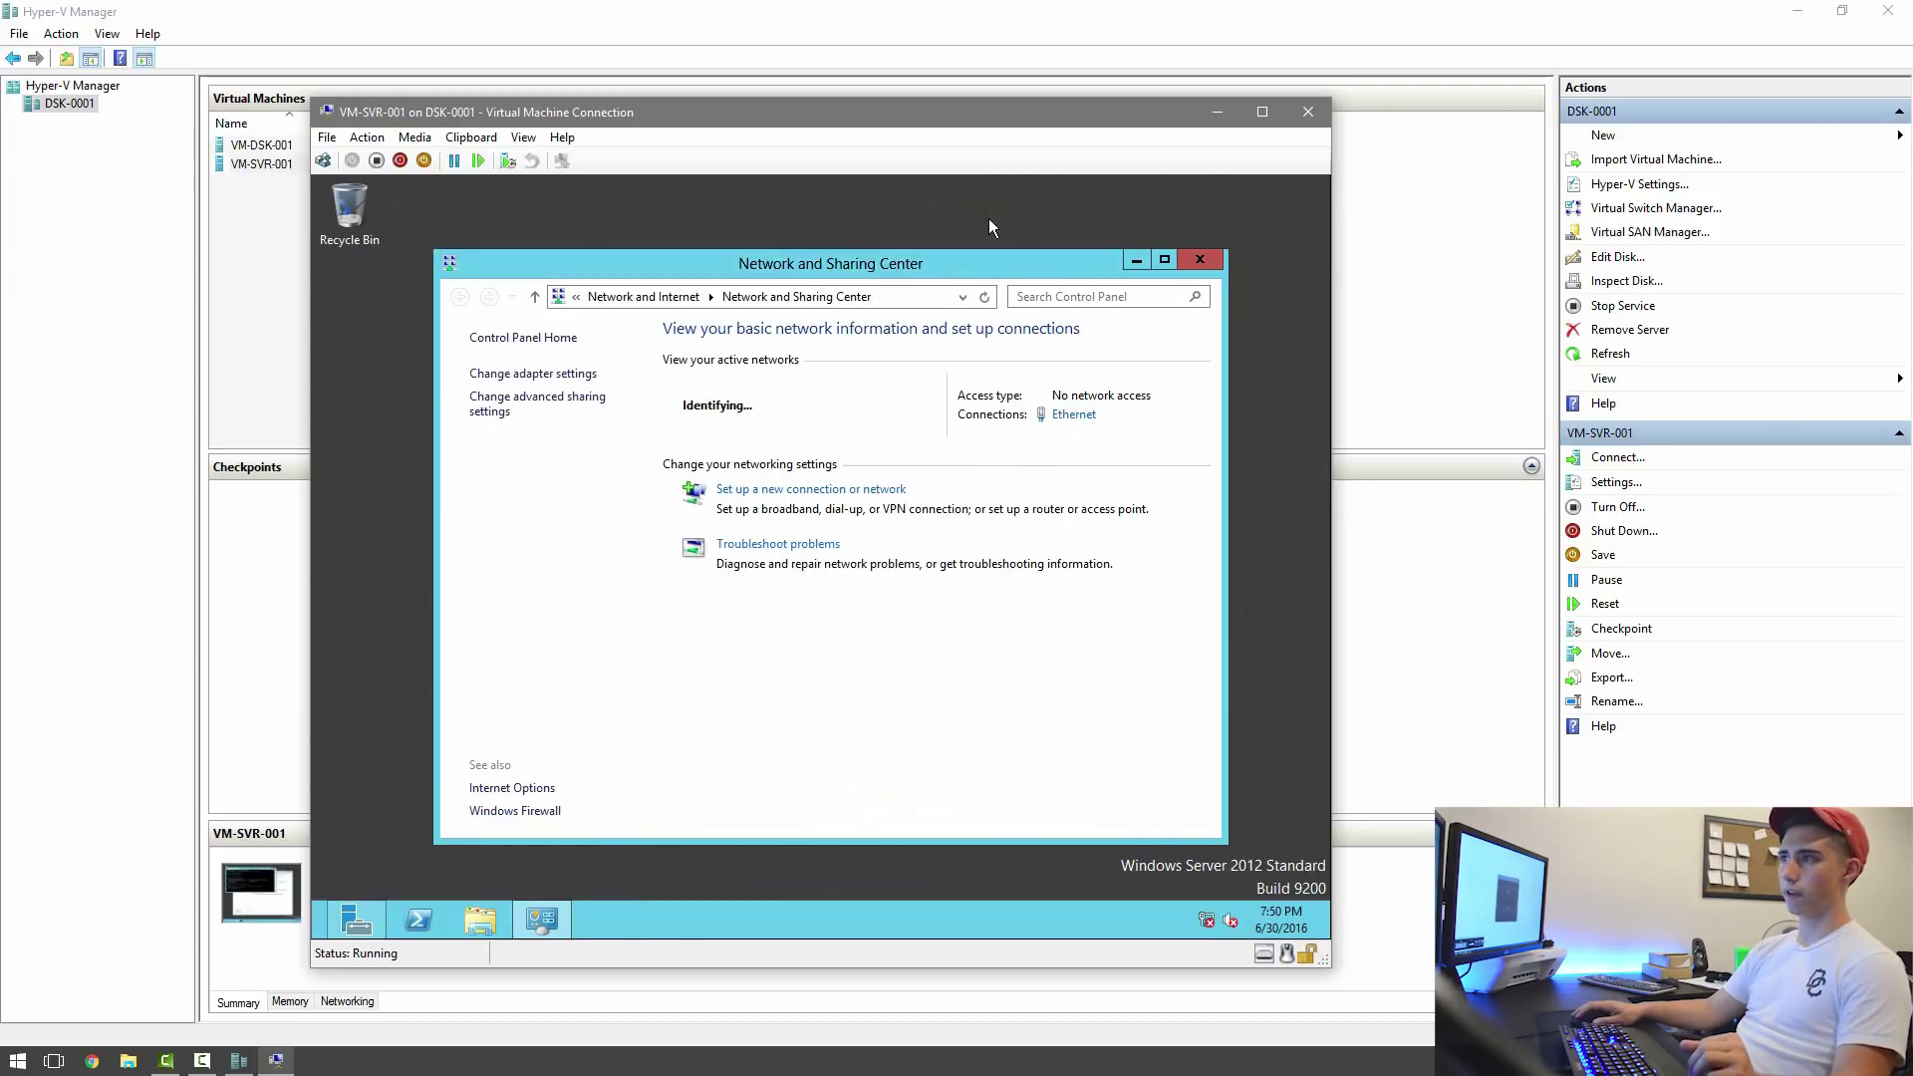
{"action": "left_click", "coordinate": [1201, 260]}
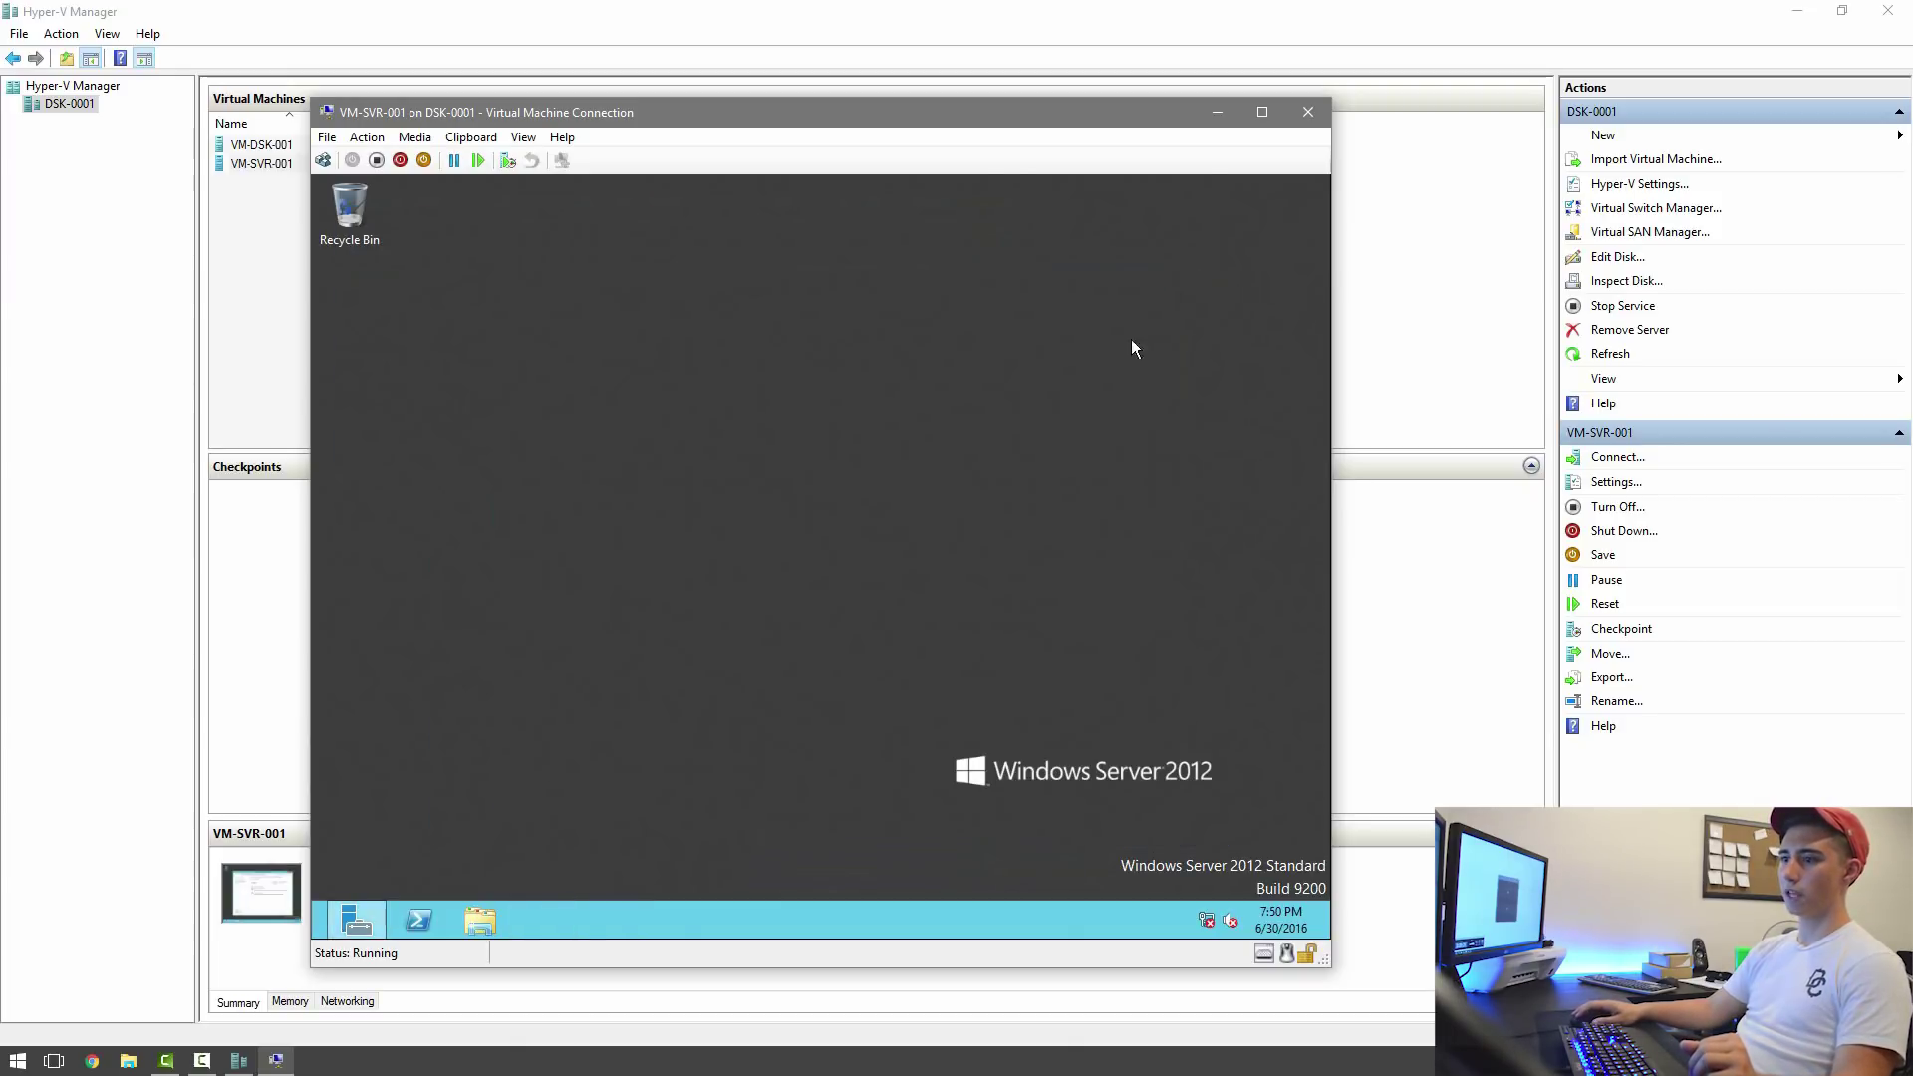
From Computer properties, change the computer name to VM-SVR-001 and accept the restart notice.
{"action": "left_click", "coordinate": [505, 919]}
{"action": "left_click", "coordinate": [507, 590]}
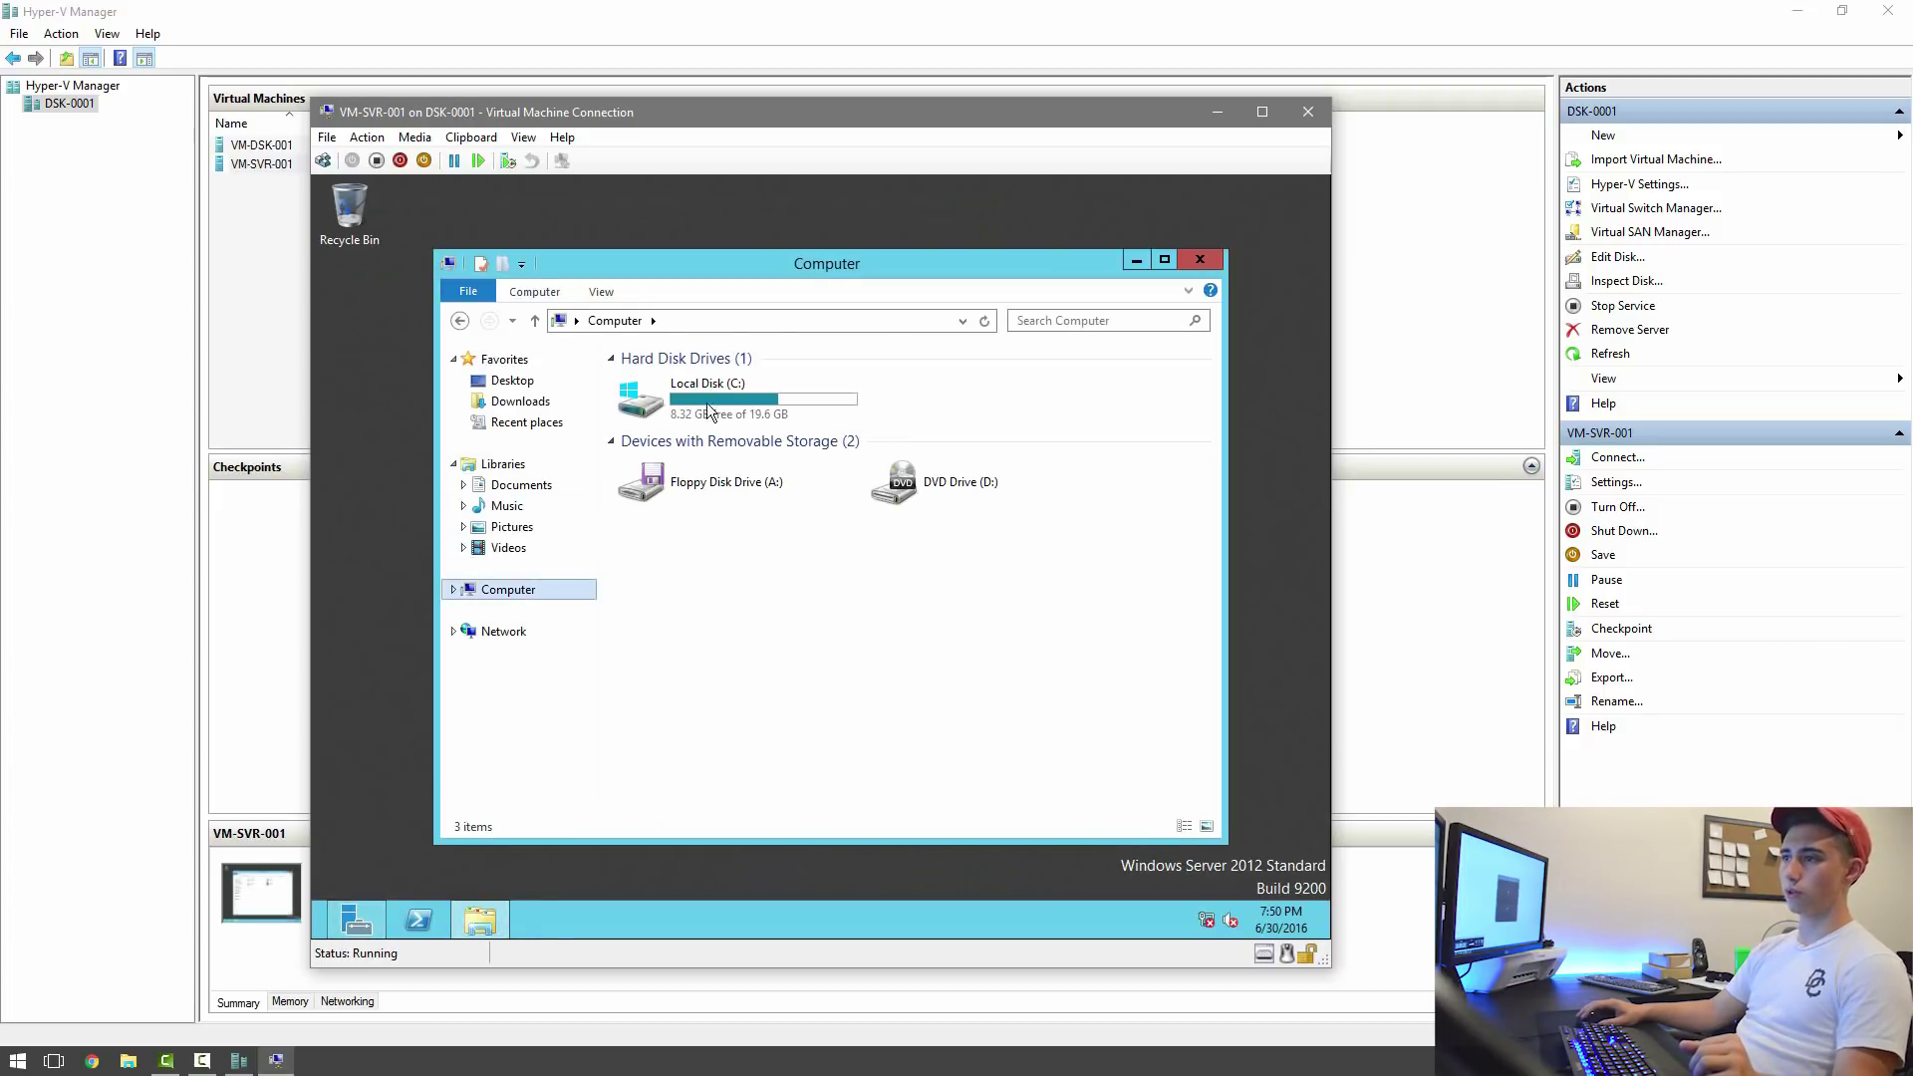
{"action": "right_click", "coordinate": [508, 589]}
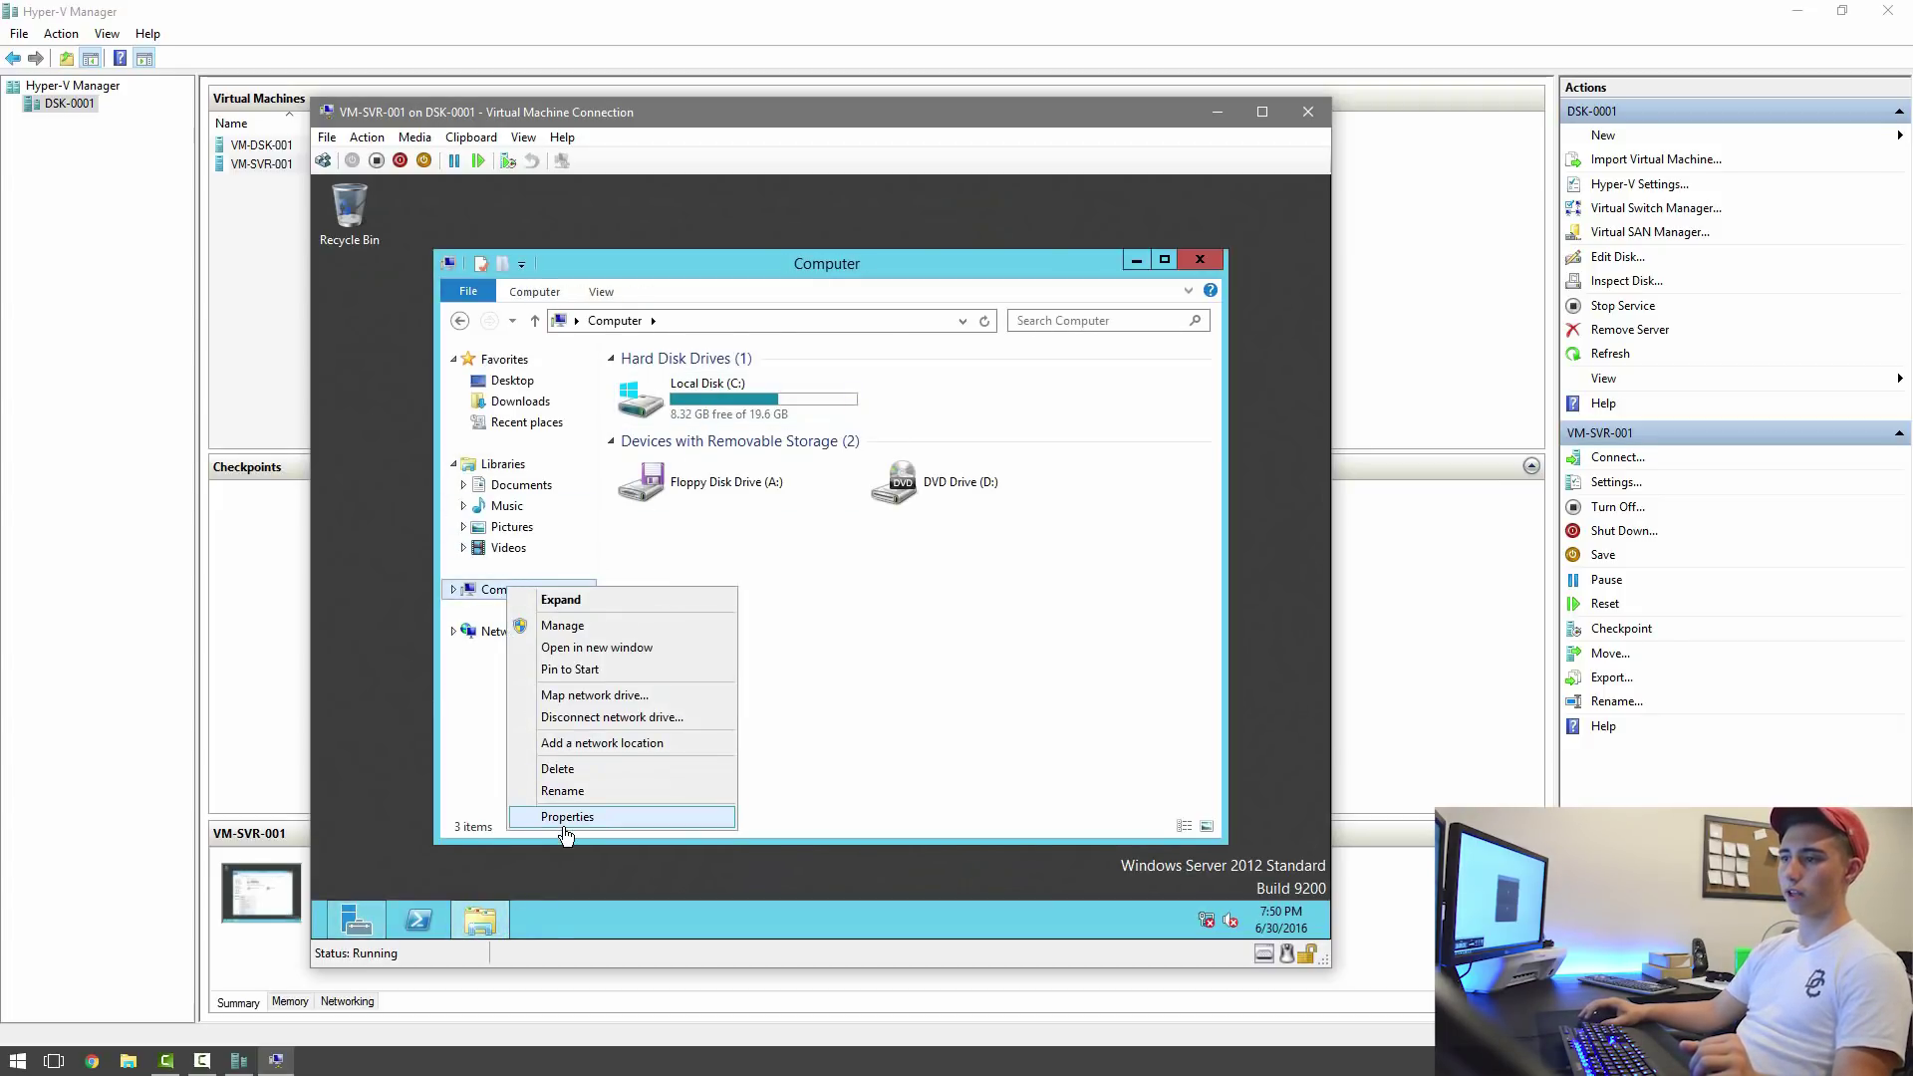
{"action": "left_click", "coordinate": [565, 823]}
{"action": "left_click", "coordinate": [1156, 650]}
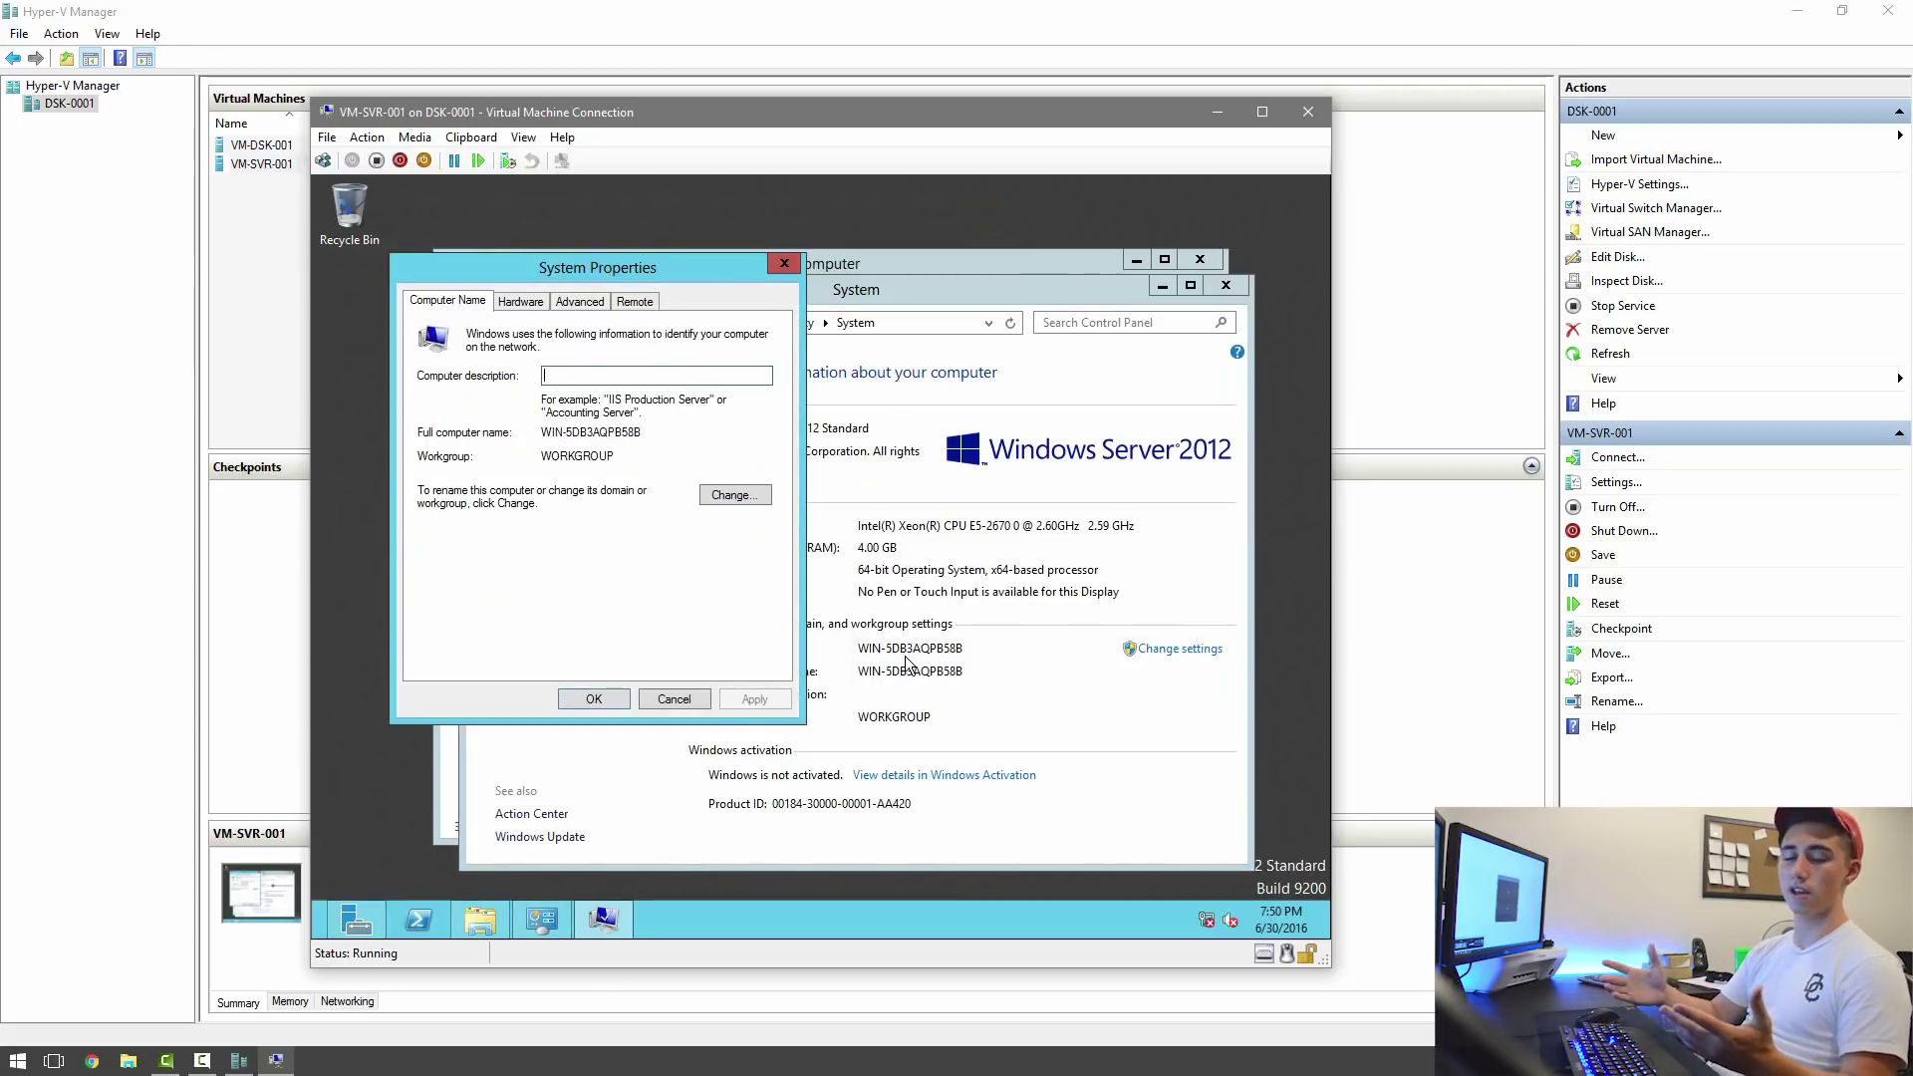
{"action": "left_click", "coordinate": [749, 492]}
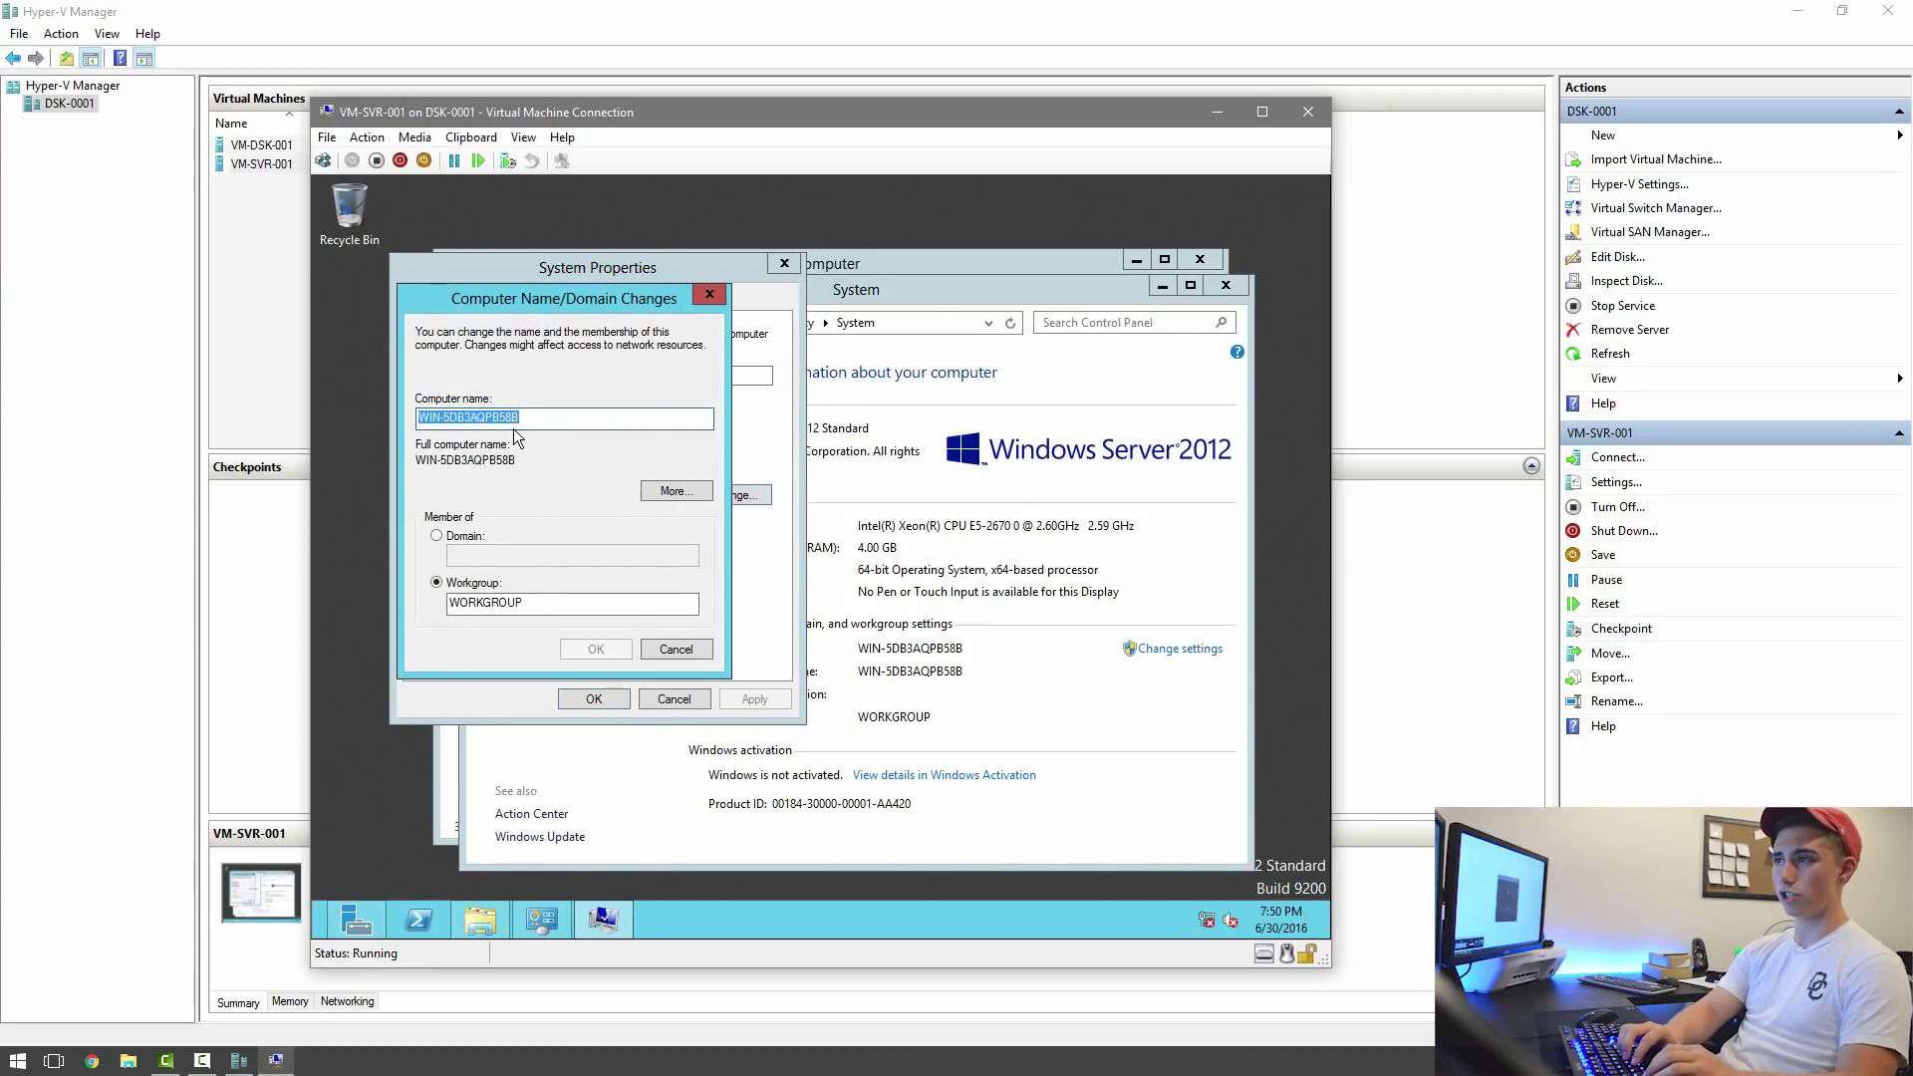
{"action": "type", "text": "VM"}
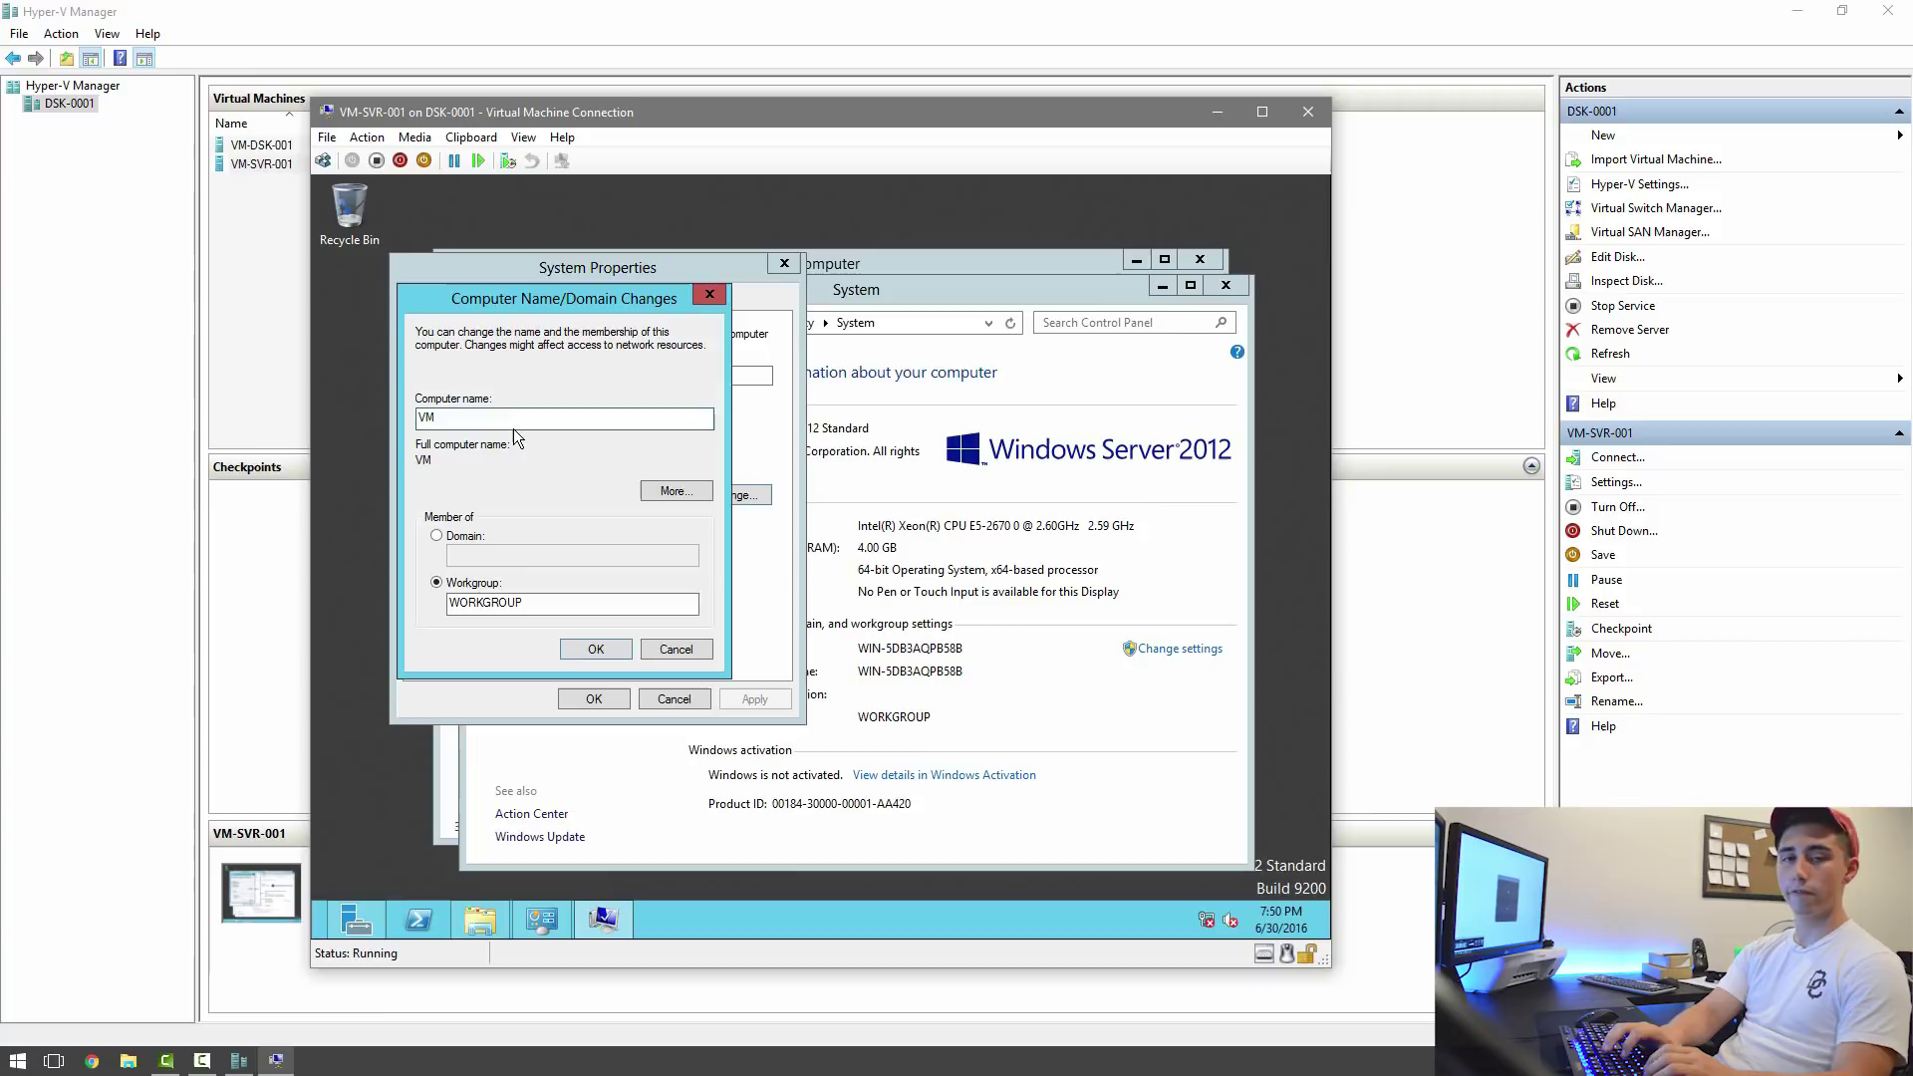
{"action": "type", "text": "-SVR-001"}
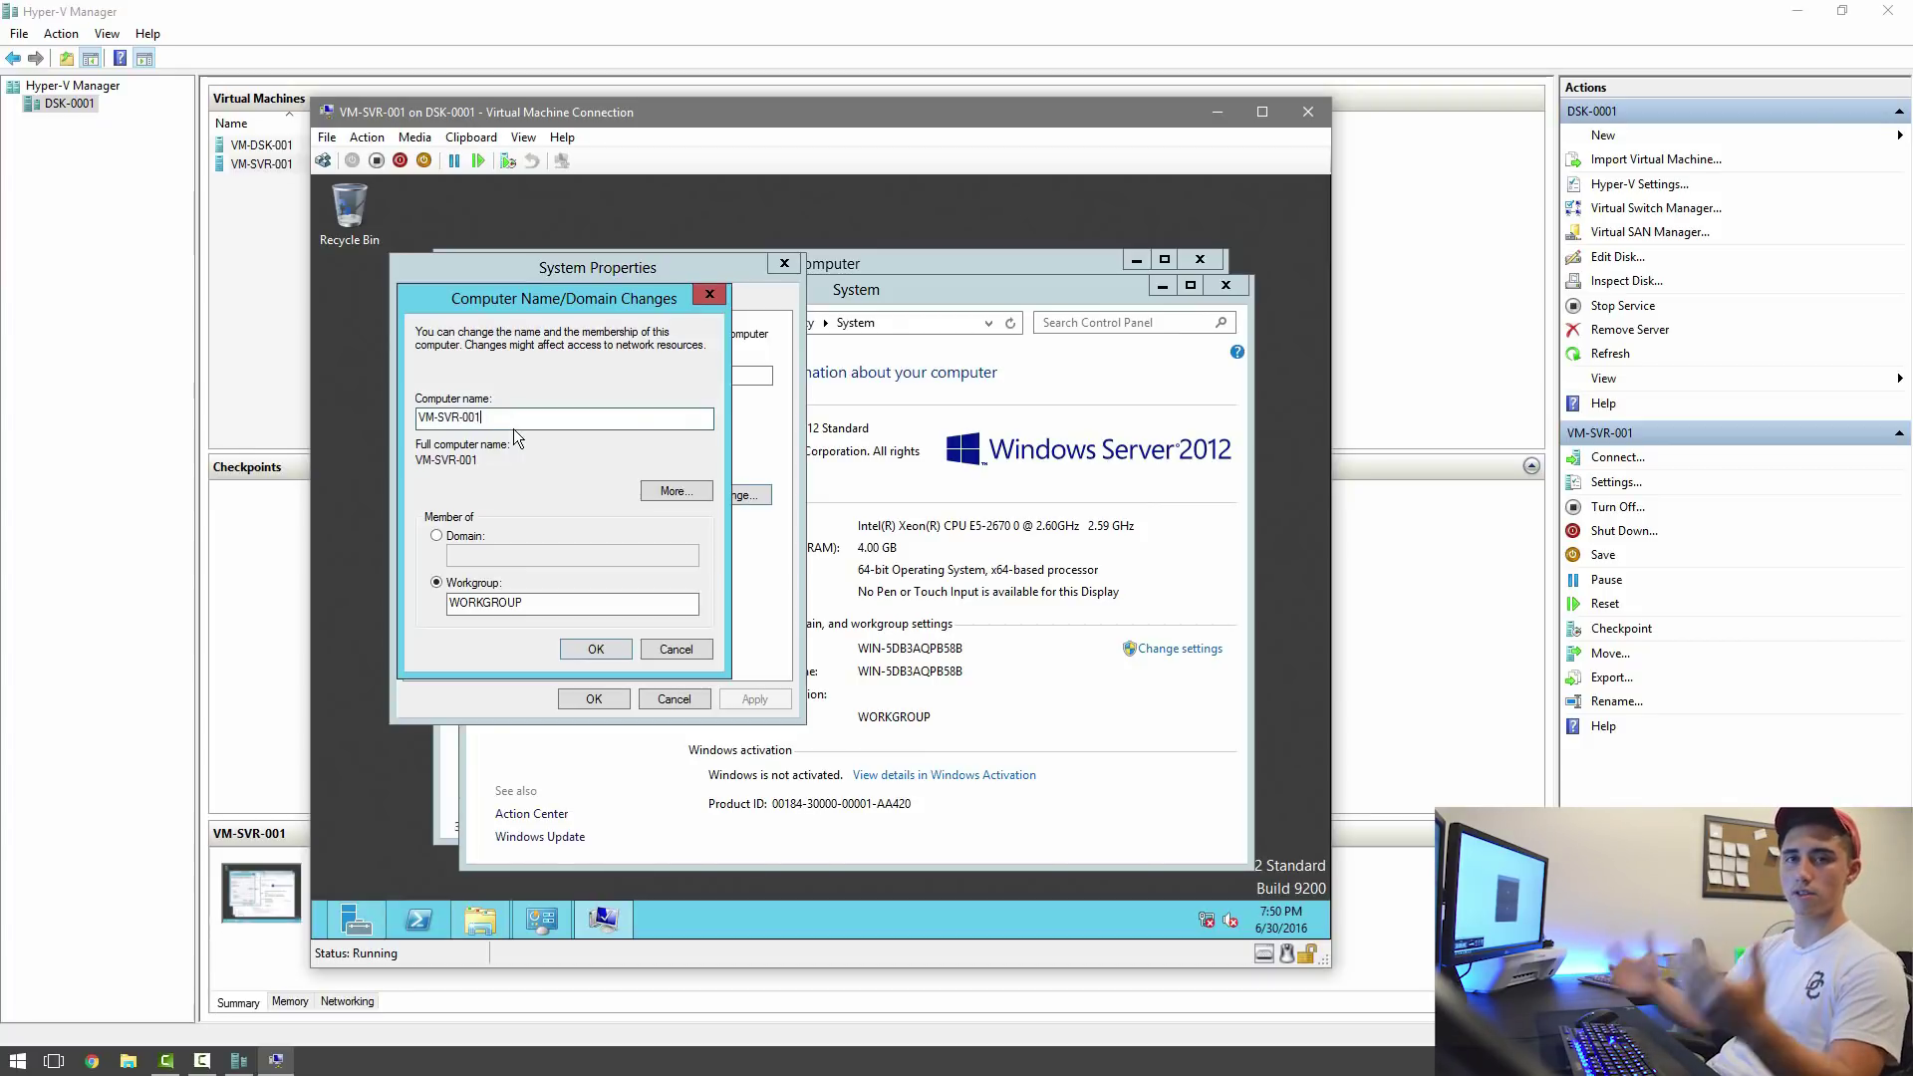
{"action": "left_click", "coordinate": [600, 649]}
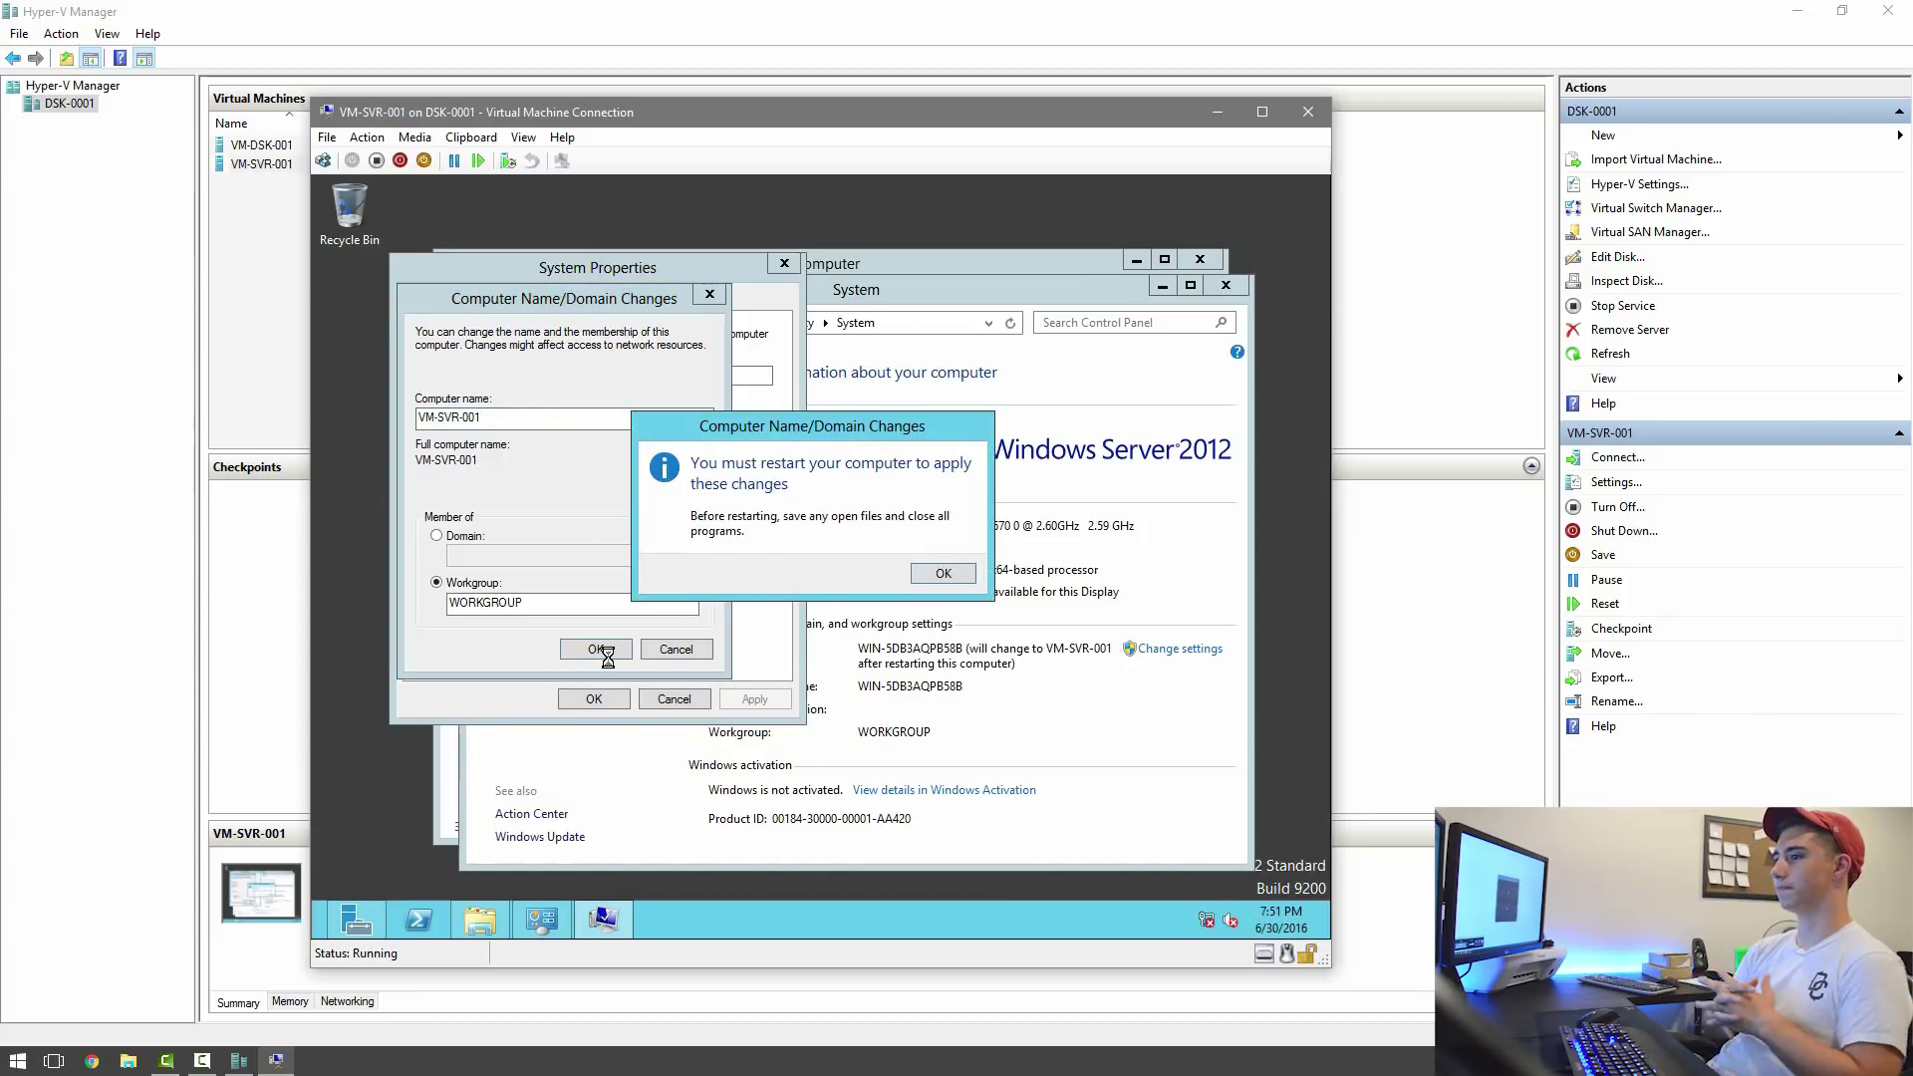
{"action": "left_click", "coordinate": [943, 578]}
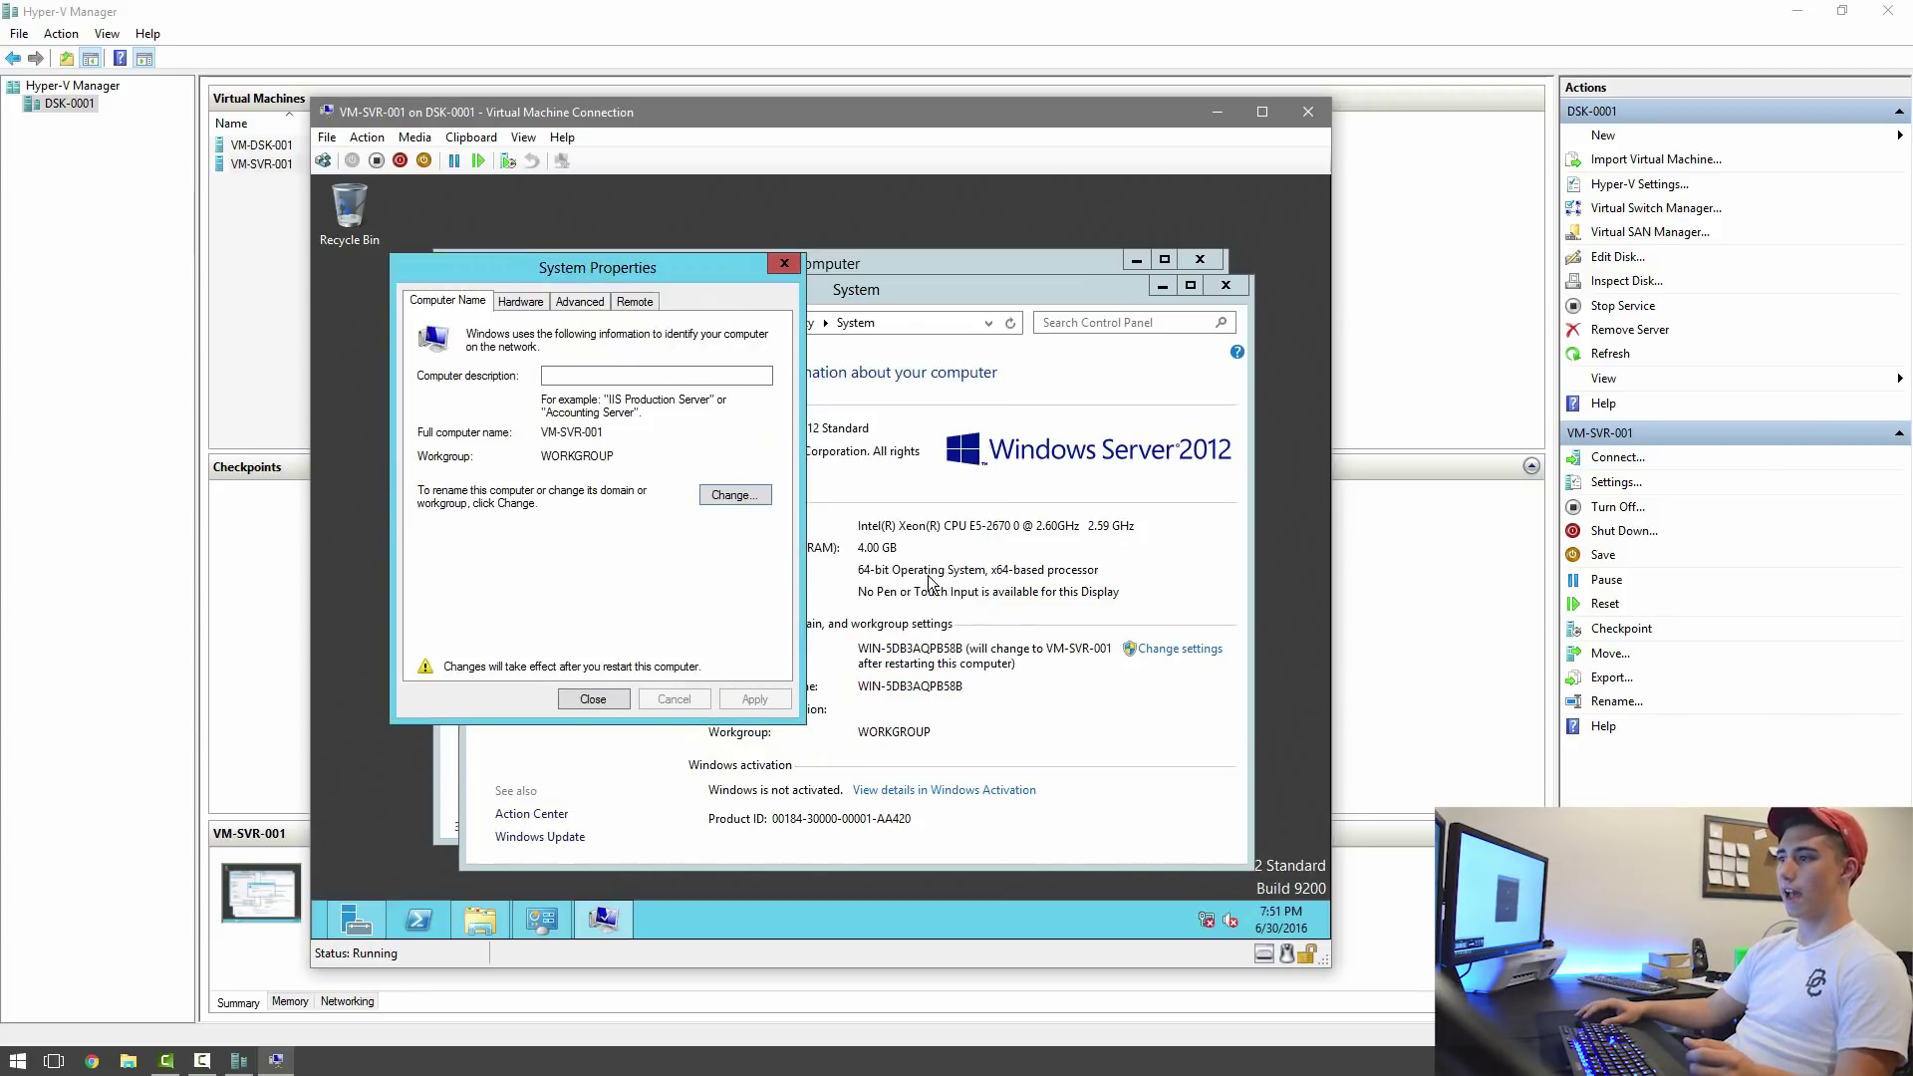
{"action": "left_click", "coordinate": [619, 697]}
Restart the VM now, then sign back in as Administrator via Ctrl+Alt+Delete and the account password.
{"action": "left_click", "coordinate": [819, 565]}
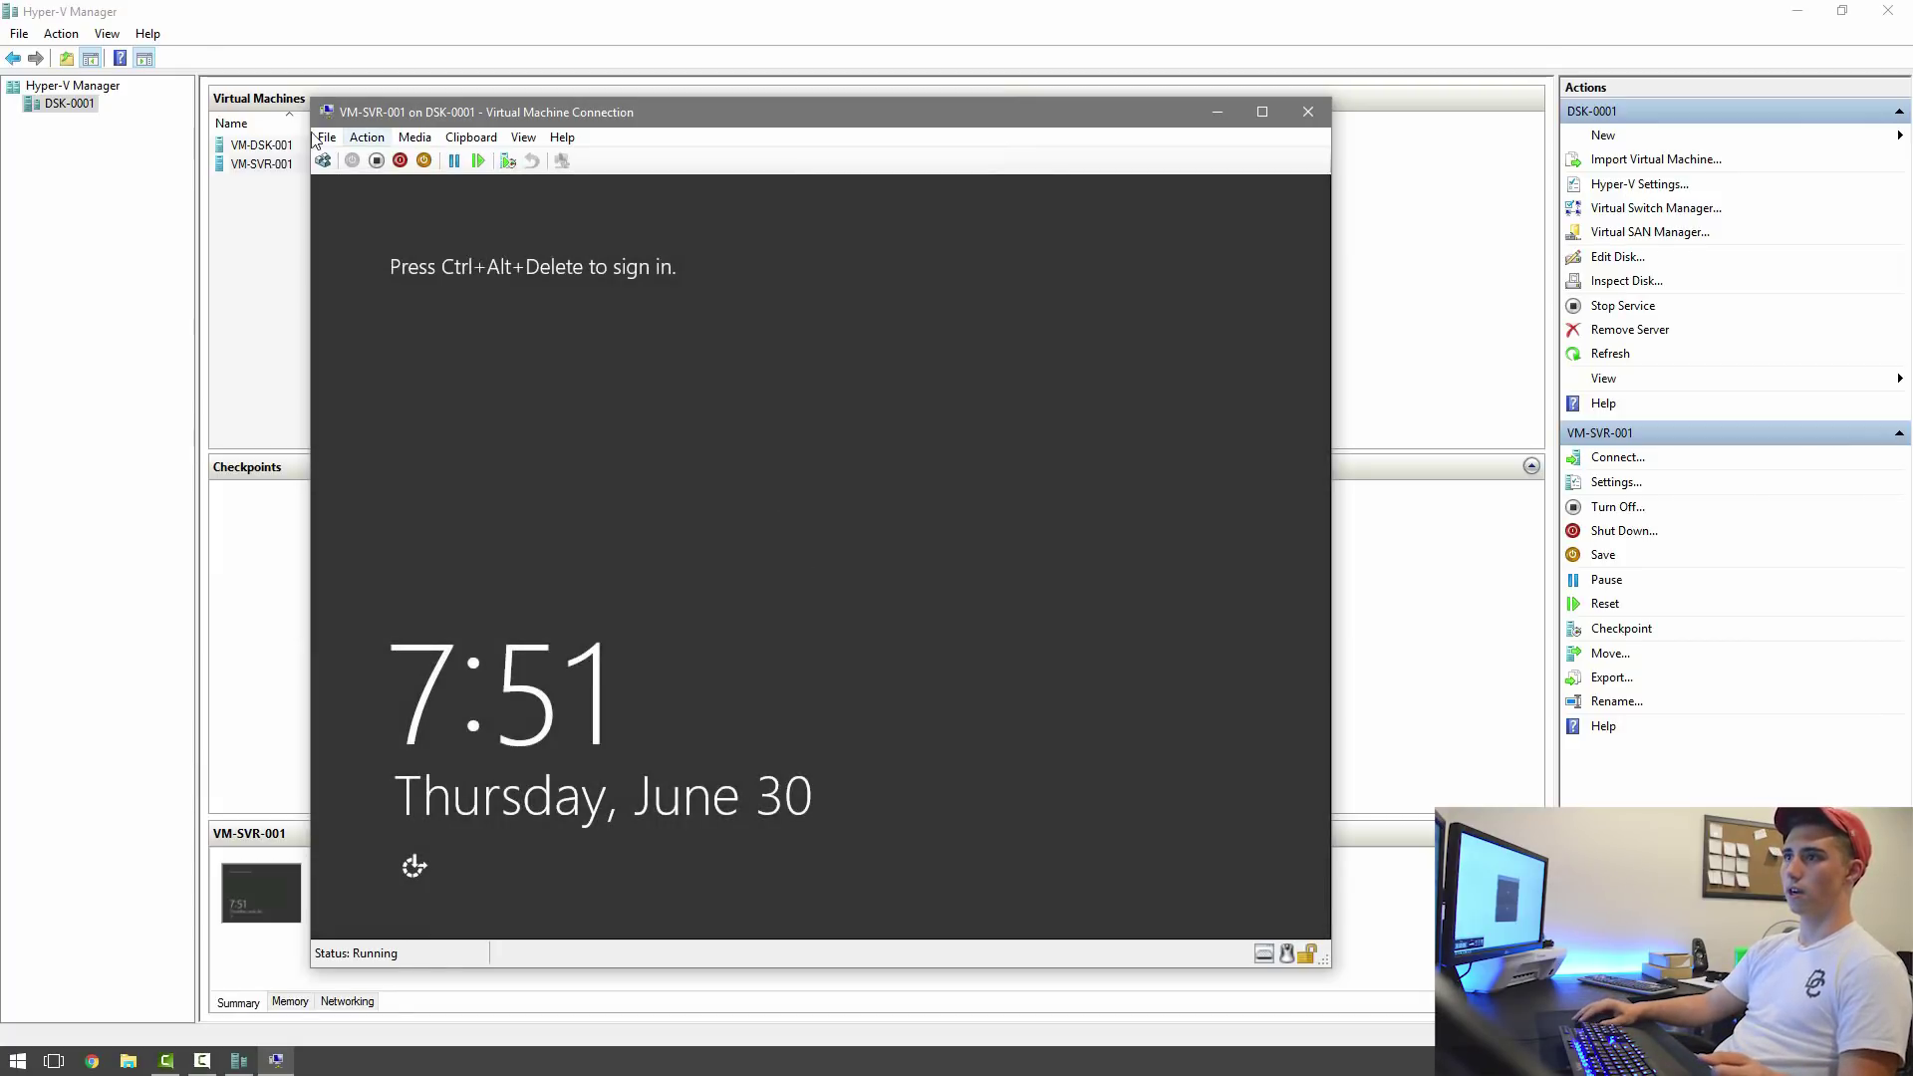
{"action": "left_click", "coordinate": [323, 160]}
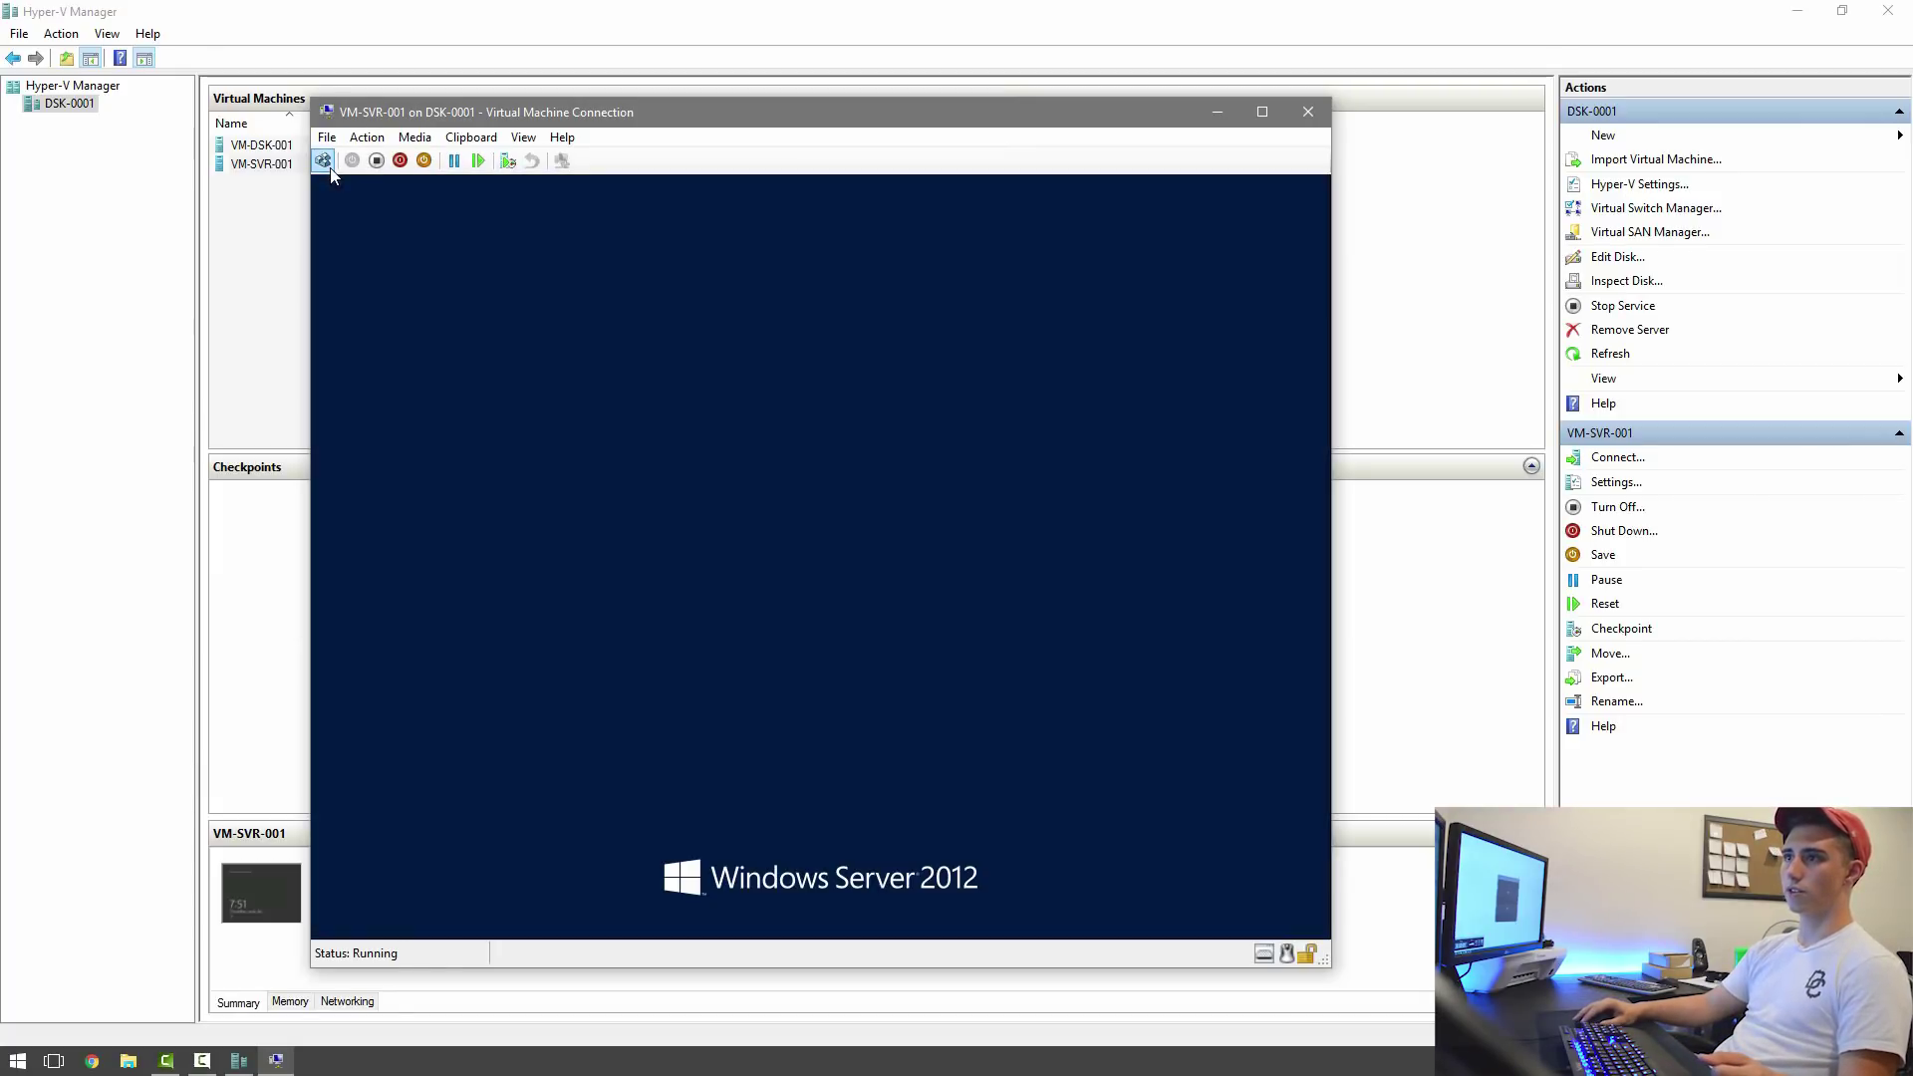
{"action": "type", "text": "•••••••••"}
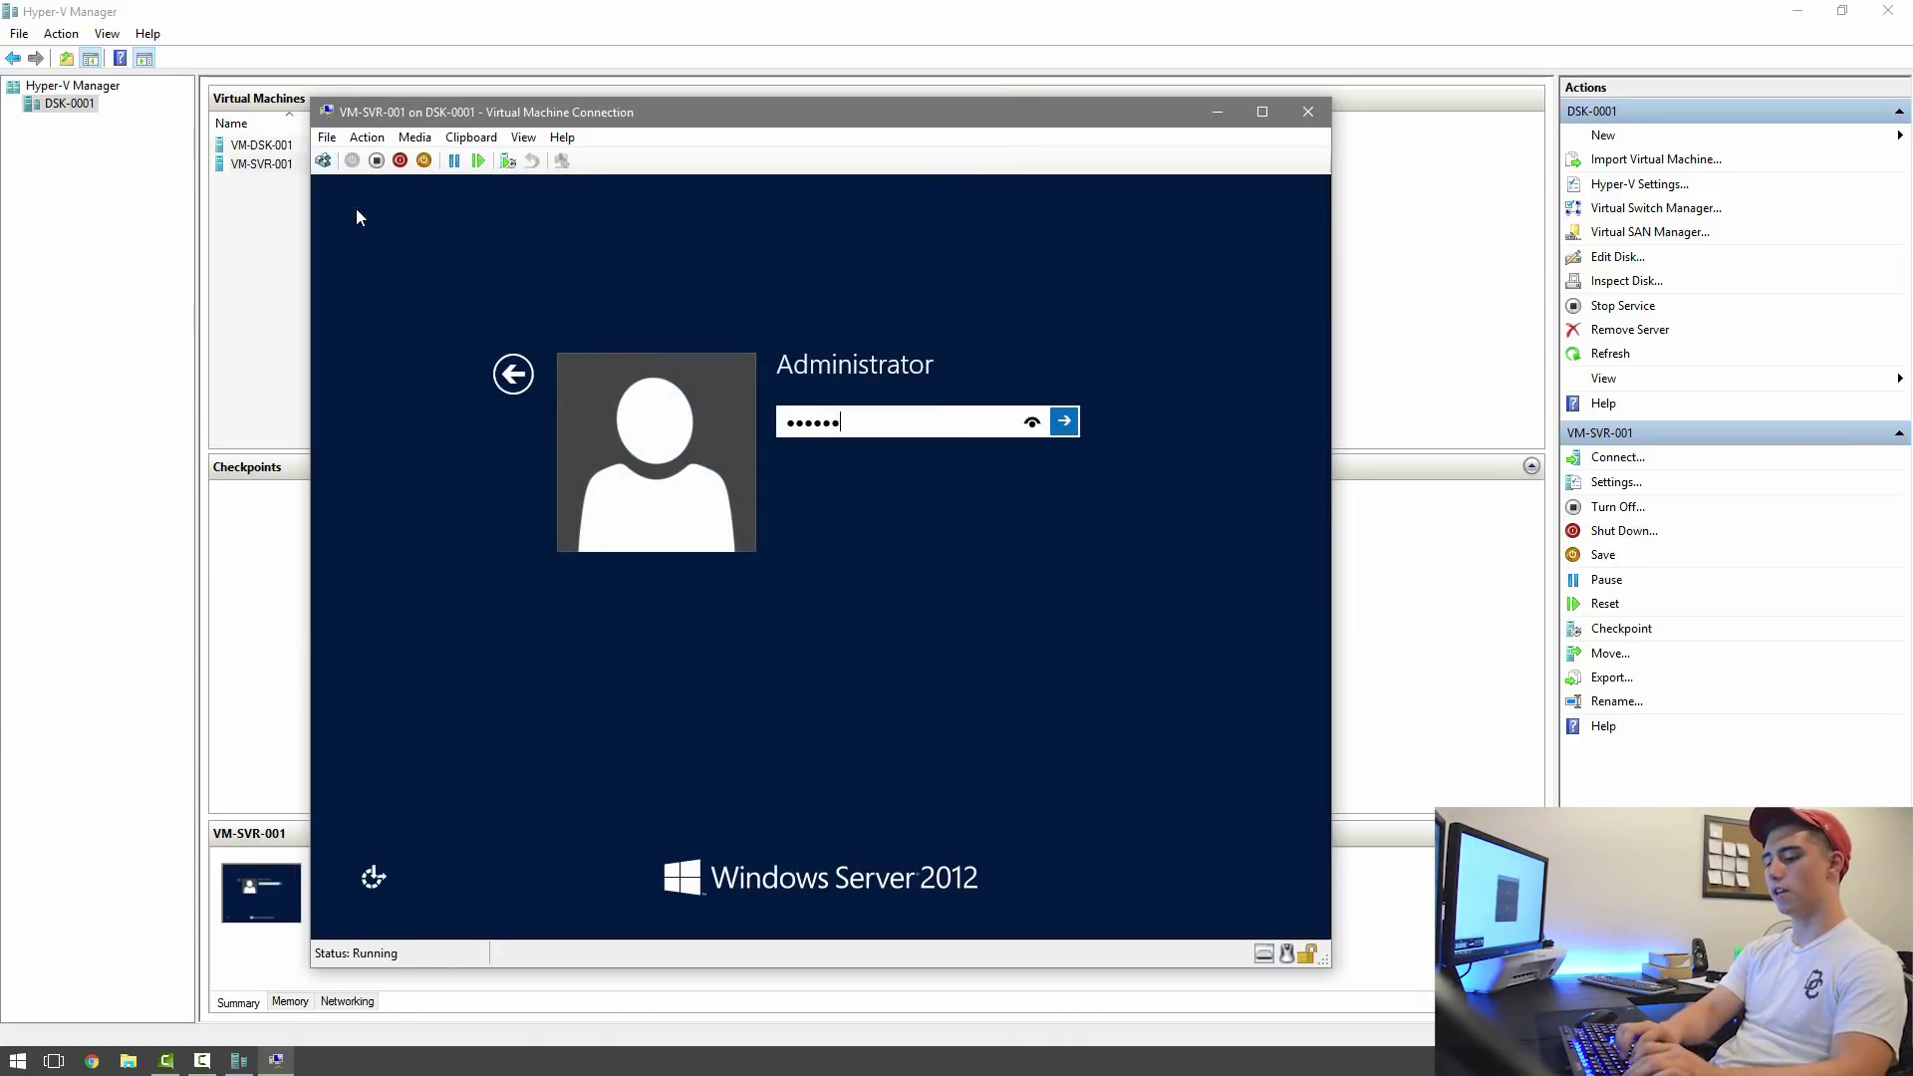
{"action": "key", "text": "Return"}
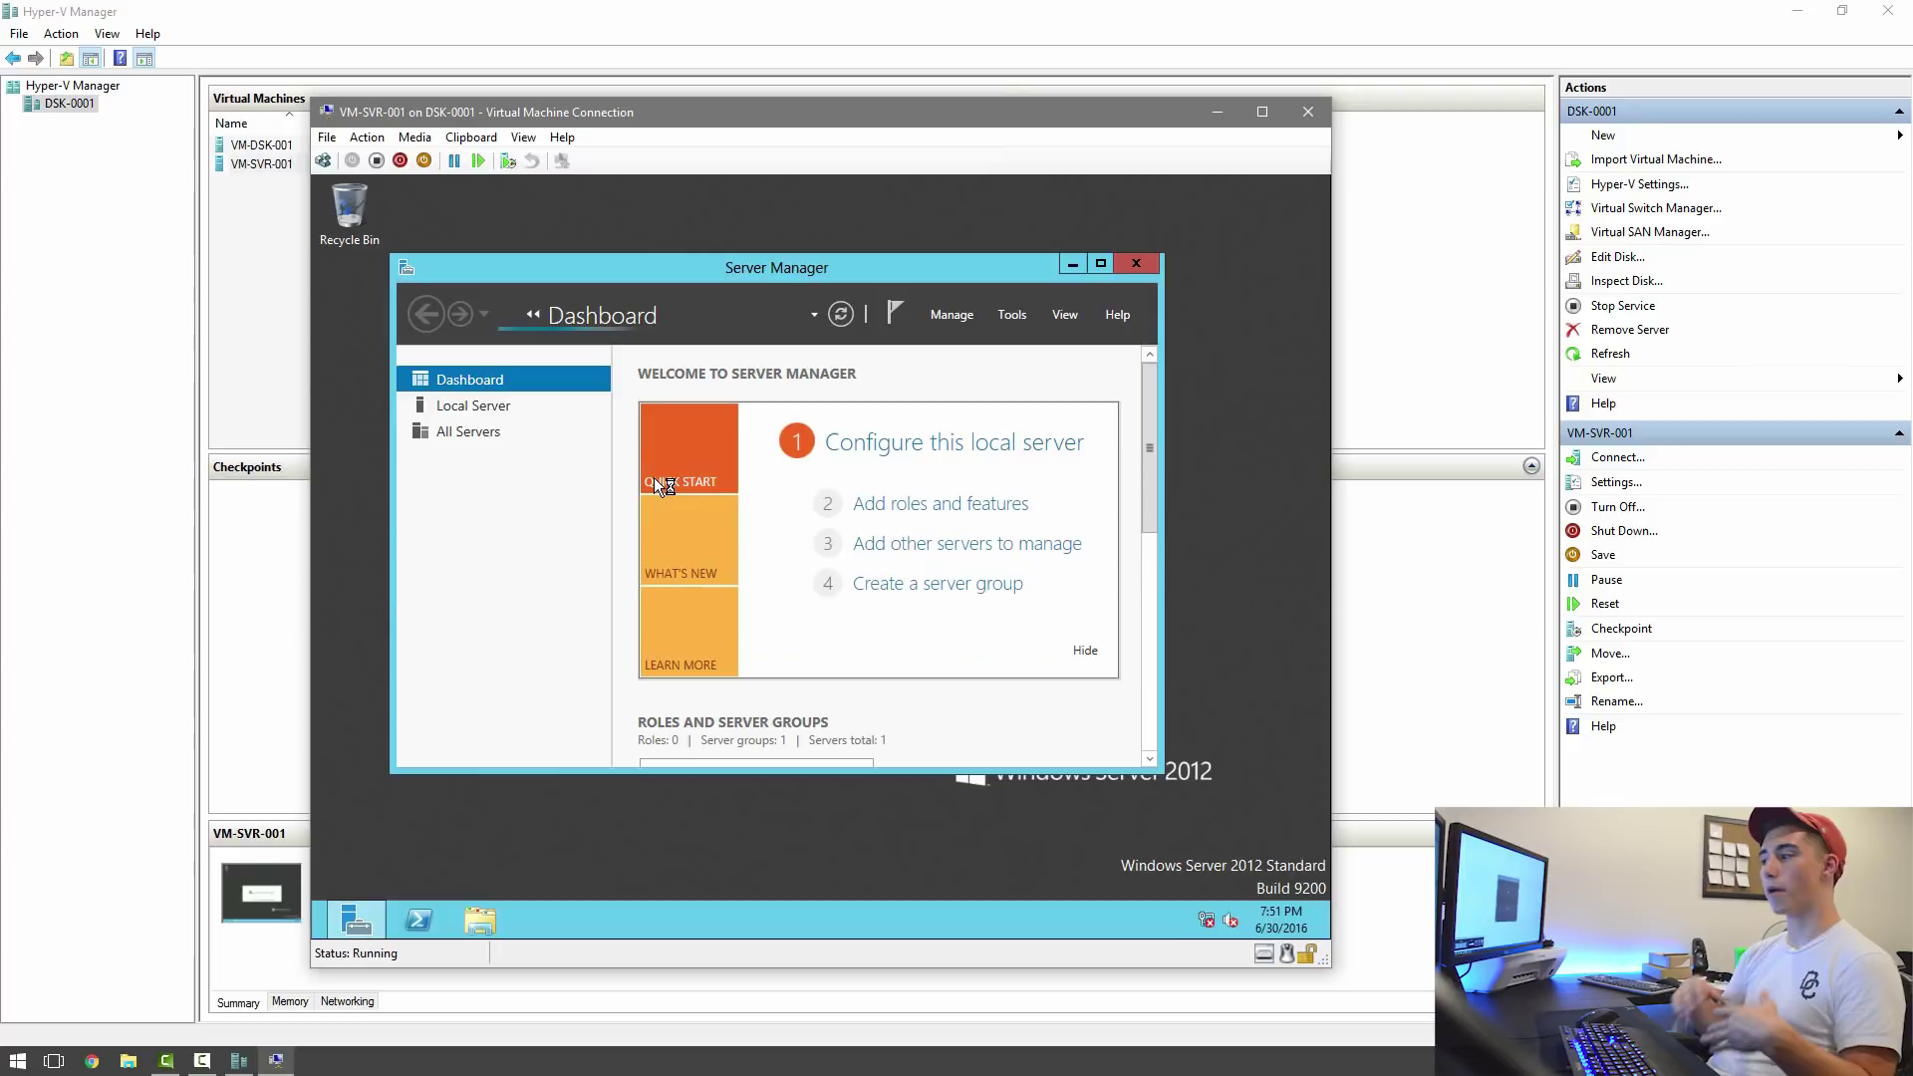
Start a role-based installation selecting AD DS, DHCP Server and DNS Server with their required features.
{"action": "left_click", "coordinate": [902, 503]}
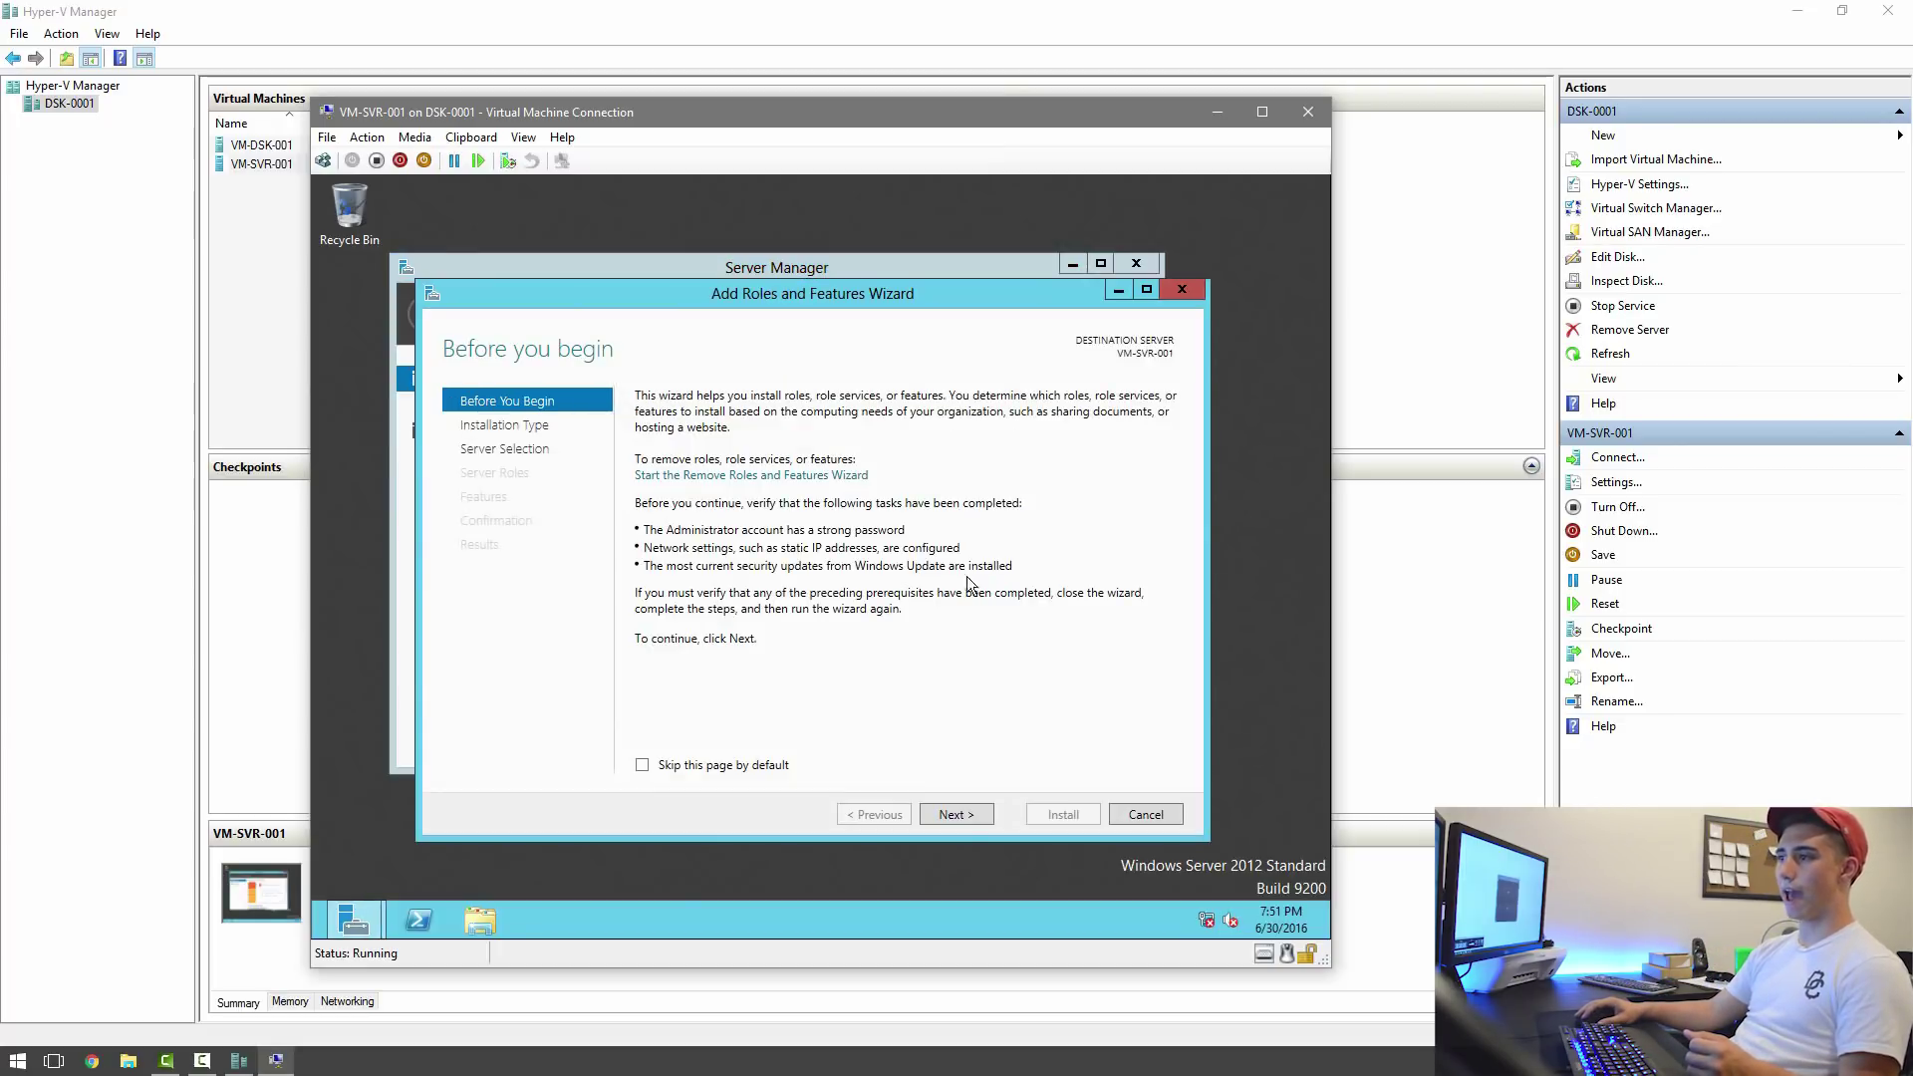
{"action": "left_click", "coordinate": [960, 823]}
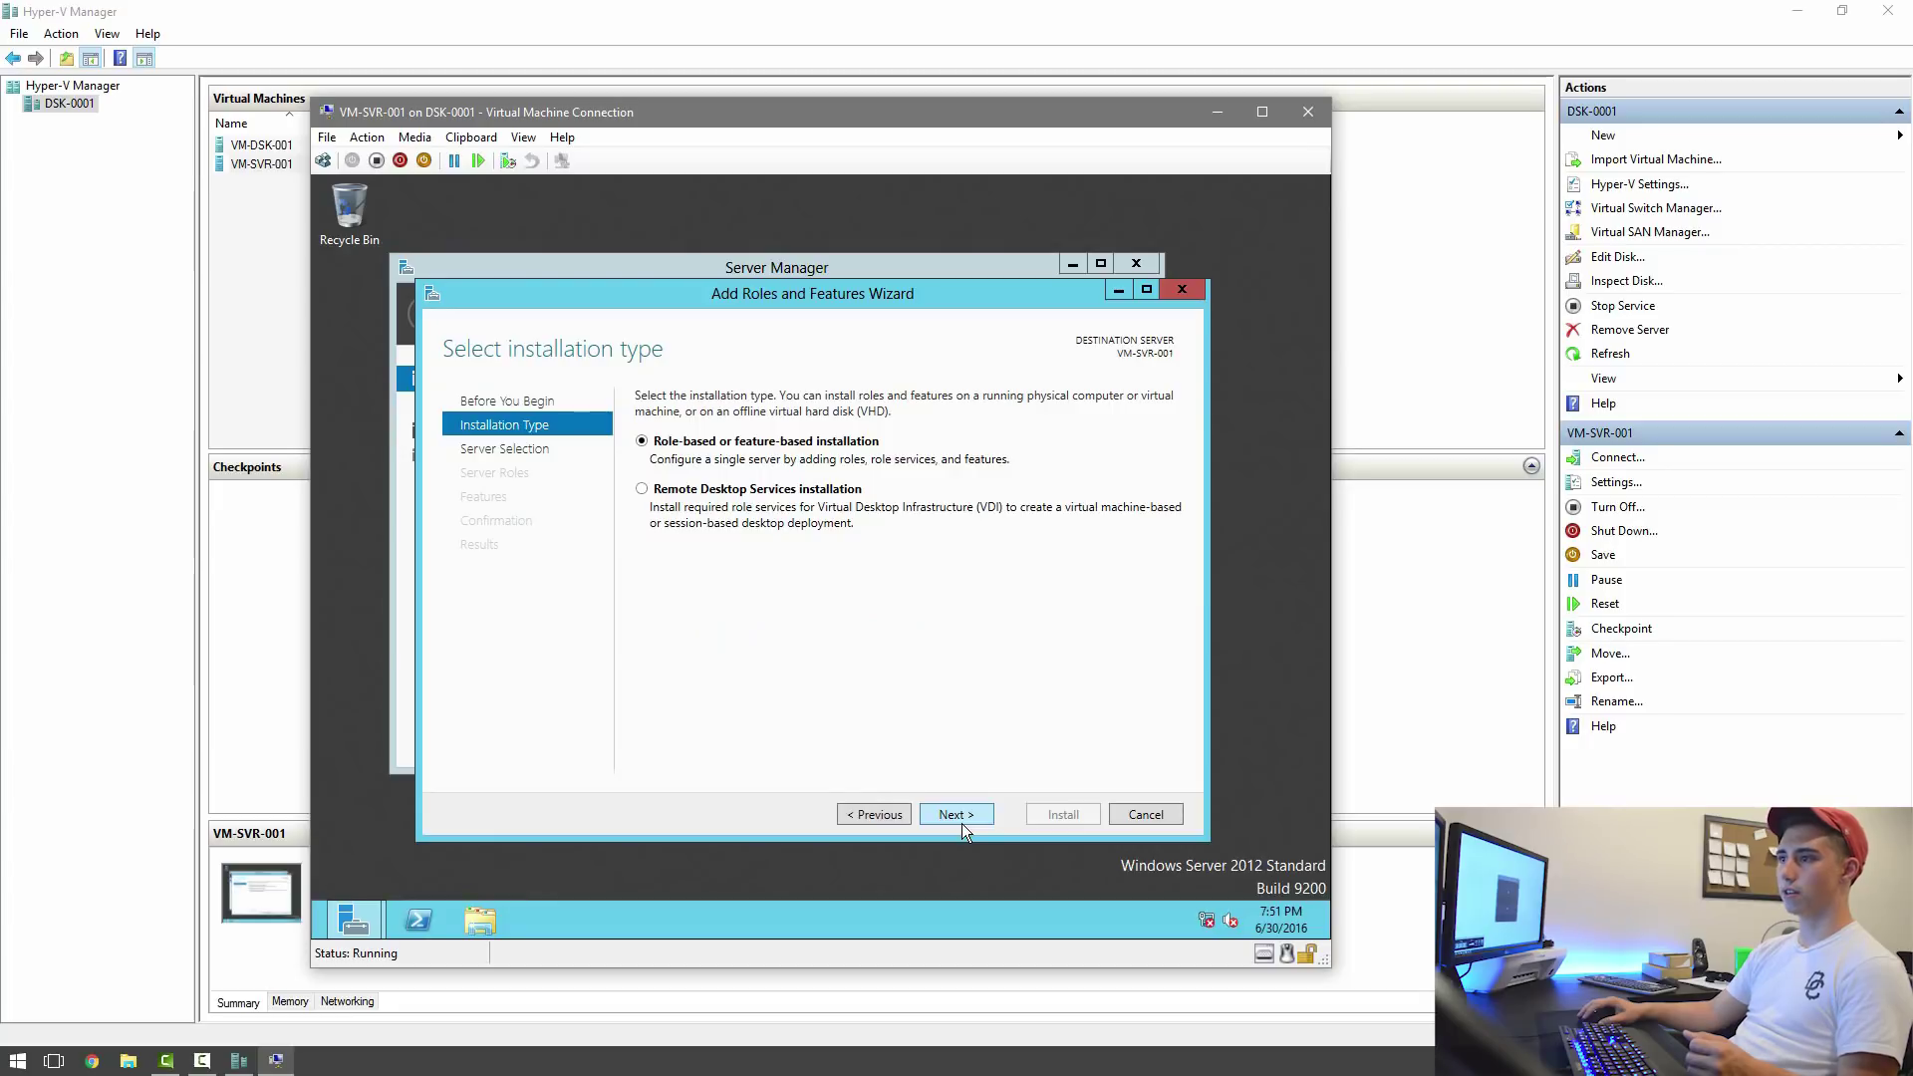
{"action": "left_click", "coordinate": [960, 823]}
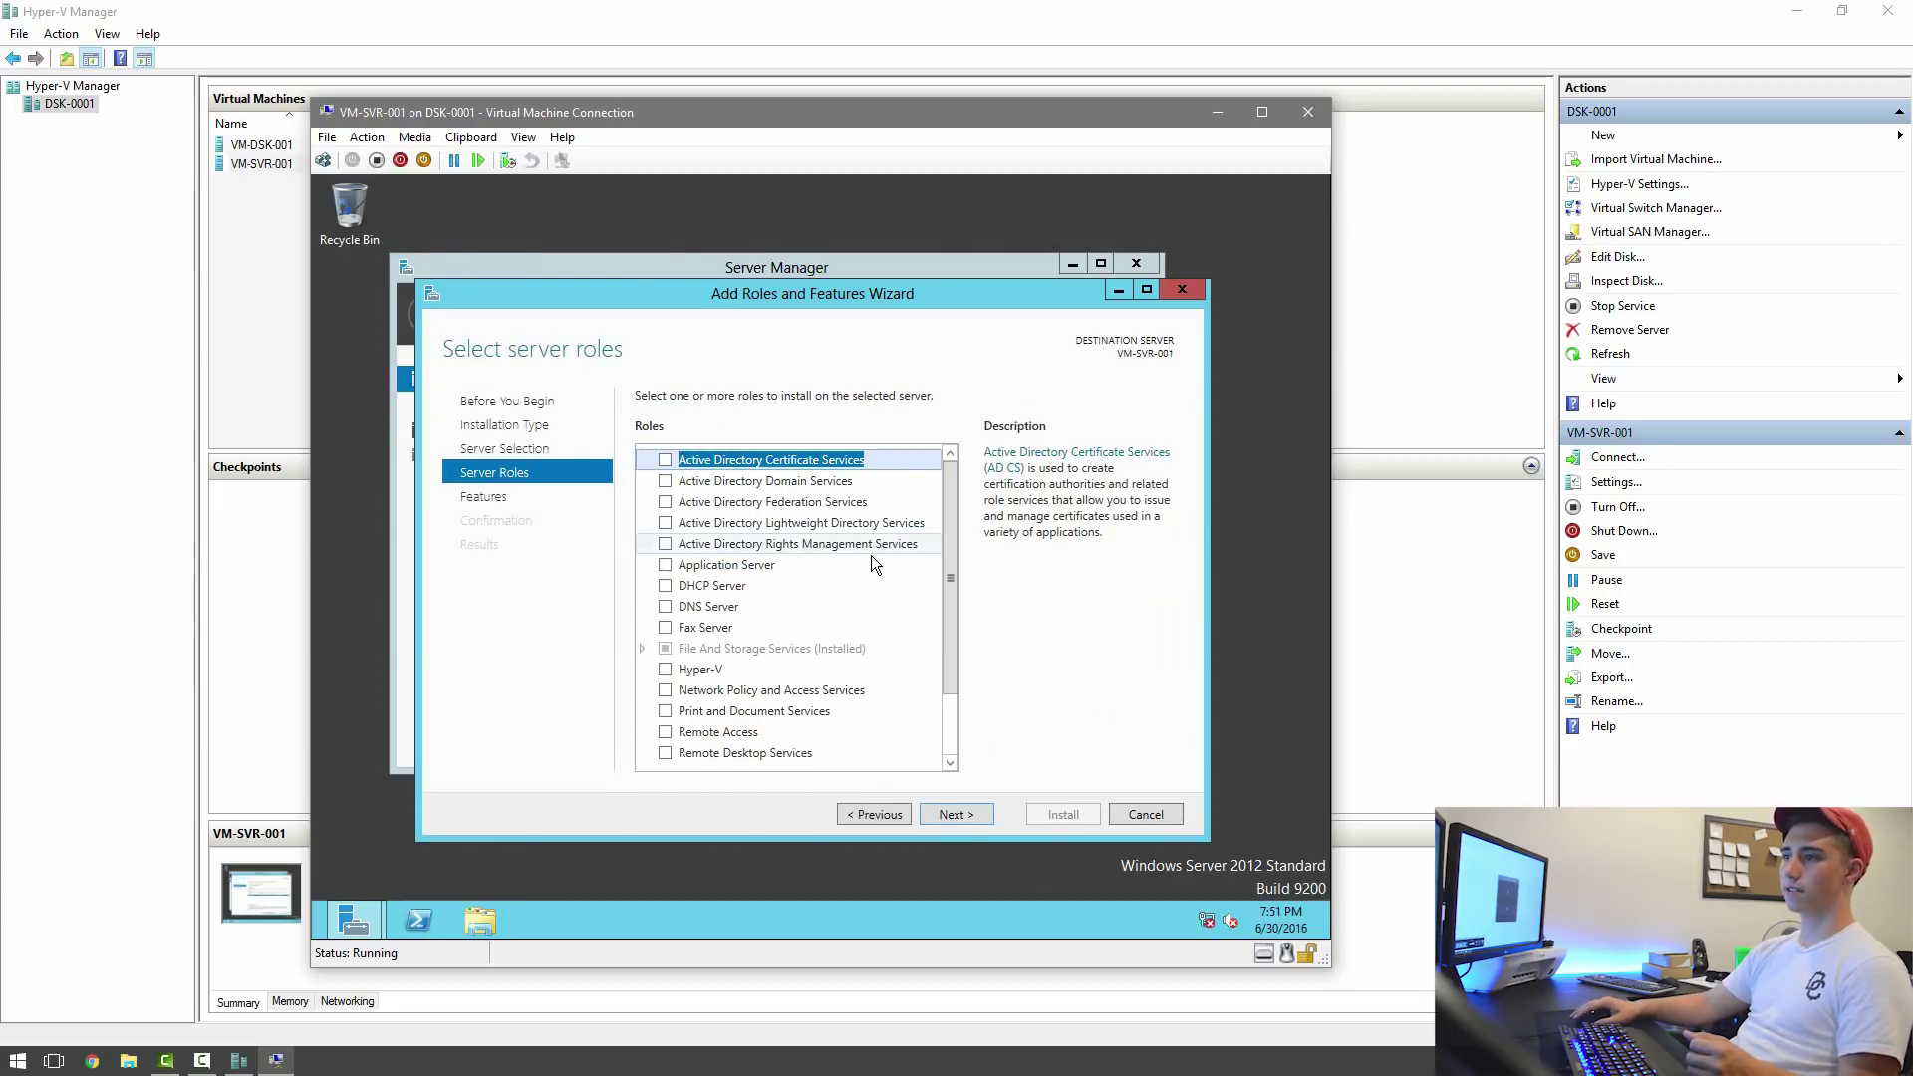
{"action": "left_click", "coordinate": [666, 480]}
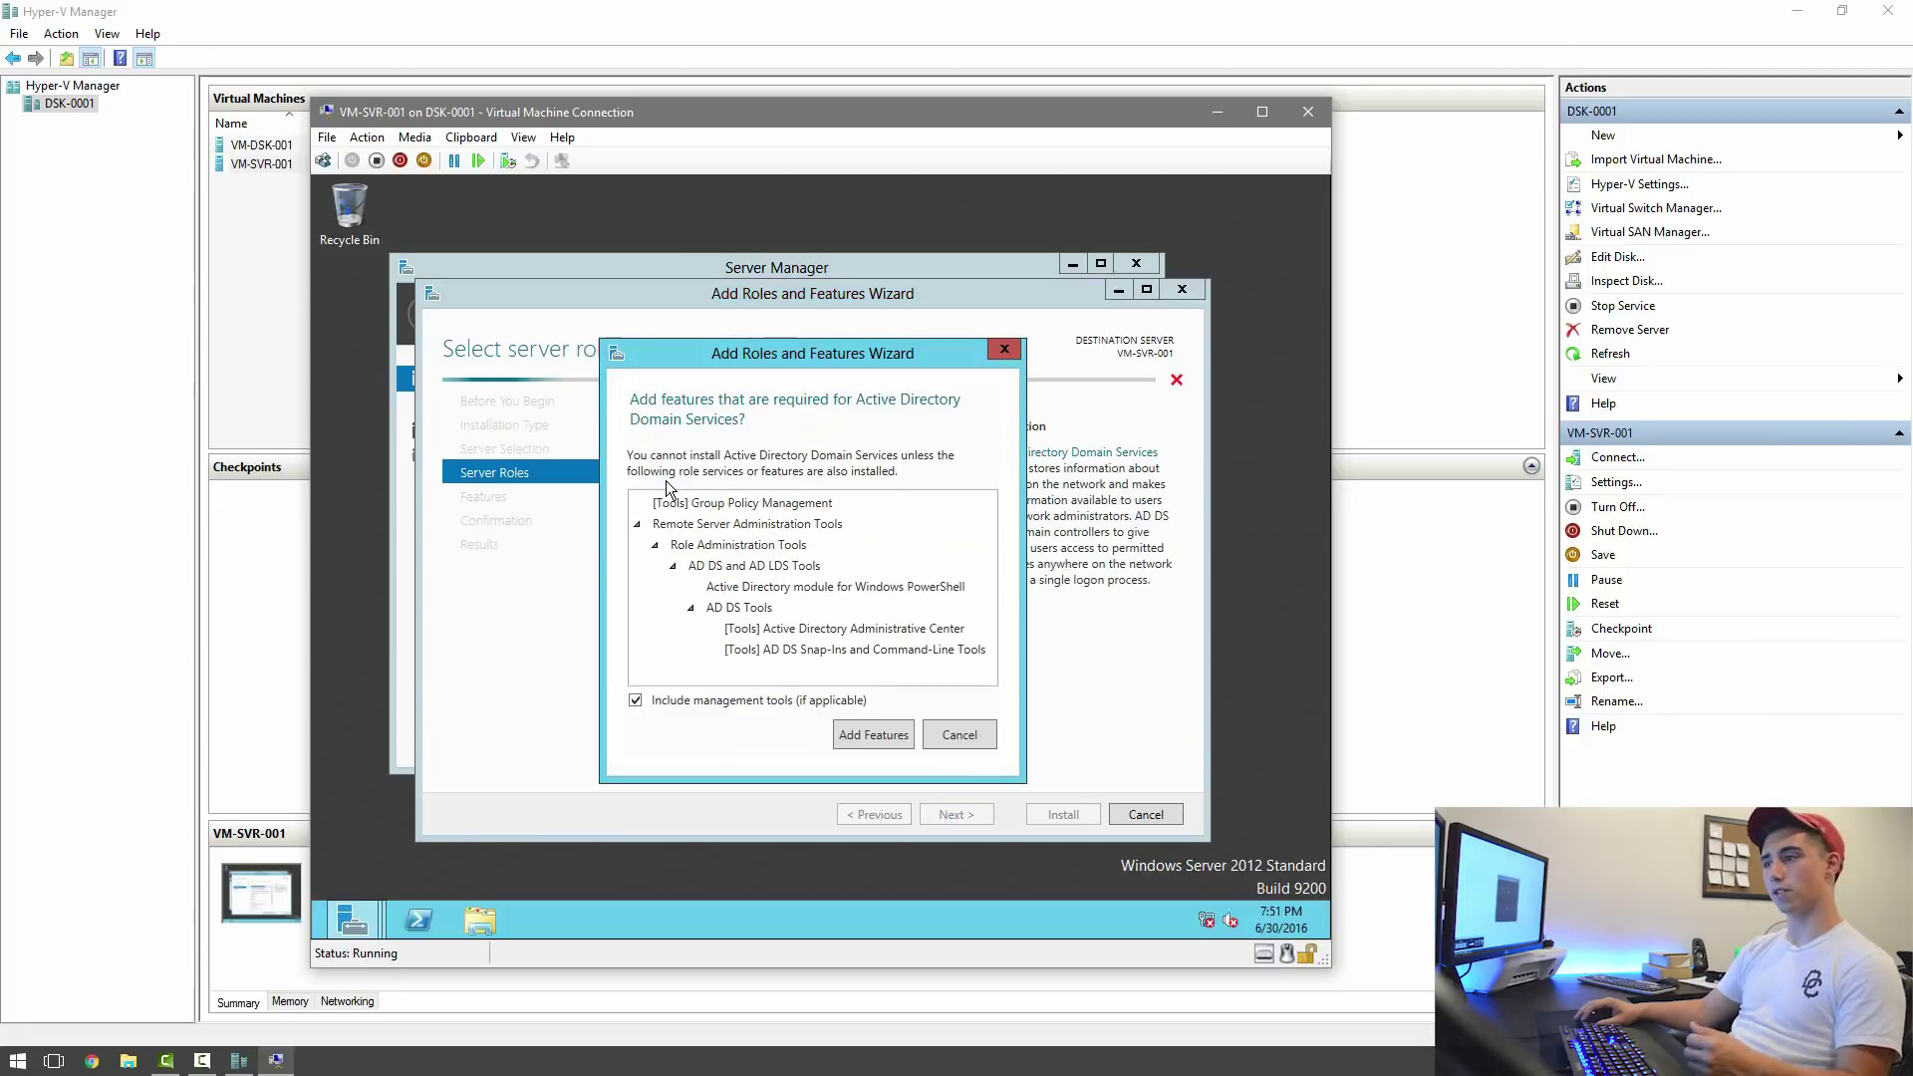
{"action": "left_click", "coordinate": [875, 730]}
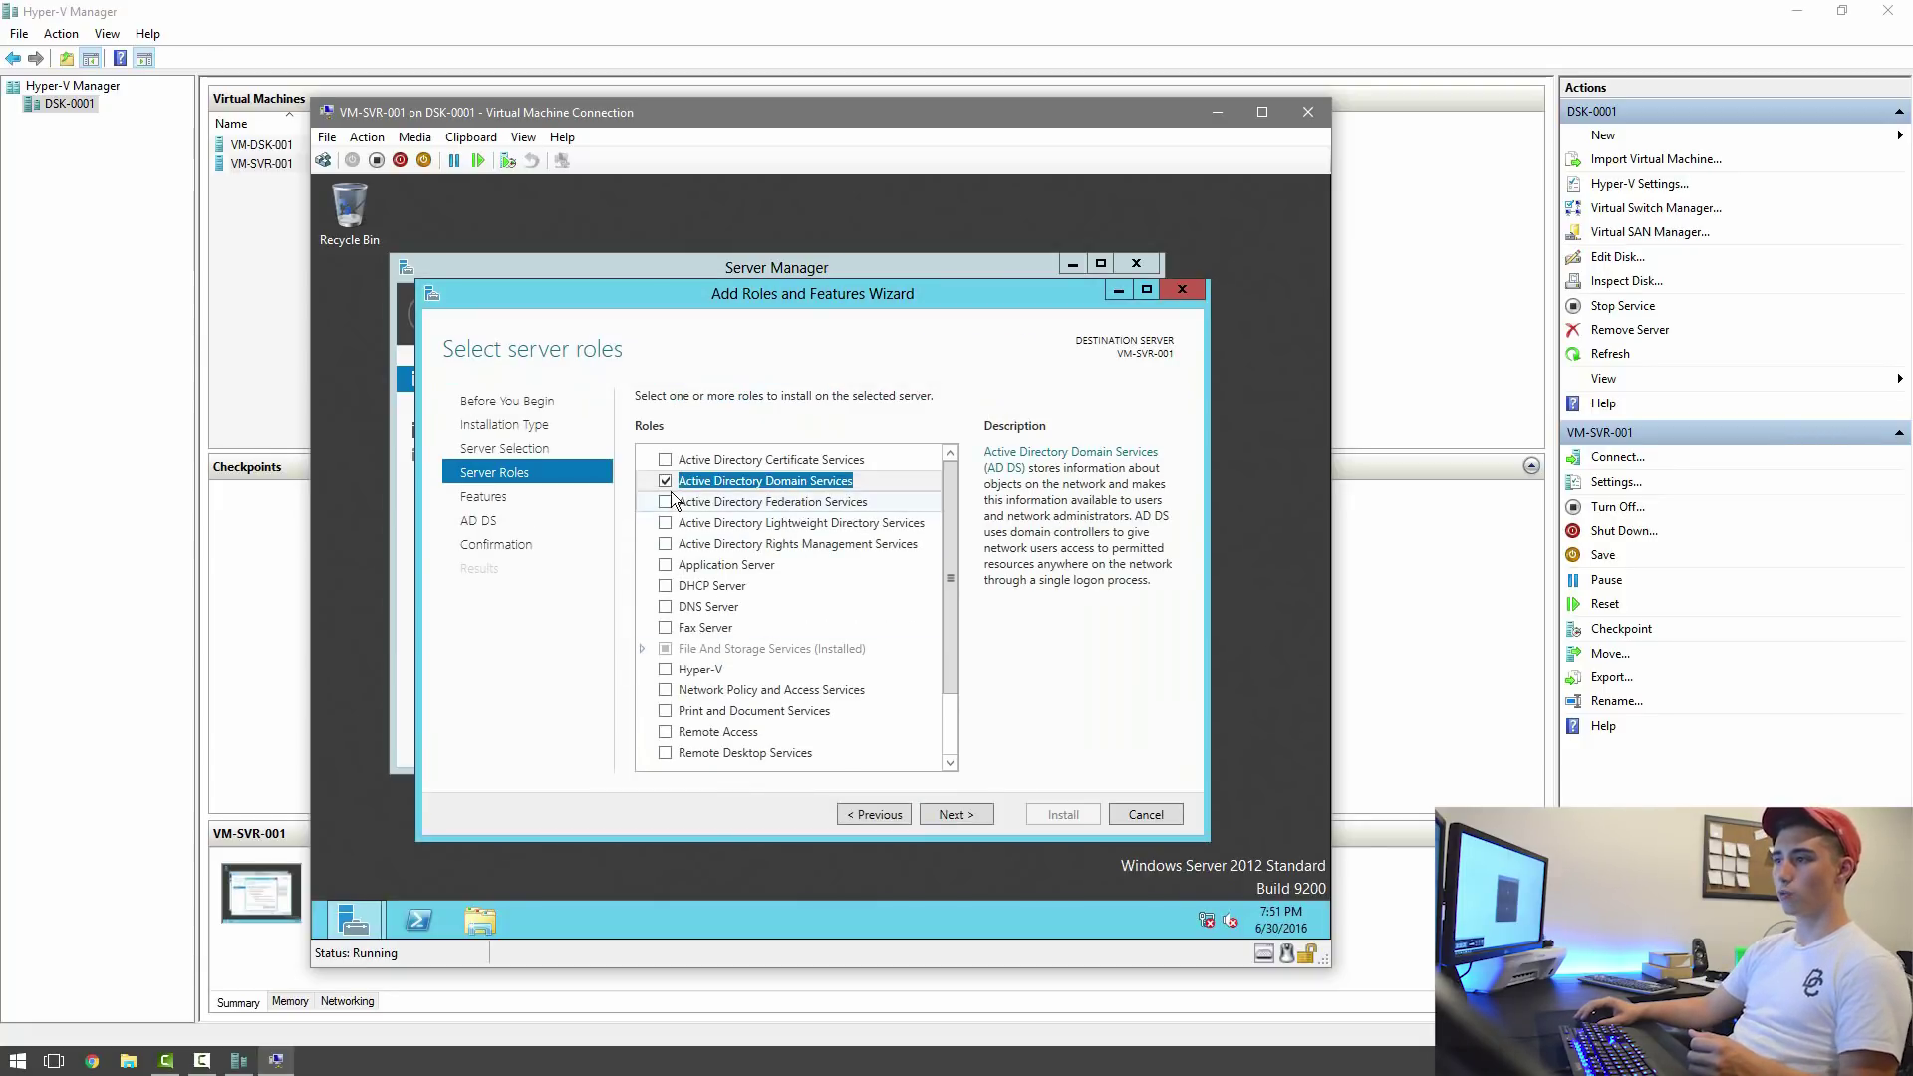
{"action": "left_click", "coordinate": [665, 585]}
{"action": "left_click", "coordinate": [844, 718]}
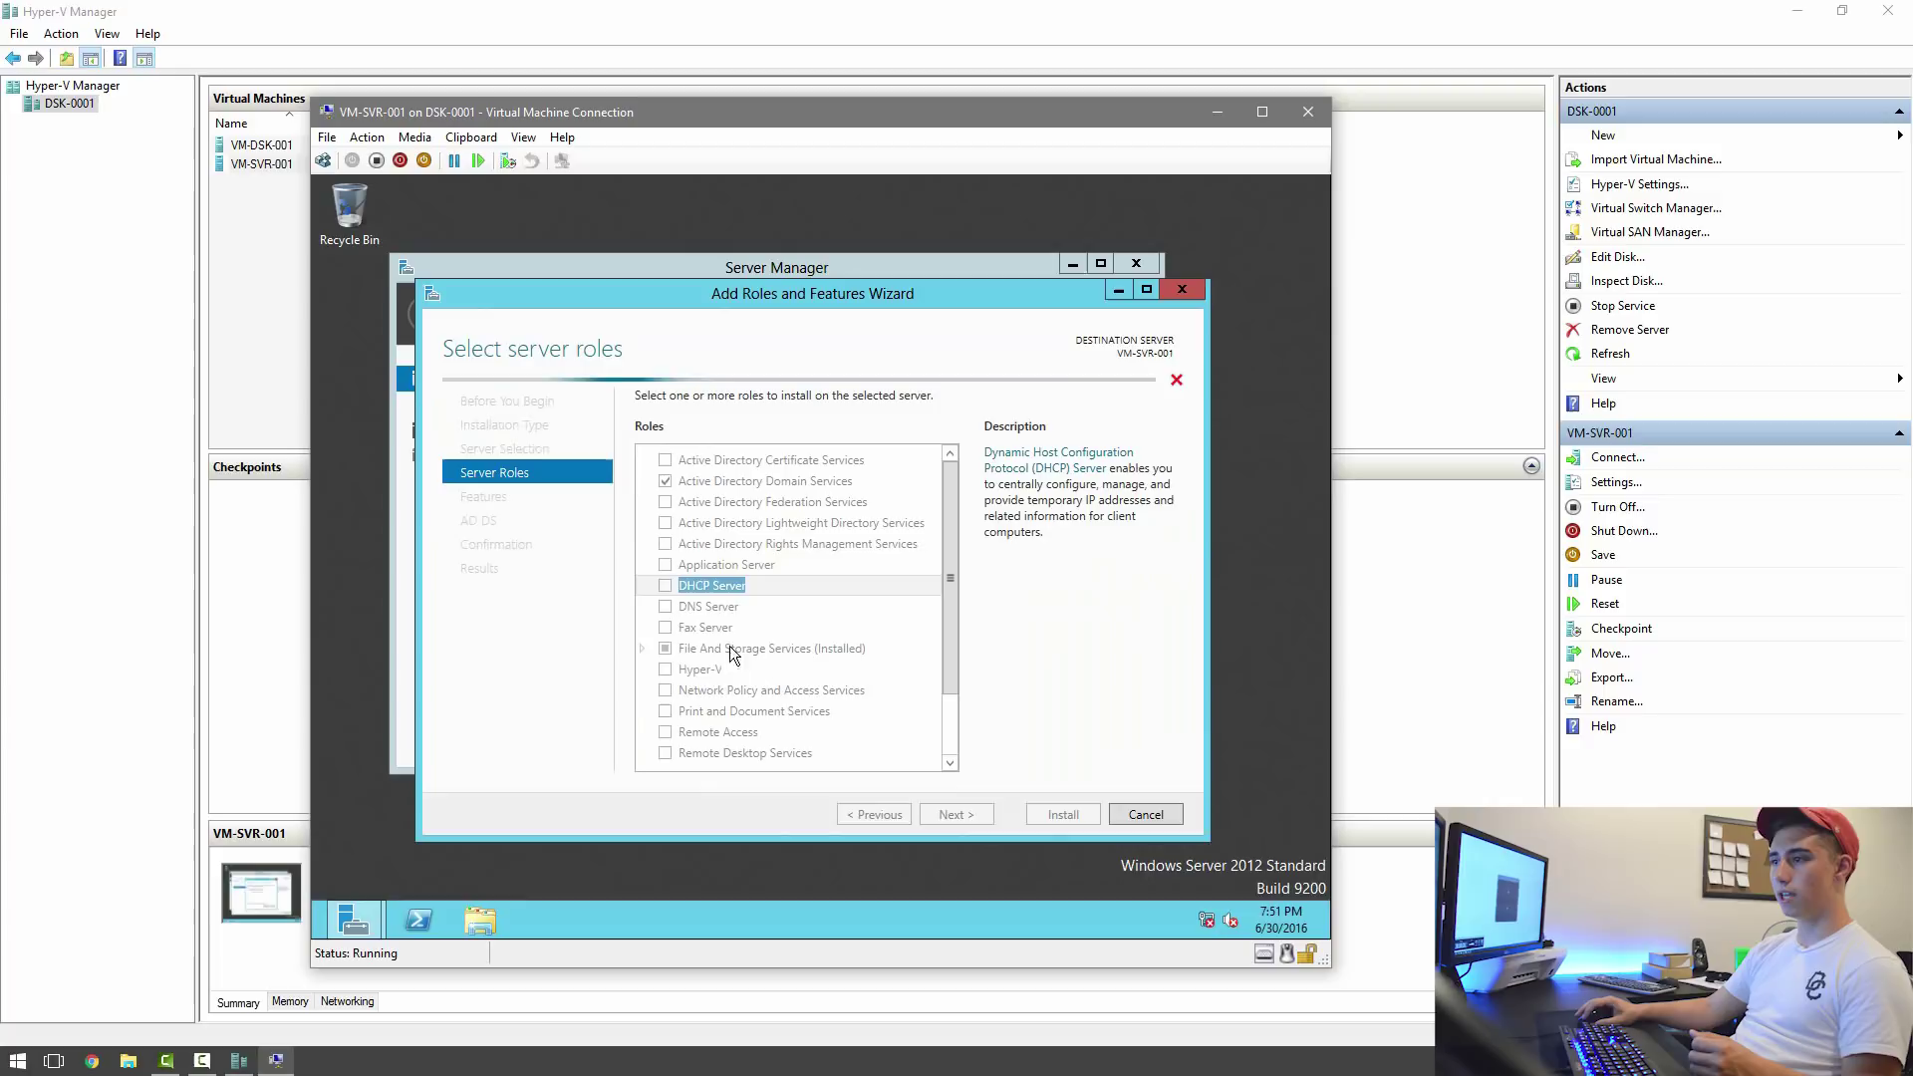
{"action": "left_click", "coordinate": [666, 609]}
{"action": "left_click", "coordinate": [888, 734]}
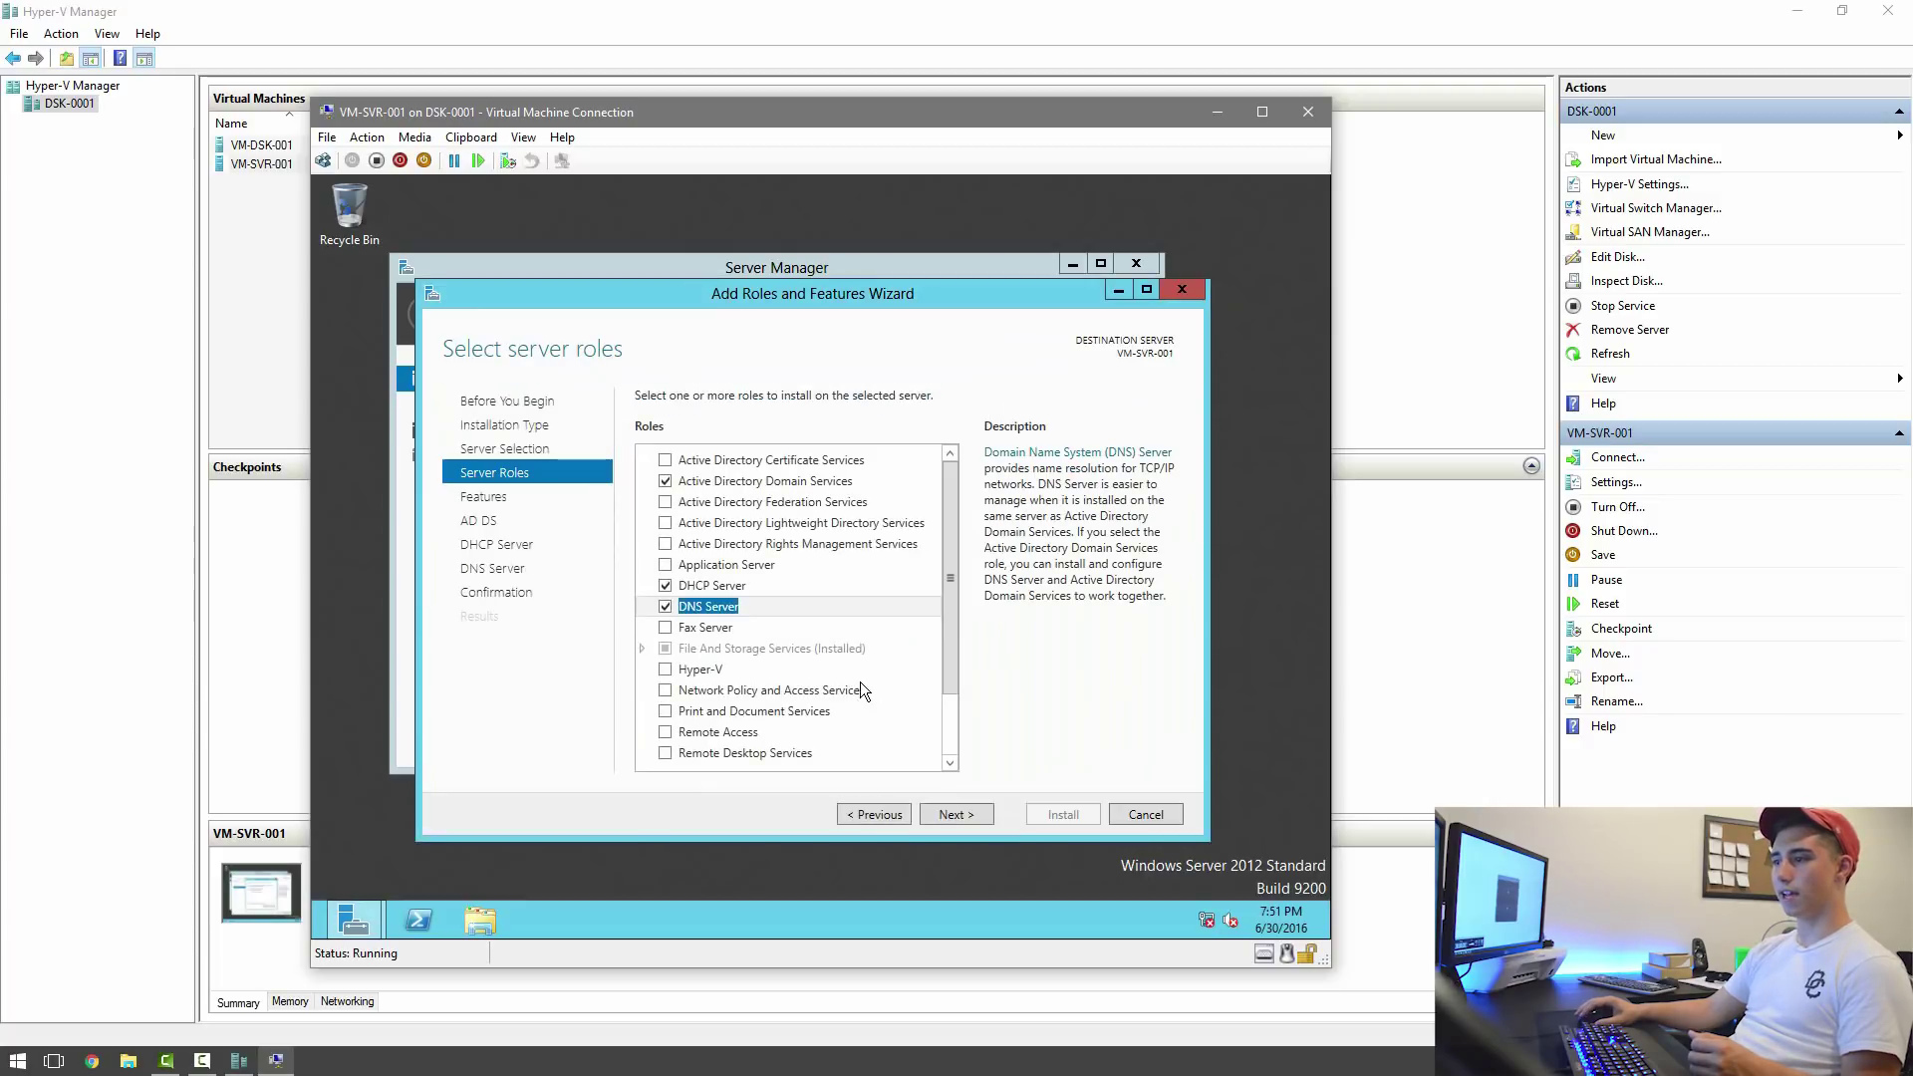
{"action": "scroll", "coordinate": [849, 680], "scroll_direction": "down", "scroll_amount": 2}
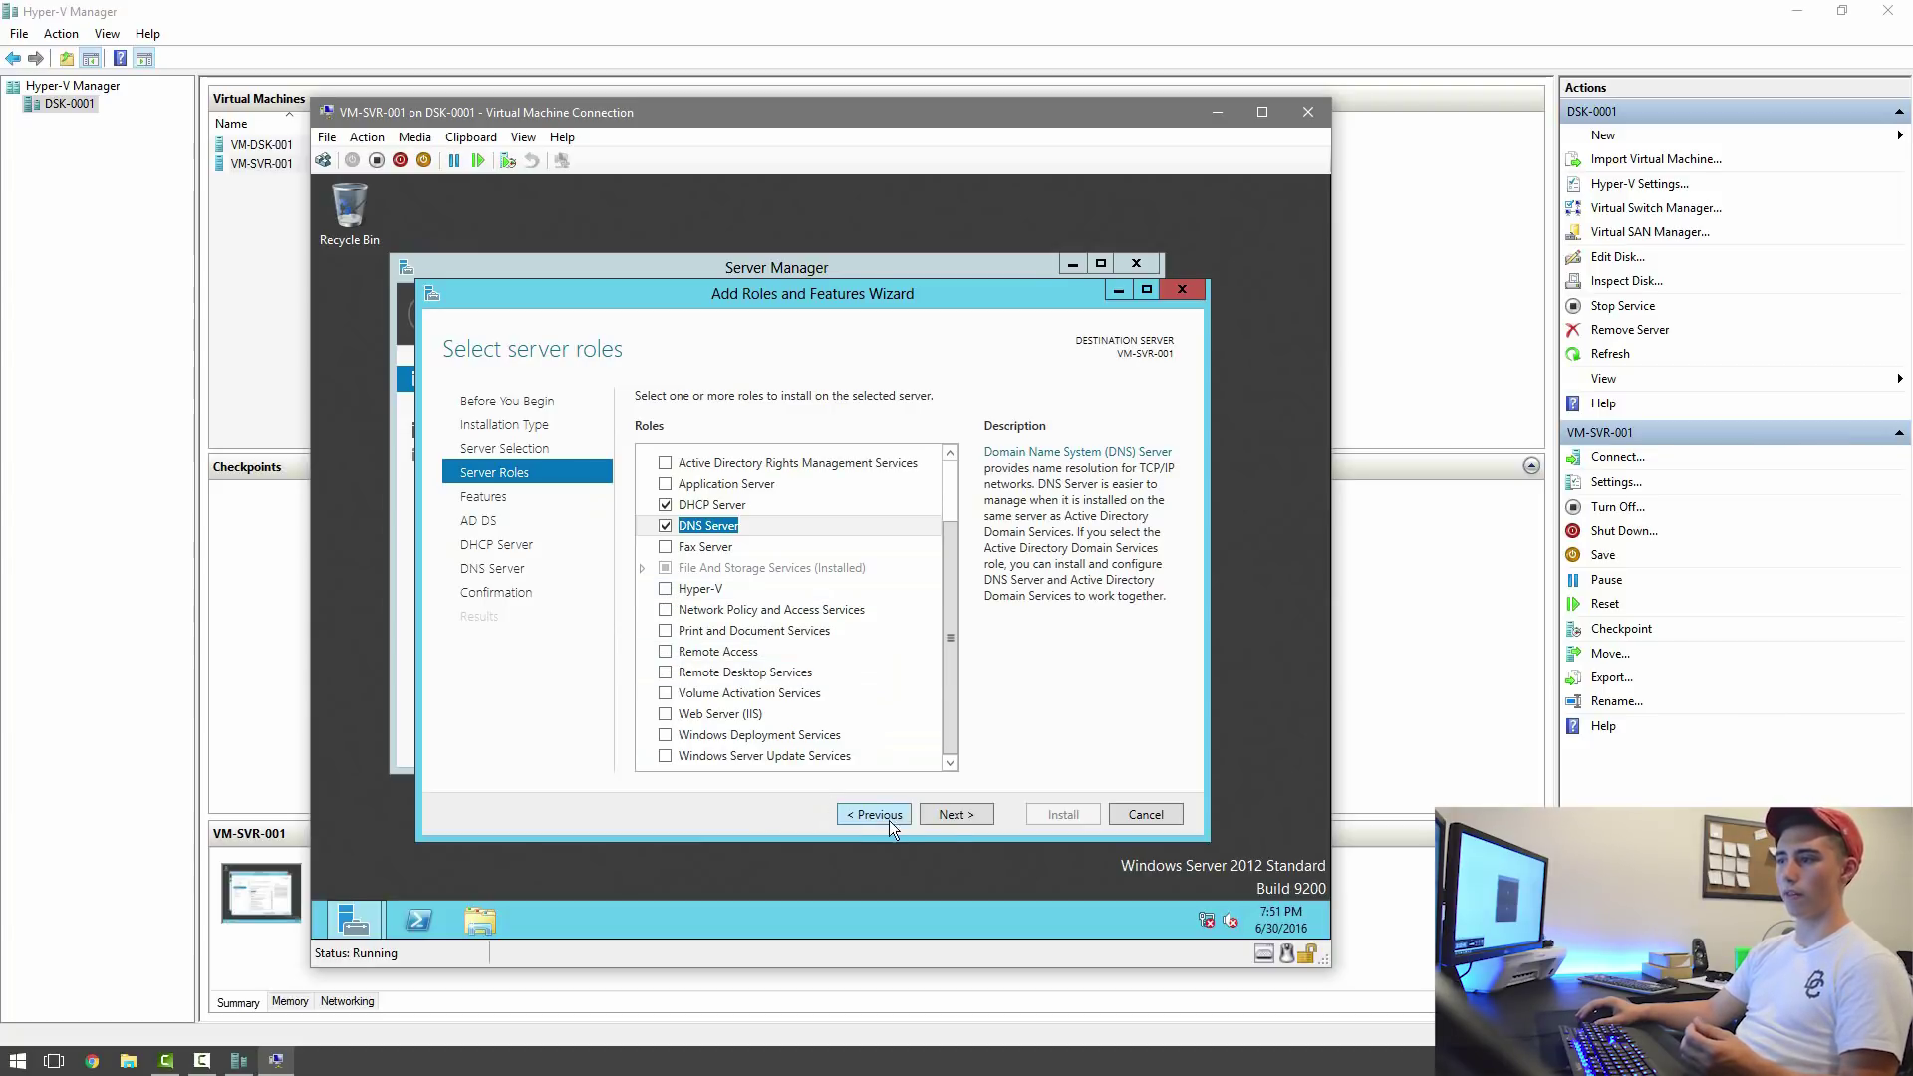
Move past the role information pages, allow automatic restart, and begin installing the roles.
{"action": "left_click", "coordinate": [949, 819]}
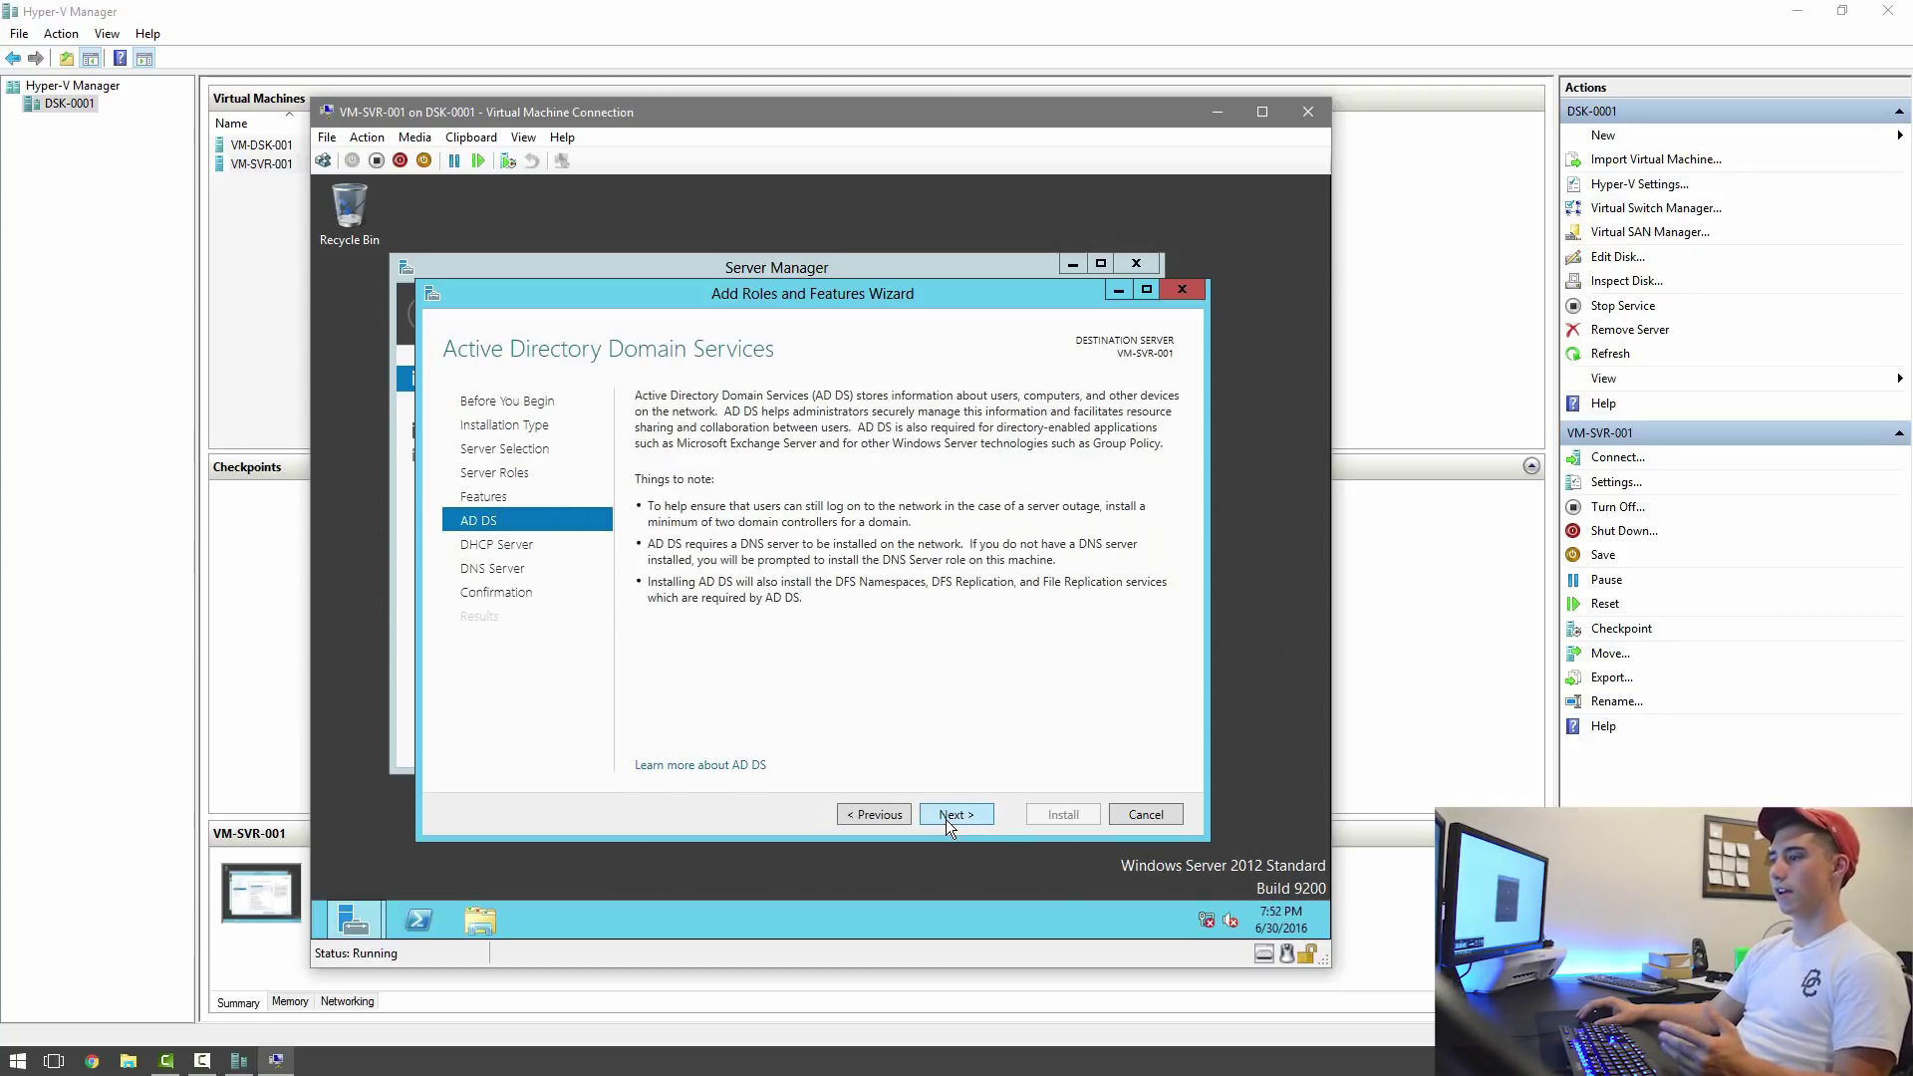
{"action": "left_click", "coordinate": [946, 815]}
{"action": "left_click", "coordinate": [946, 815]}
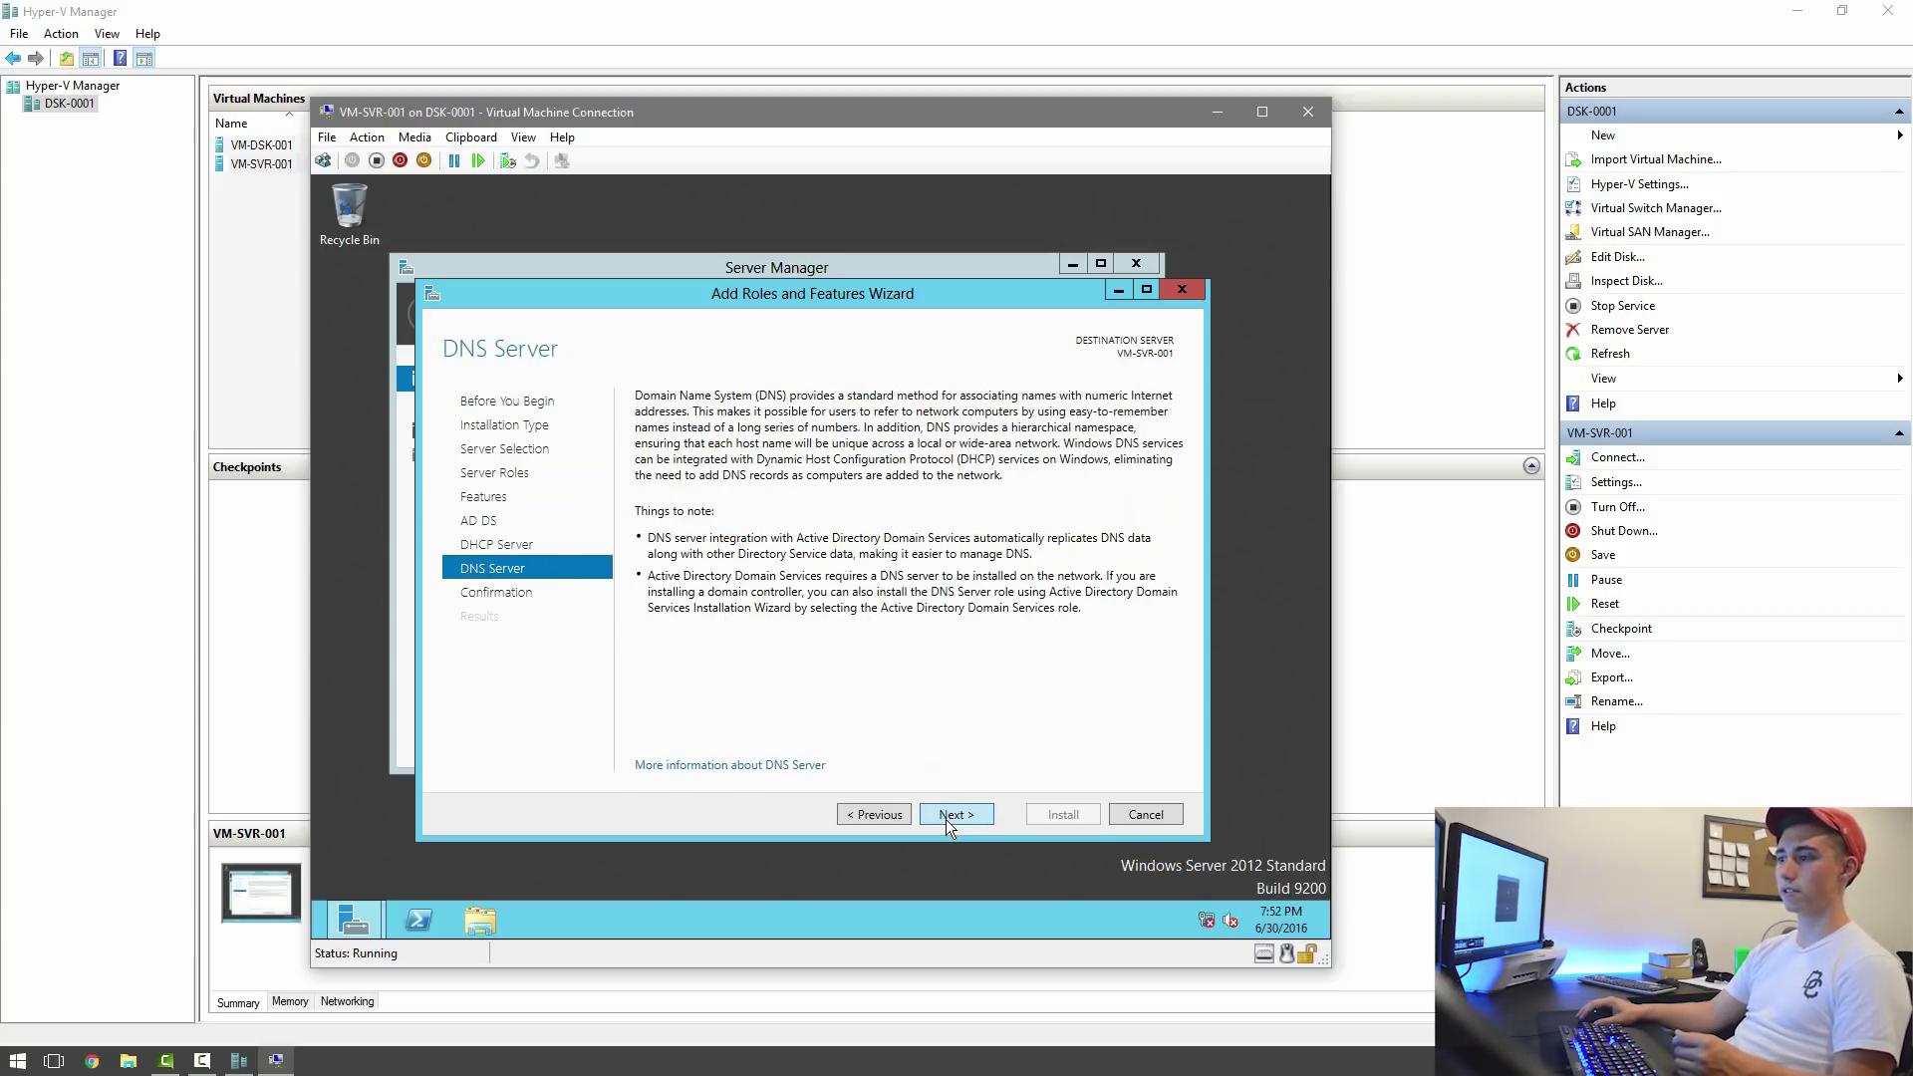
{"action": "left_click", "coordinate": [947, 815]}
{"action": "left_click", "coordinate": [814, 426]}
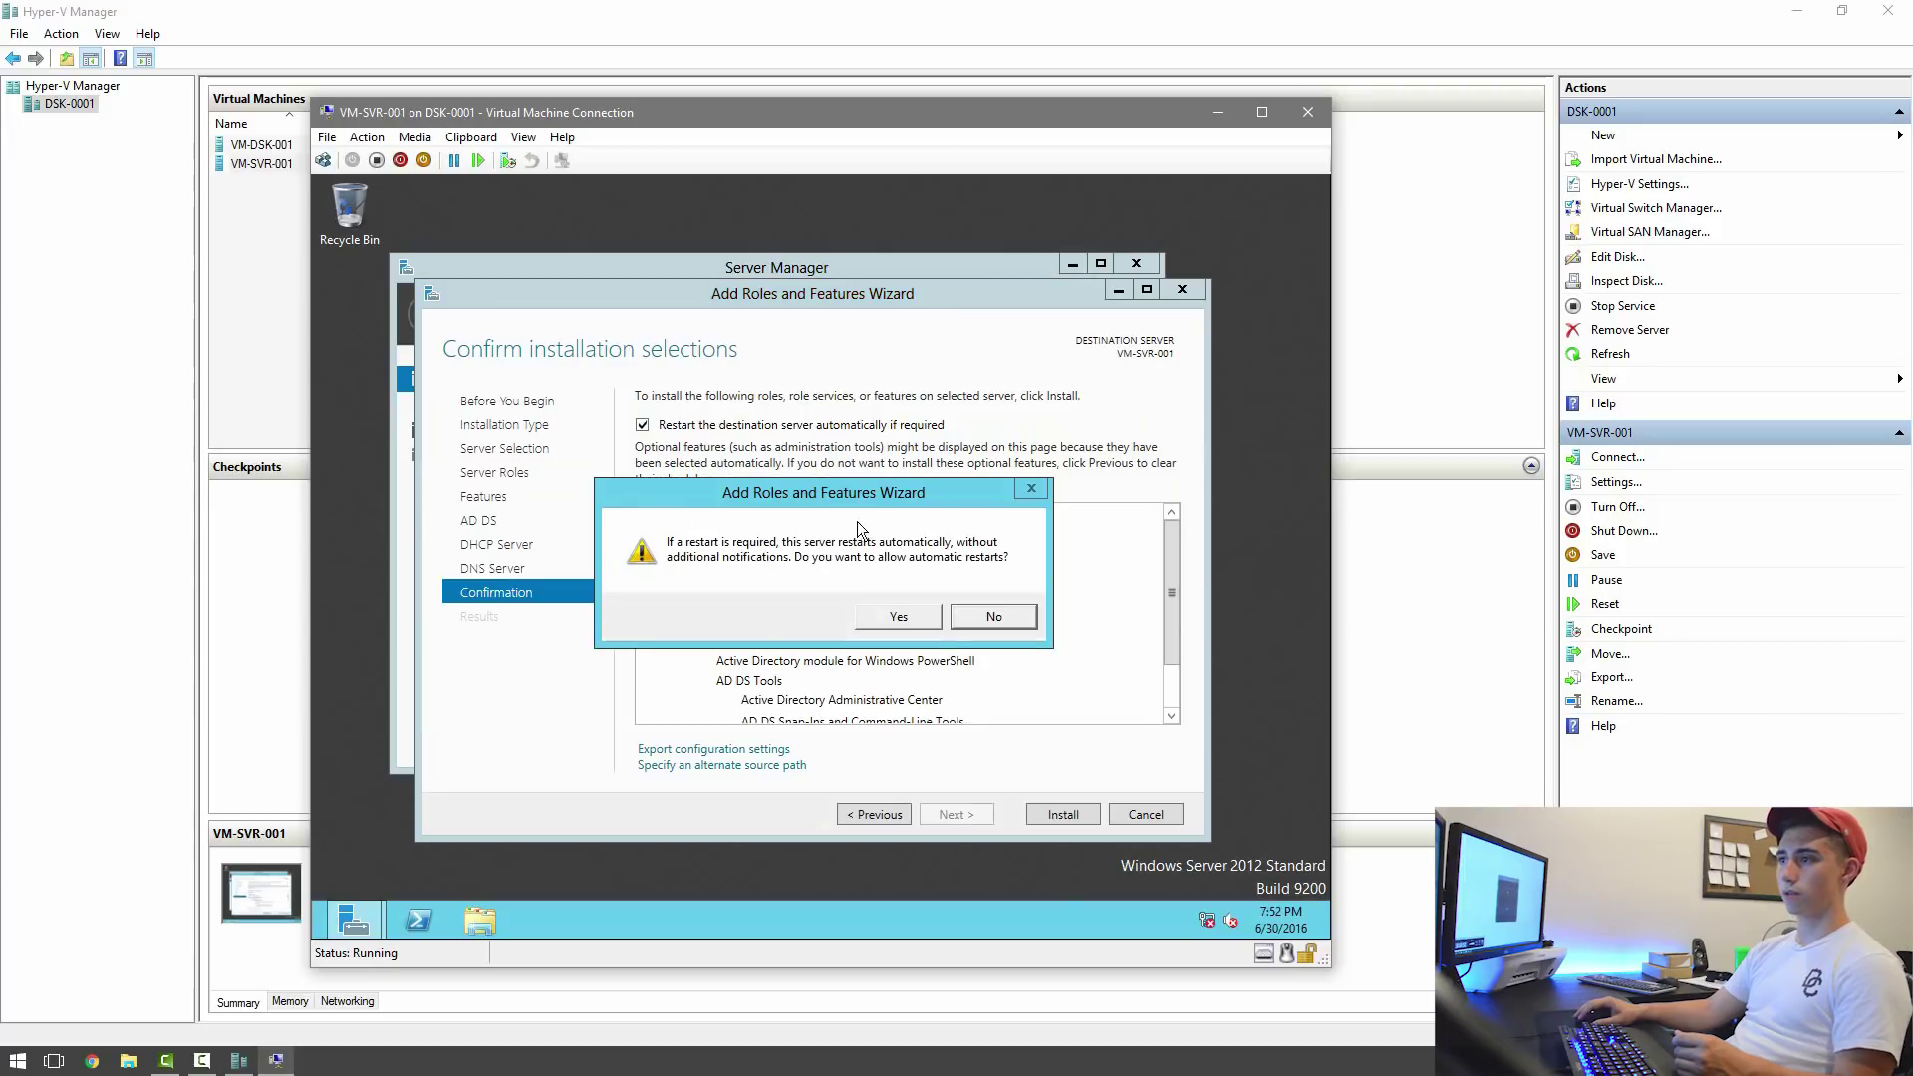
{"action": "left_click", "coordinate": [936, 622]}
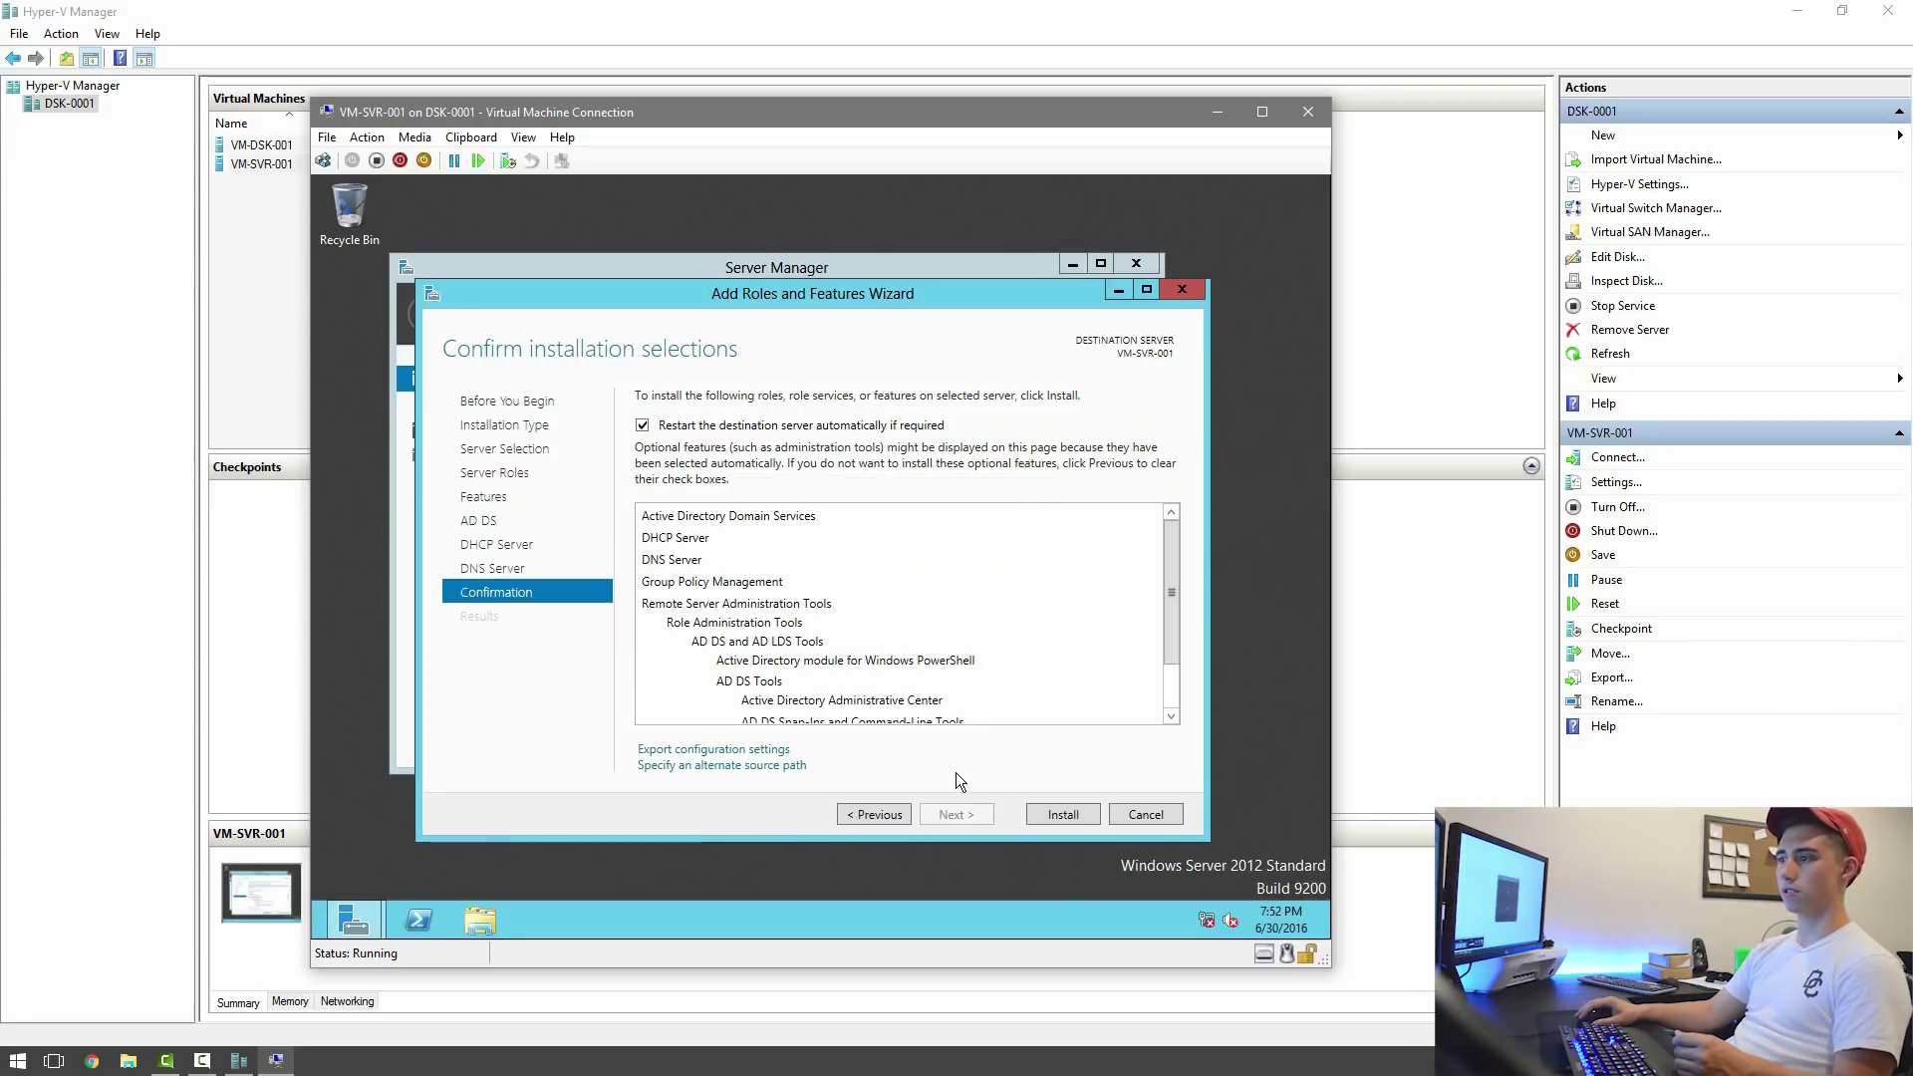
{"action": "left_click", "coordinate": [1064, 815]}
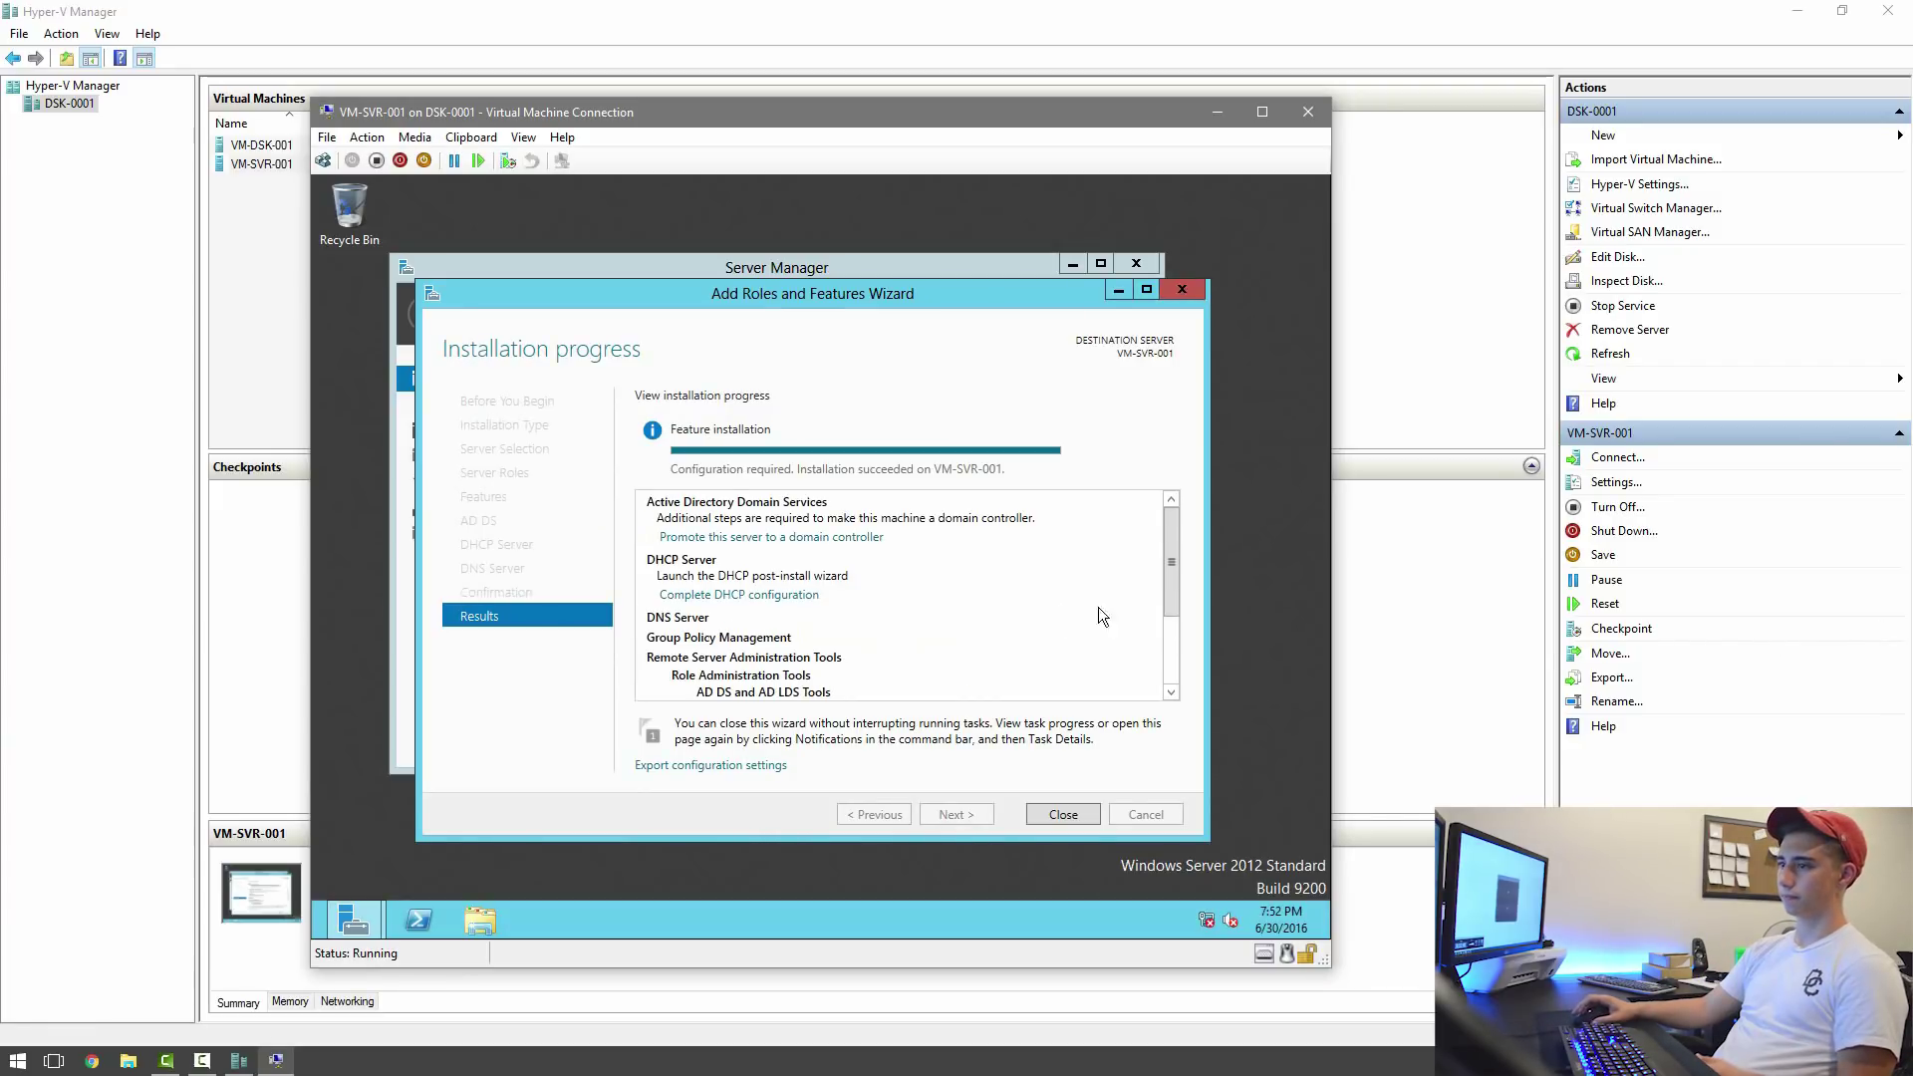
Promote the server to a domain controller in a new forest with root domain jacktastic.net.
{"action": "left_click", "coordinate": [1063, 814]}
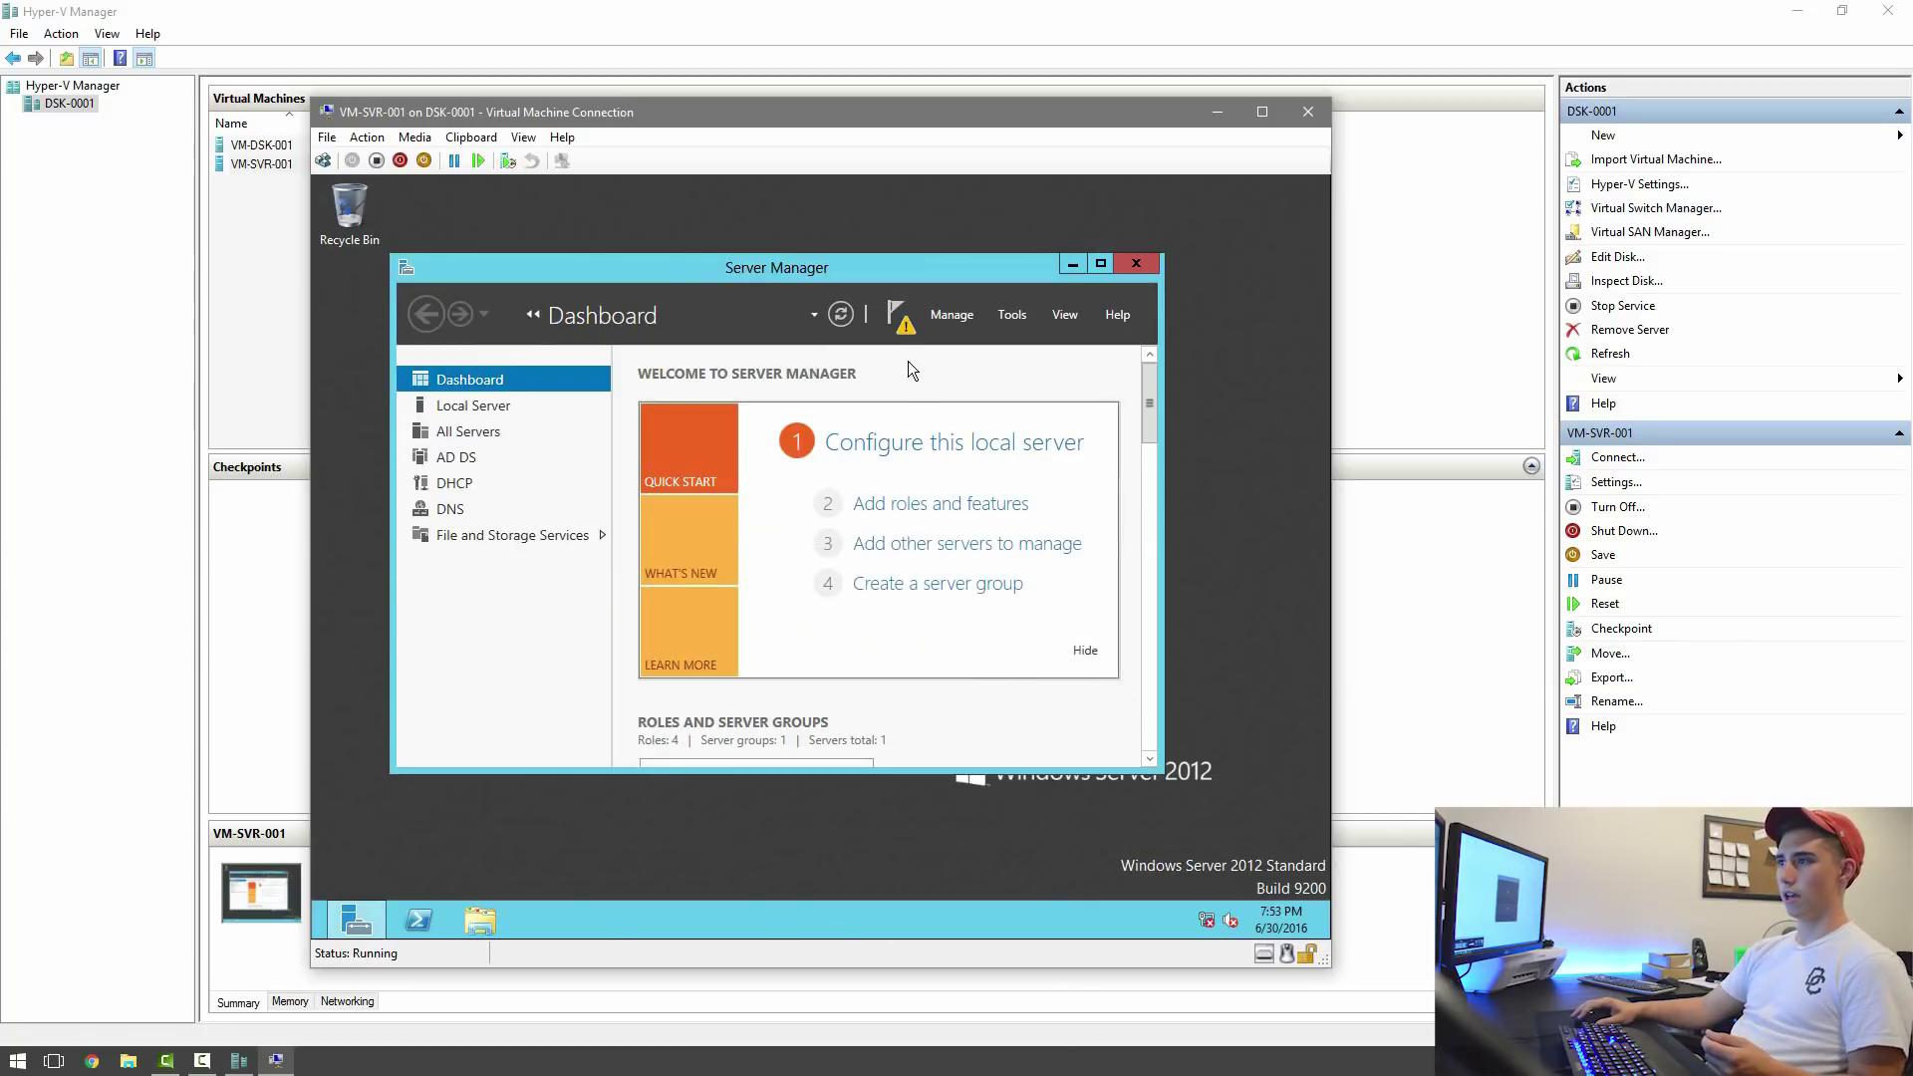
{"action": "left_click", "coordinate": [893, 324]}
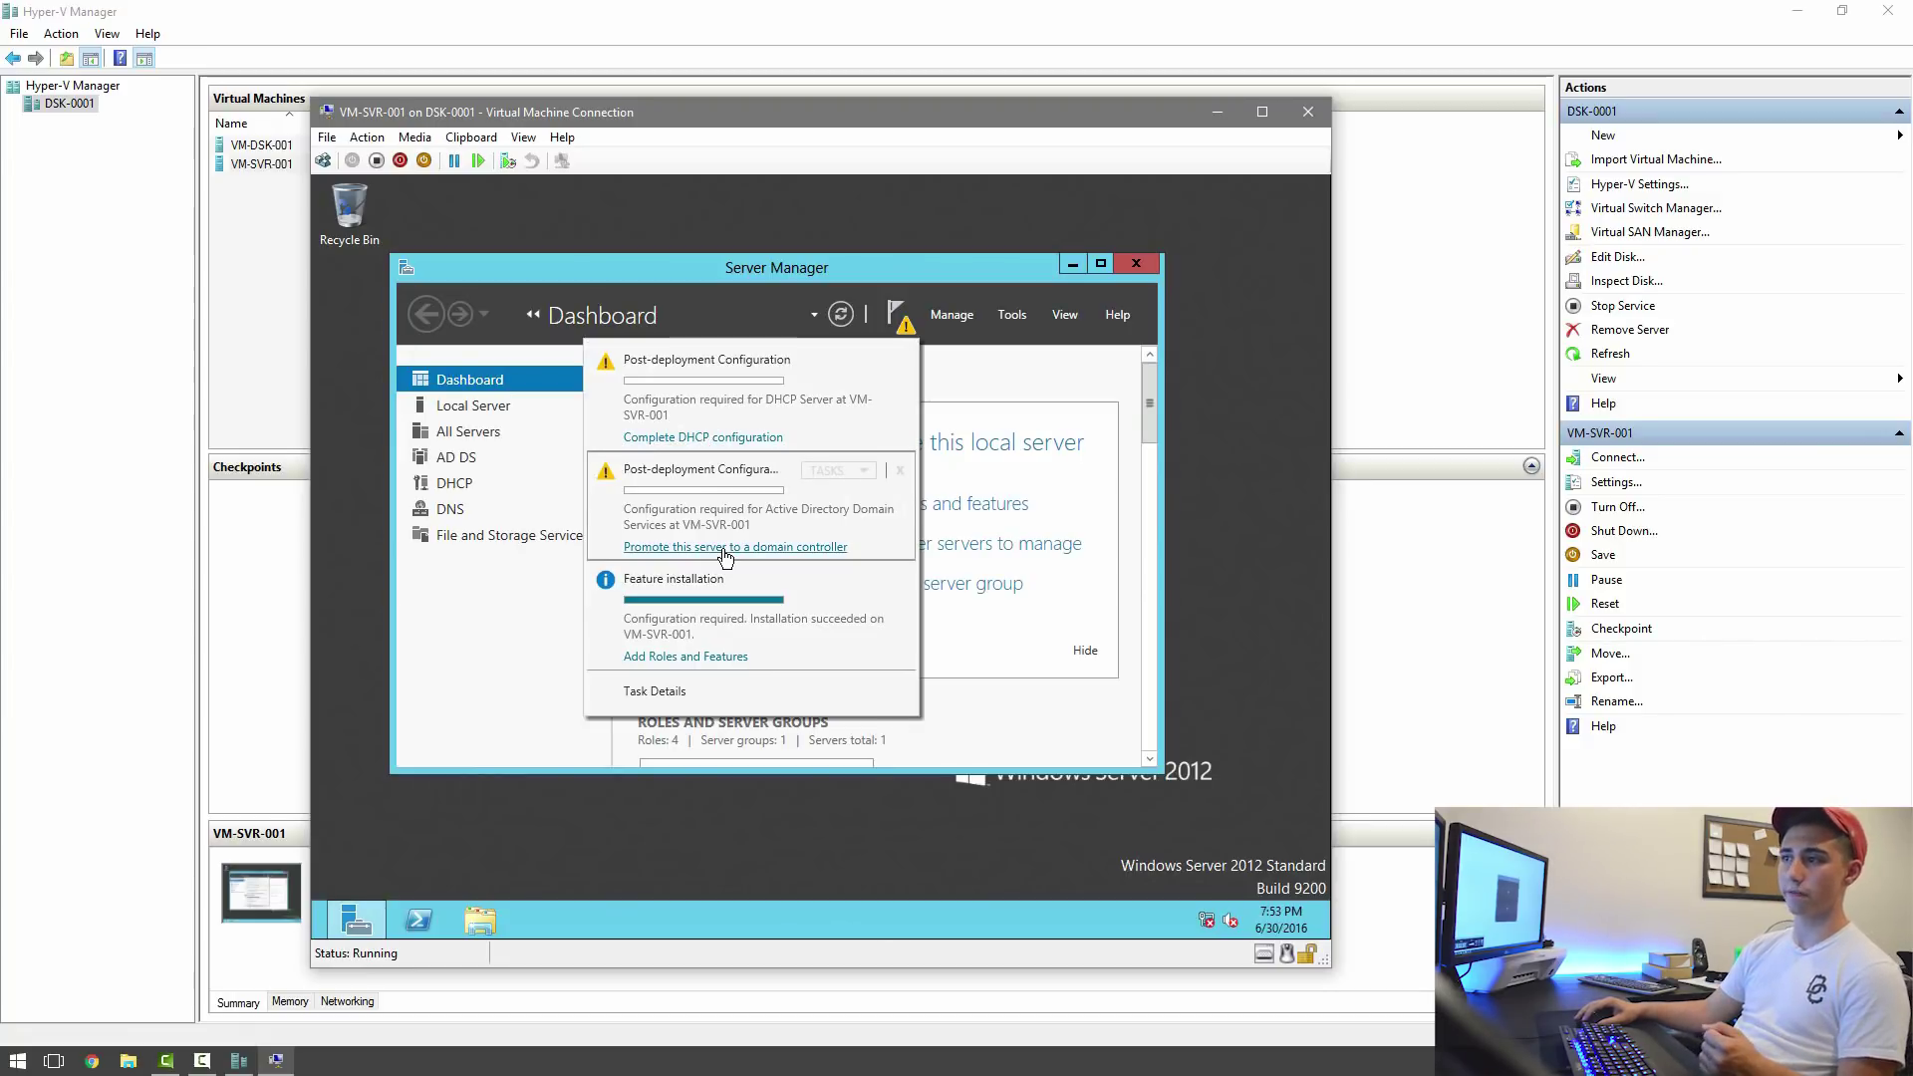
{"action": "left_click", "coordinate": [643, 548]}
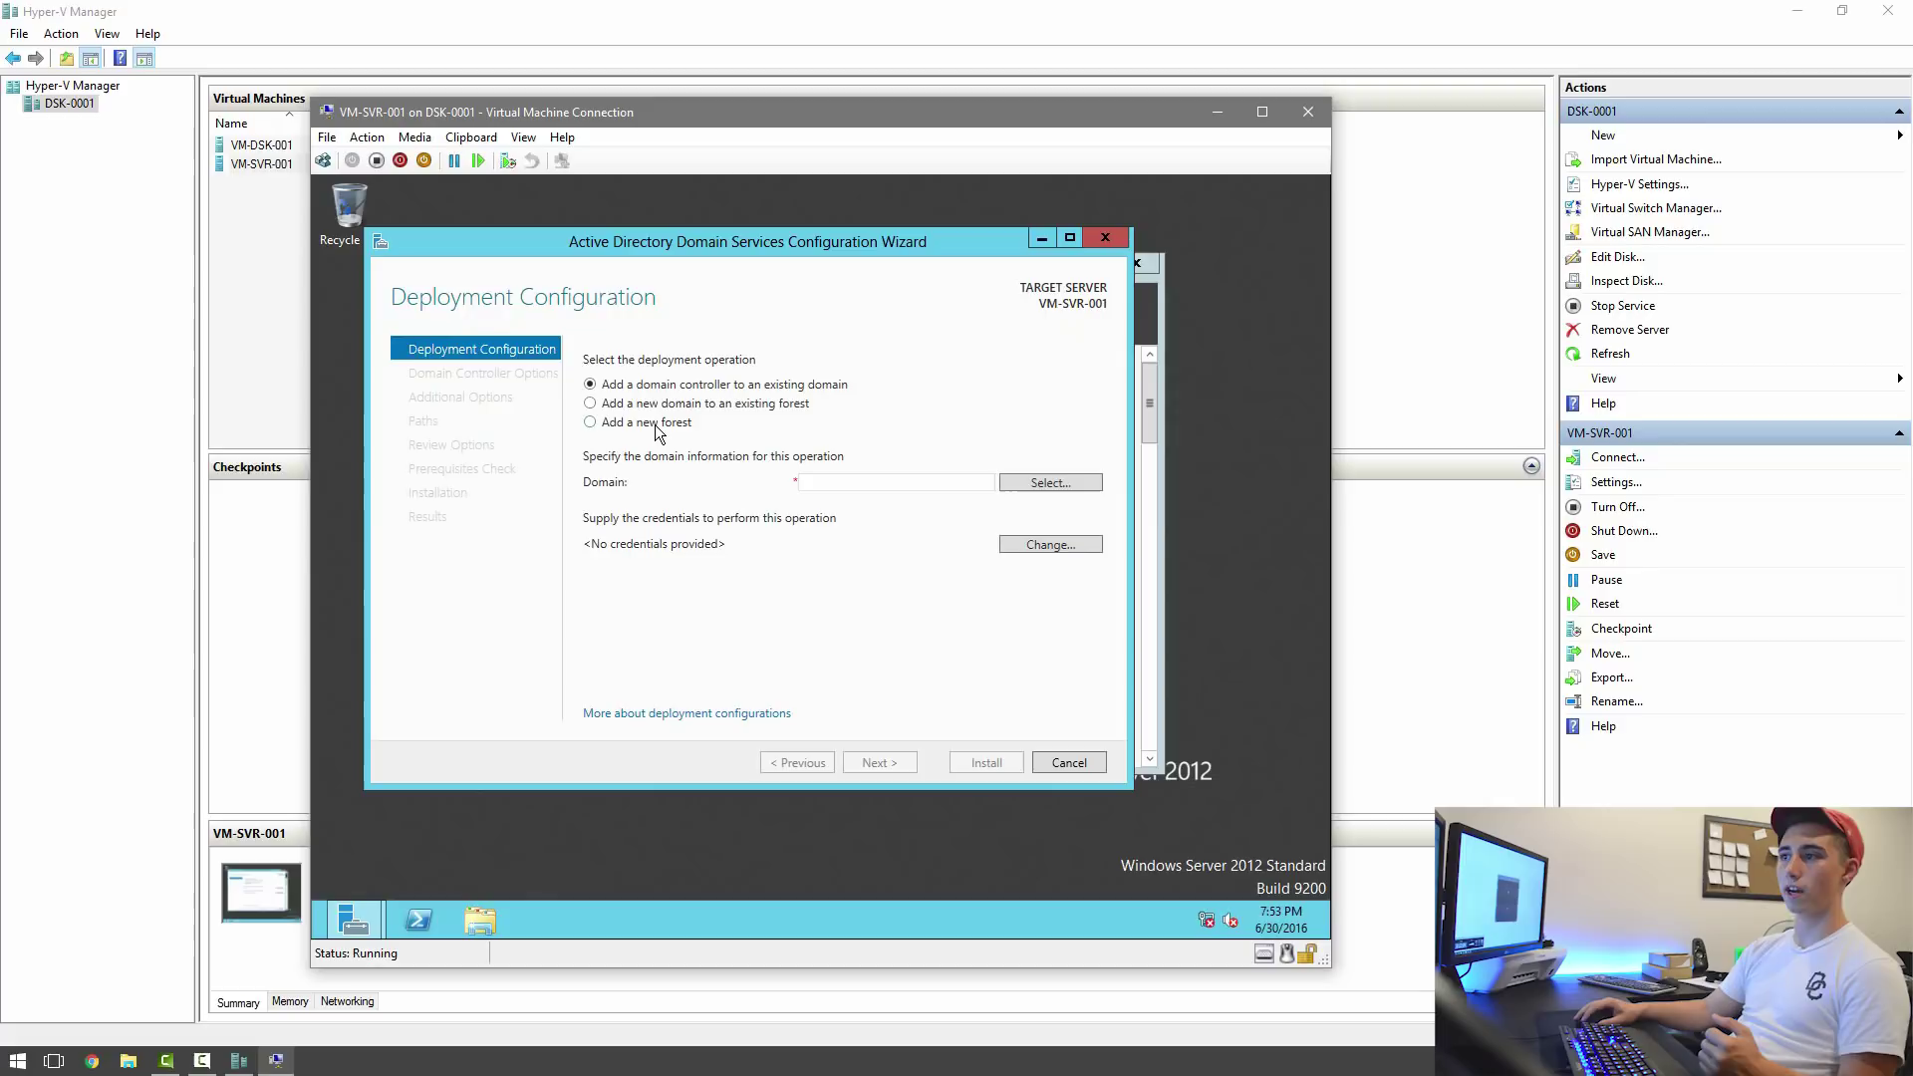
{"action": "left_click", "coordinate": [656, 422]}
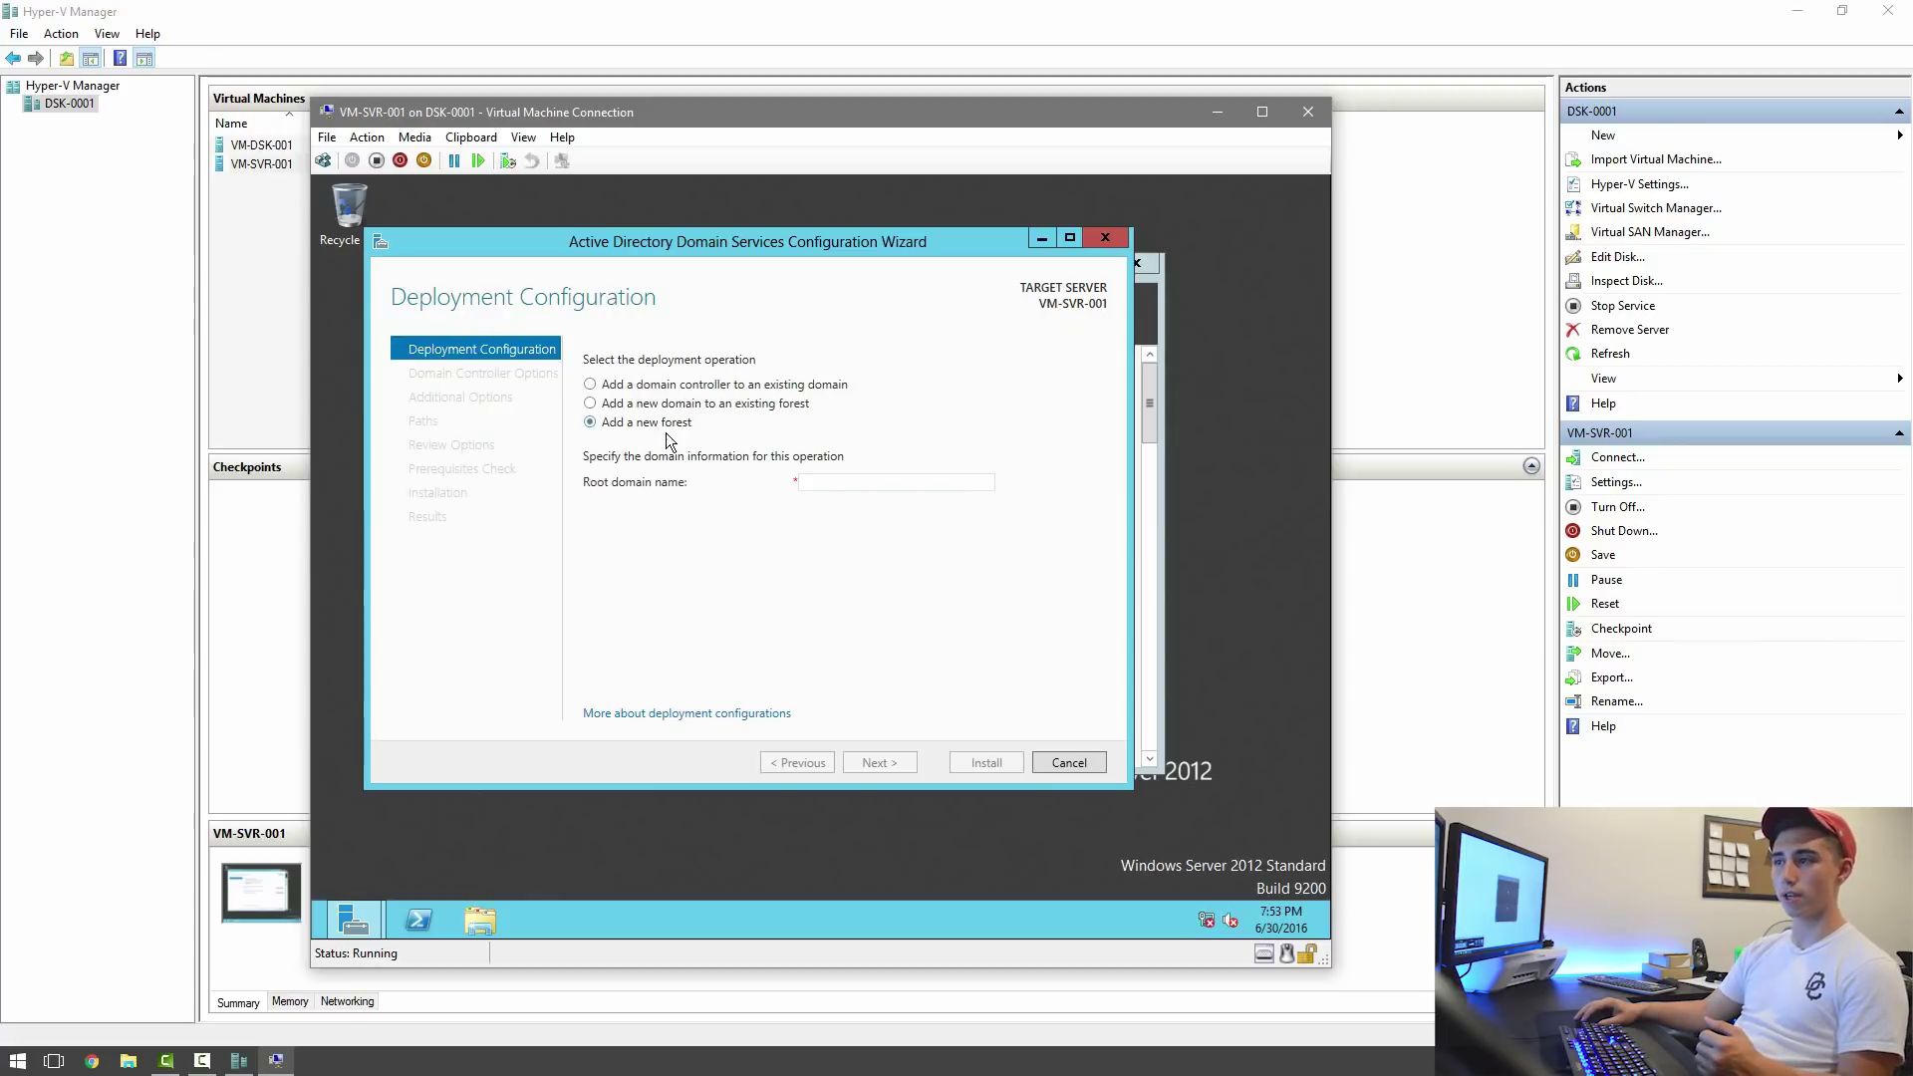
{"action": "left_click", "coordinate": [882, 482]}
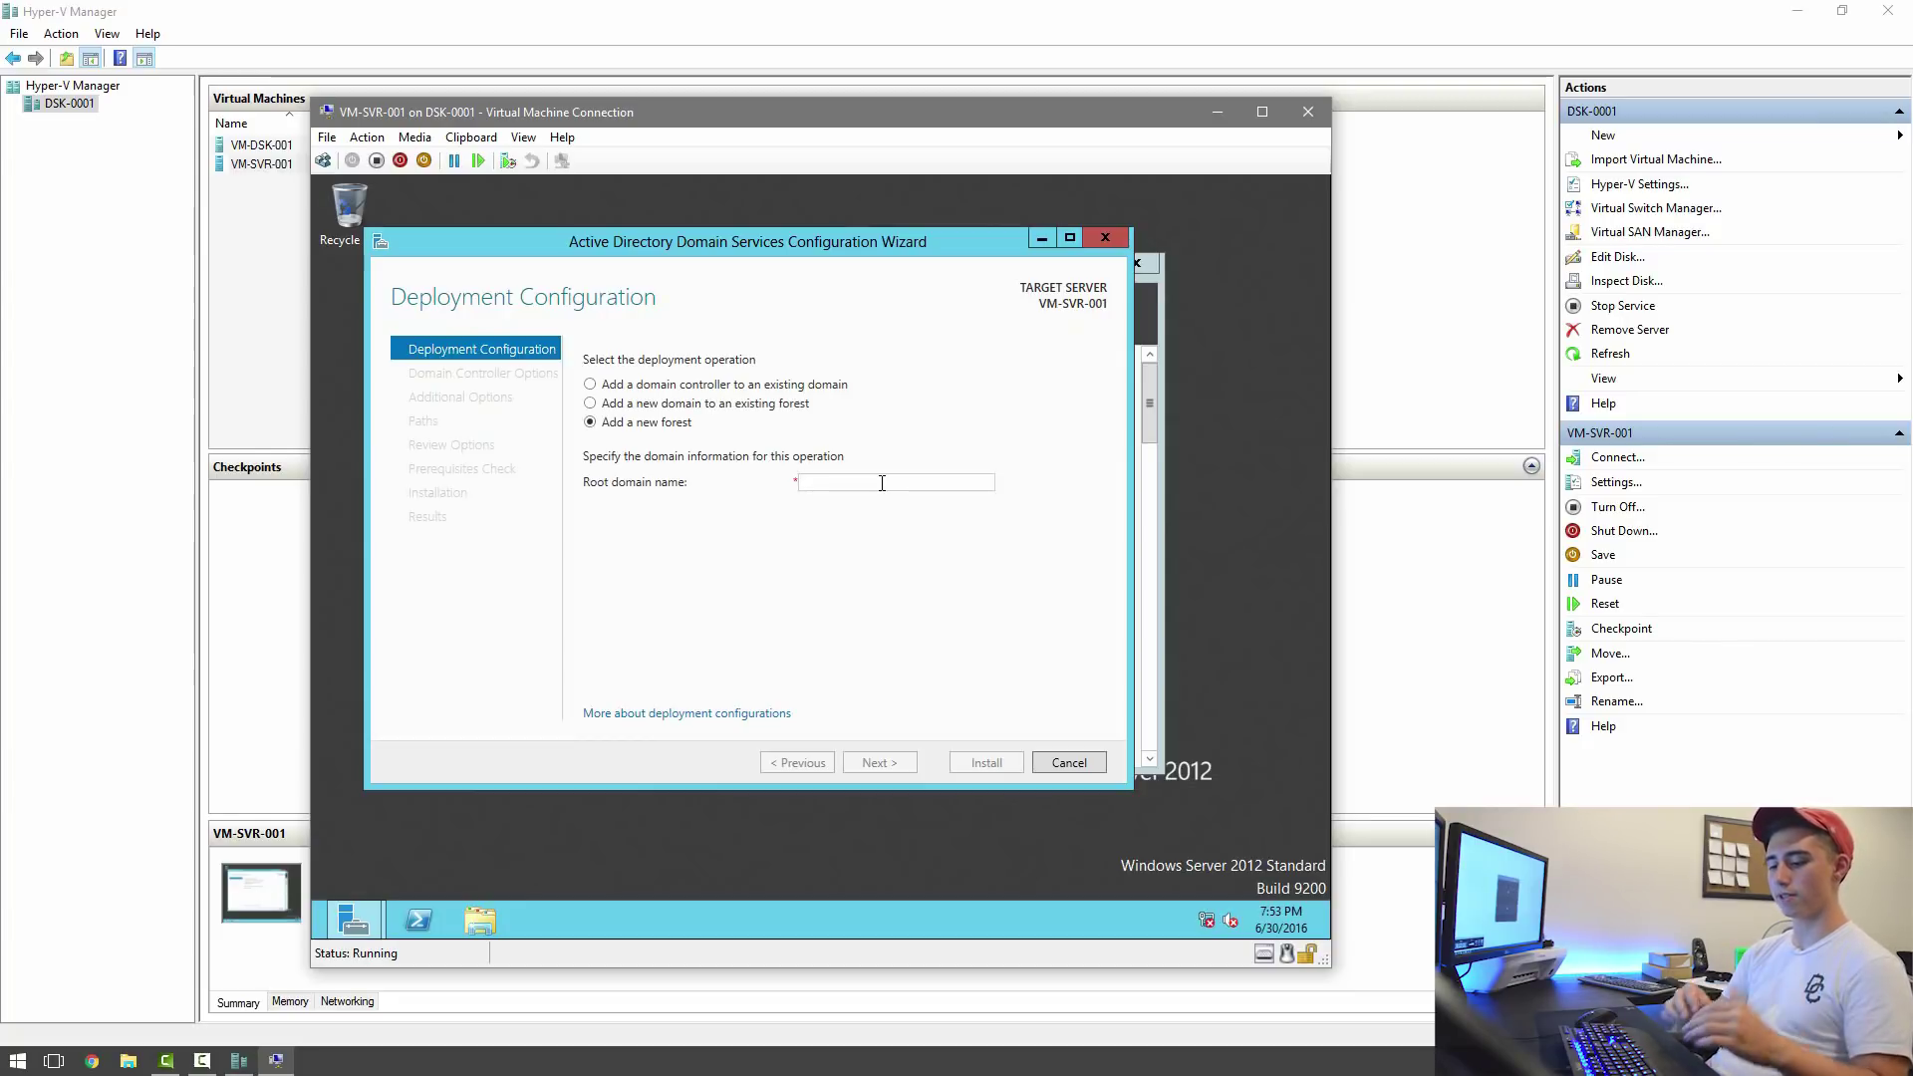
{"action": "type", "text": "jacktastic.net"}
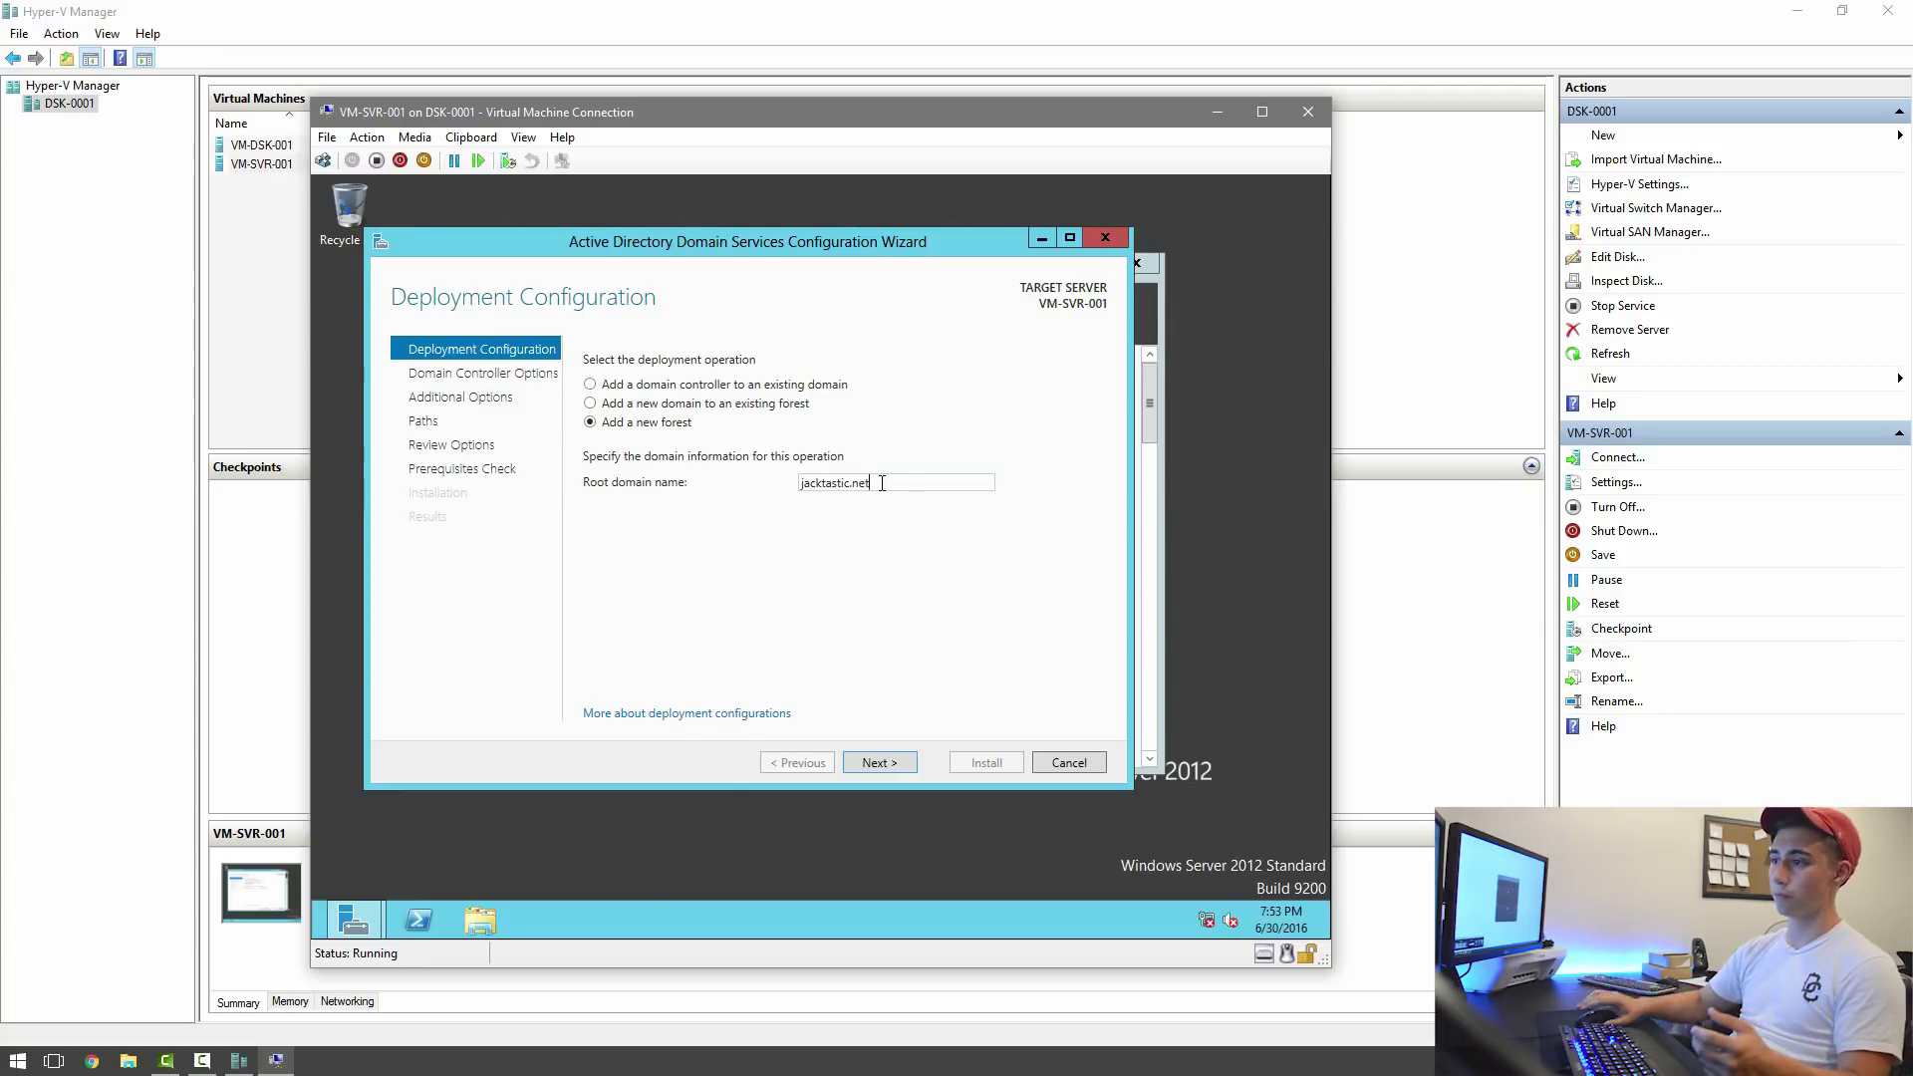
{"action": "left_click", "coordinate": [893, 763]}
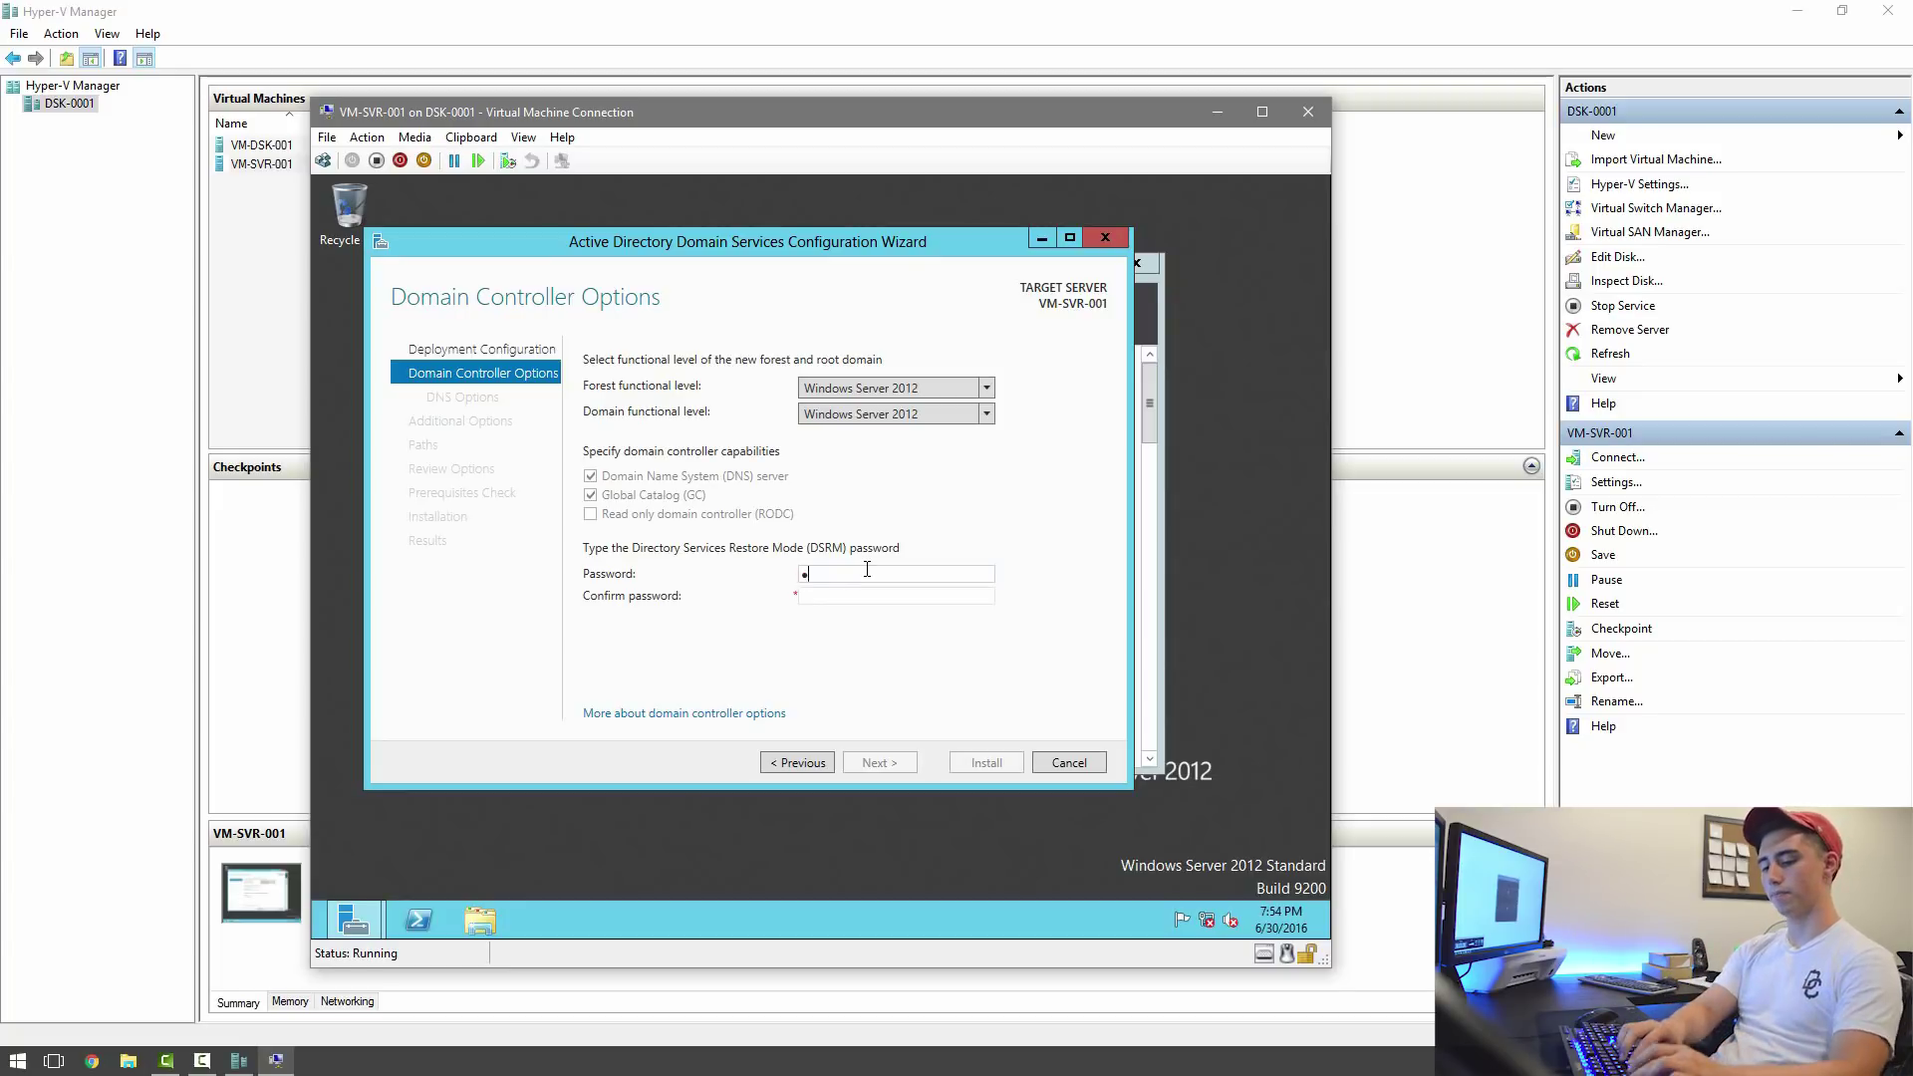
Enter and confirm the DSRM password, then continue past DNS Options.
{"action": "type", "text": "••••"}
{"action": "key", "text": "Tab"}
{"action": "type", "text": "•"}
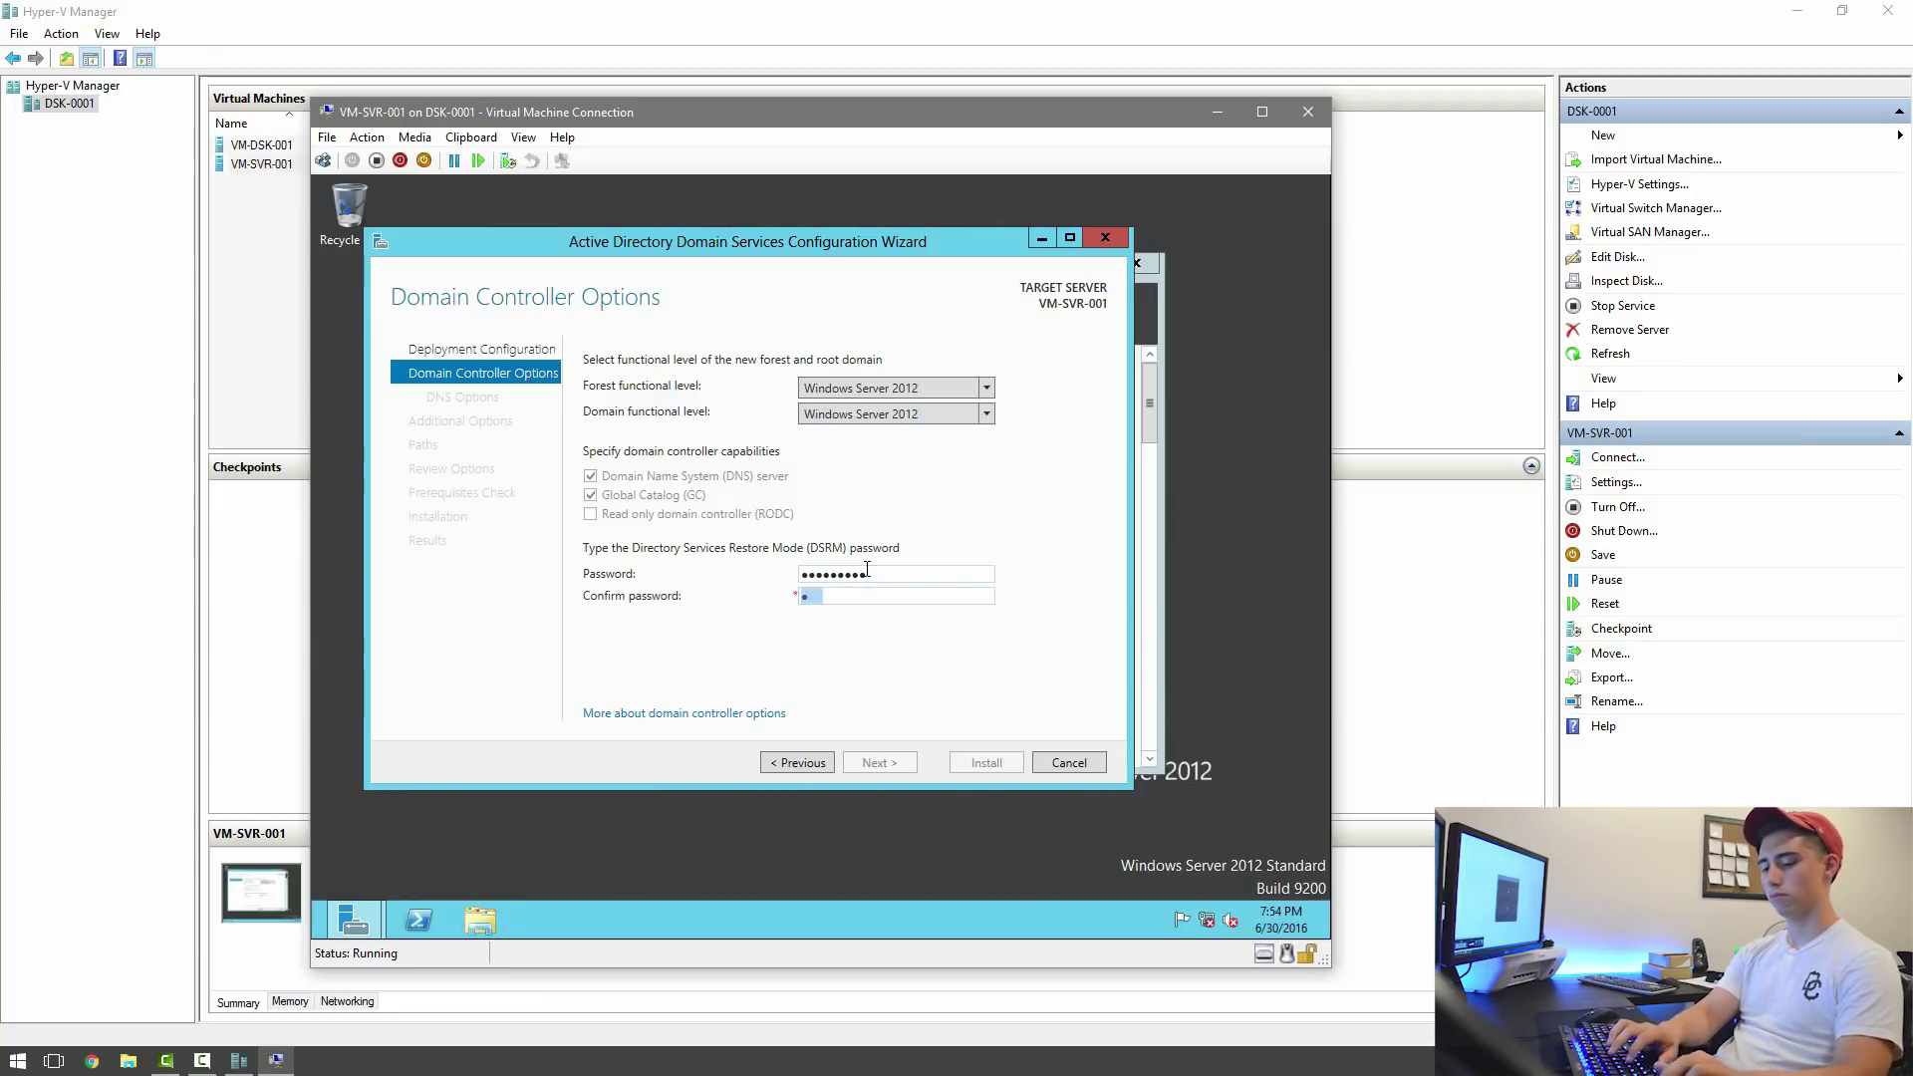
{"action": "key", "text": "BackSpace"}
{"action": "key", "text": "BackSpace"}
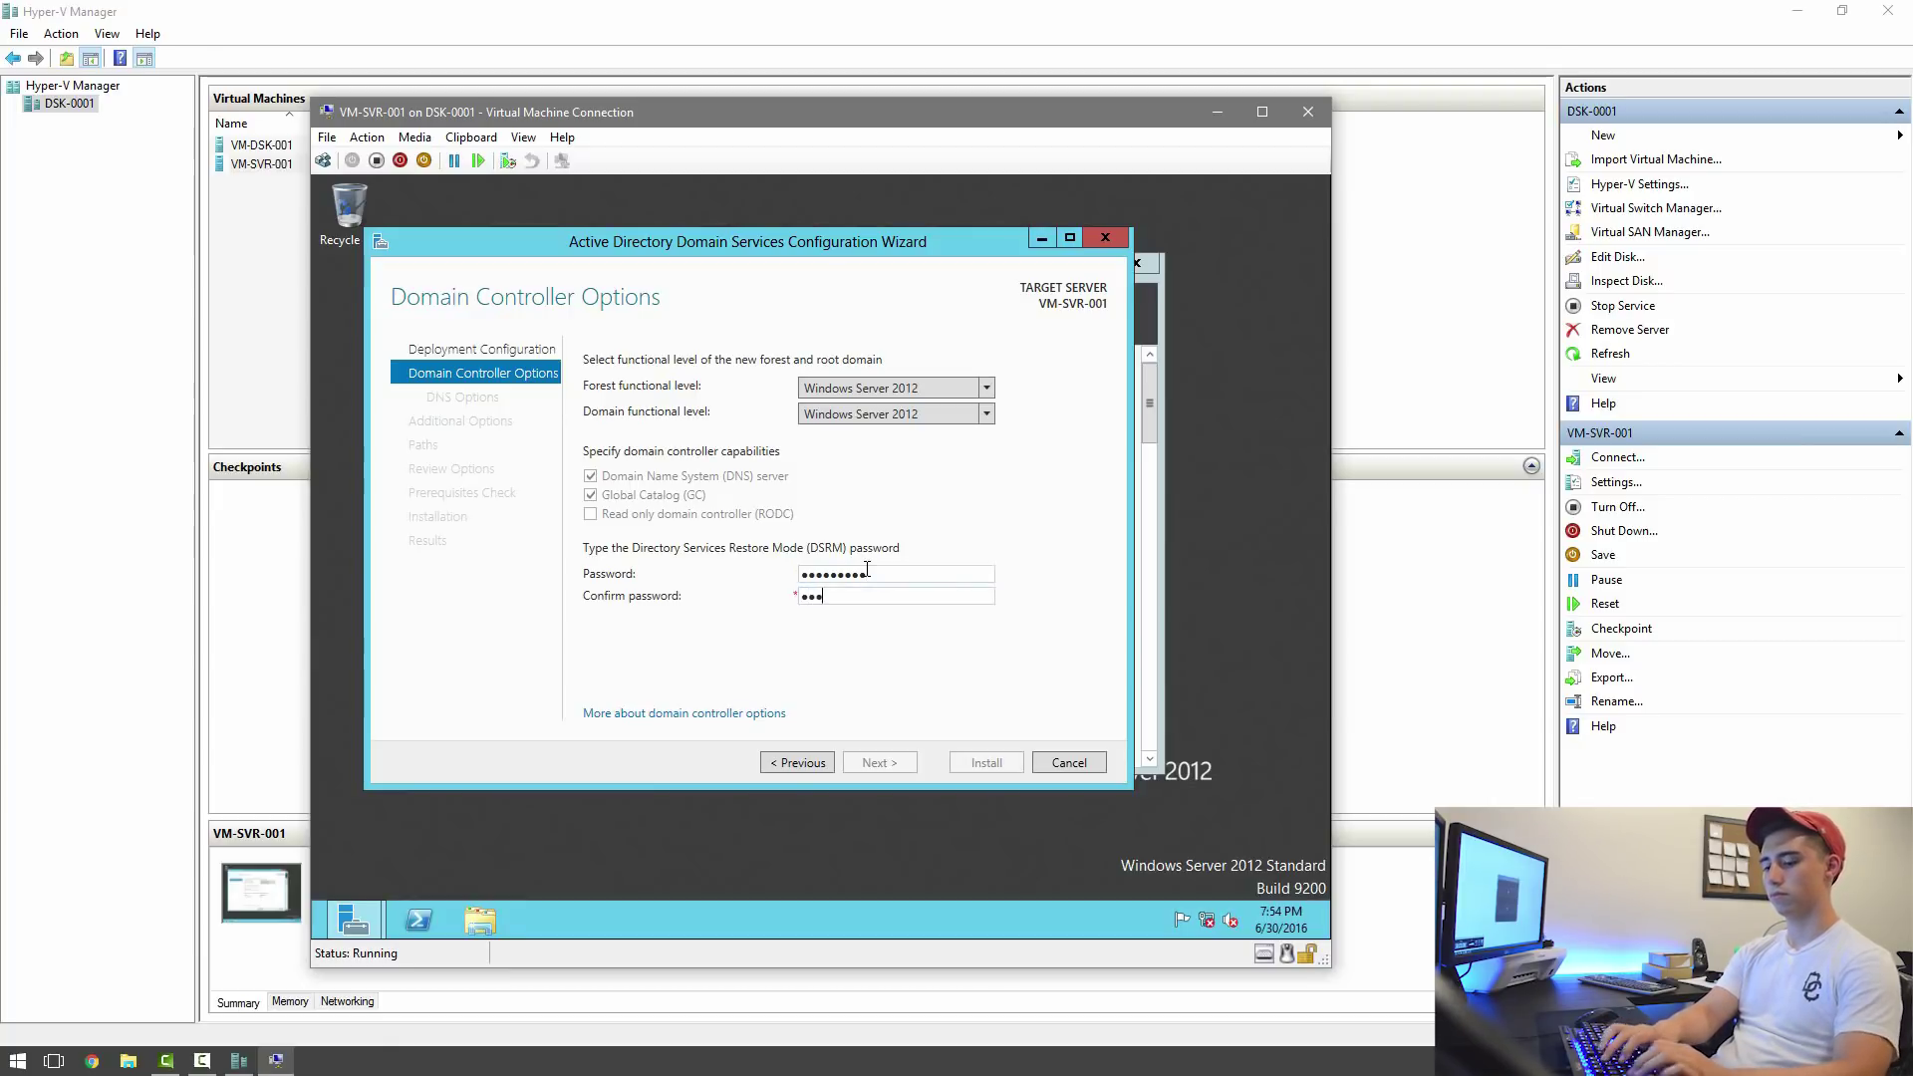
{"action": "type", "text": "••••••••"}
{"action": "key", "text": "Return"}
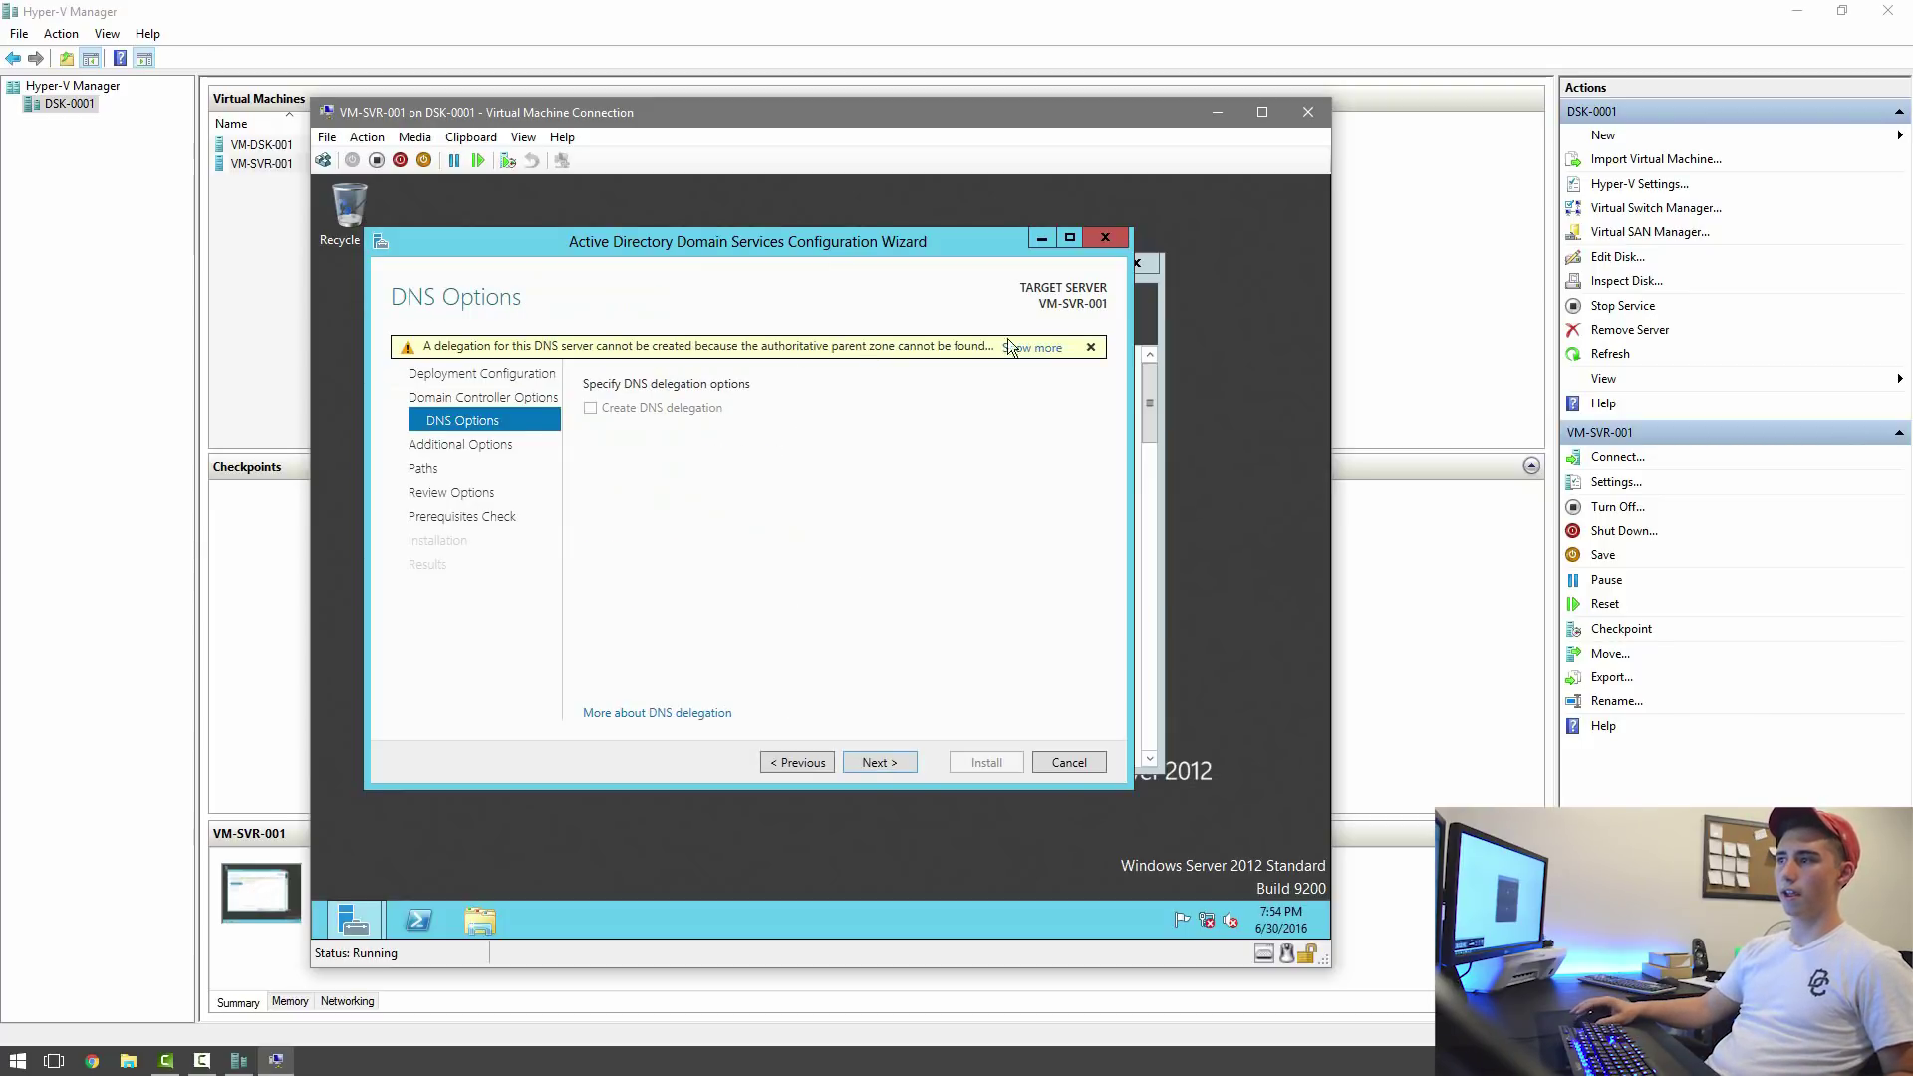
{"action": "left_click", "coordinate": [860, 757]}
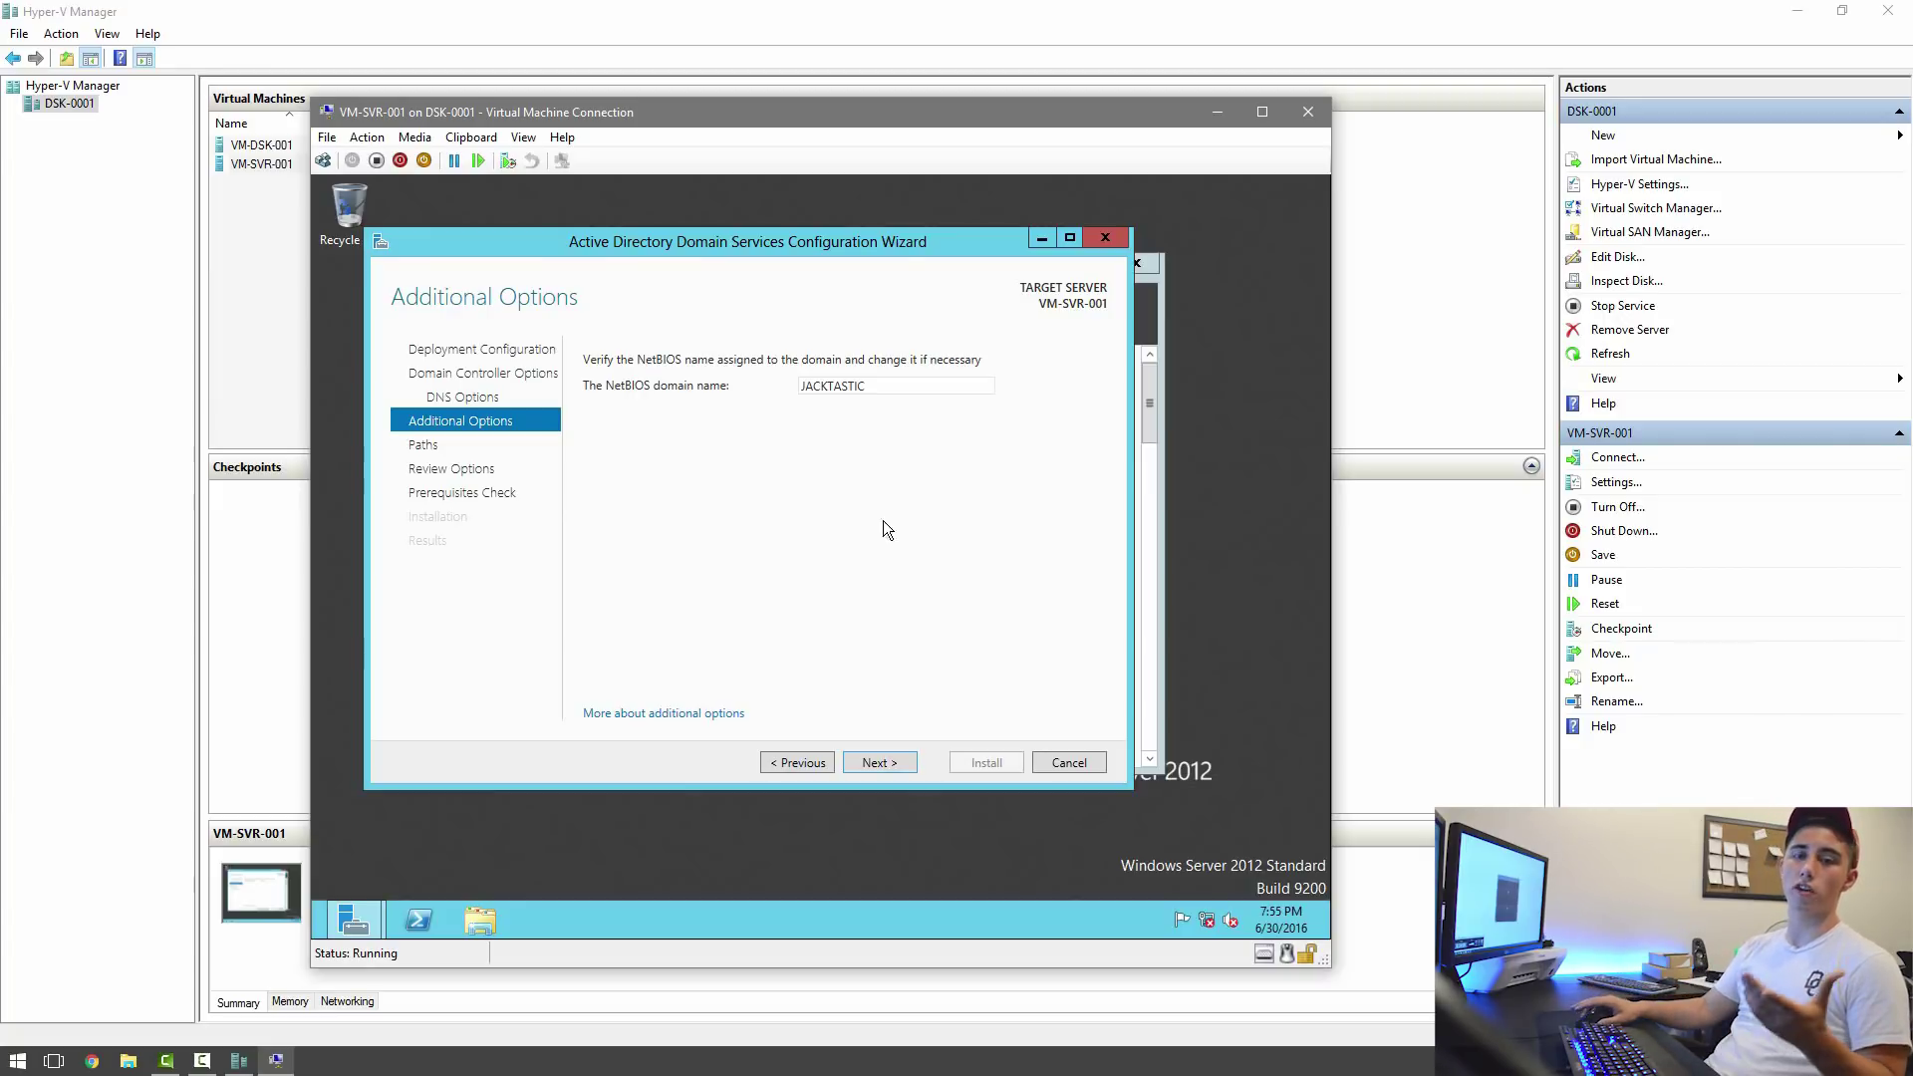
Accept the JACKTASTIC NetBIOS name and default database, log and SYSVOL paths, then review prerequisites results.
{"action": "left_click", "coordinate": [893, 764]}
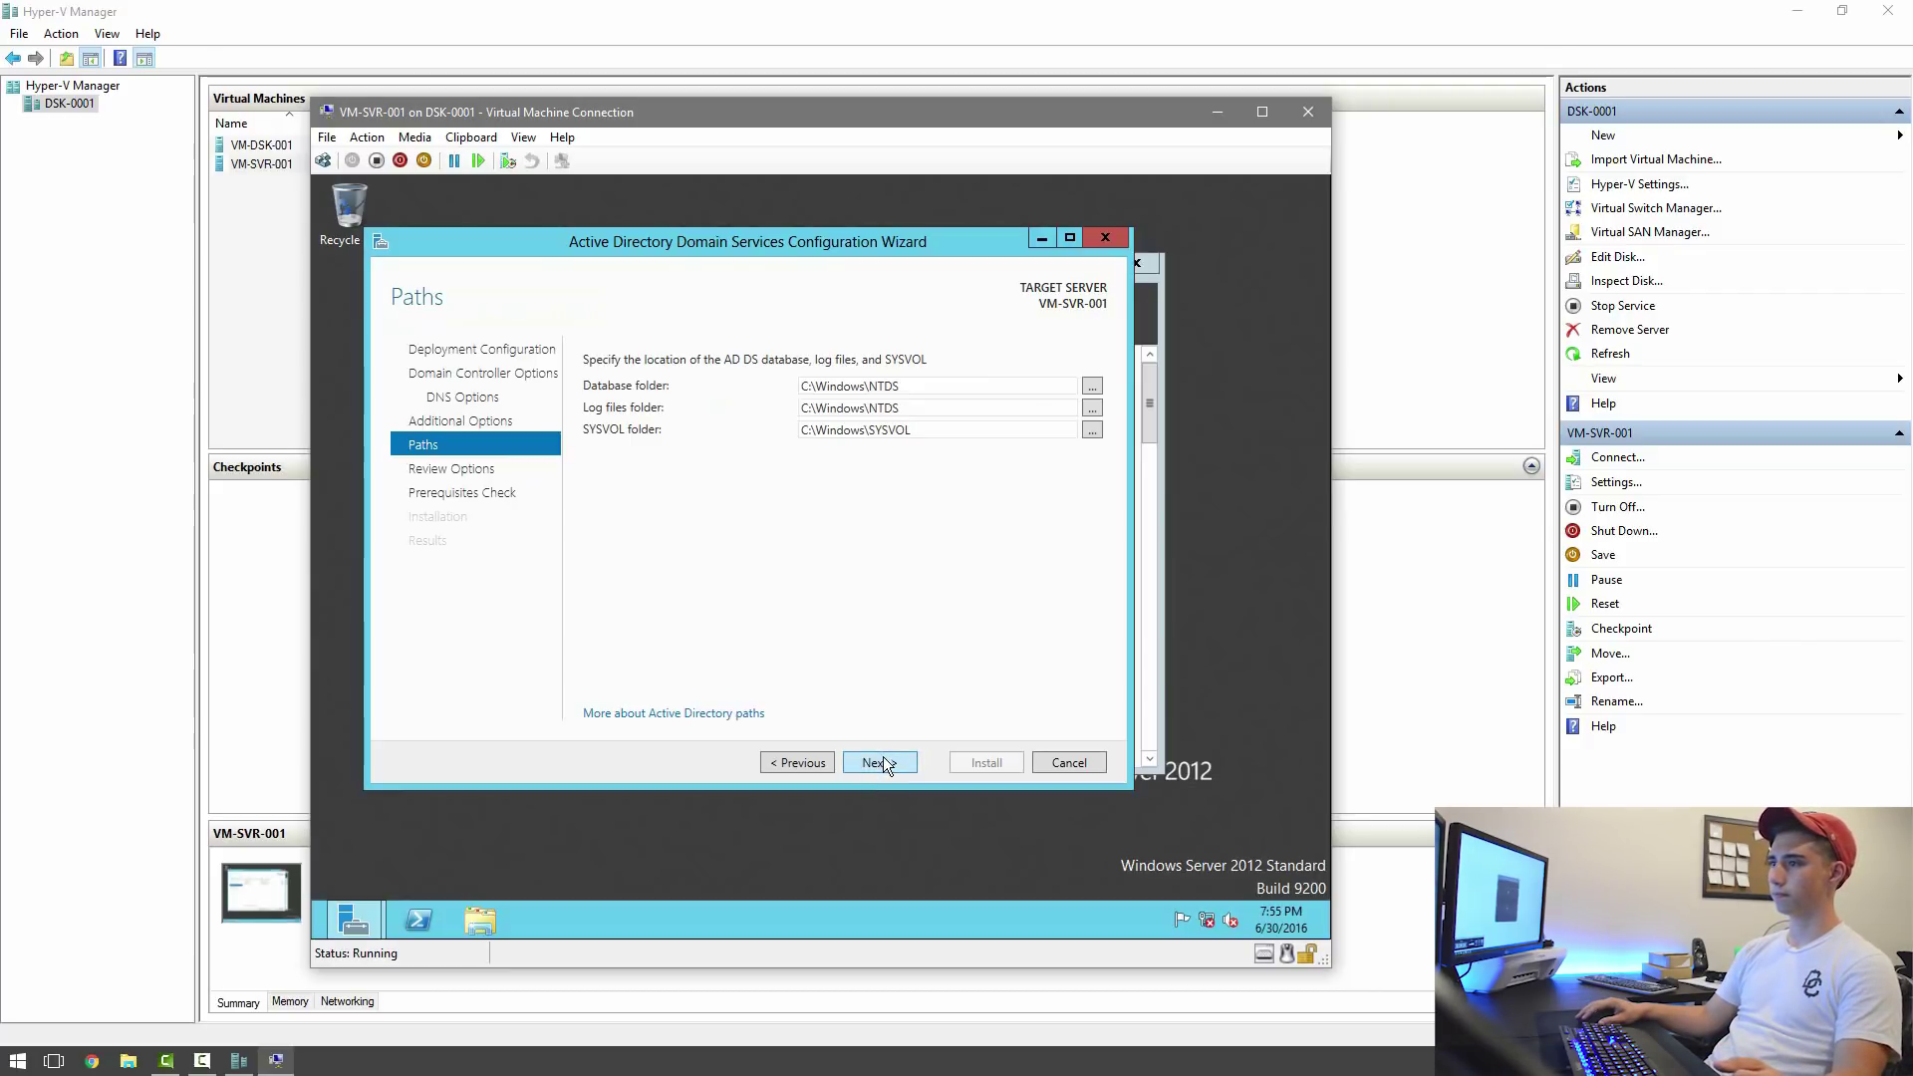
{"action": "left_click", "coordinate": [883, 759]}
{"action": "left_click", "coordinate": [868, 761]}
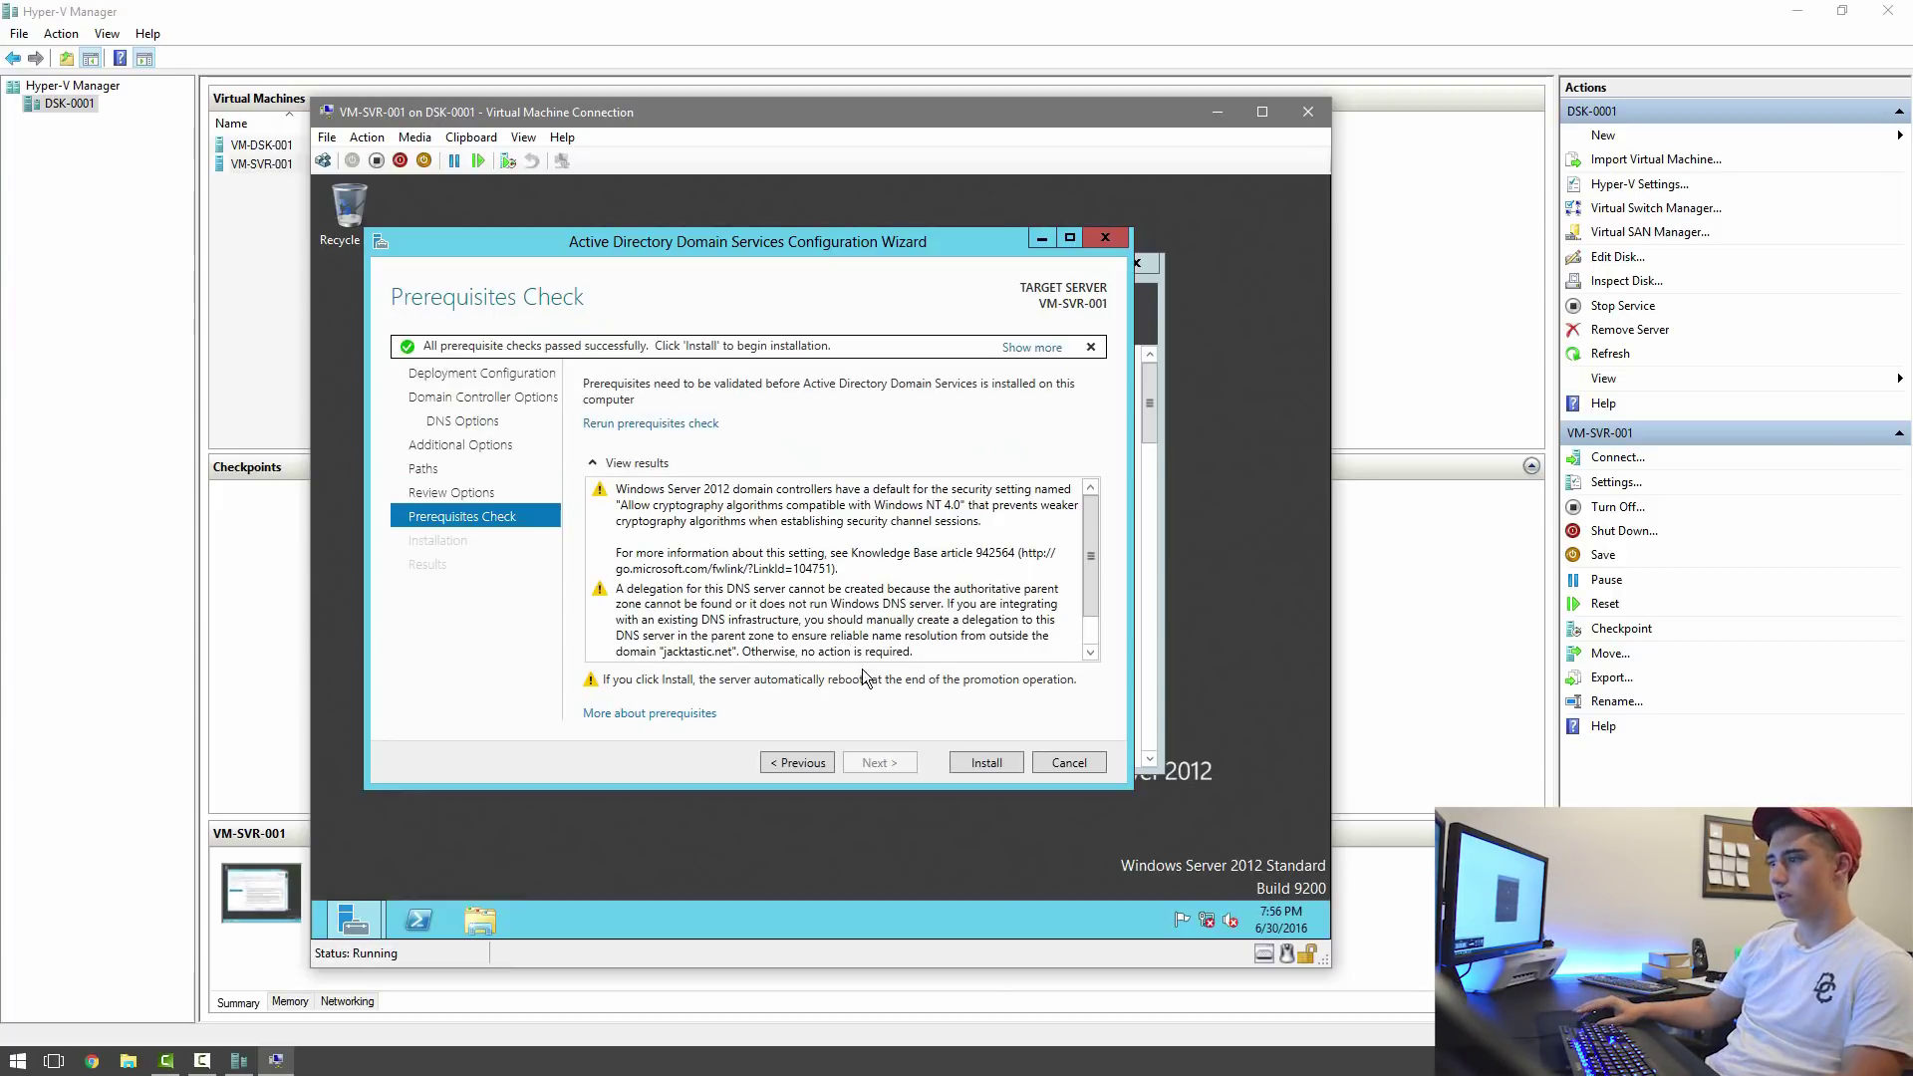
{"action": "scroll", "coordinate": [708, 545], "scroll_direction": "down", "scroll_amount": 1}
{"action": "scroll", "coordinate": [709, 553], "scroll_direction": "up", "scroll_amount": 1}
{"action": "scroll", "coordinate": [708, 598], "scroll_direction": "down", "scroll_amount": 1}
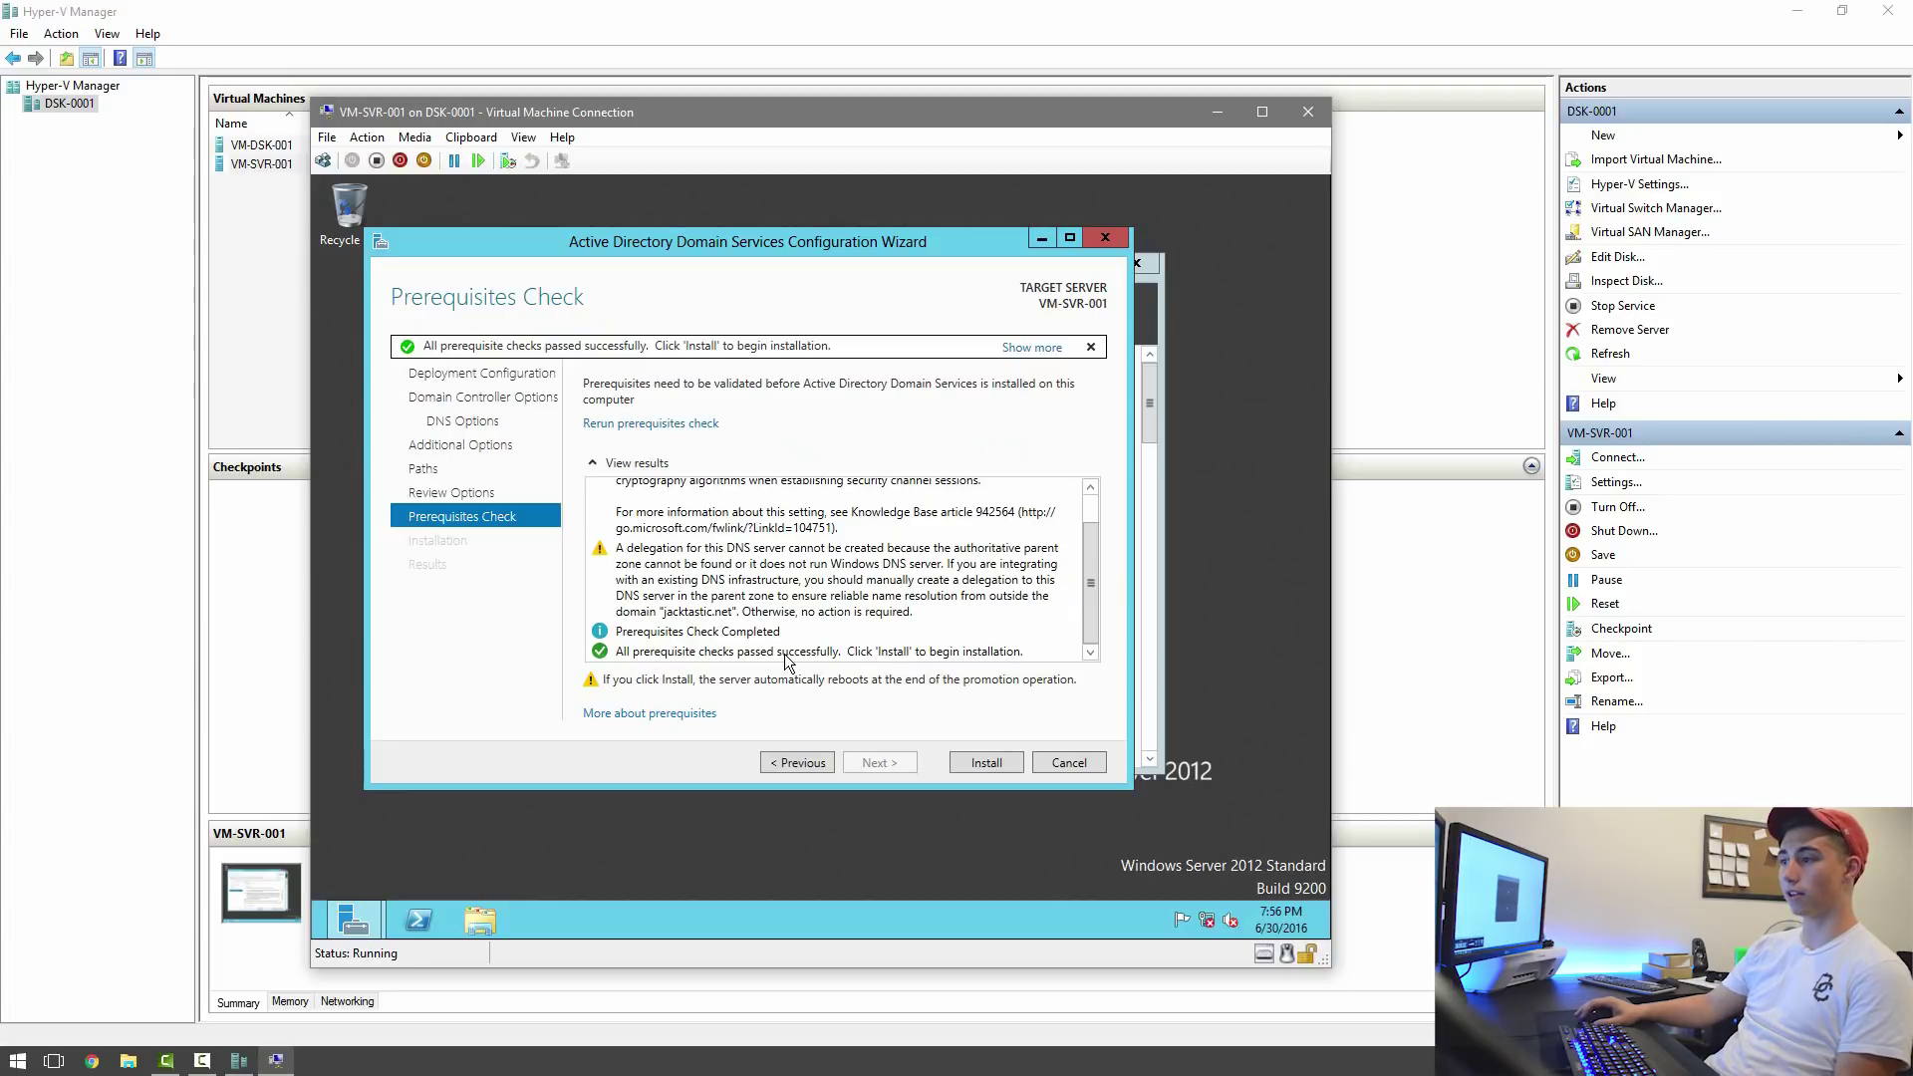
Install the domain controller, dismiss the sign-off notice, and close the configuration results.
{"action": "left_click", "coordinate": [982, 762]}
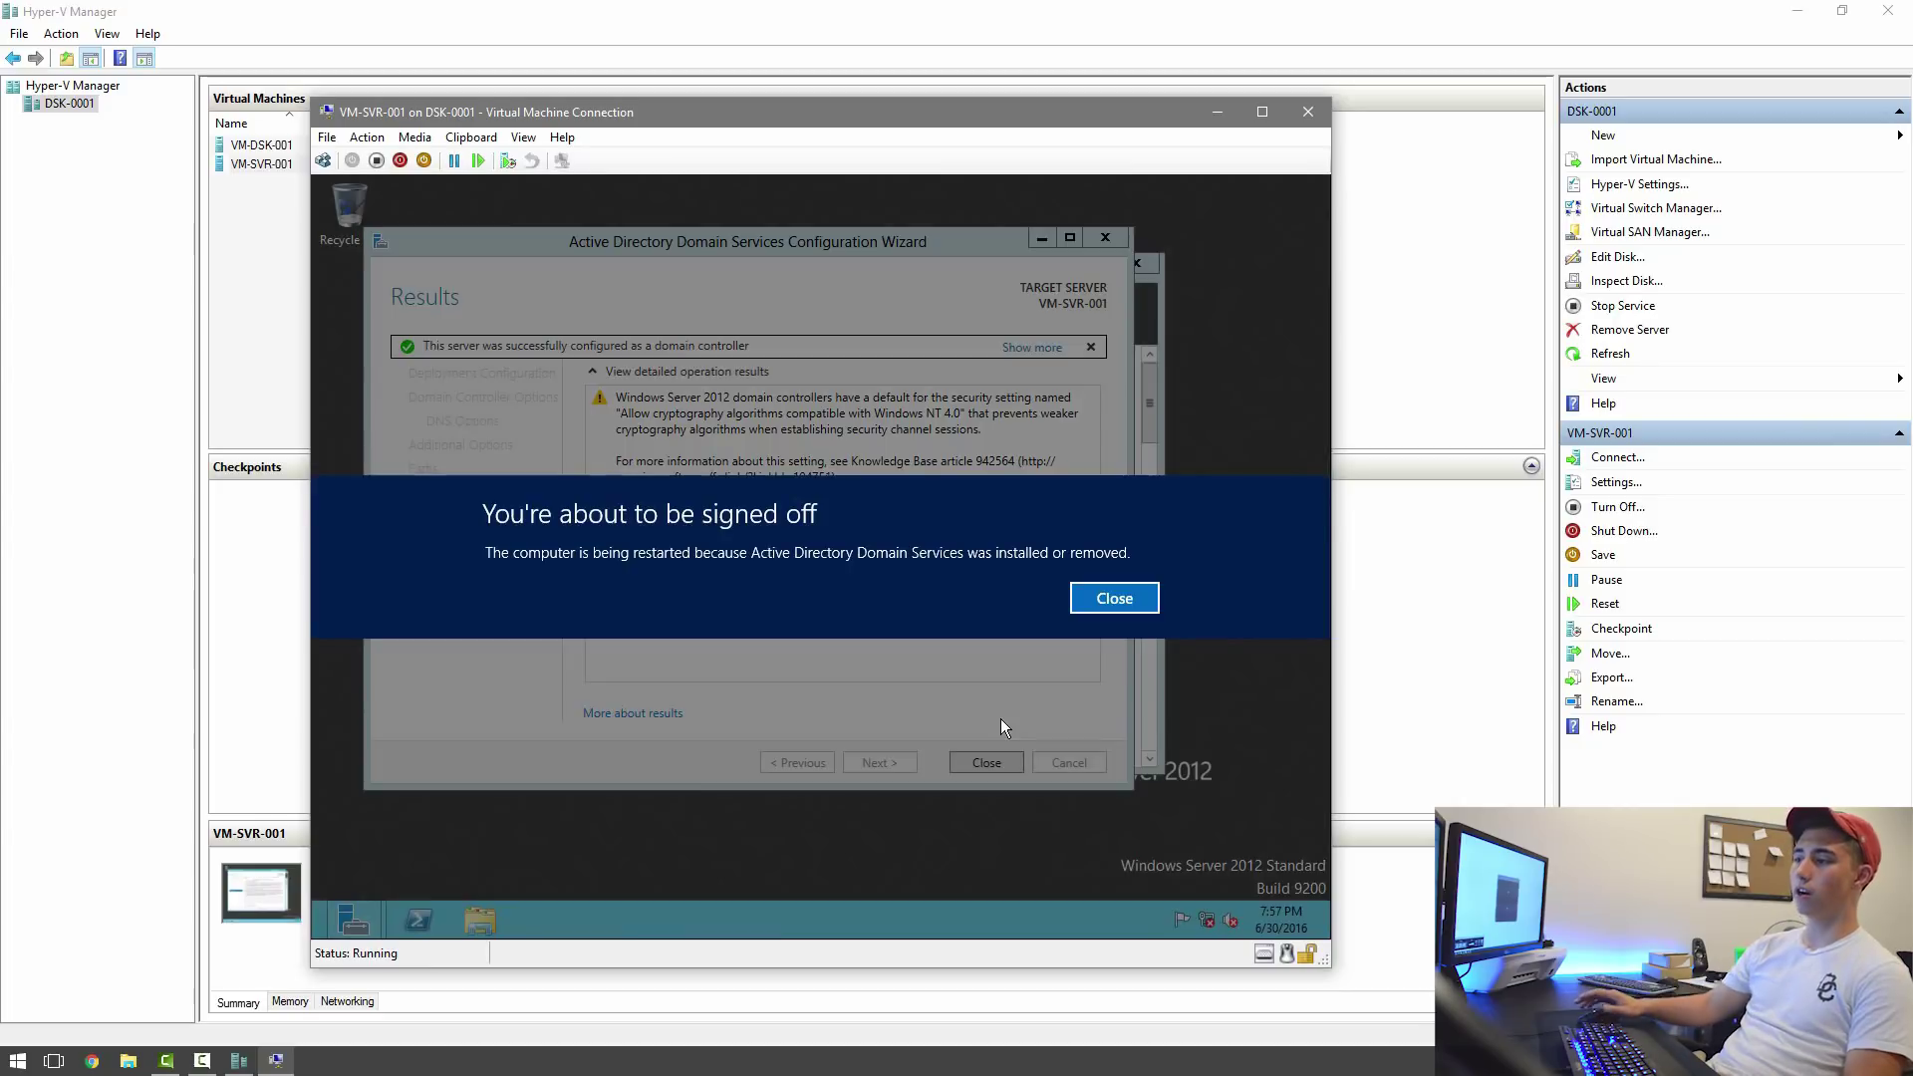
{"action": "left_click", "coordinate": [1078, 603]}
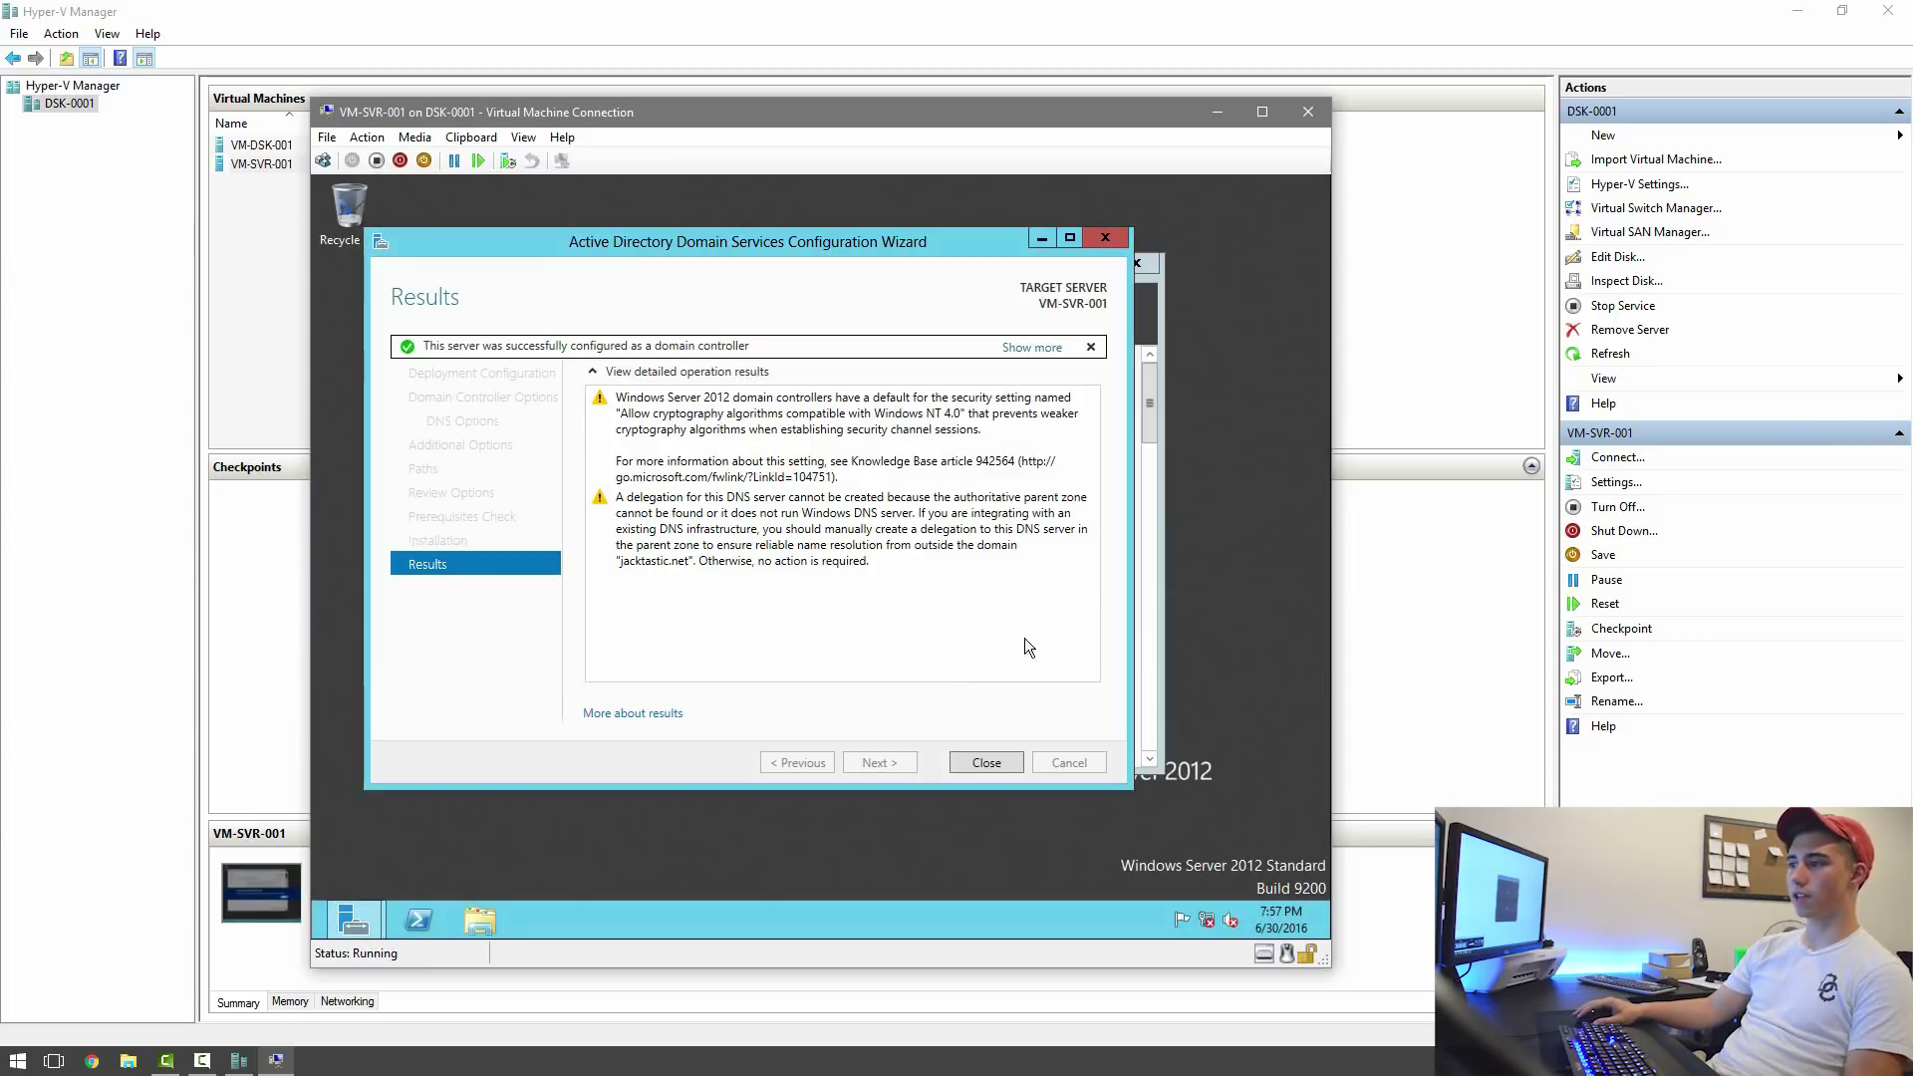
{"action": "left_click", "coordinate": [977, 764]}
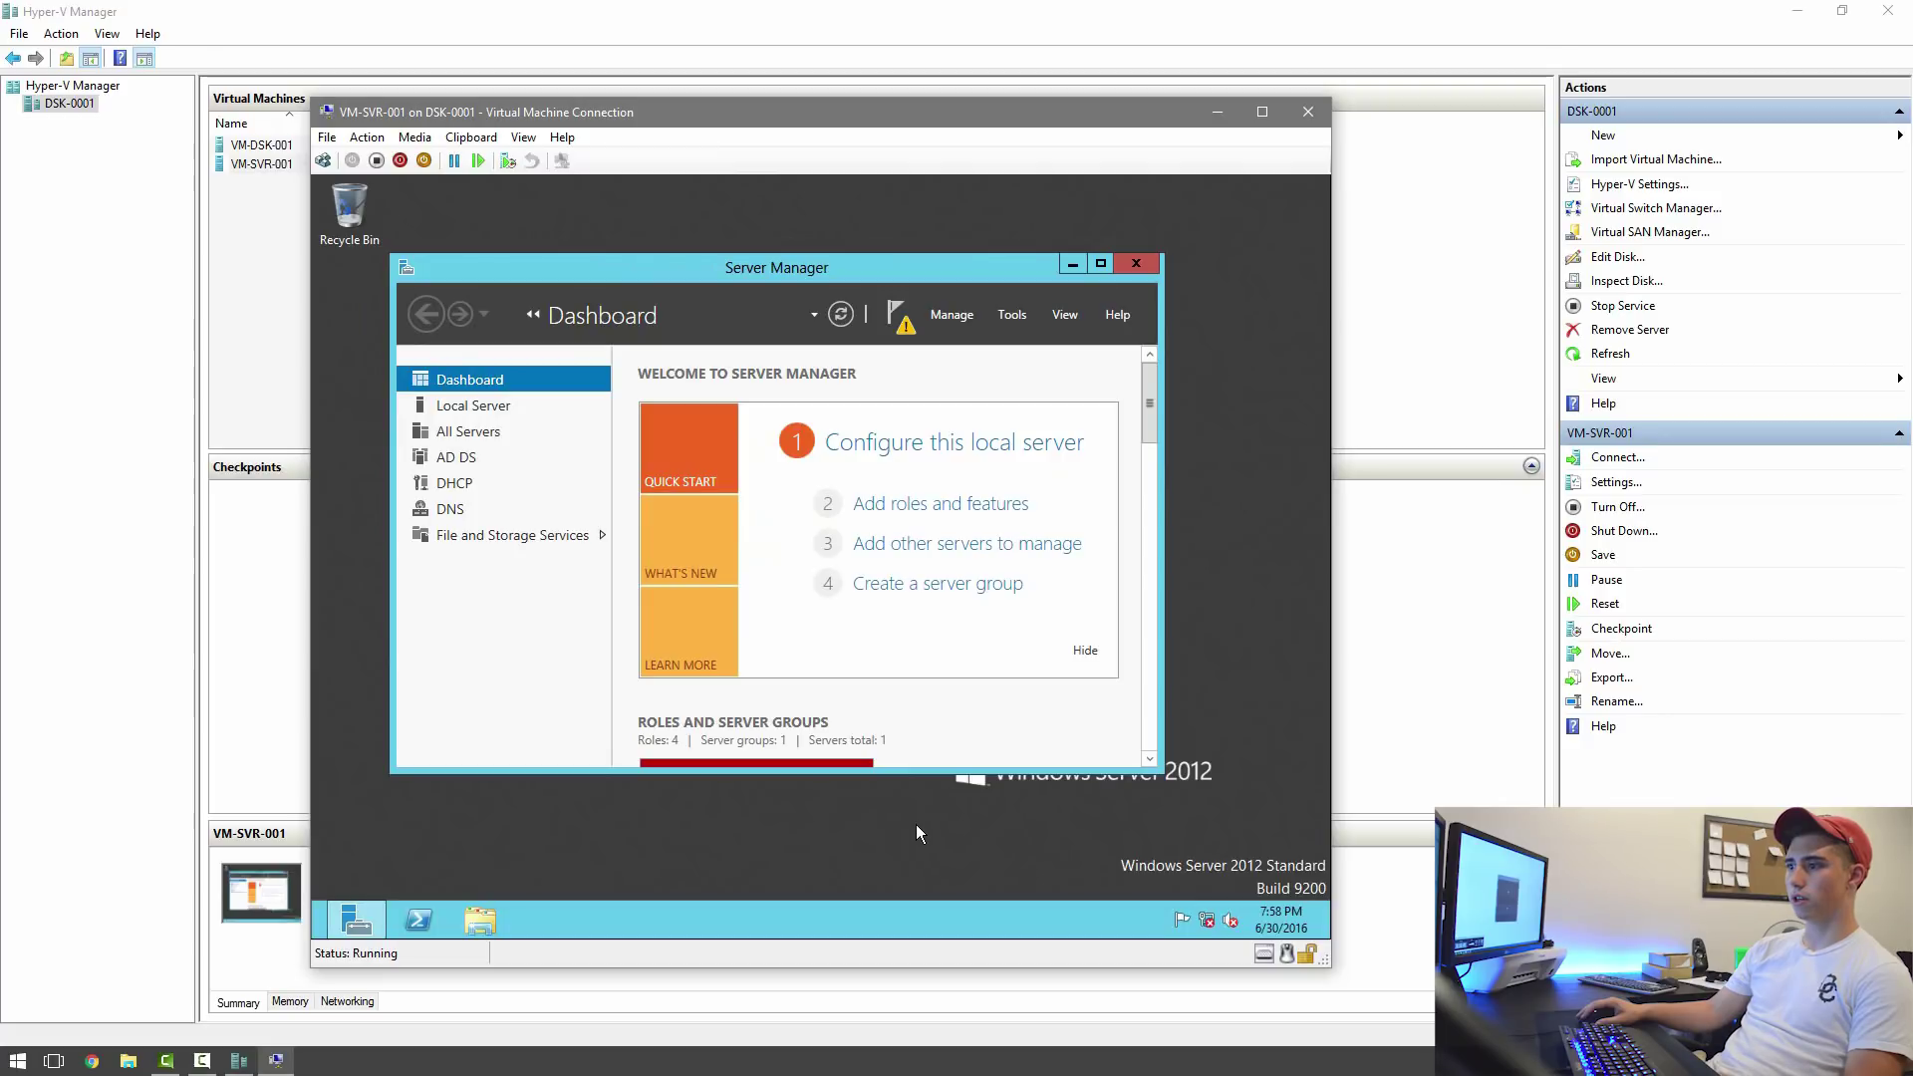
Restart the server from Settings > Power on the Start screen, confirming with the default reason.
{"action": "left_click", "coordinate": [319, 929]}
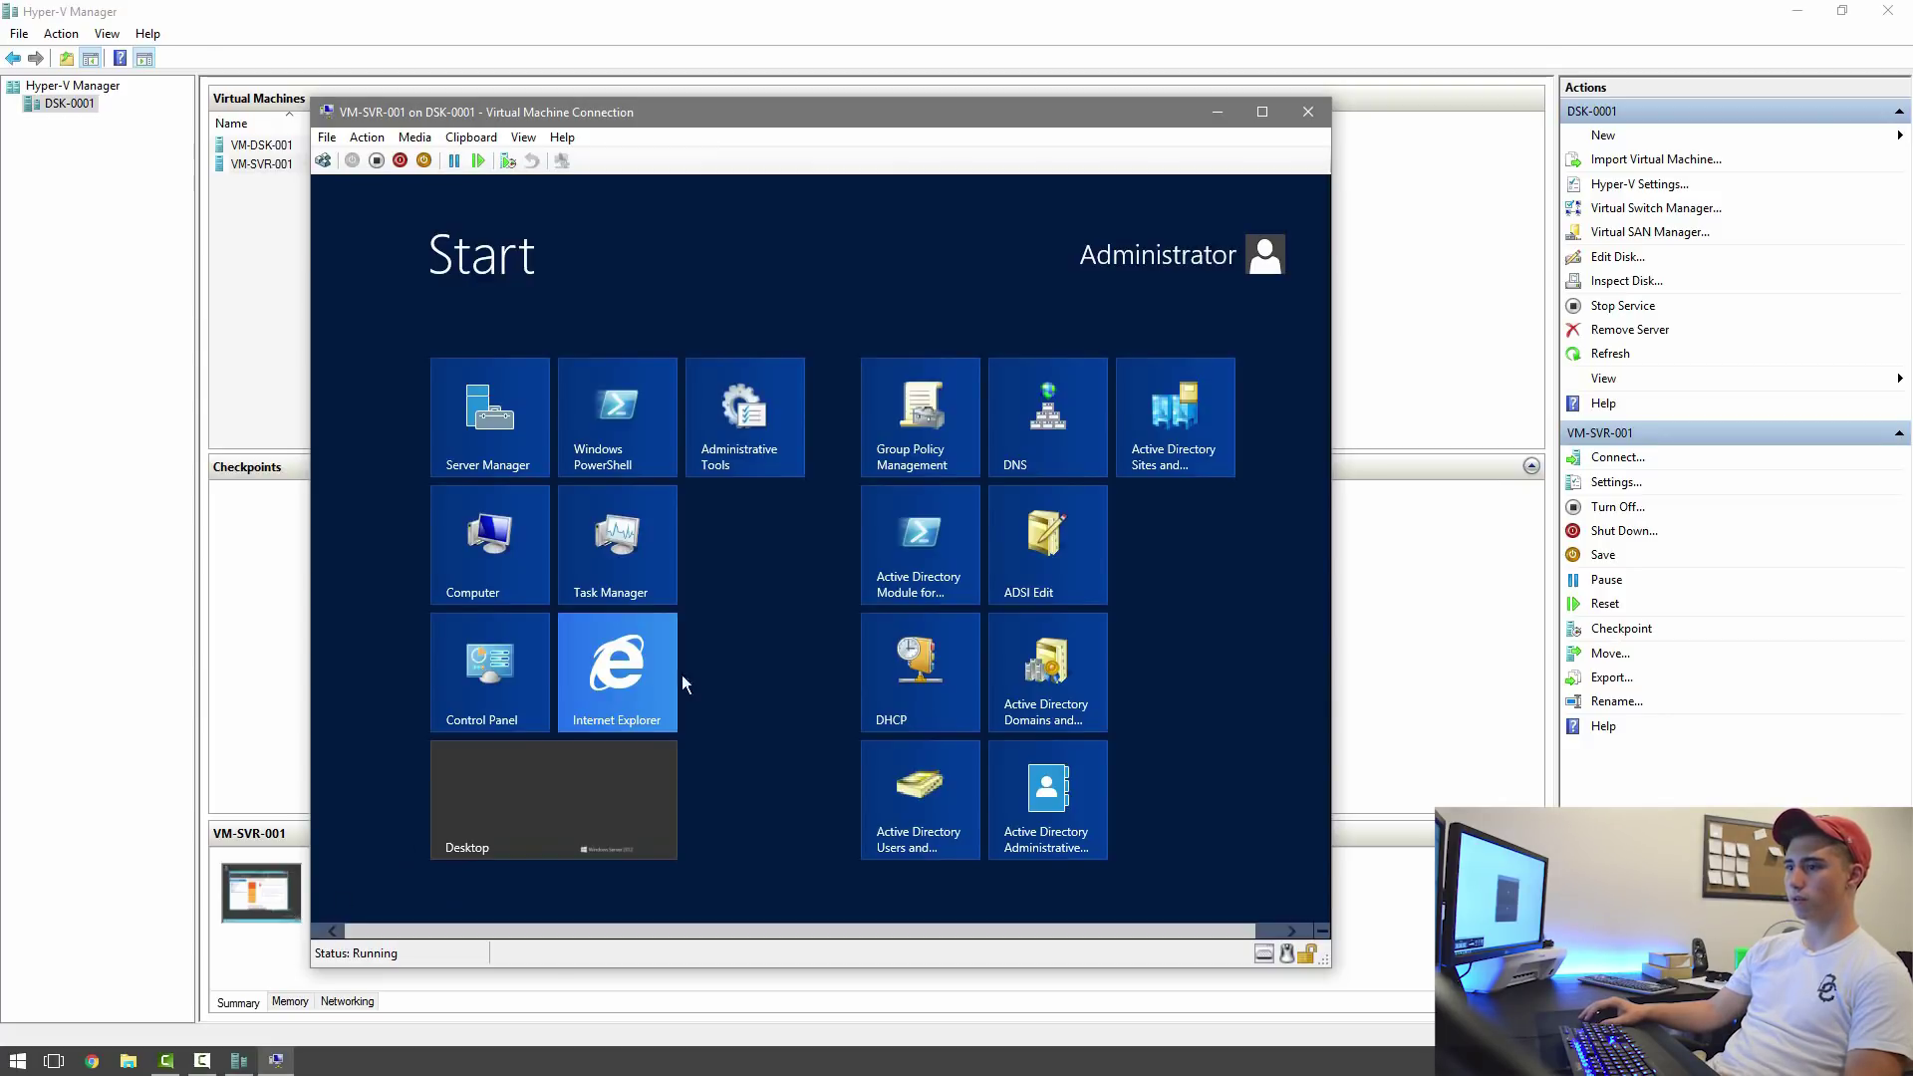
{"action": "mouse_move", "coordinate": [1325, 917]}
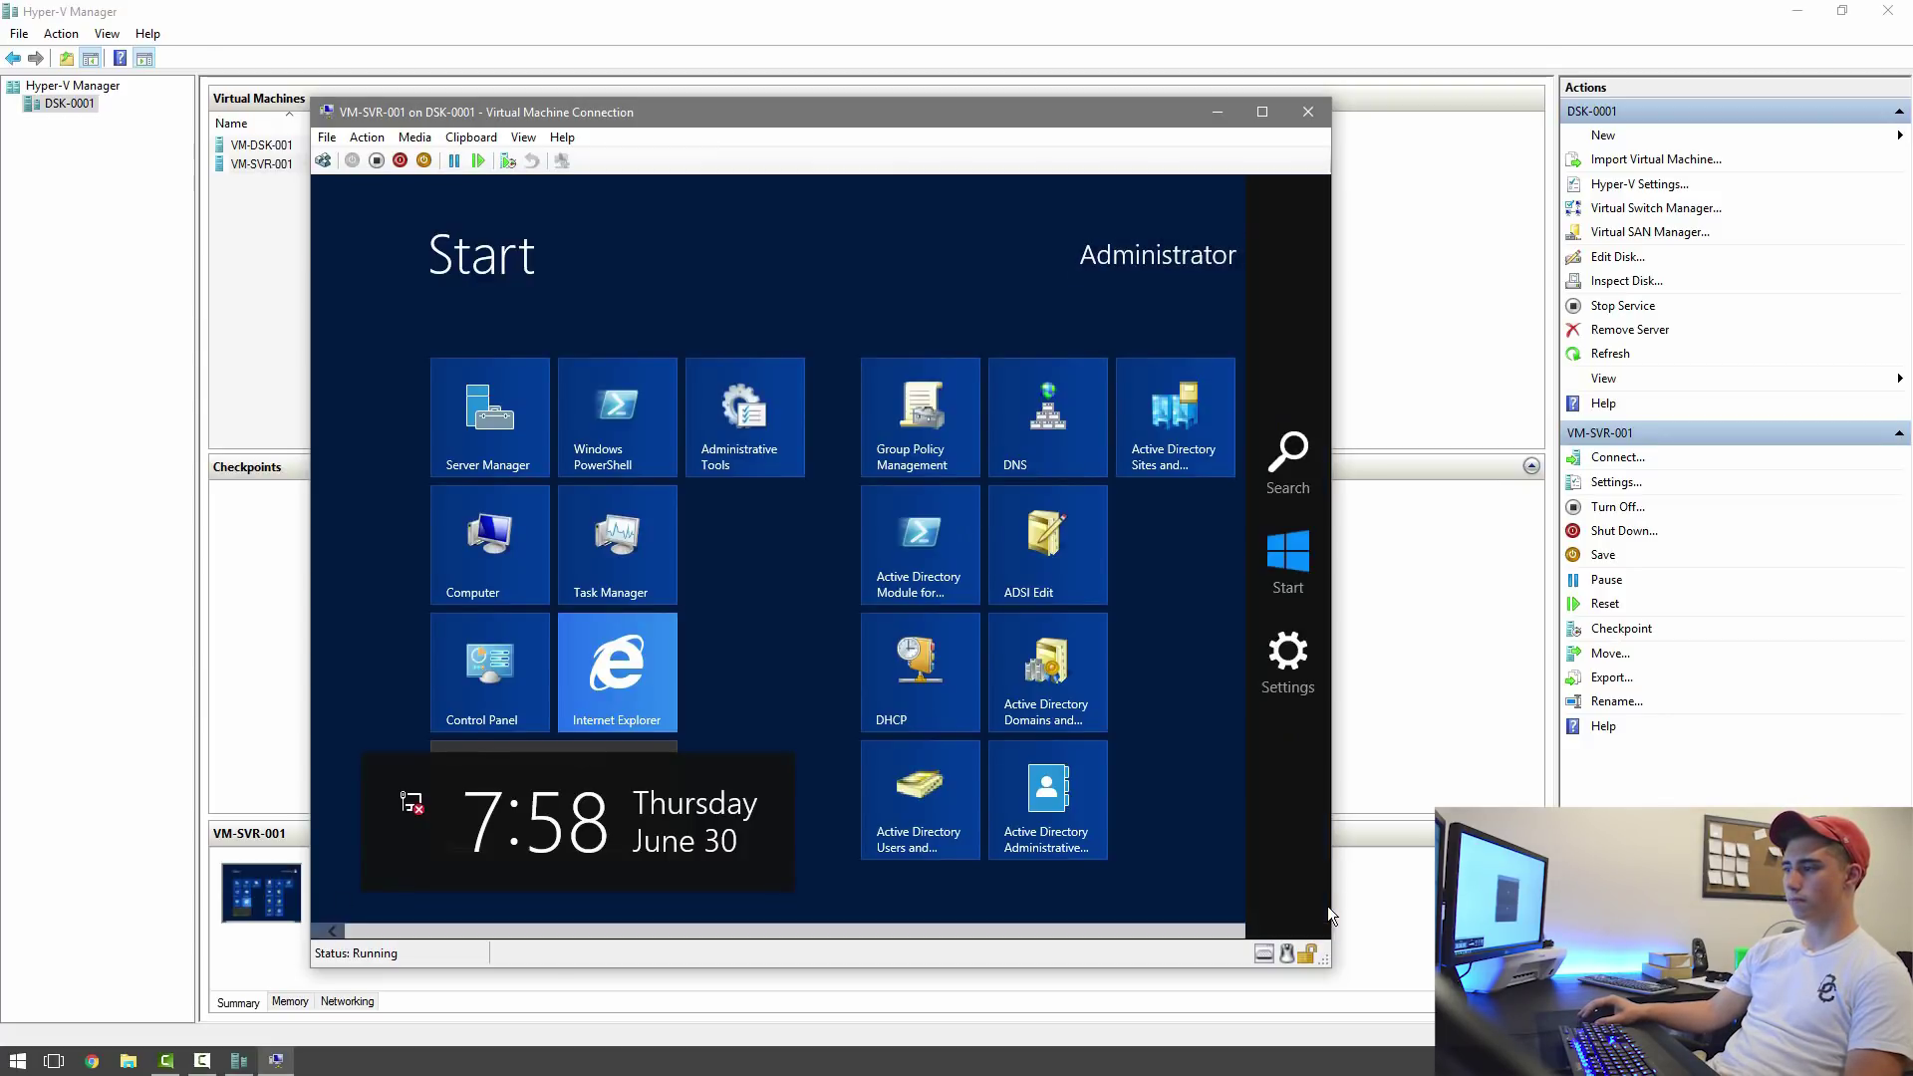
{"action": "left_click", "coordinate": [1286, 653]}
{"action": "left_click", "coordinate": [1168, 793]}
{"action": "left_click", "coordinate": [1161, 737]}
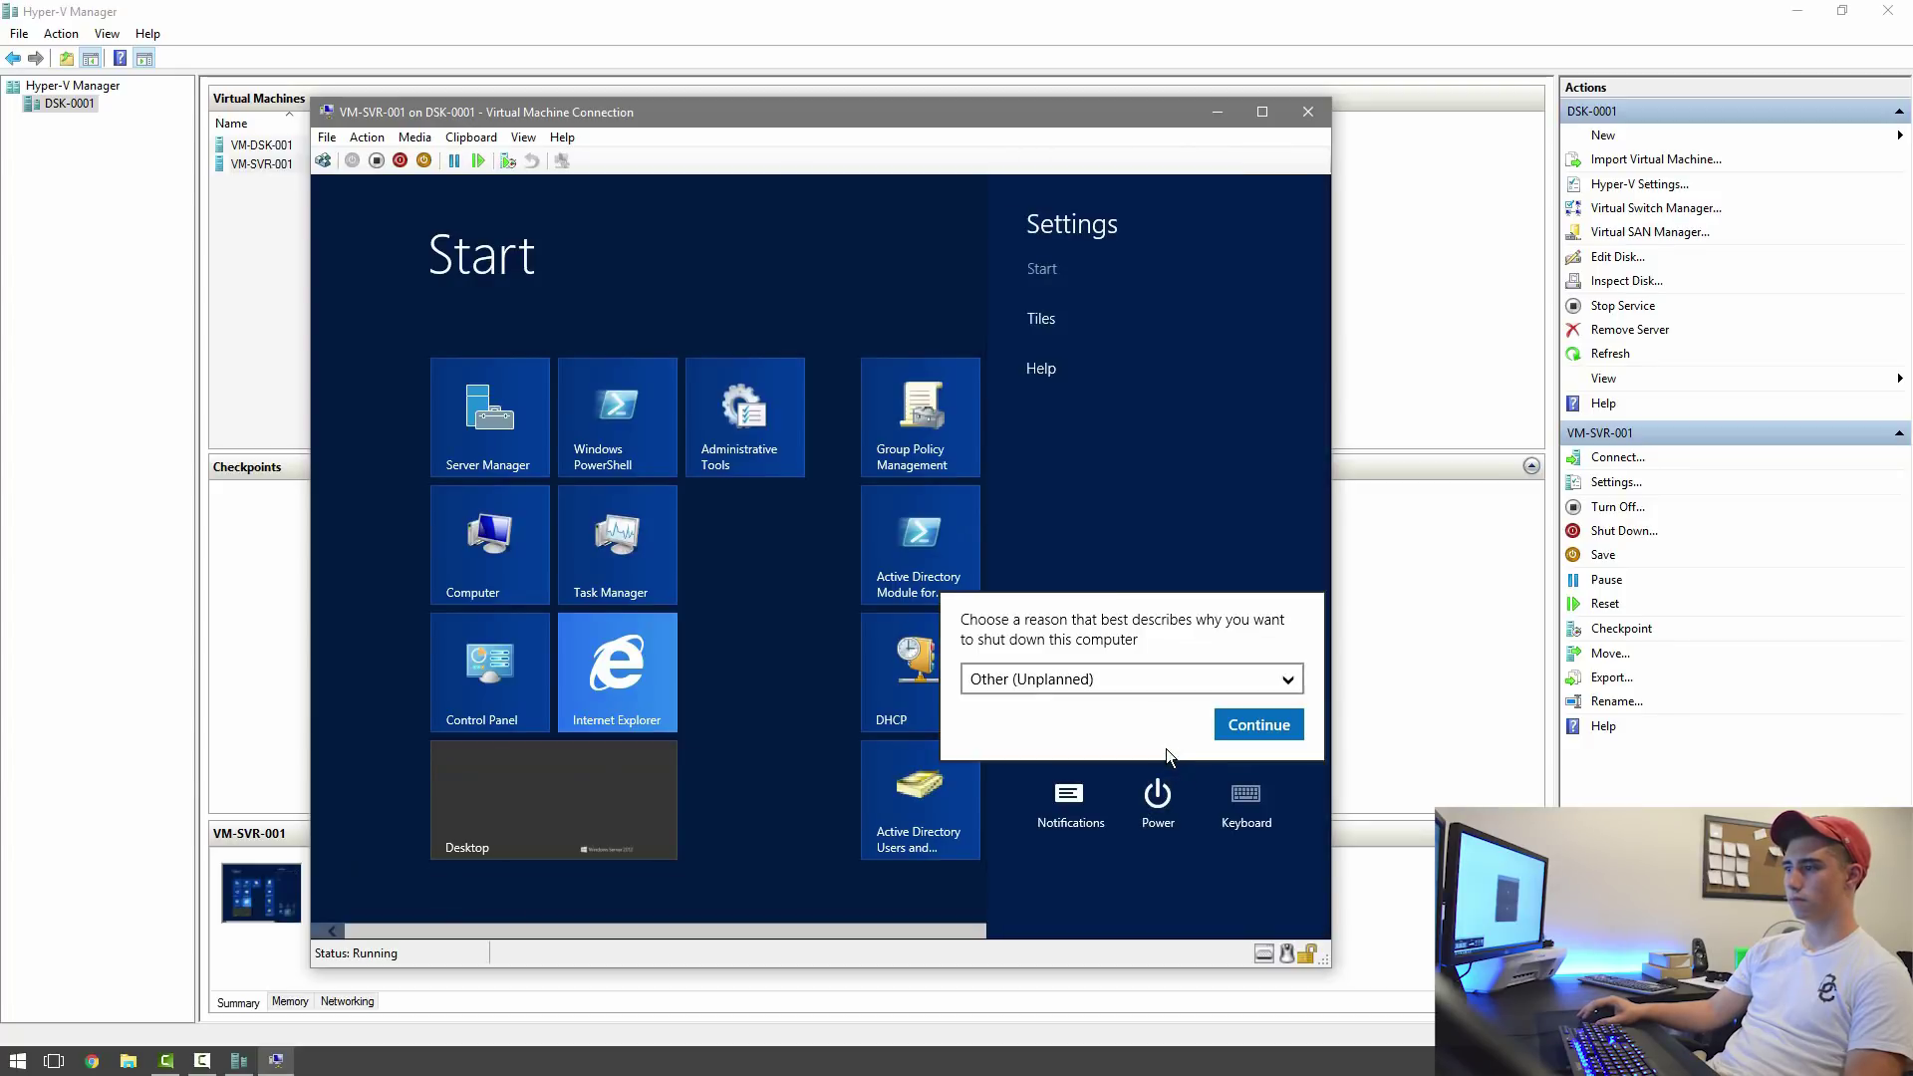
{"action": "left_click", "coordinate": [1221, 724]}
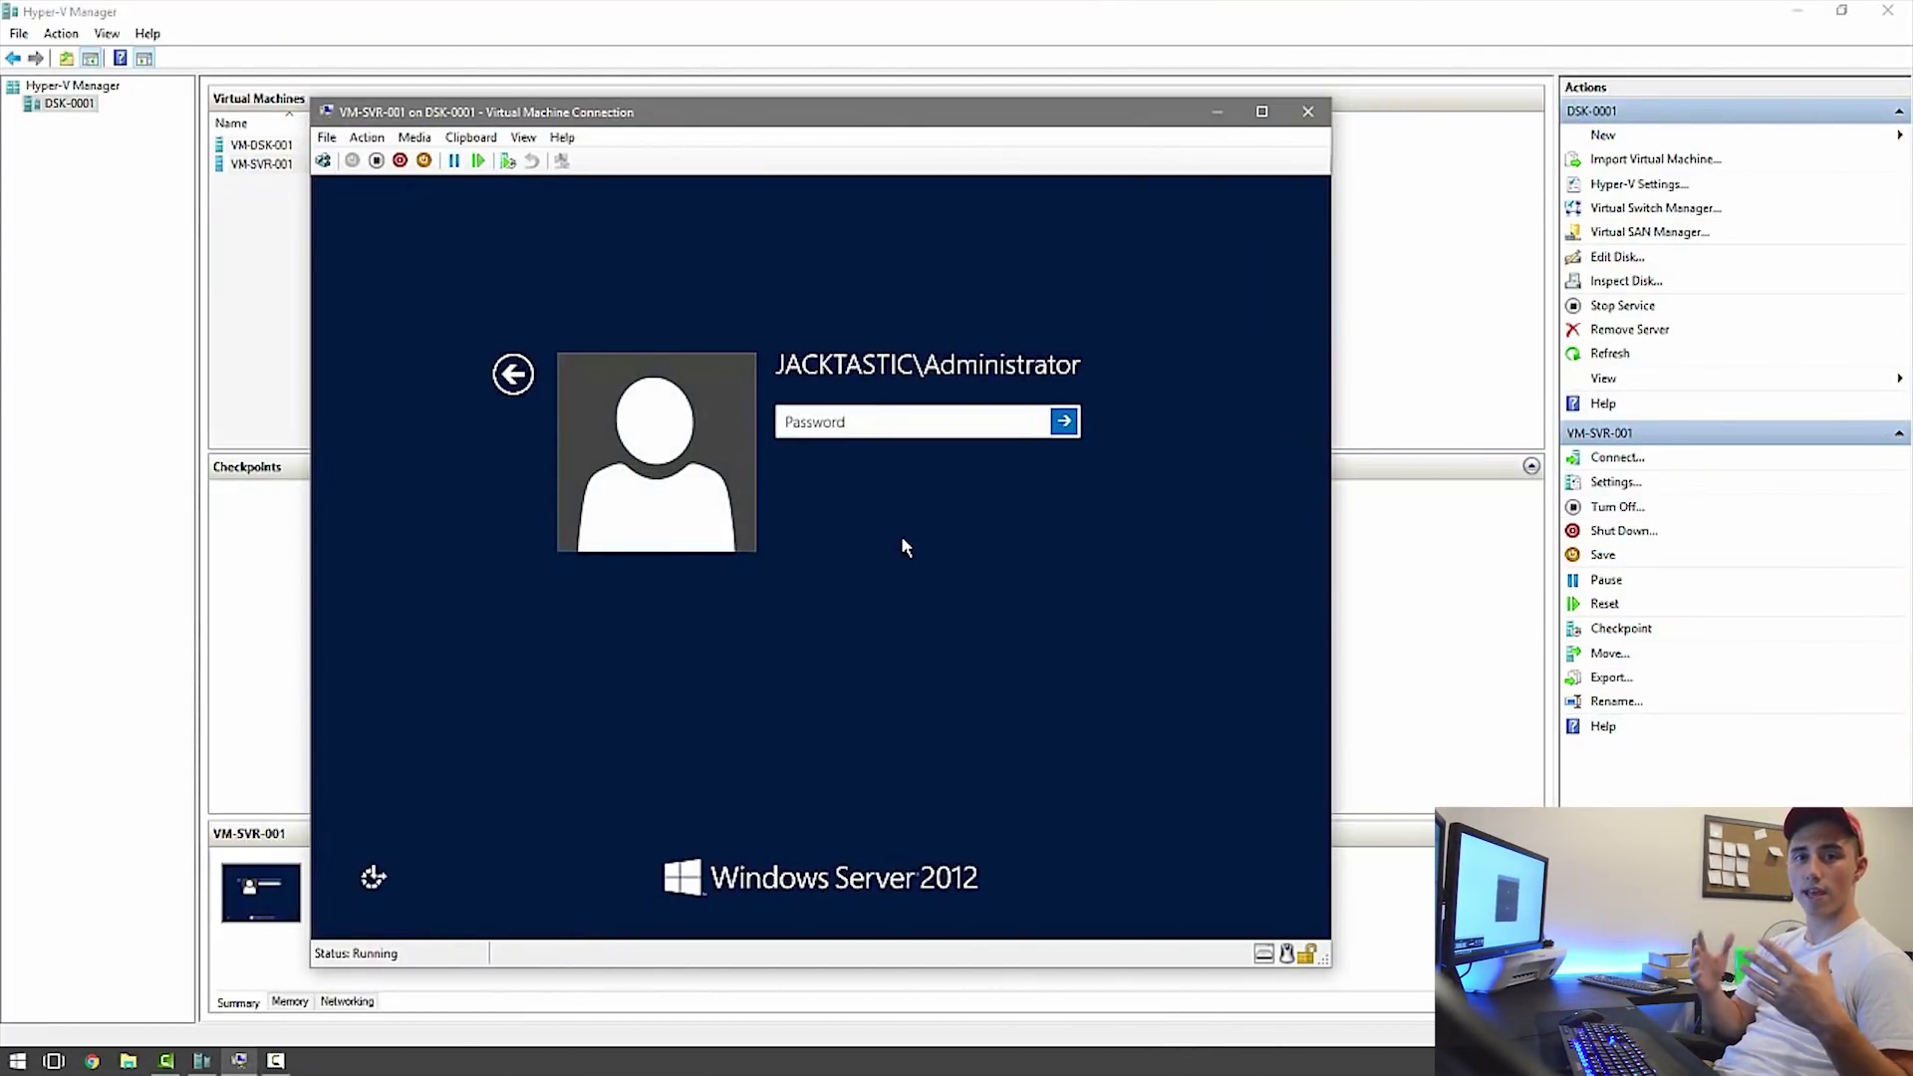
Sign in as JACKTASTIC\Administrator with the account password.
{"action": "type", "text": "••••••"}
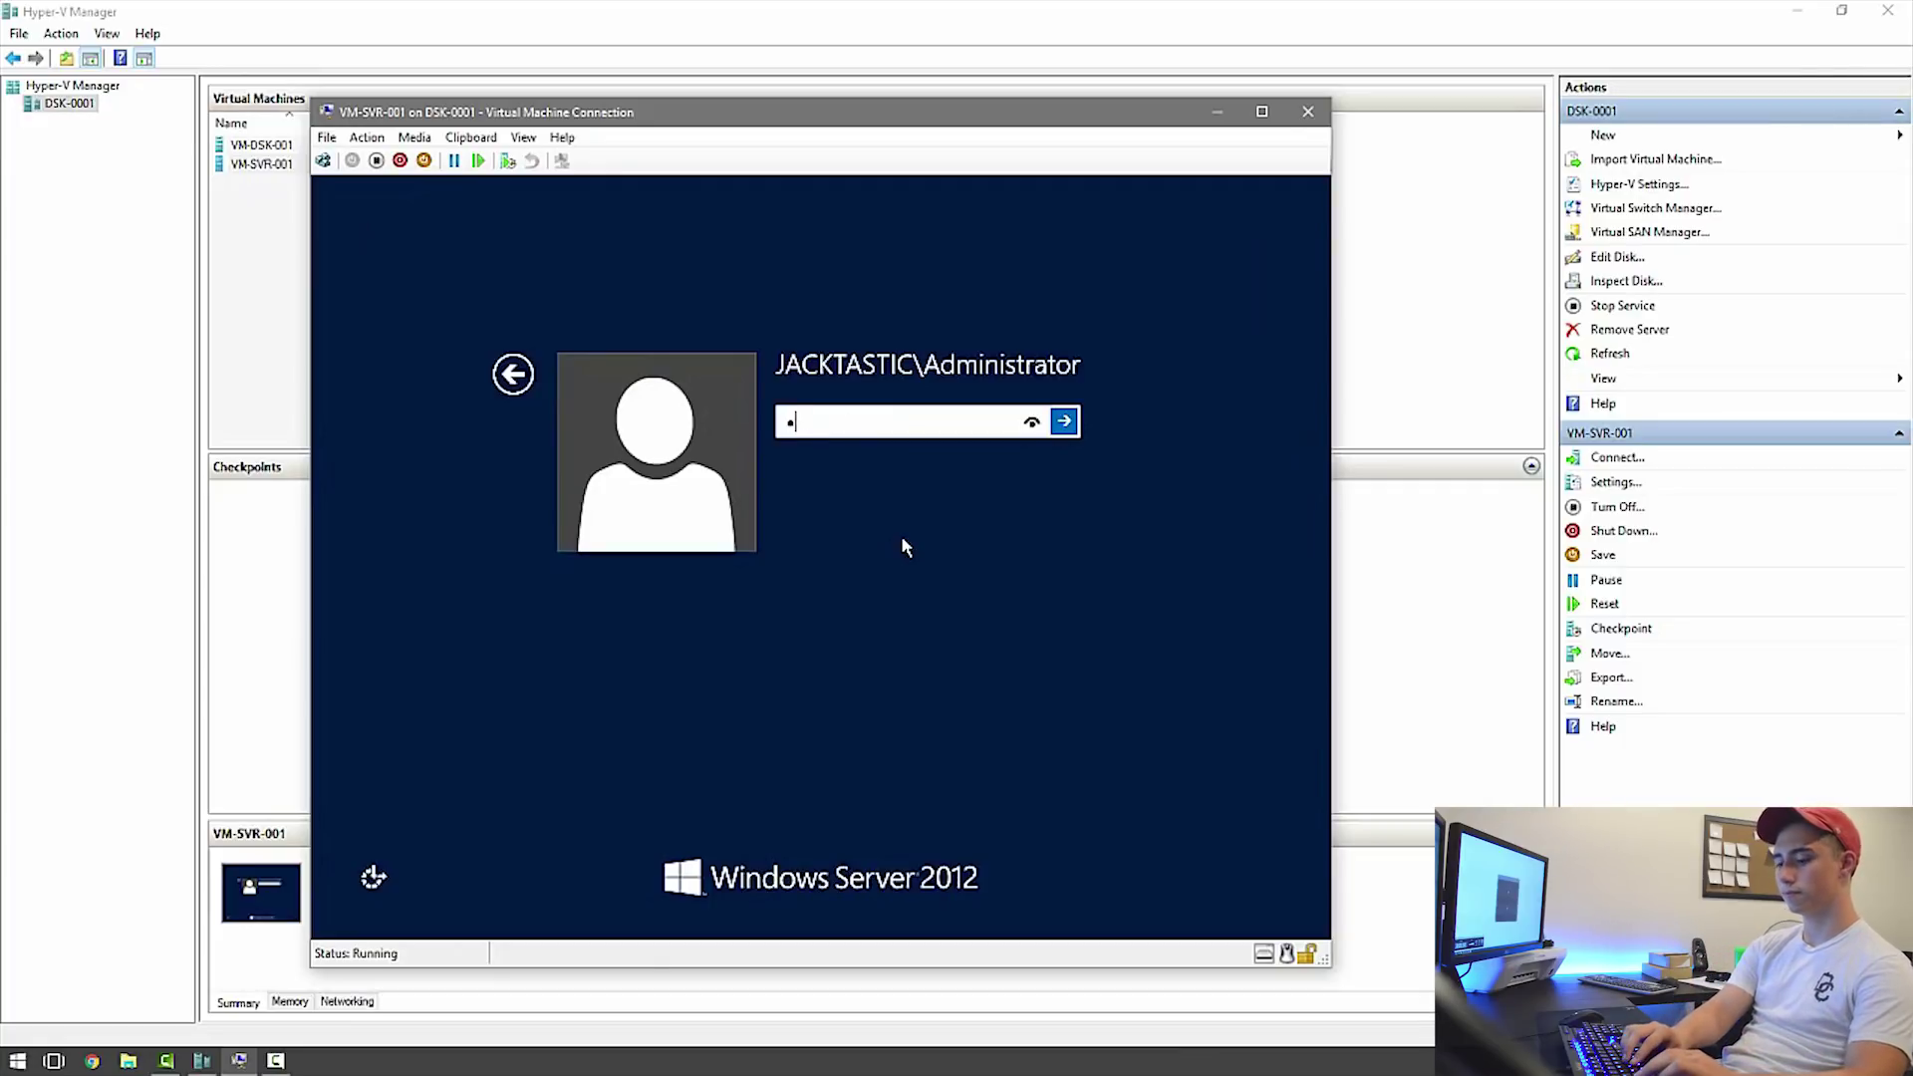
{"action": "type", "text": "••••"}
{"action": "key", "text": "Return"}
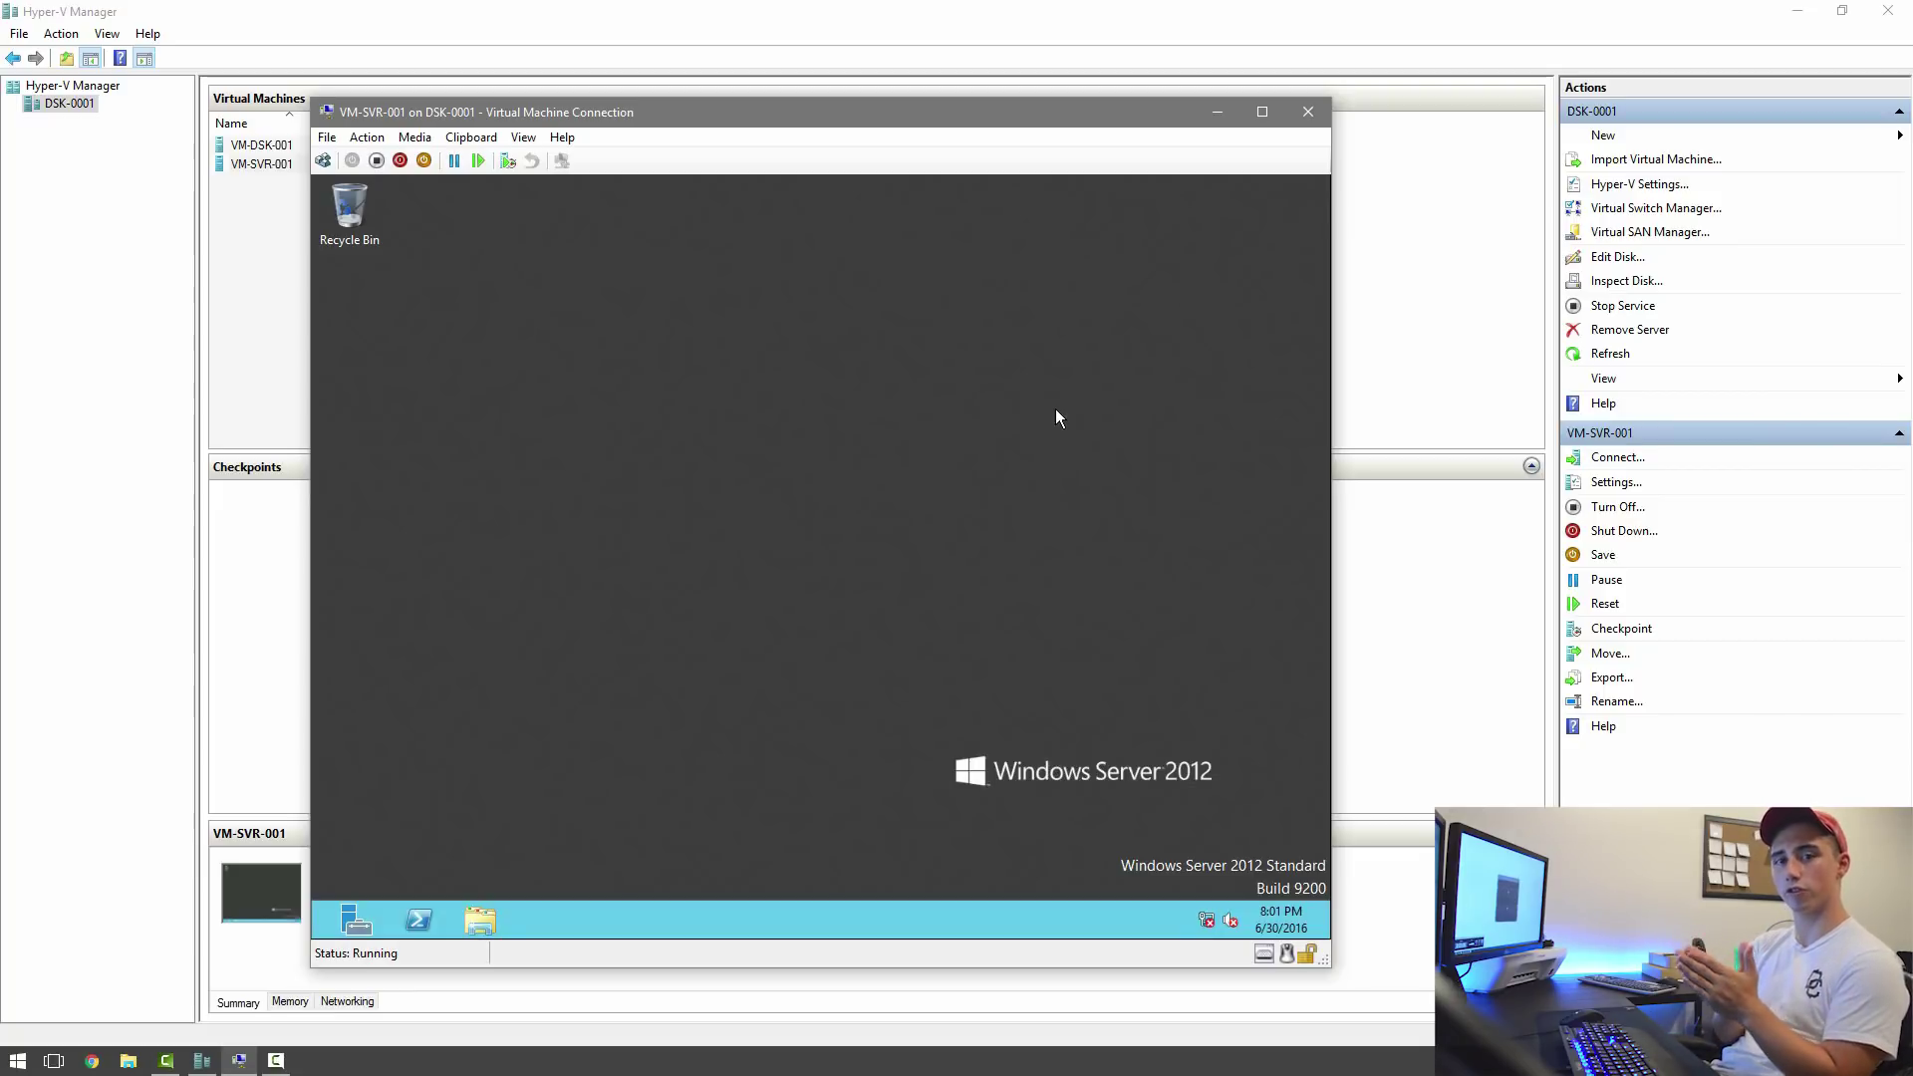
Search 'group' to launch Group Policy Management and bring up the Default Domain Policy's actions.
{"action": "key", "text": "super"}
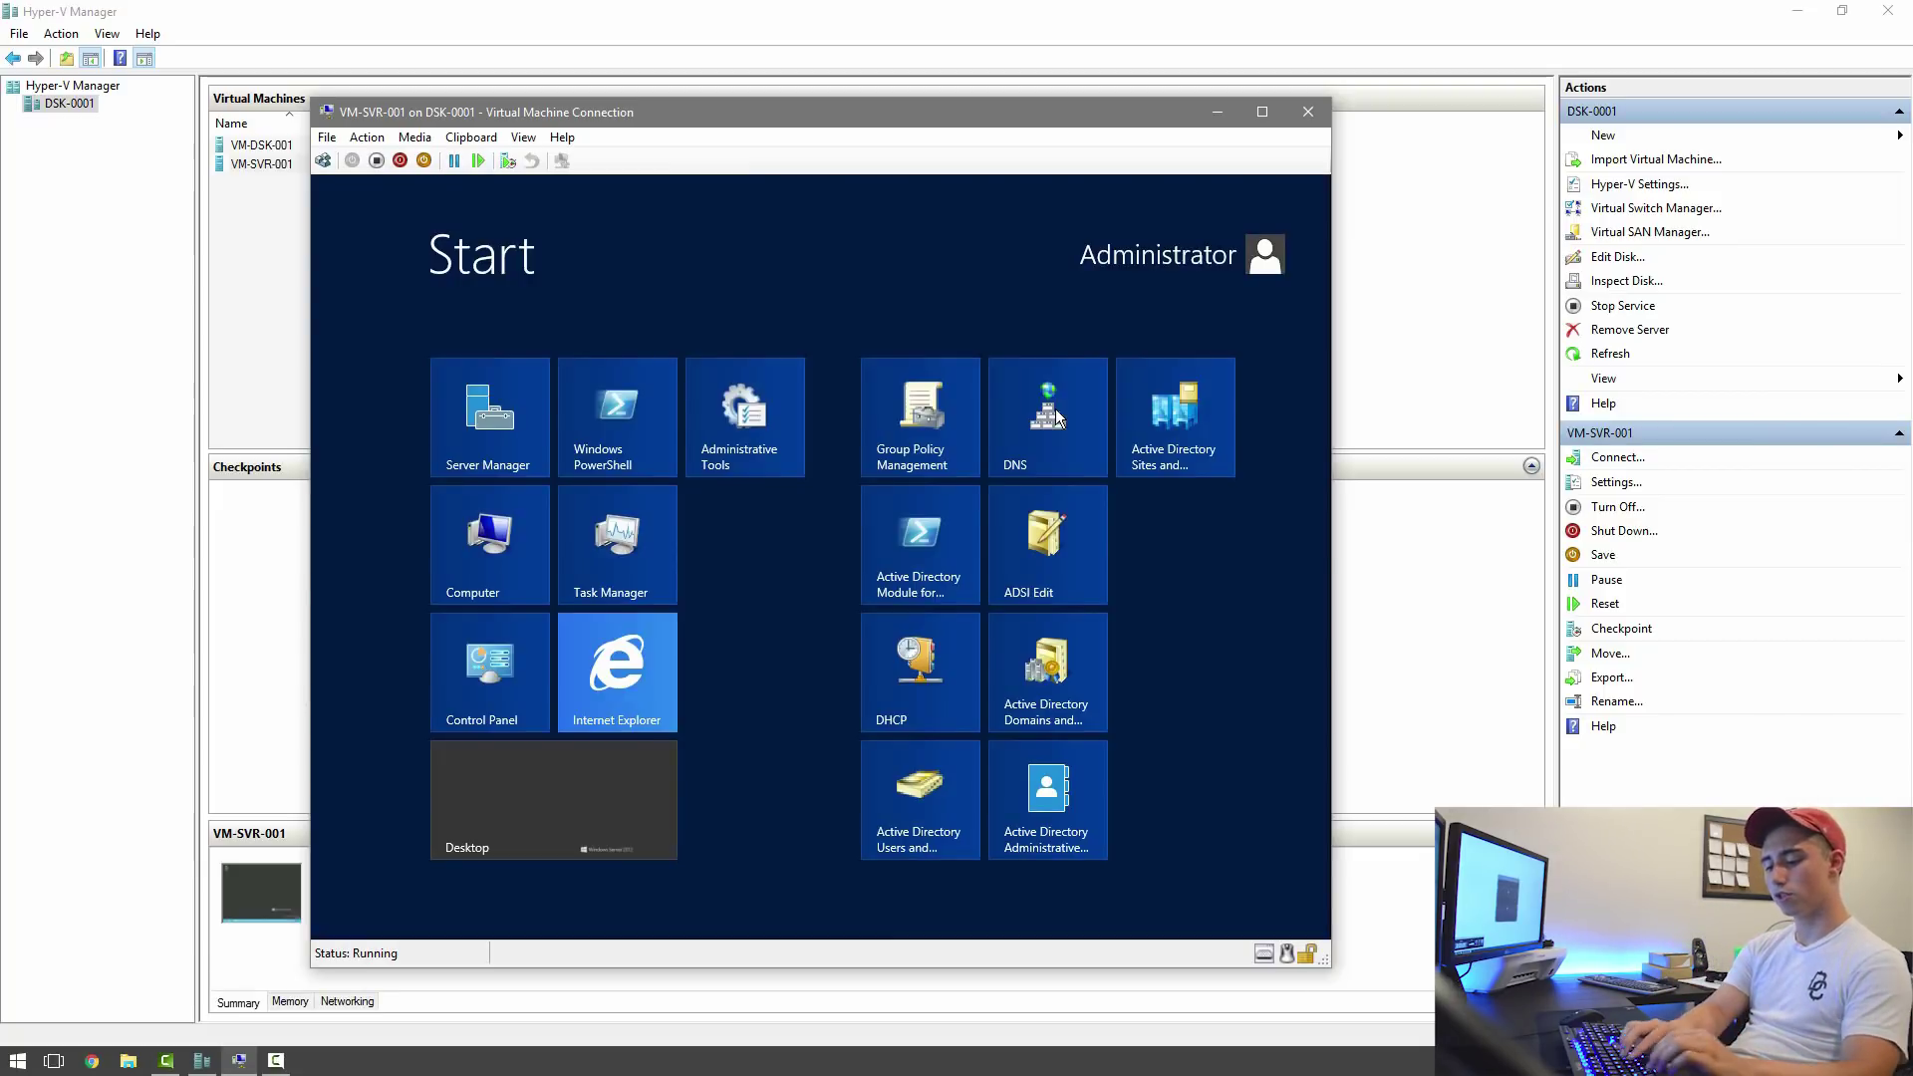
{"action": "type", "text": "group"}
{"action": "key", "text": "Return"}
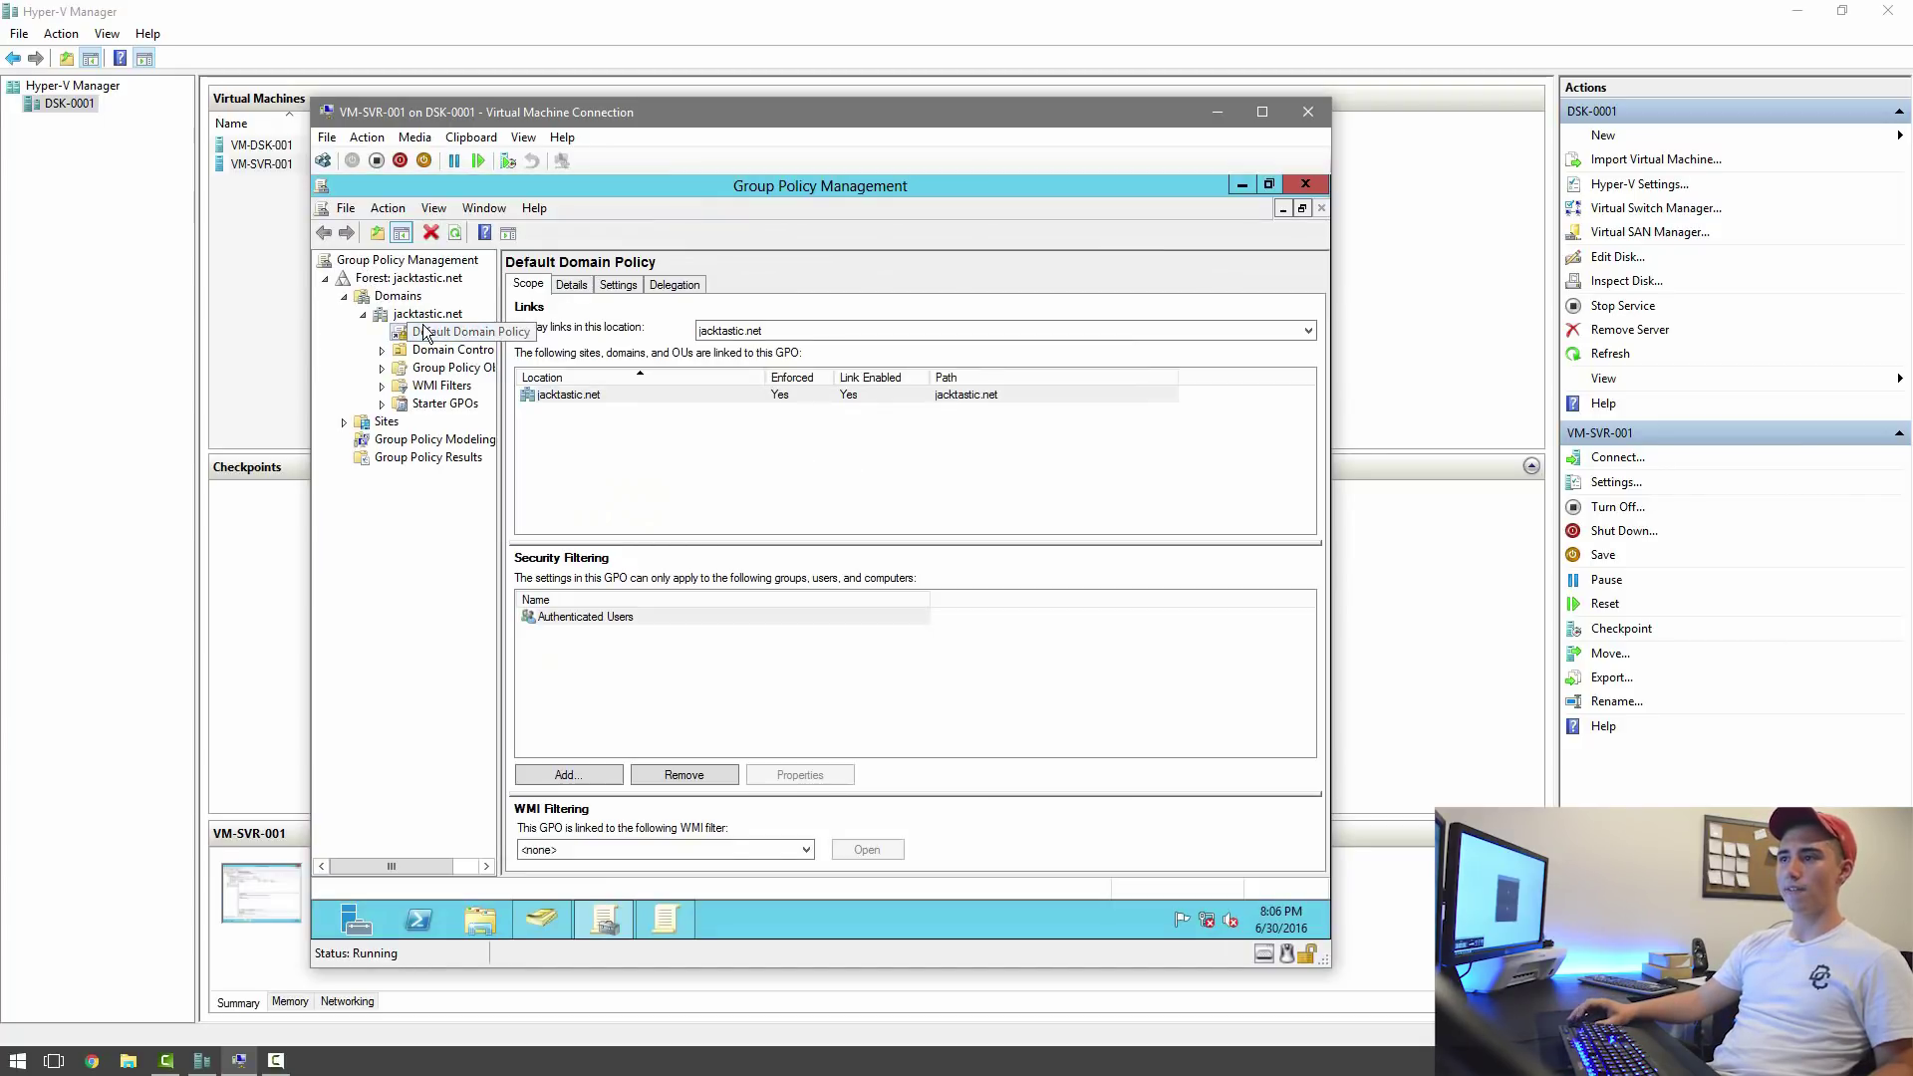
{"action": "right_click", "coordinate": [423, 332]}
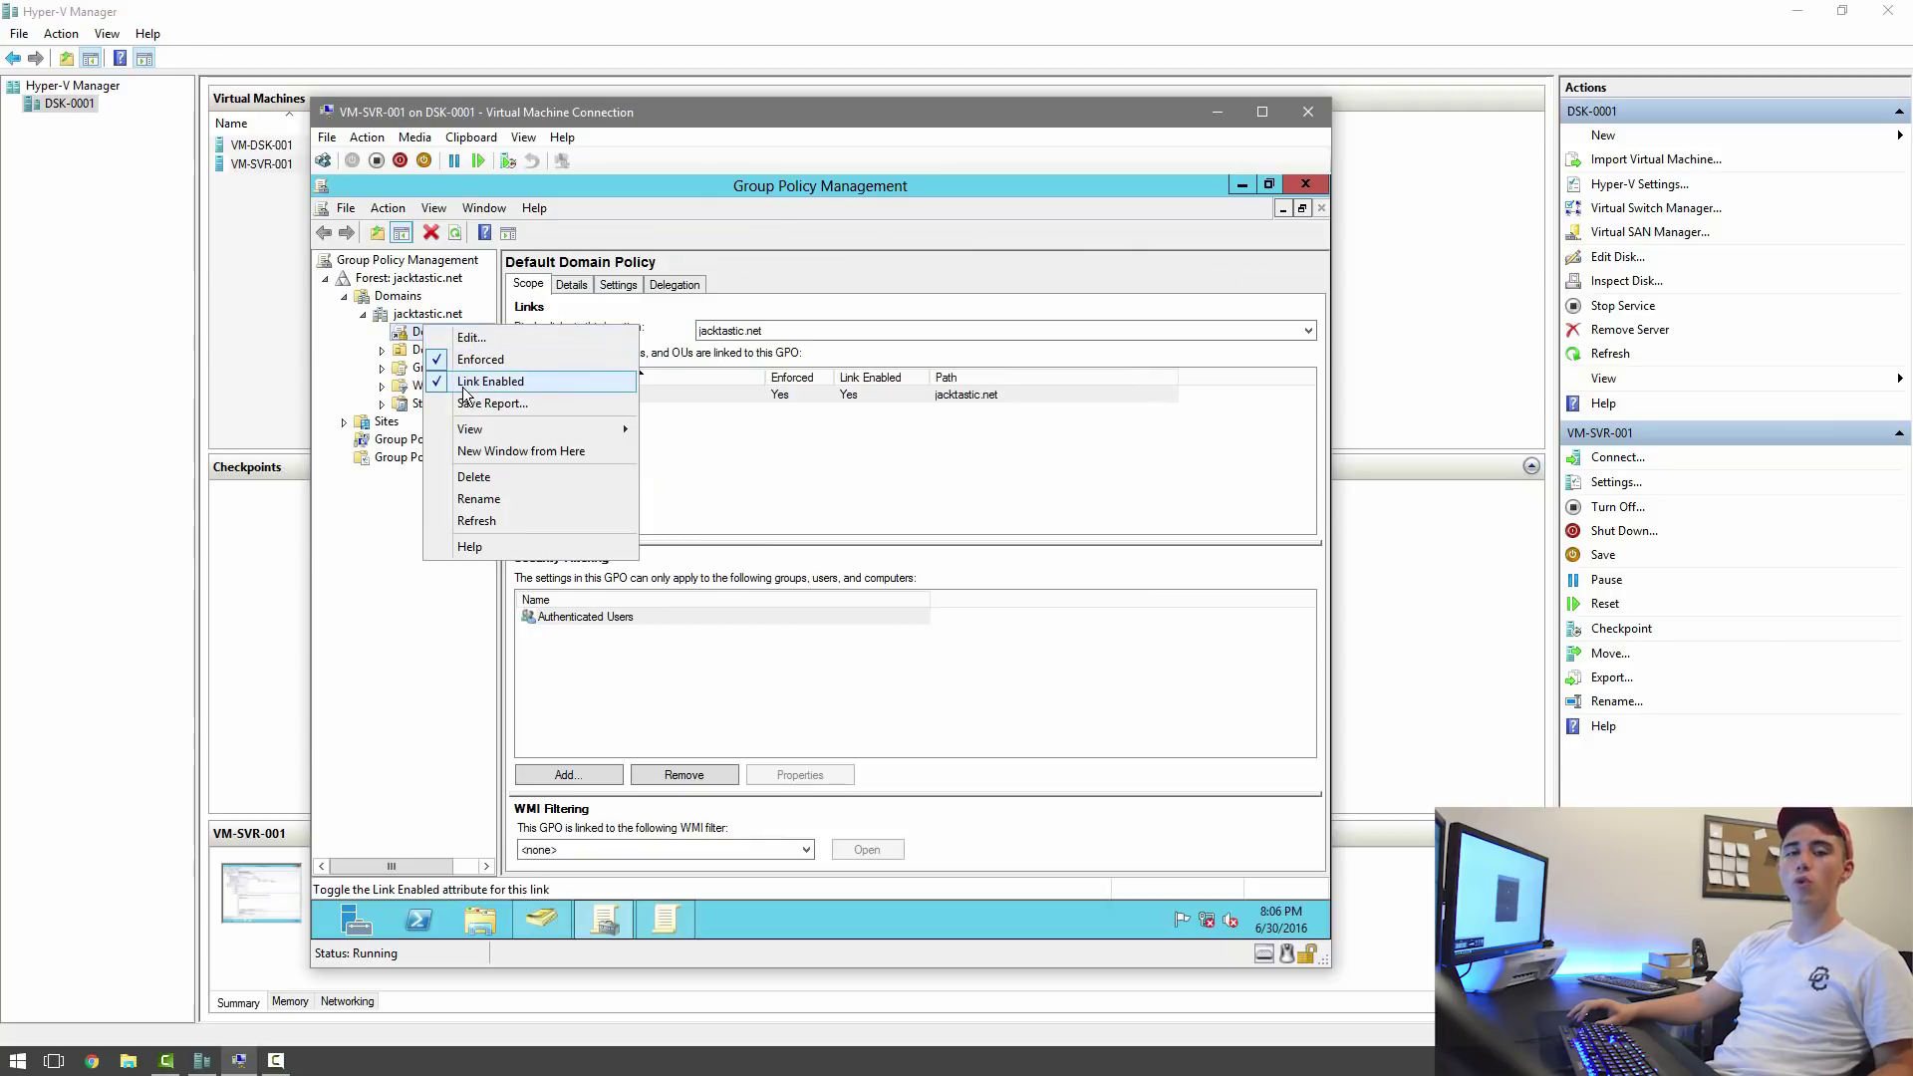
Edit the Default Domain Policy, review its Account Policies password settings, and close the editor.
{"action": "left_click", "coordinate": [472, 338]}
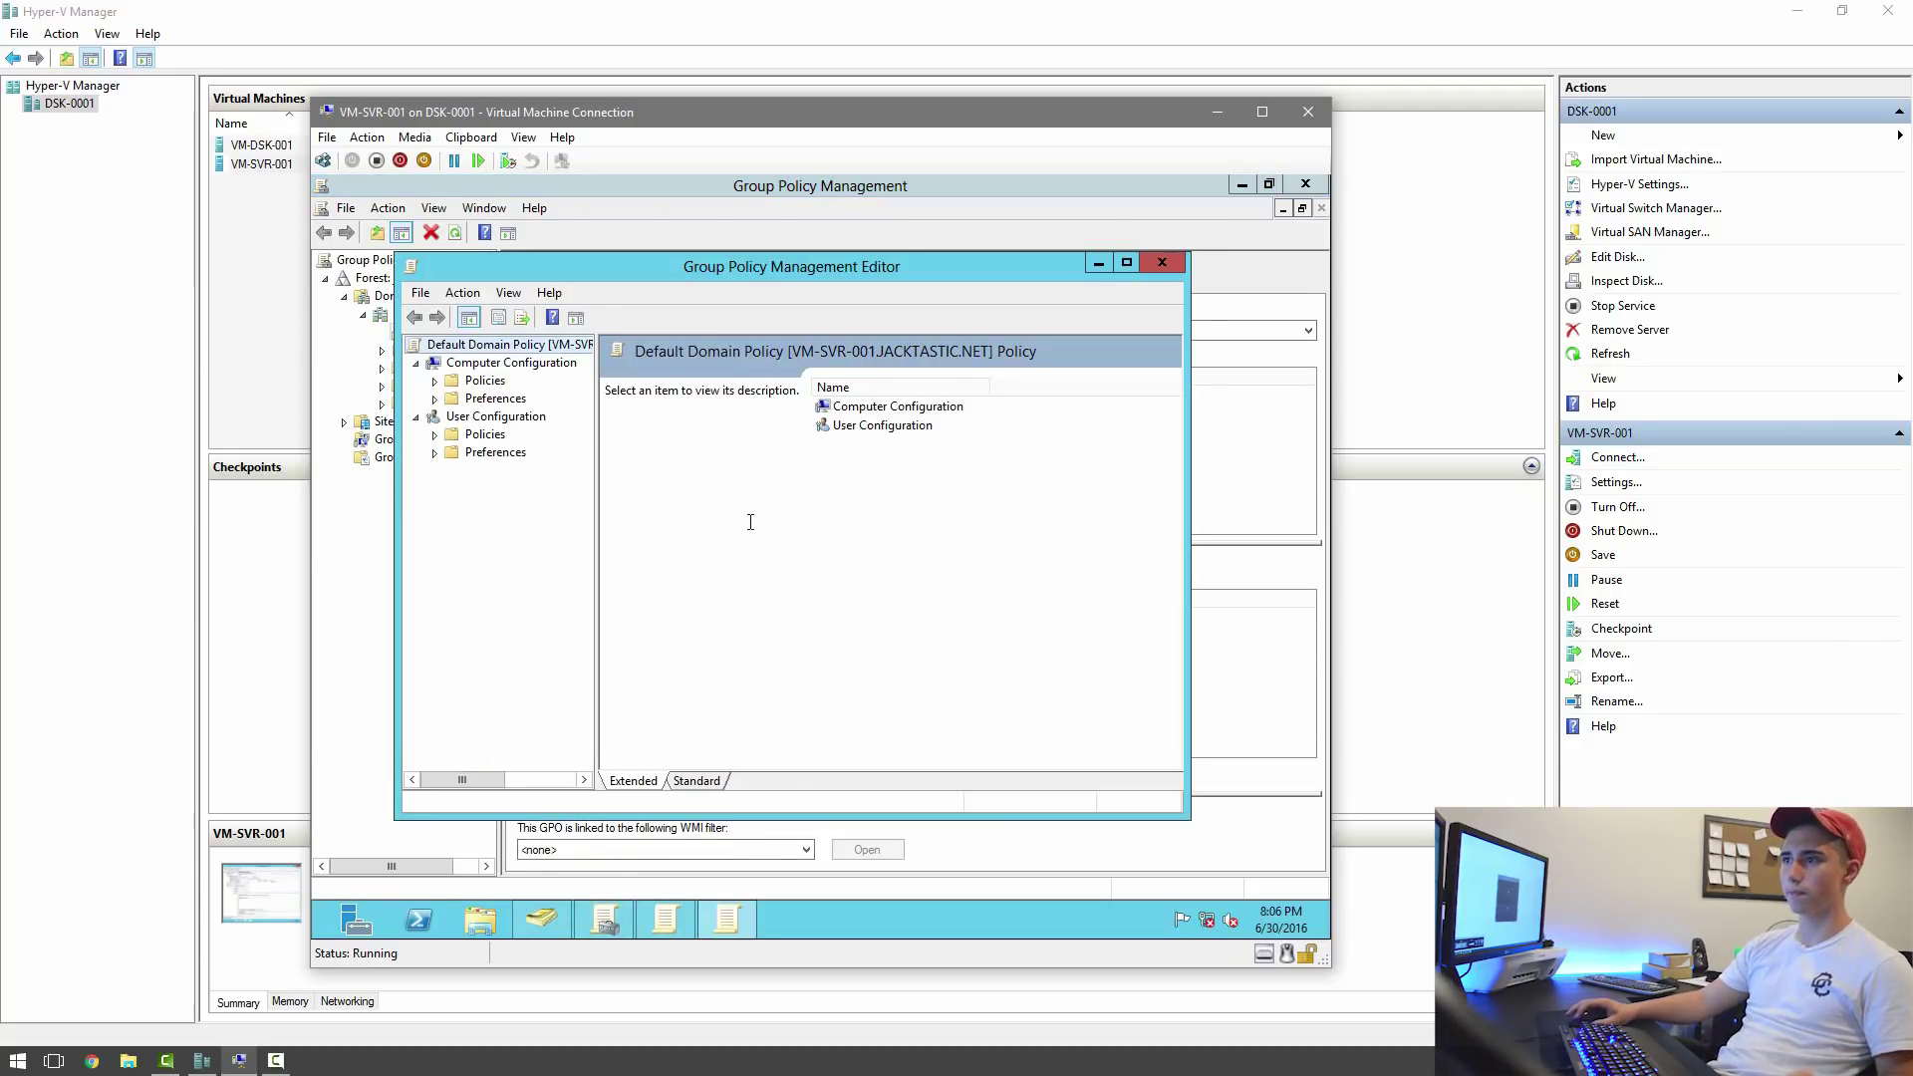
{"action": "left_click", "coordinate": [435, 380]}
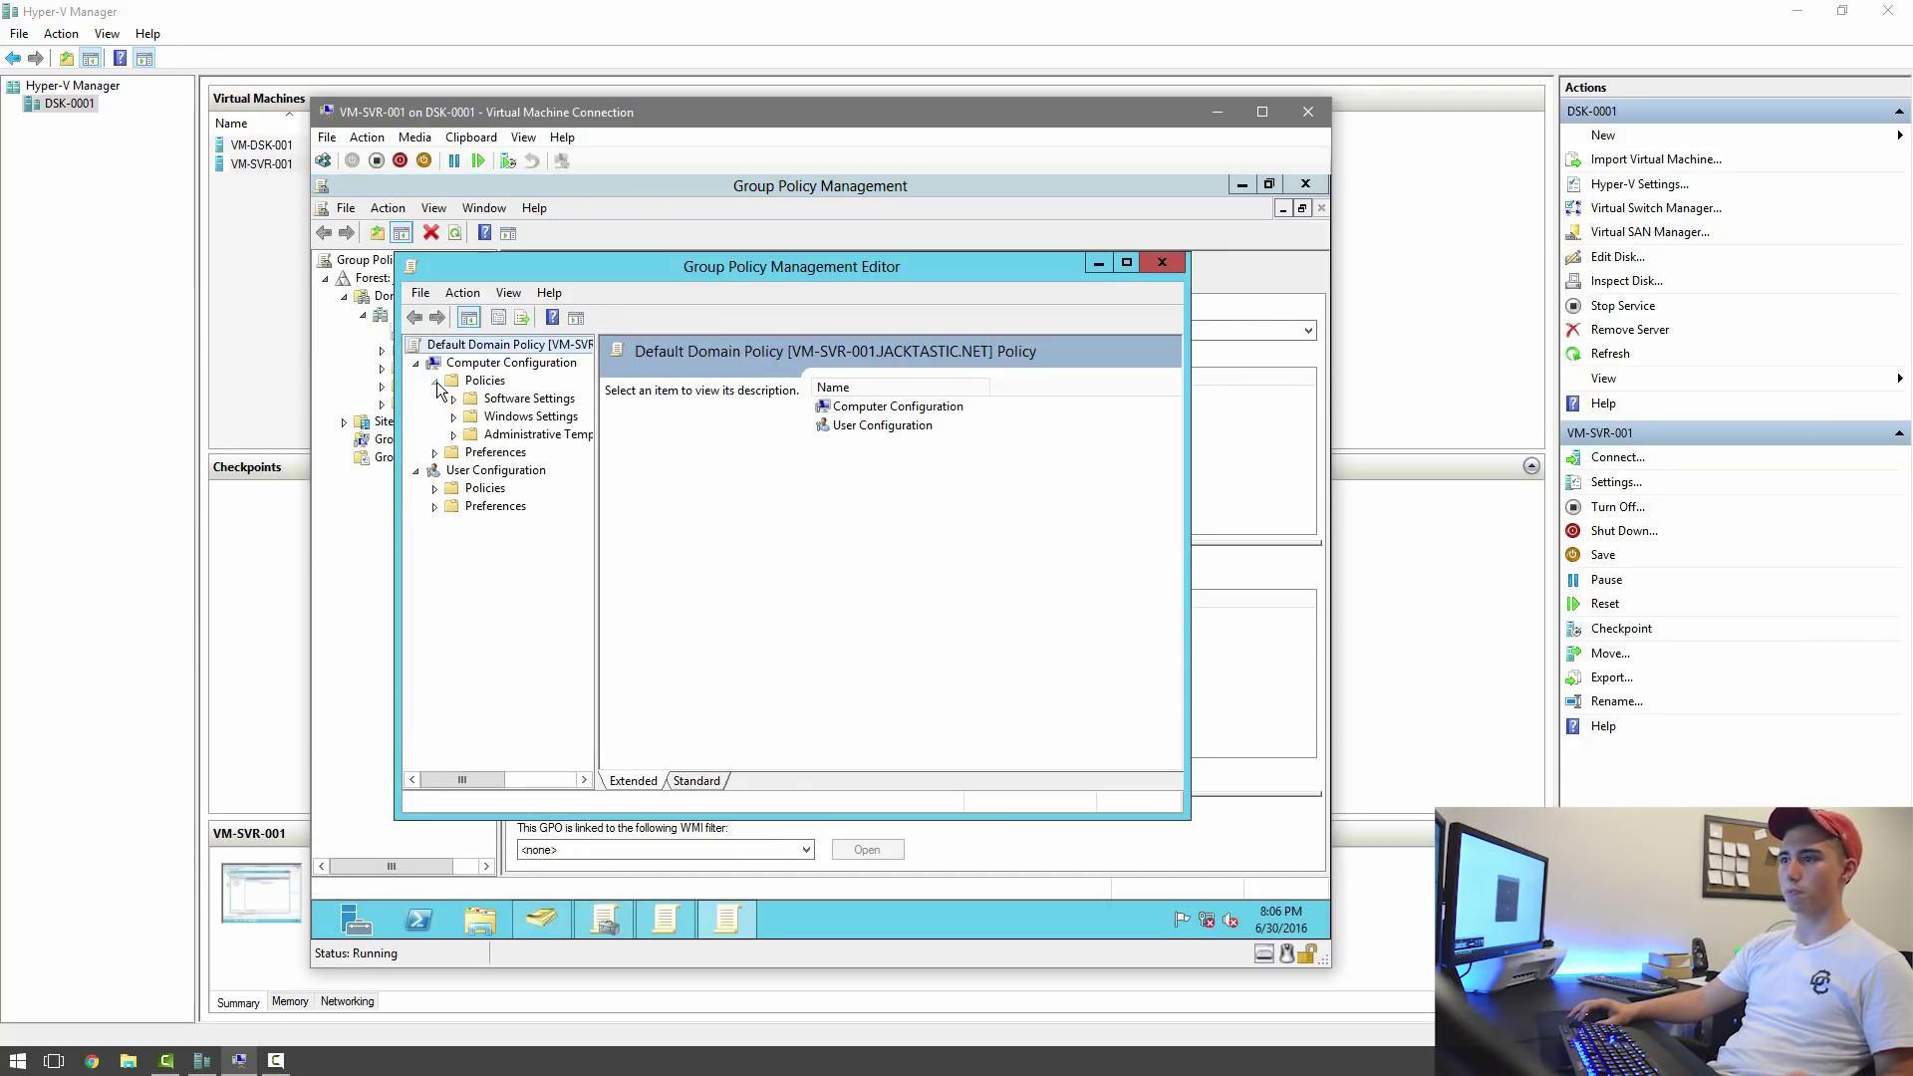
{"action": "left_click", "coordinate": [453, 417]}
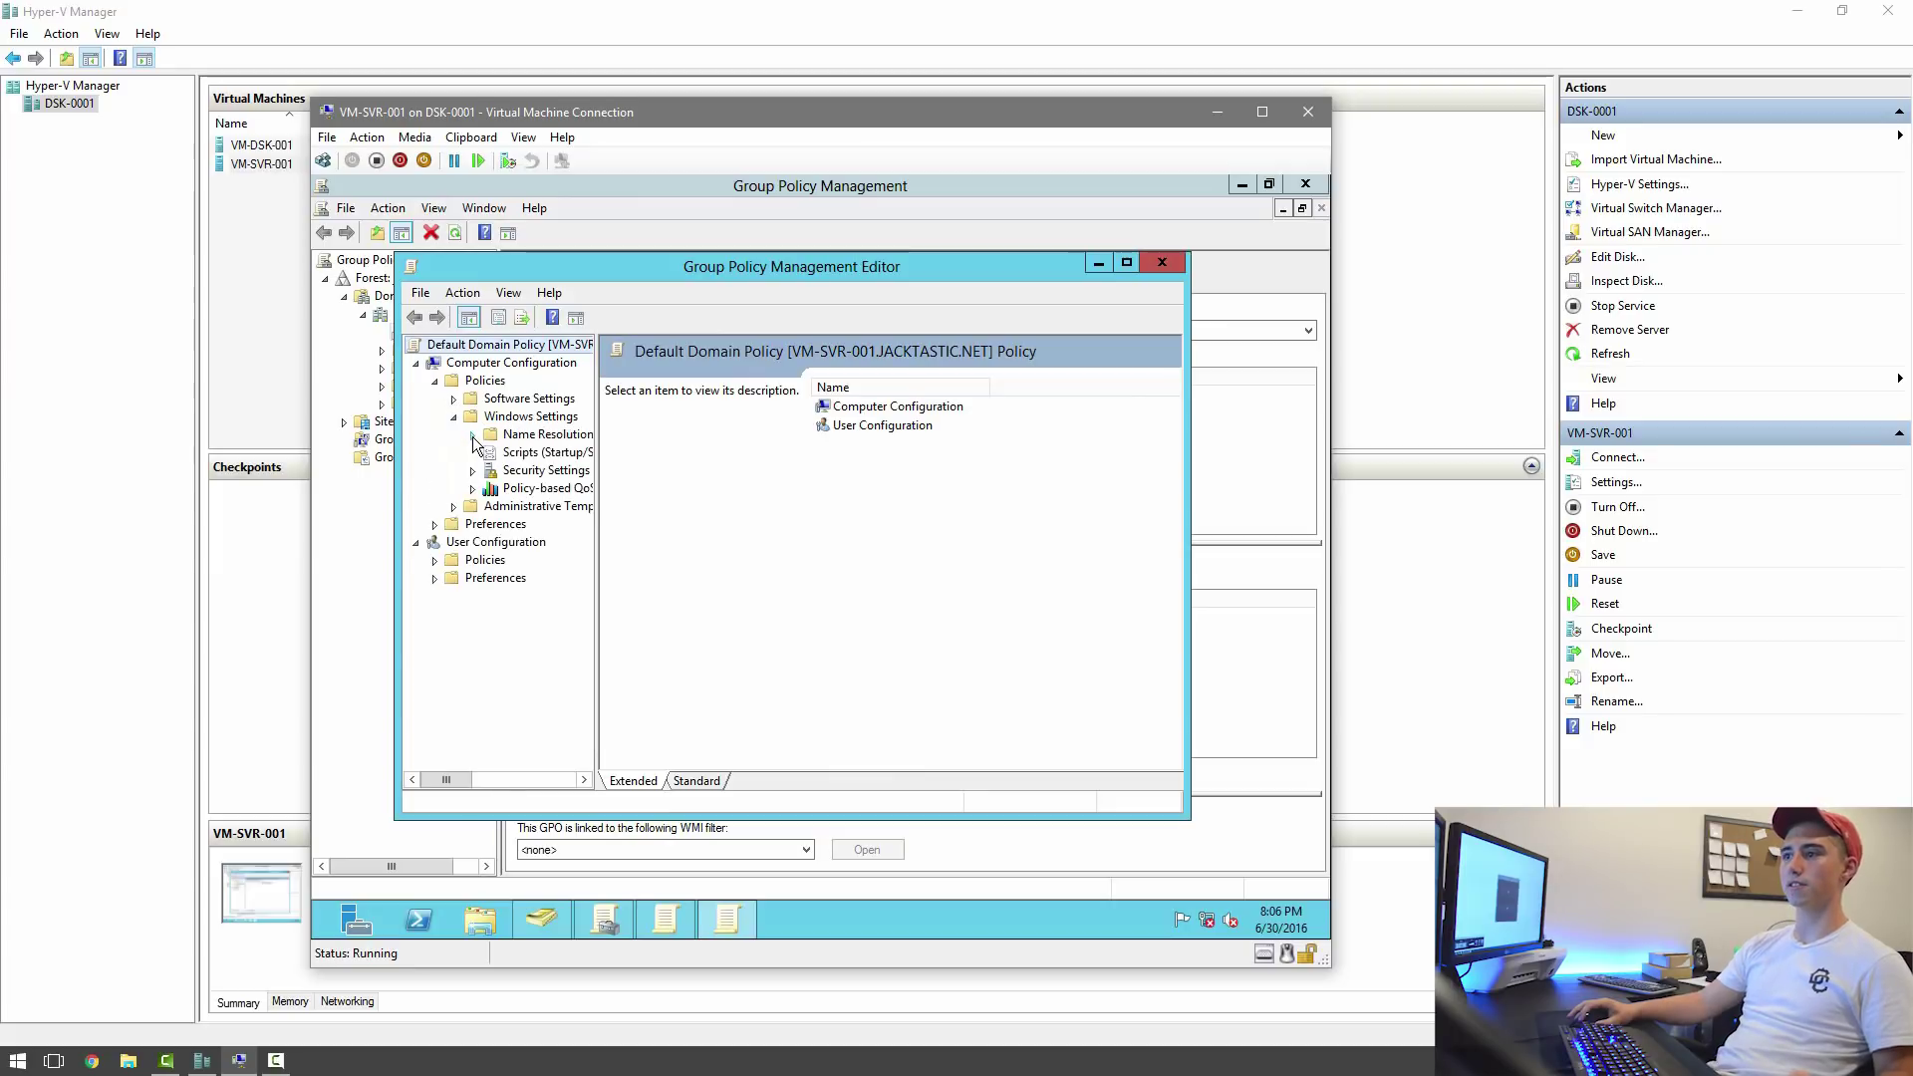
{"action": "double_click", "coordinate": [515, 471]}
{"action": "double_click", "coordinate": [697, 367]}
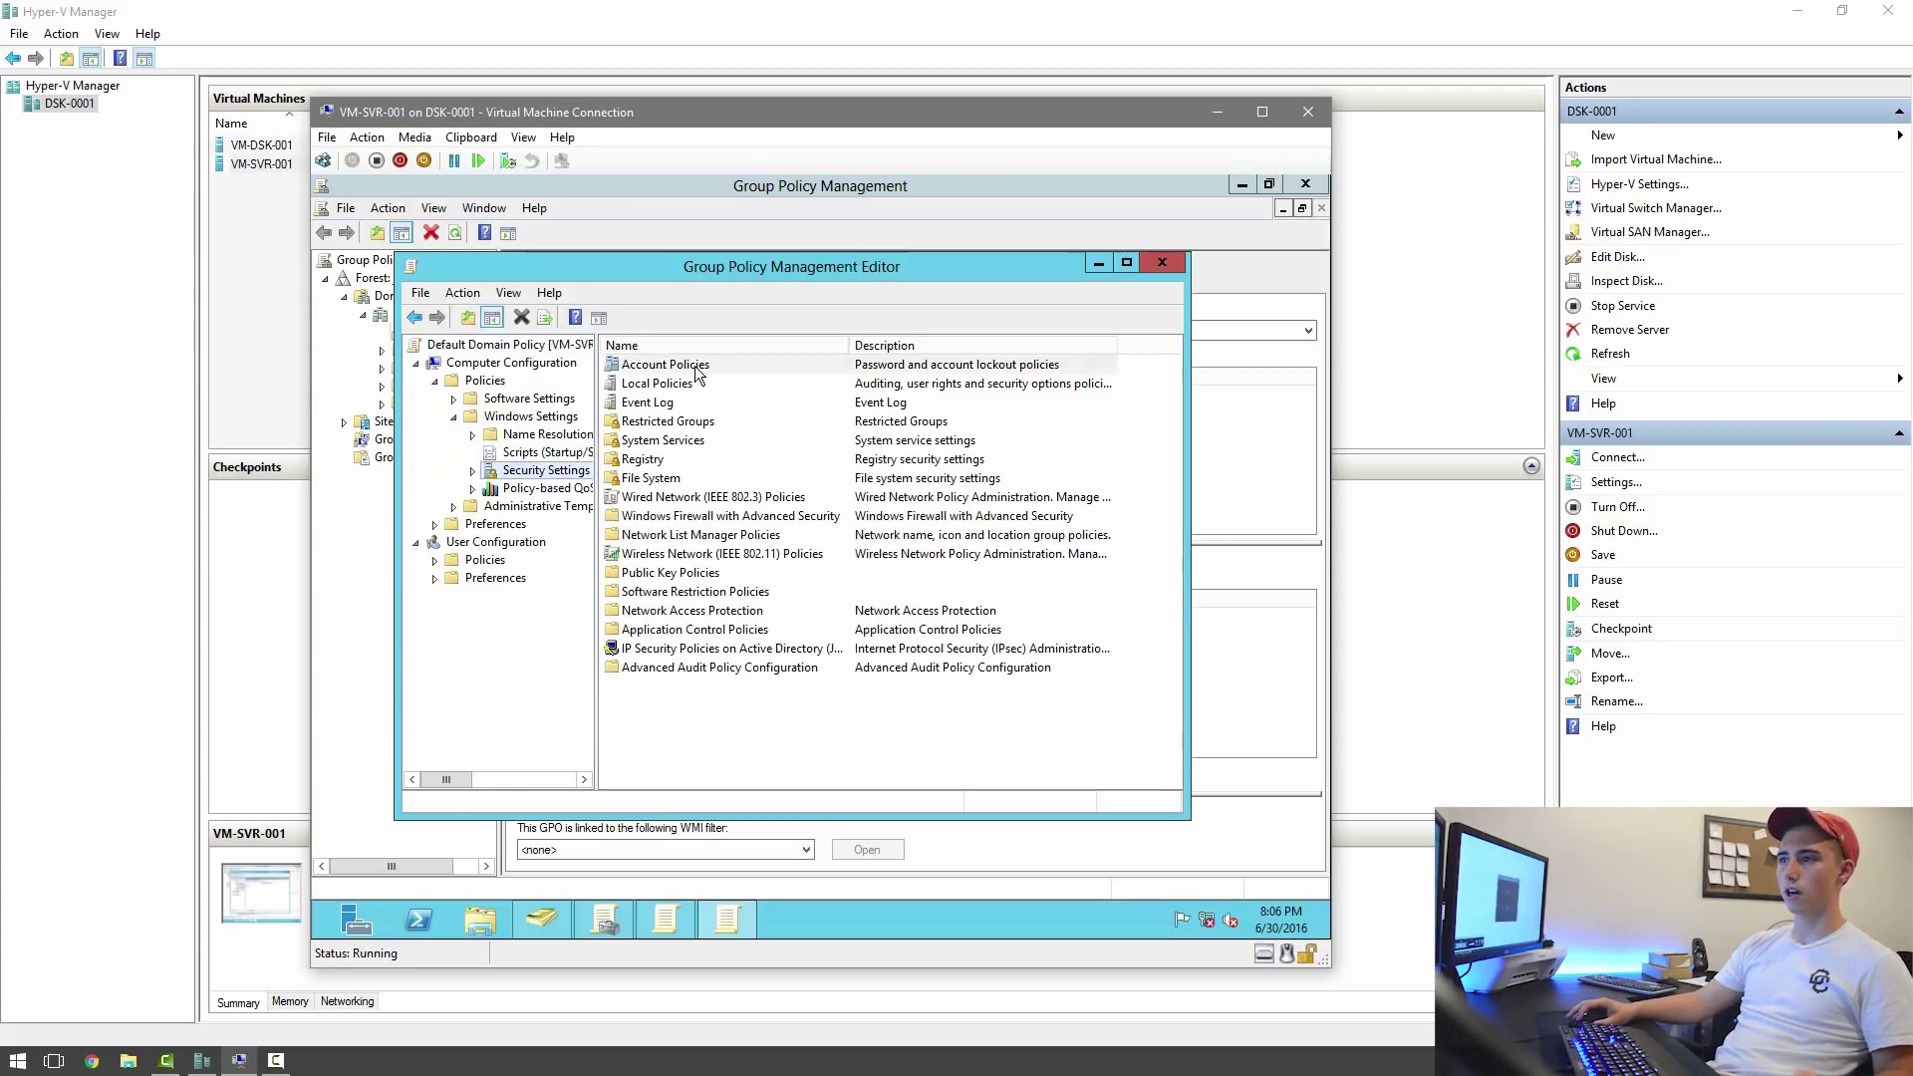
{"action": "double_click", "coordinate": [695, 366]}
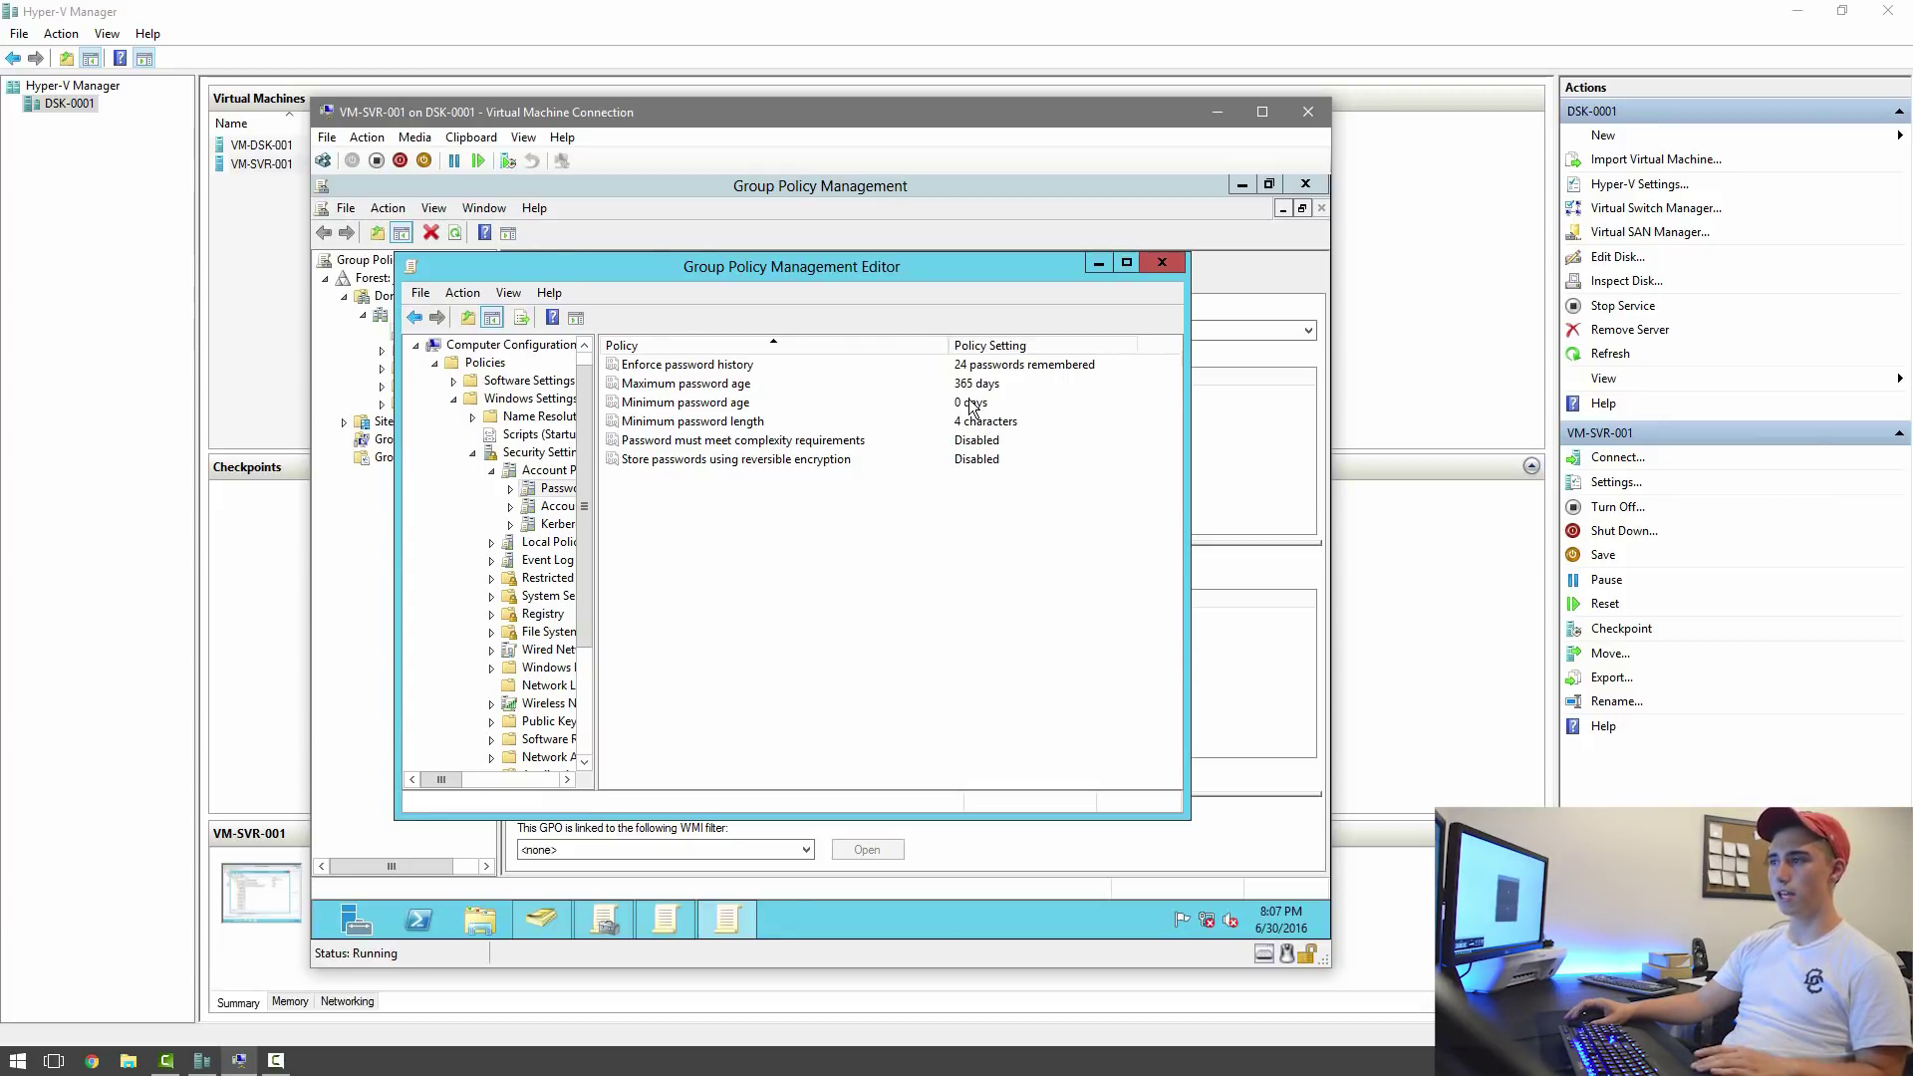
{"action": "left_click", "coordinate": [1164, 264]}
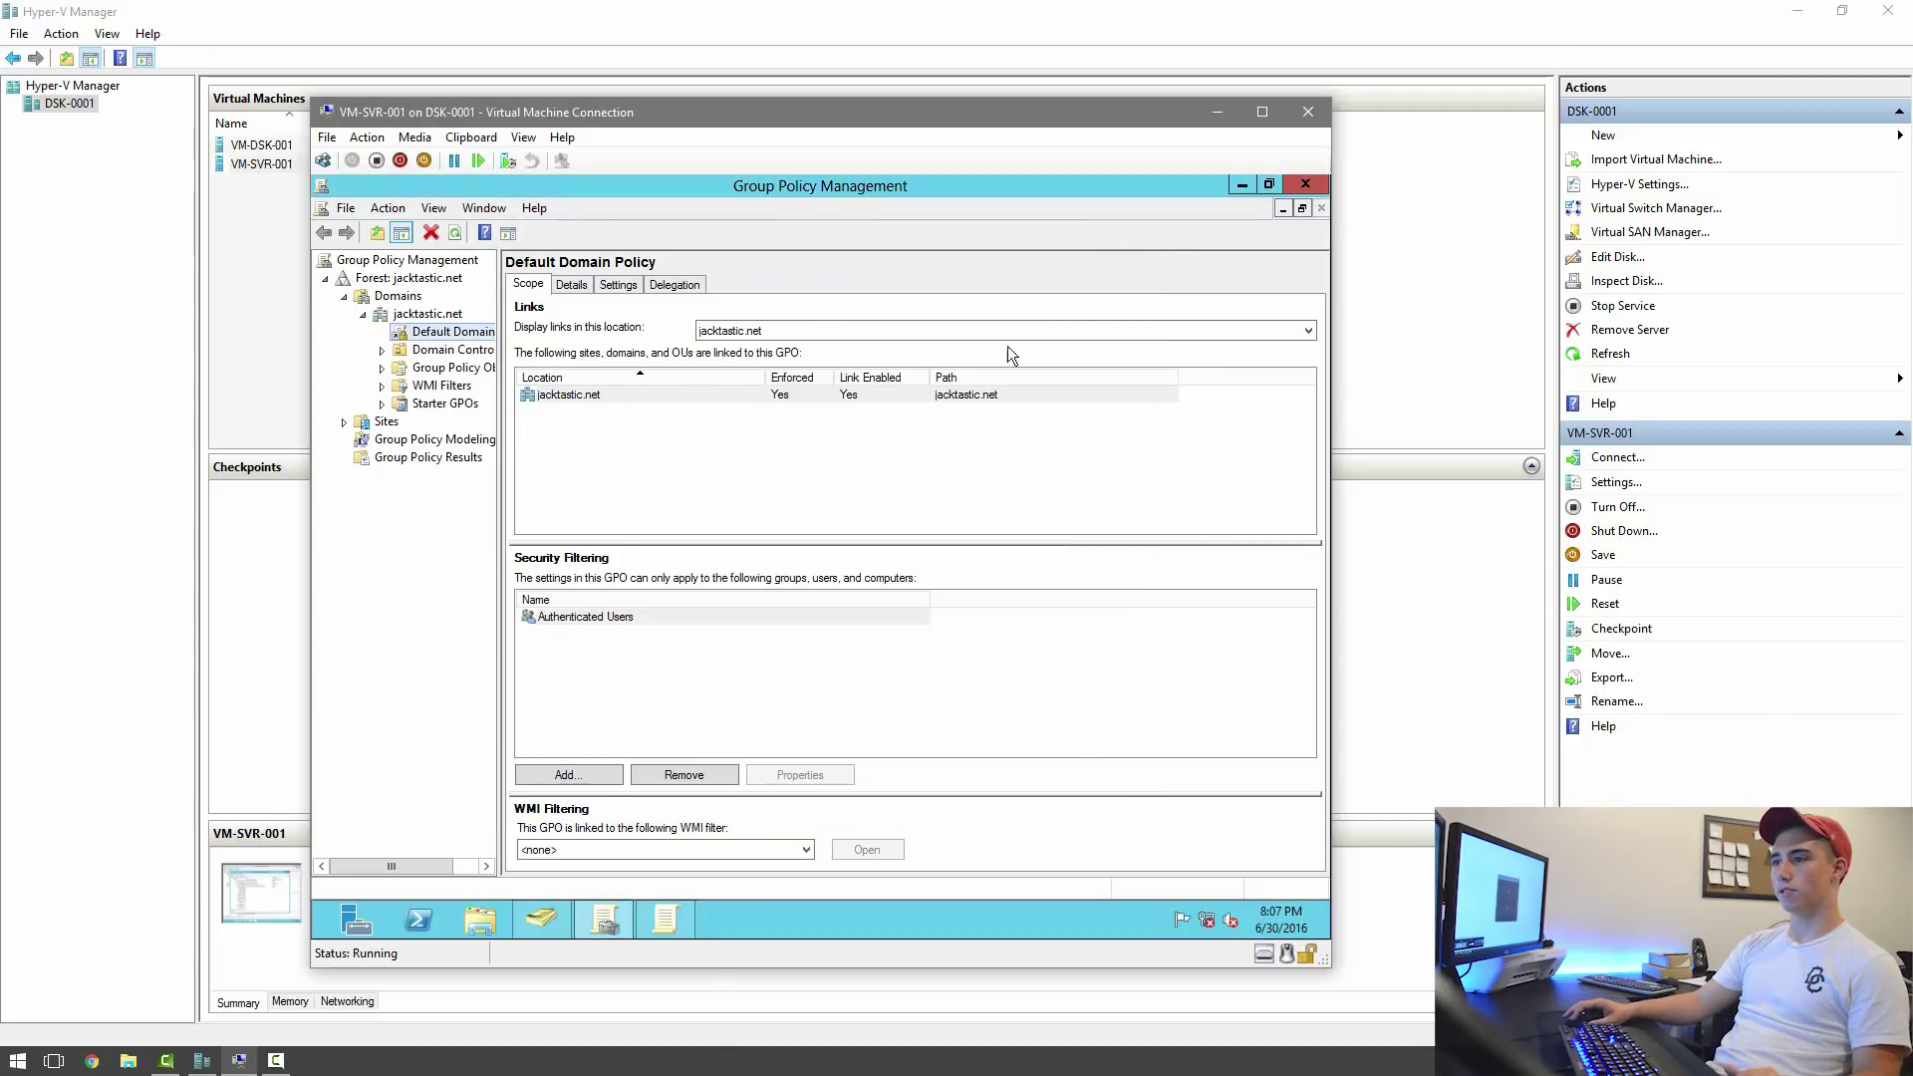
Close Group Policy Management and start a new user in Users with first name, last name and logon name.
{"action": "left_click", "coordinate": [1293, 185]}
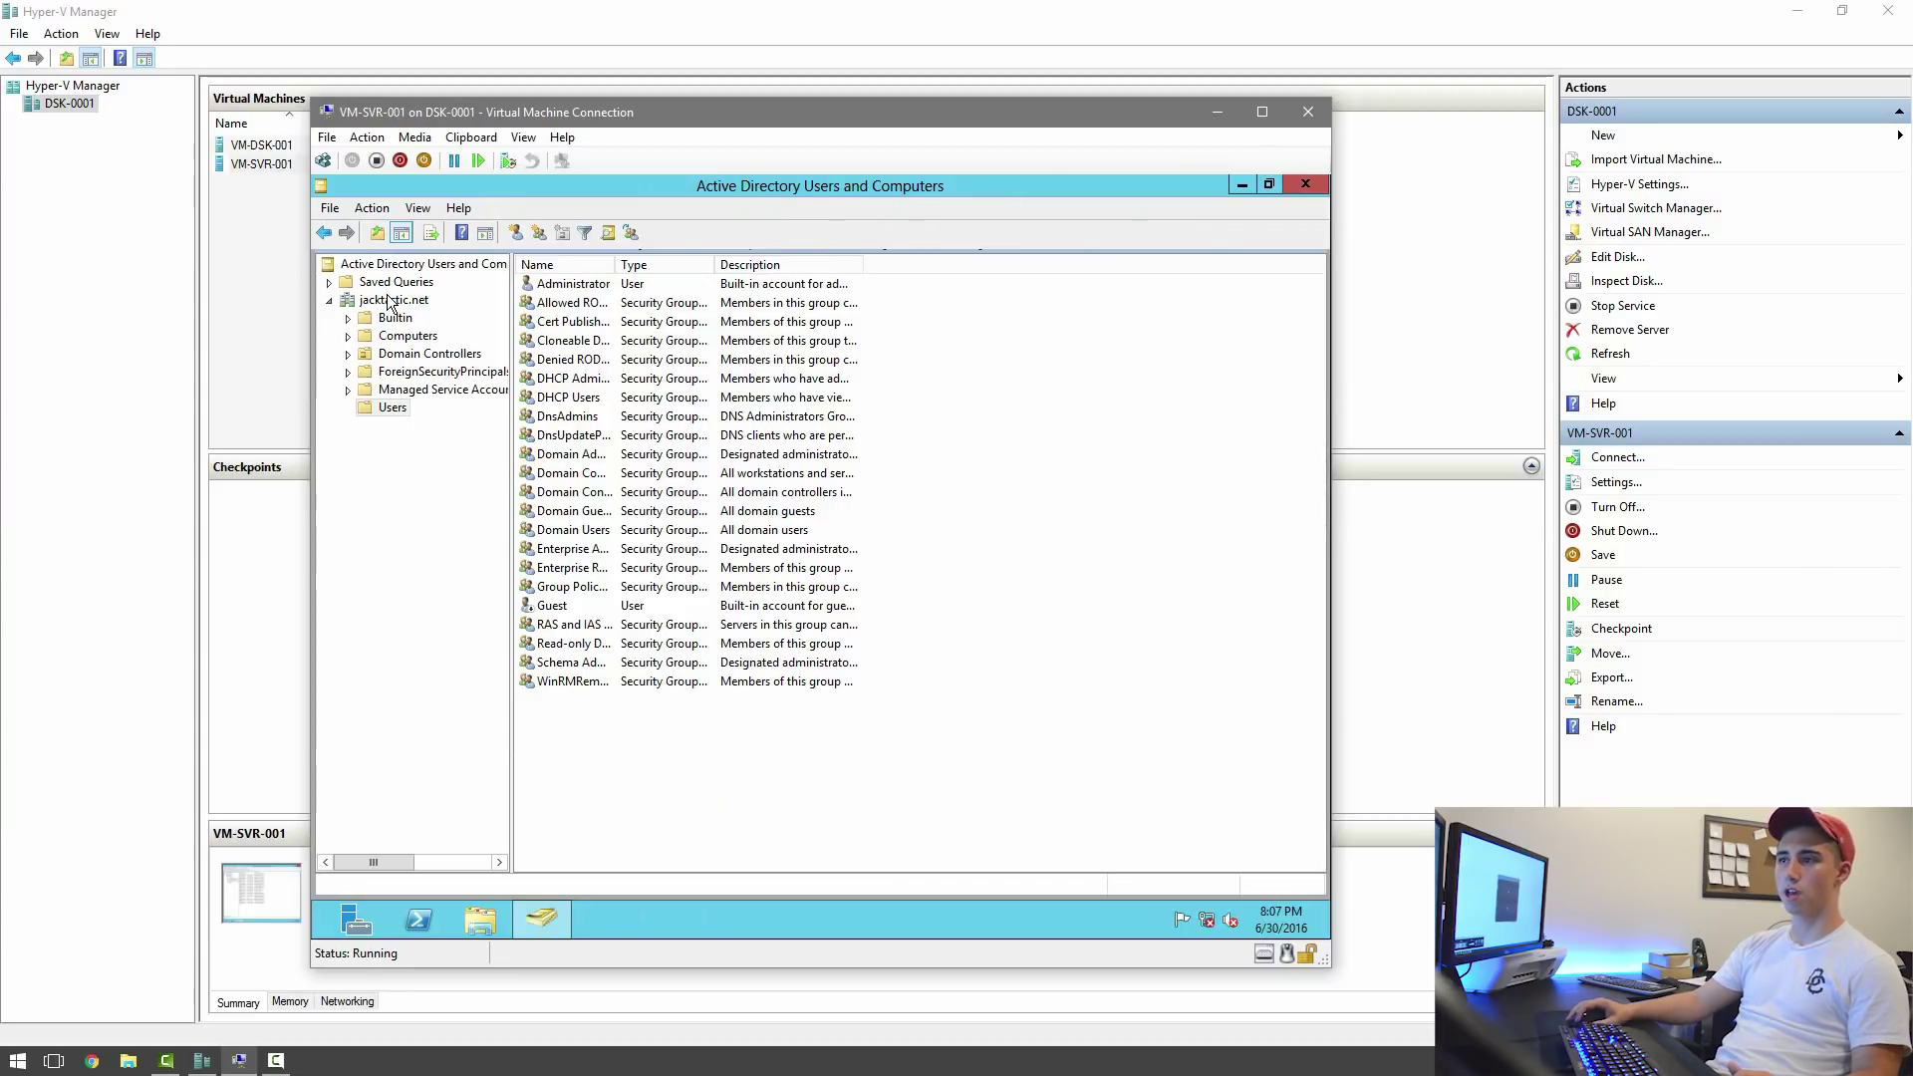
{"action": "left_click", "coordinate": [368, 410]}
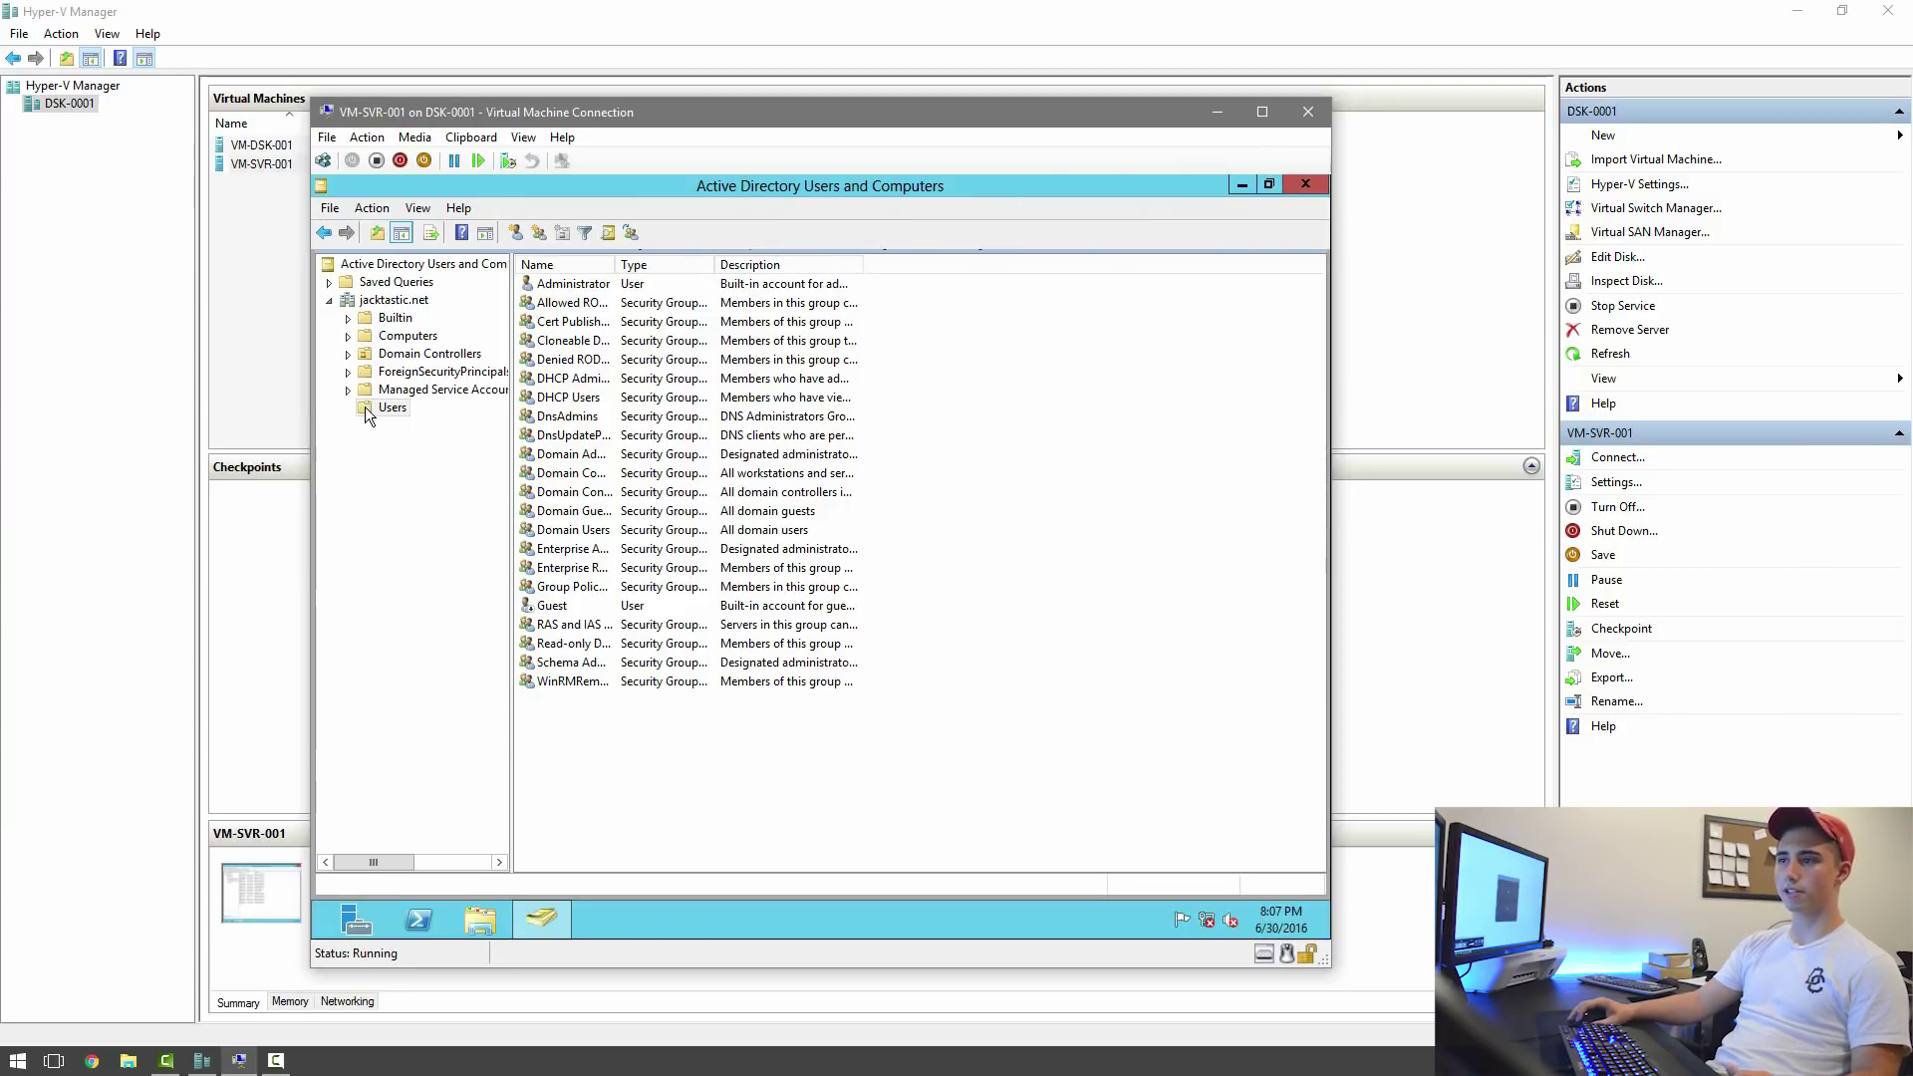
{"action": "right_click", "coordinate": [649, 755]}
{"action": "mouse_move", "coordinate": [740, 559]}
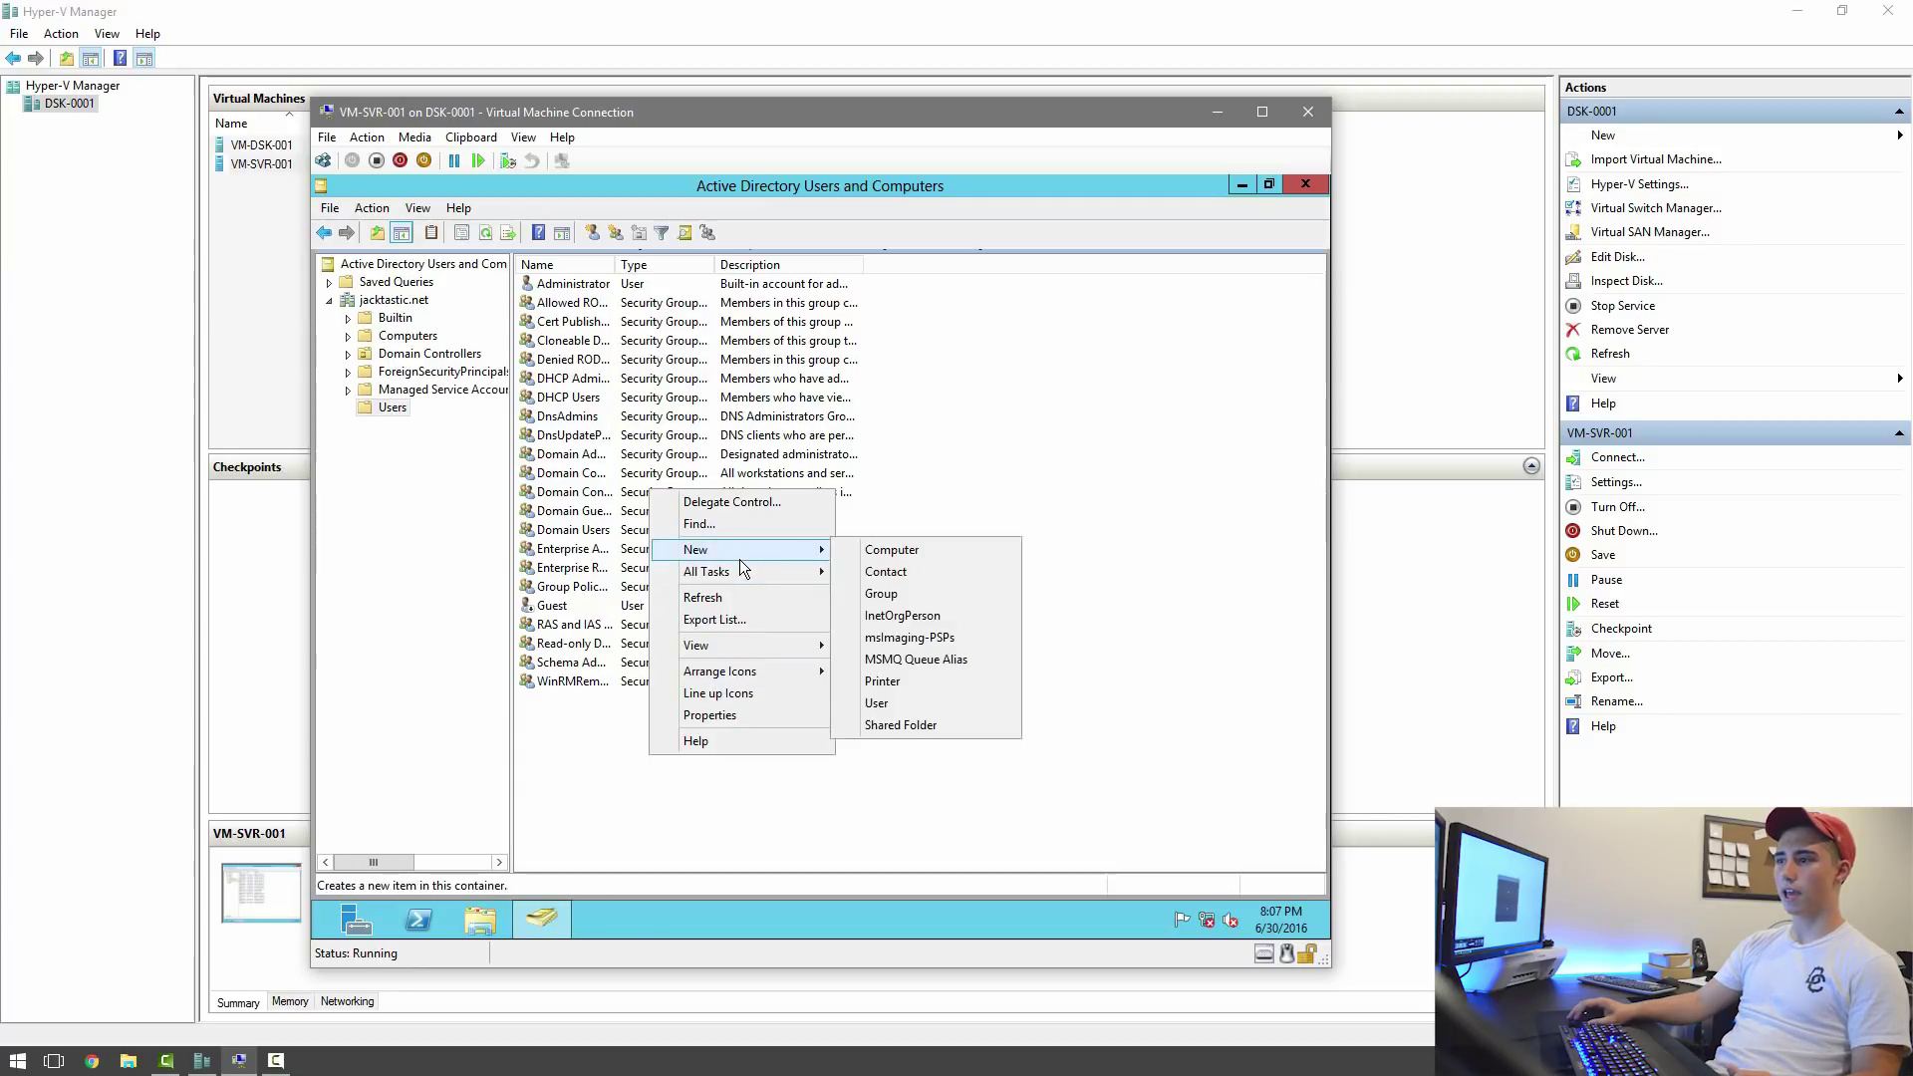
{"action": "left_click", "coordinate": [883, 703]}
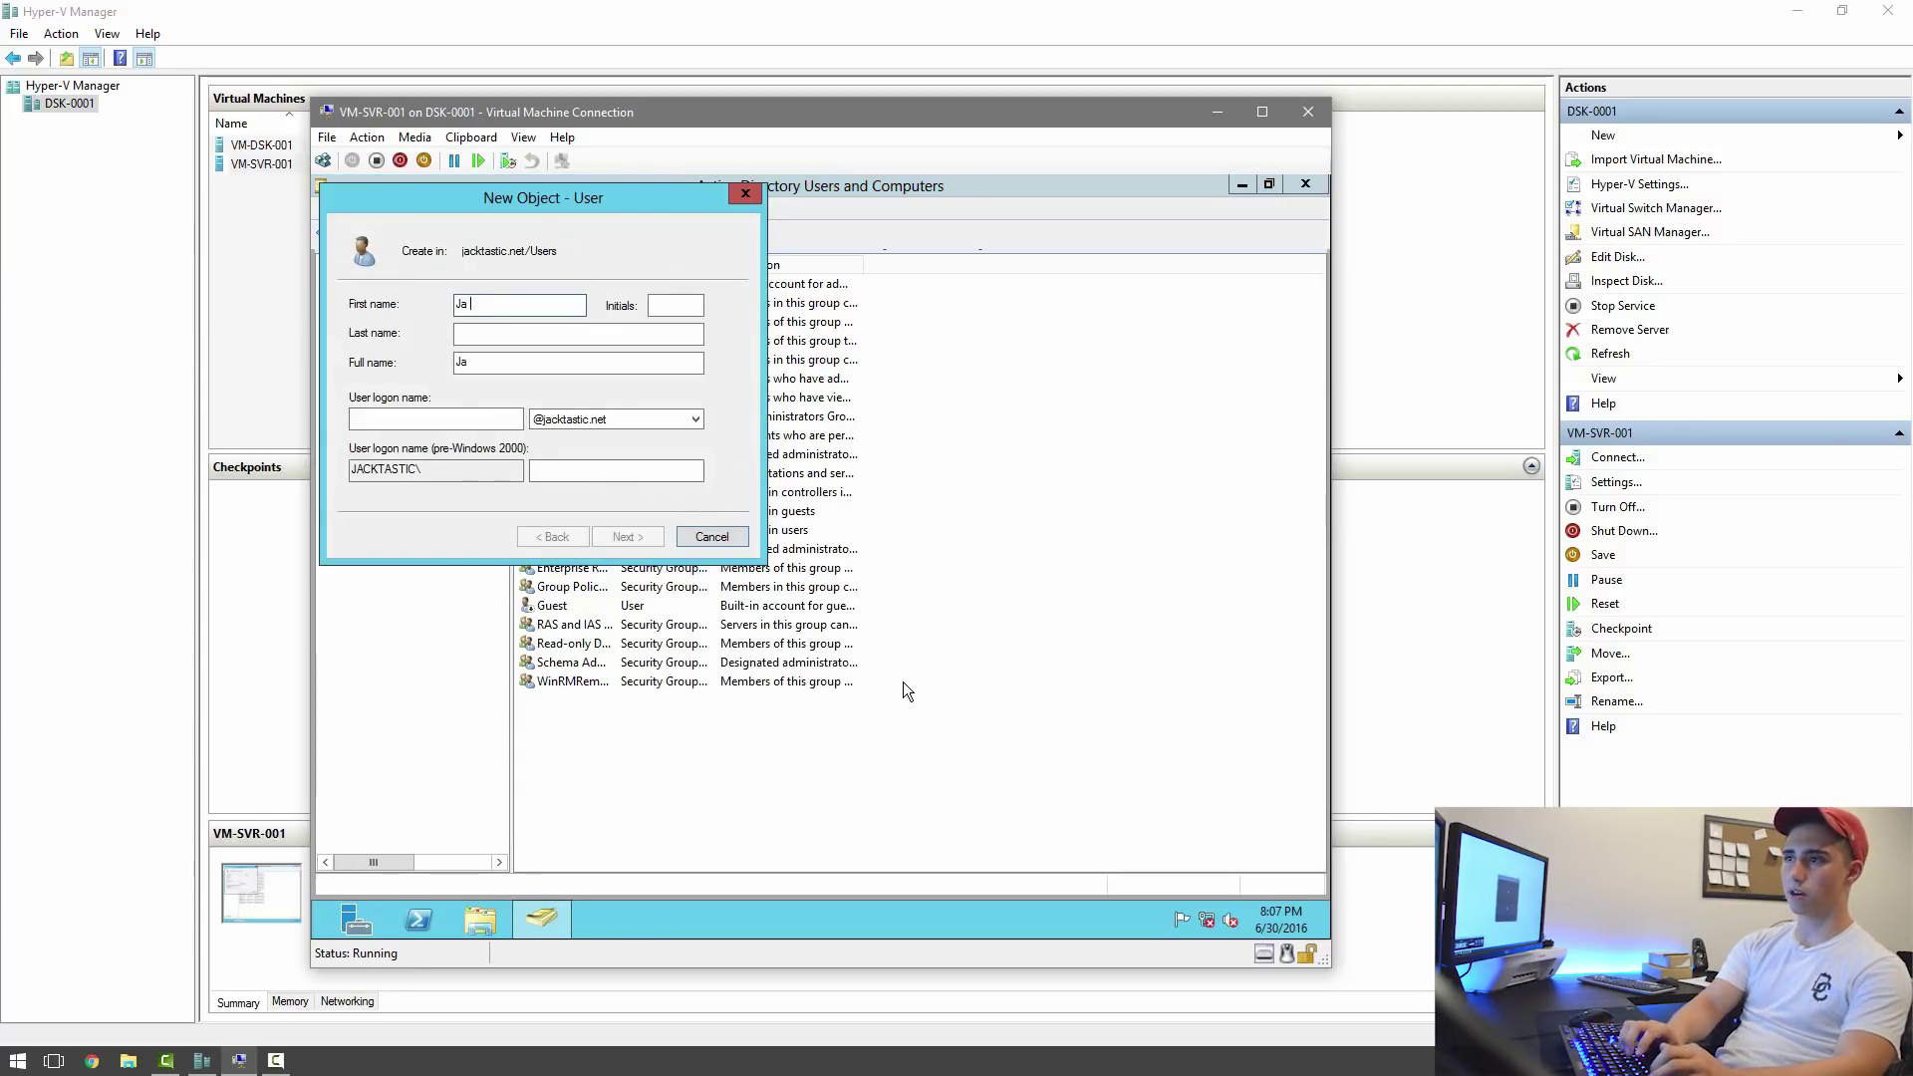
{"action": "key", "text": "Tab"}
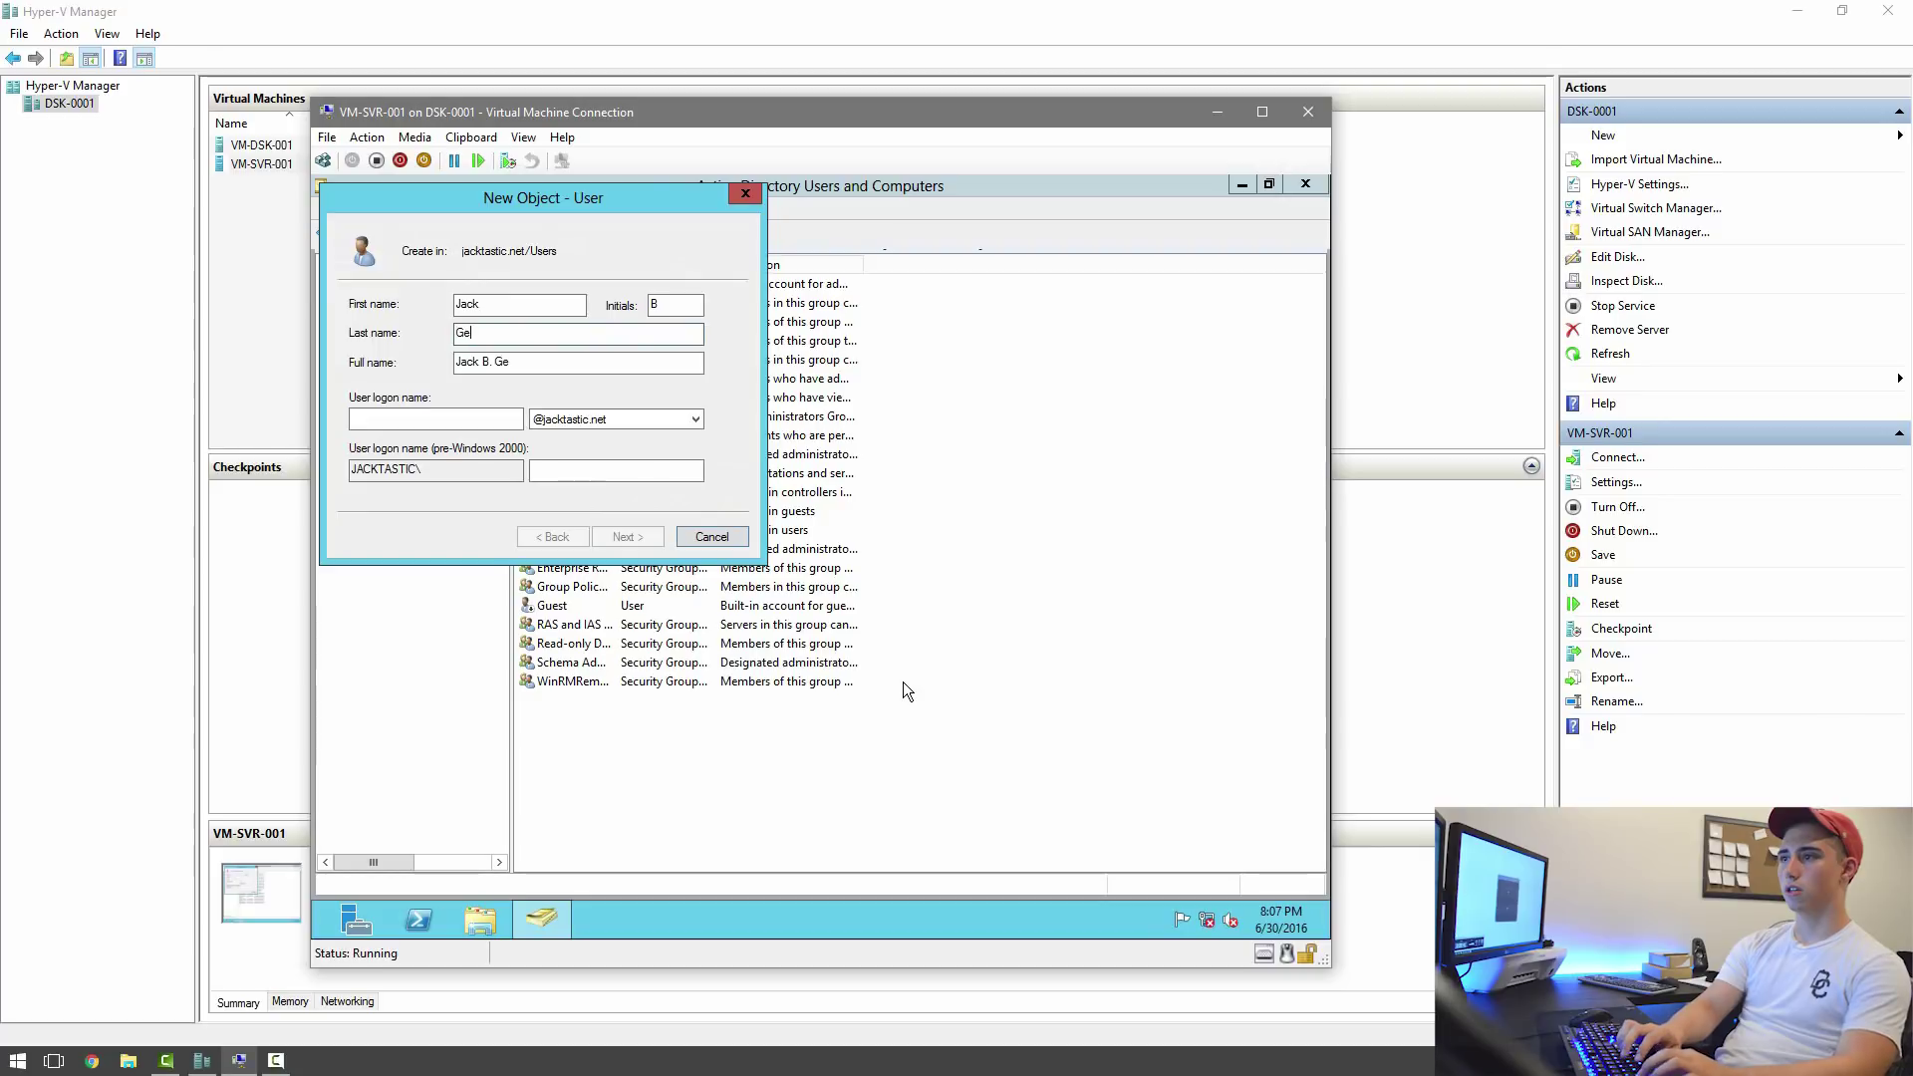
{"action": "key", "text": "Tab"}
{"action": "key", "text": "Tab"}
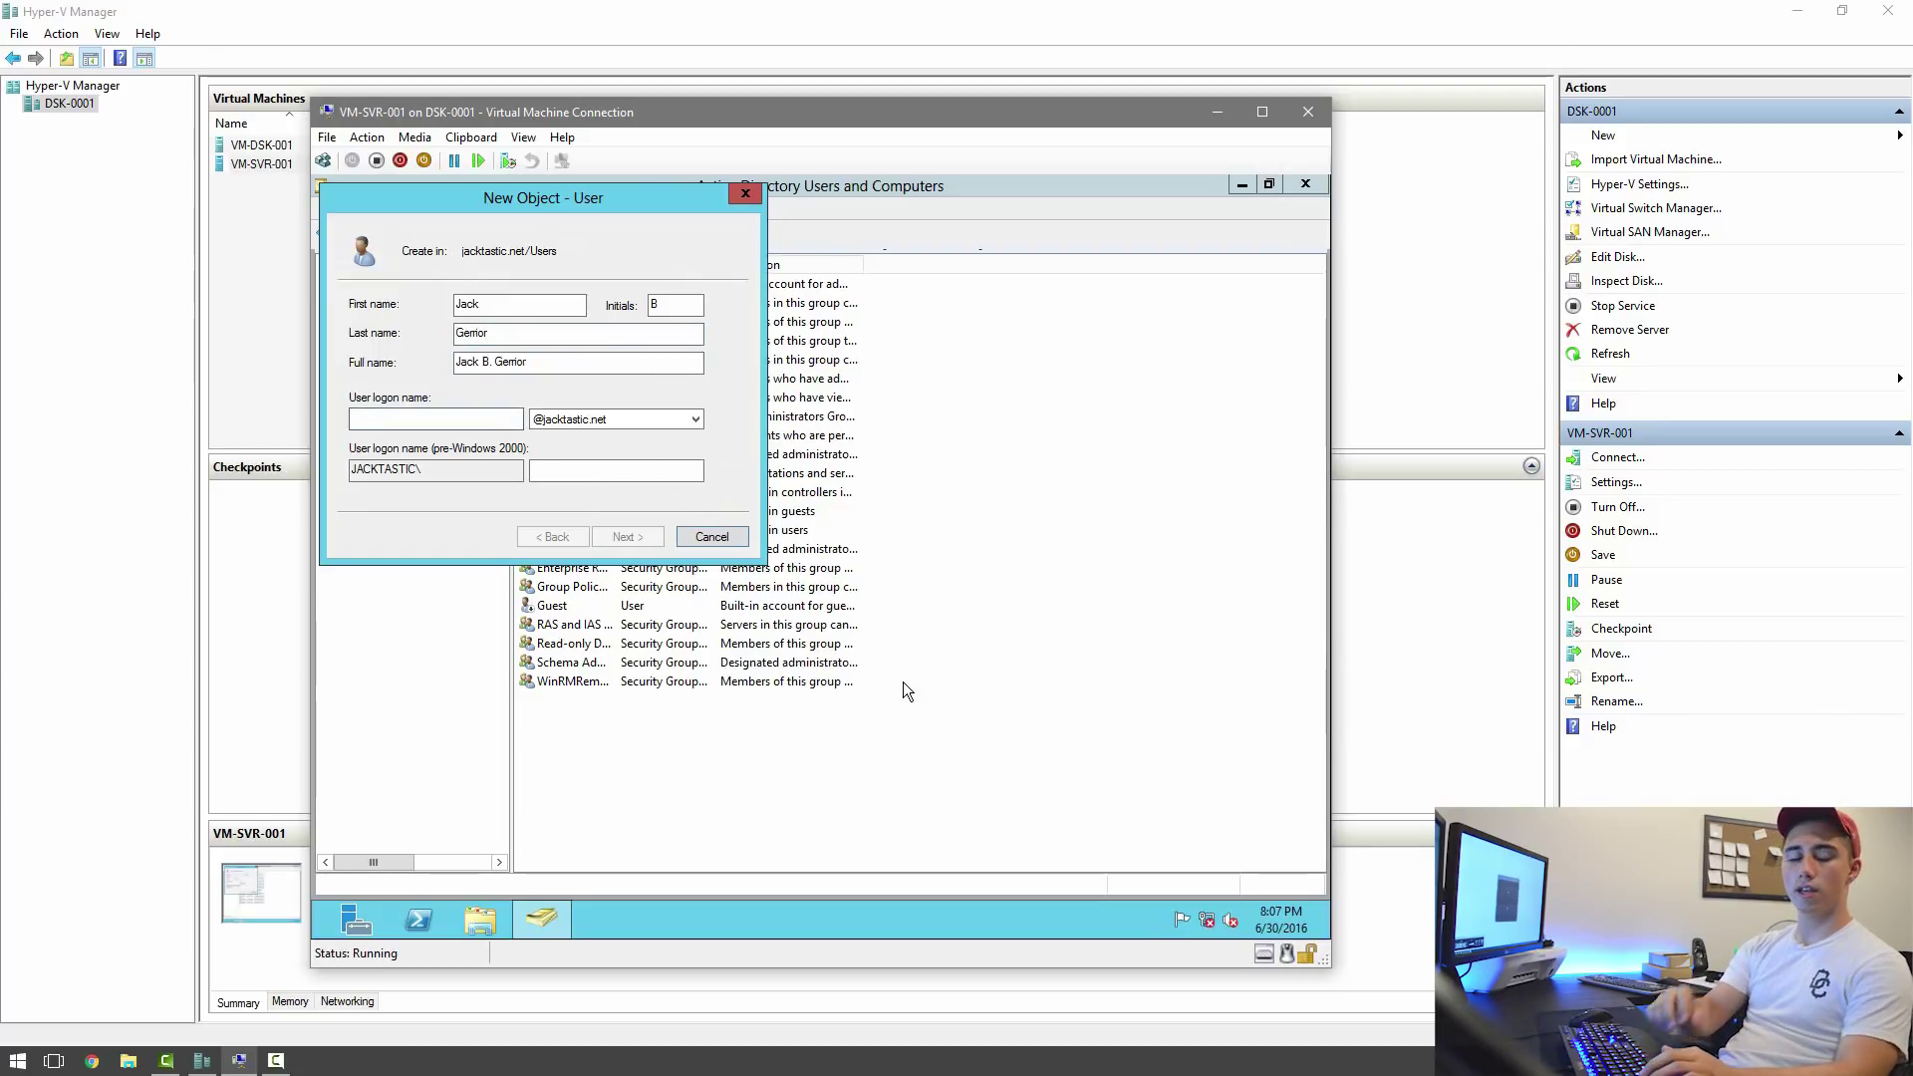
{"action": "type", "text": "J"}
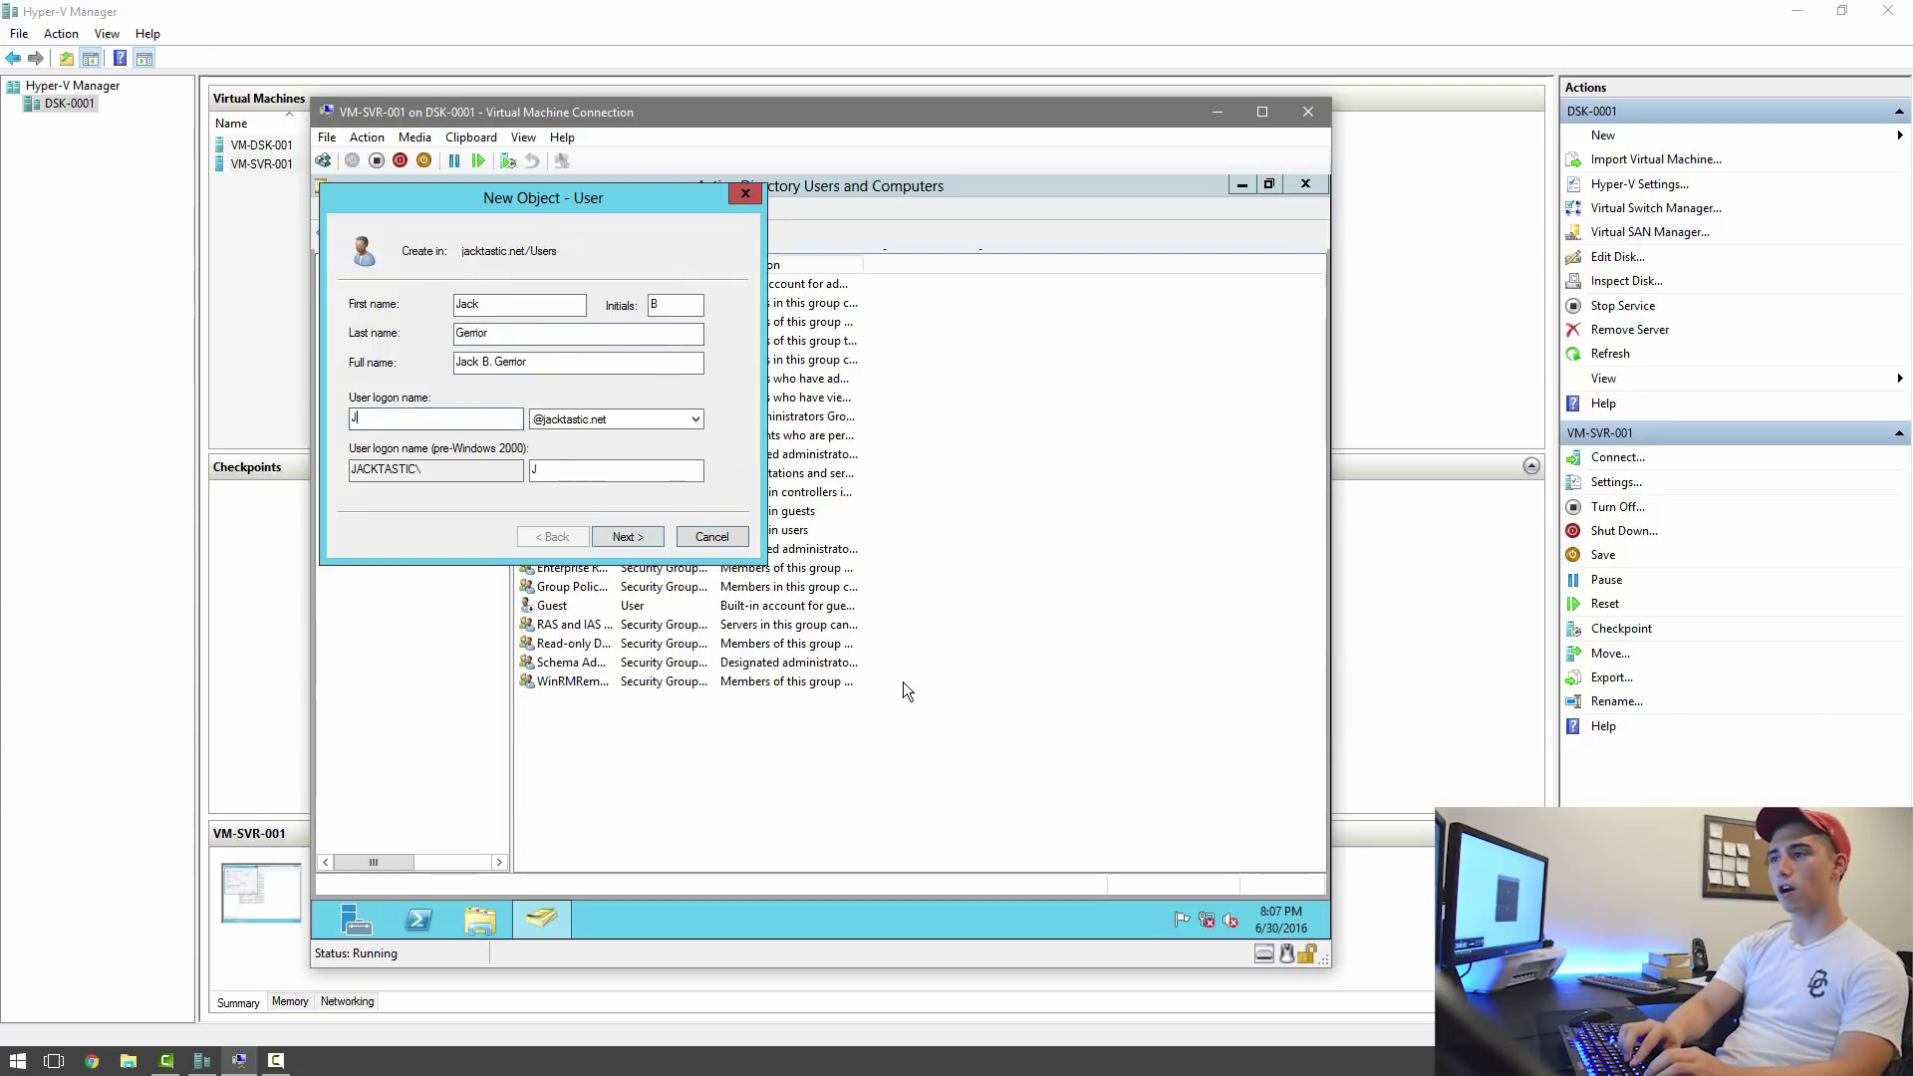
{"action": "type", "text": "ackG"}
{"action": "key", "text": "Return"}
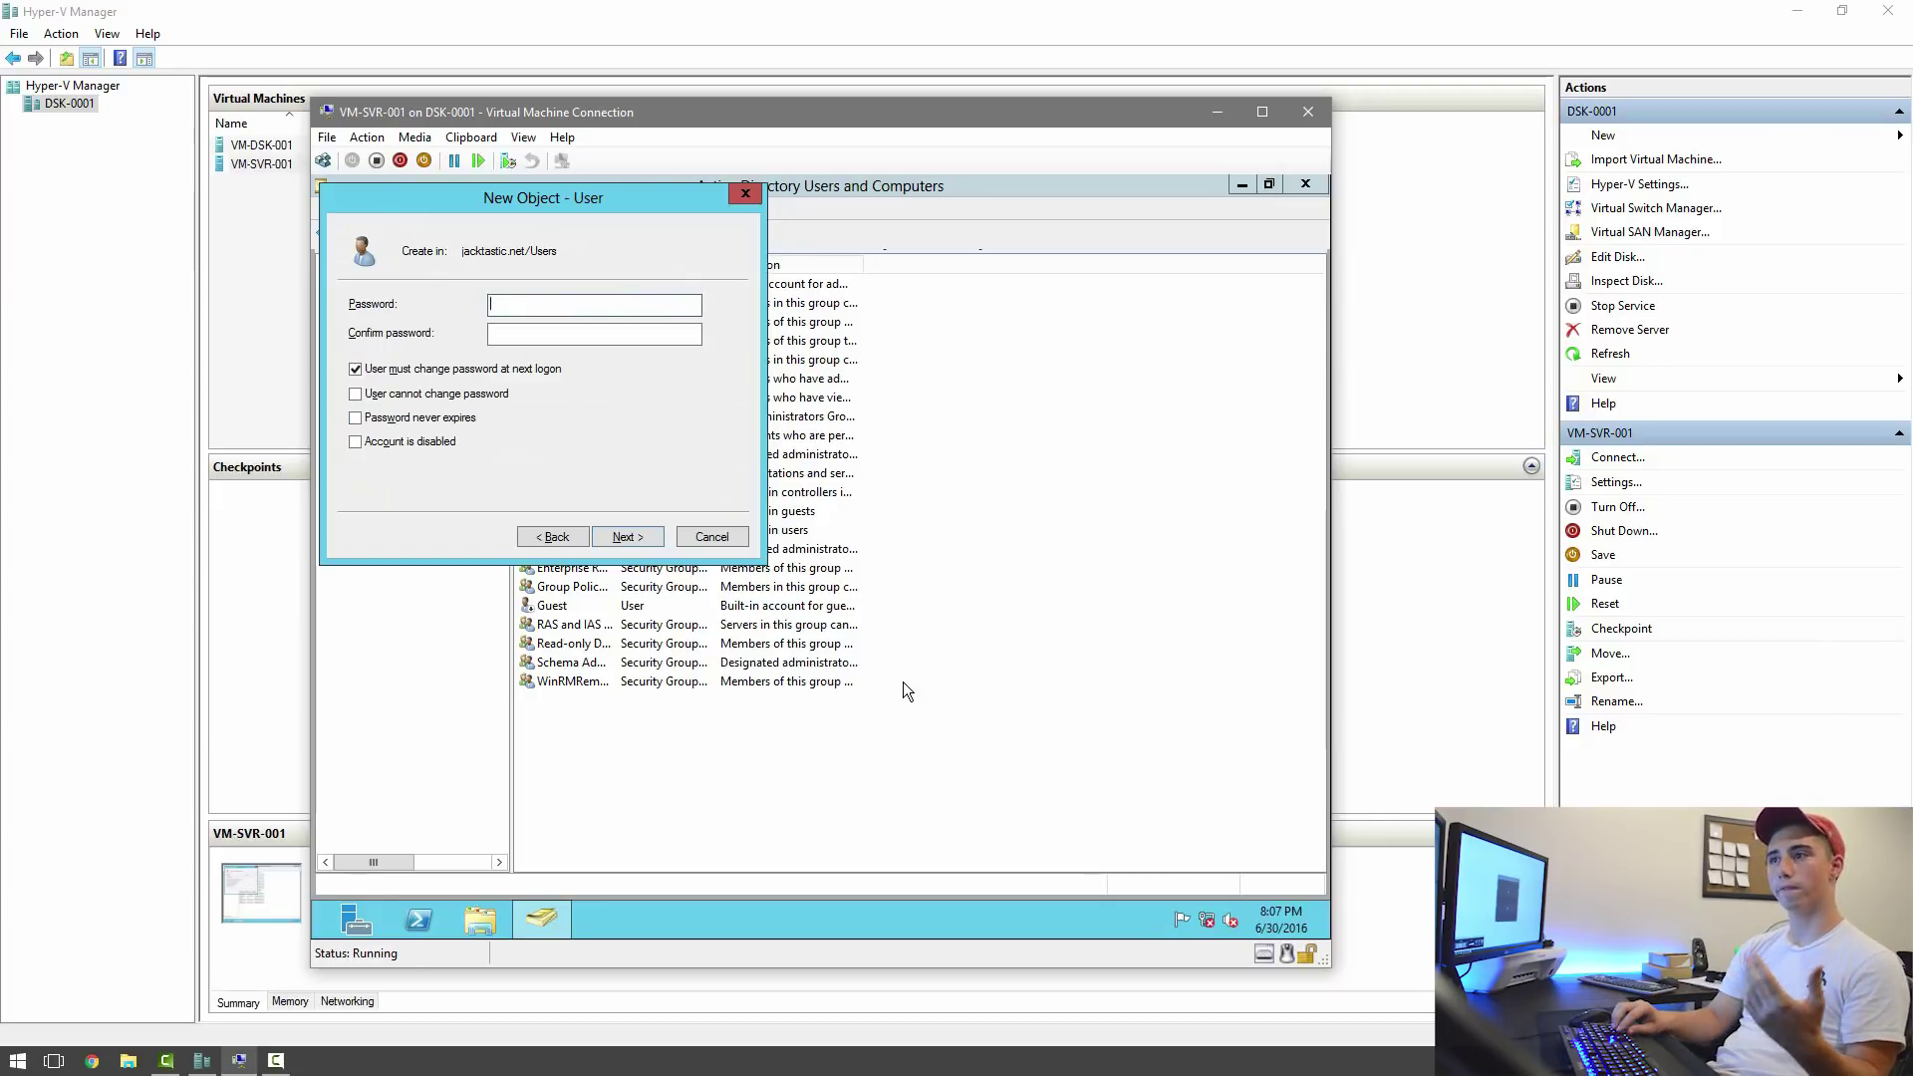
Set and confirm the new user's password, then finish creating the account.
{"action": "type", "text": "*****"}
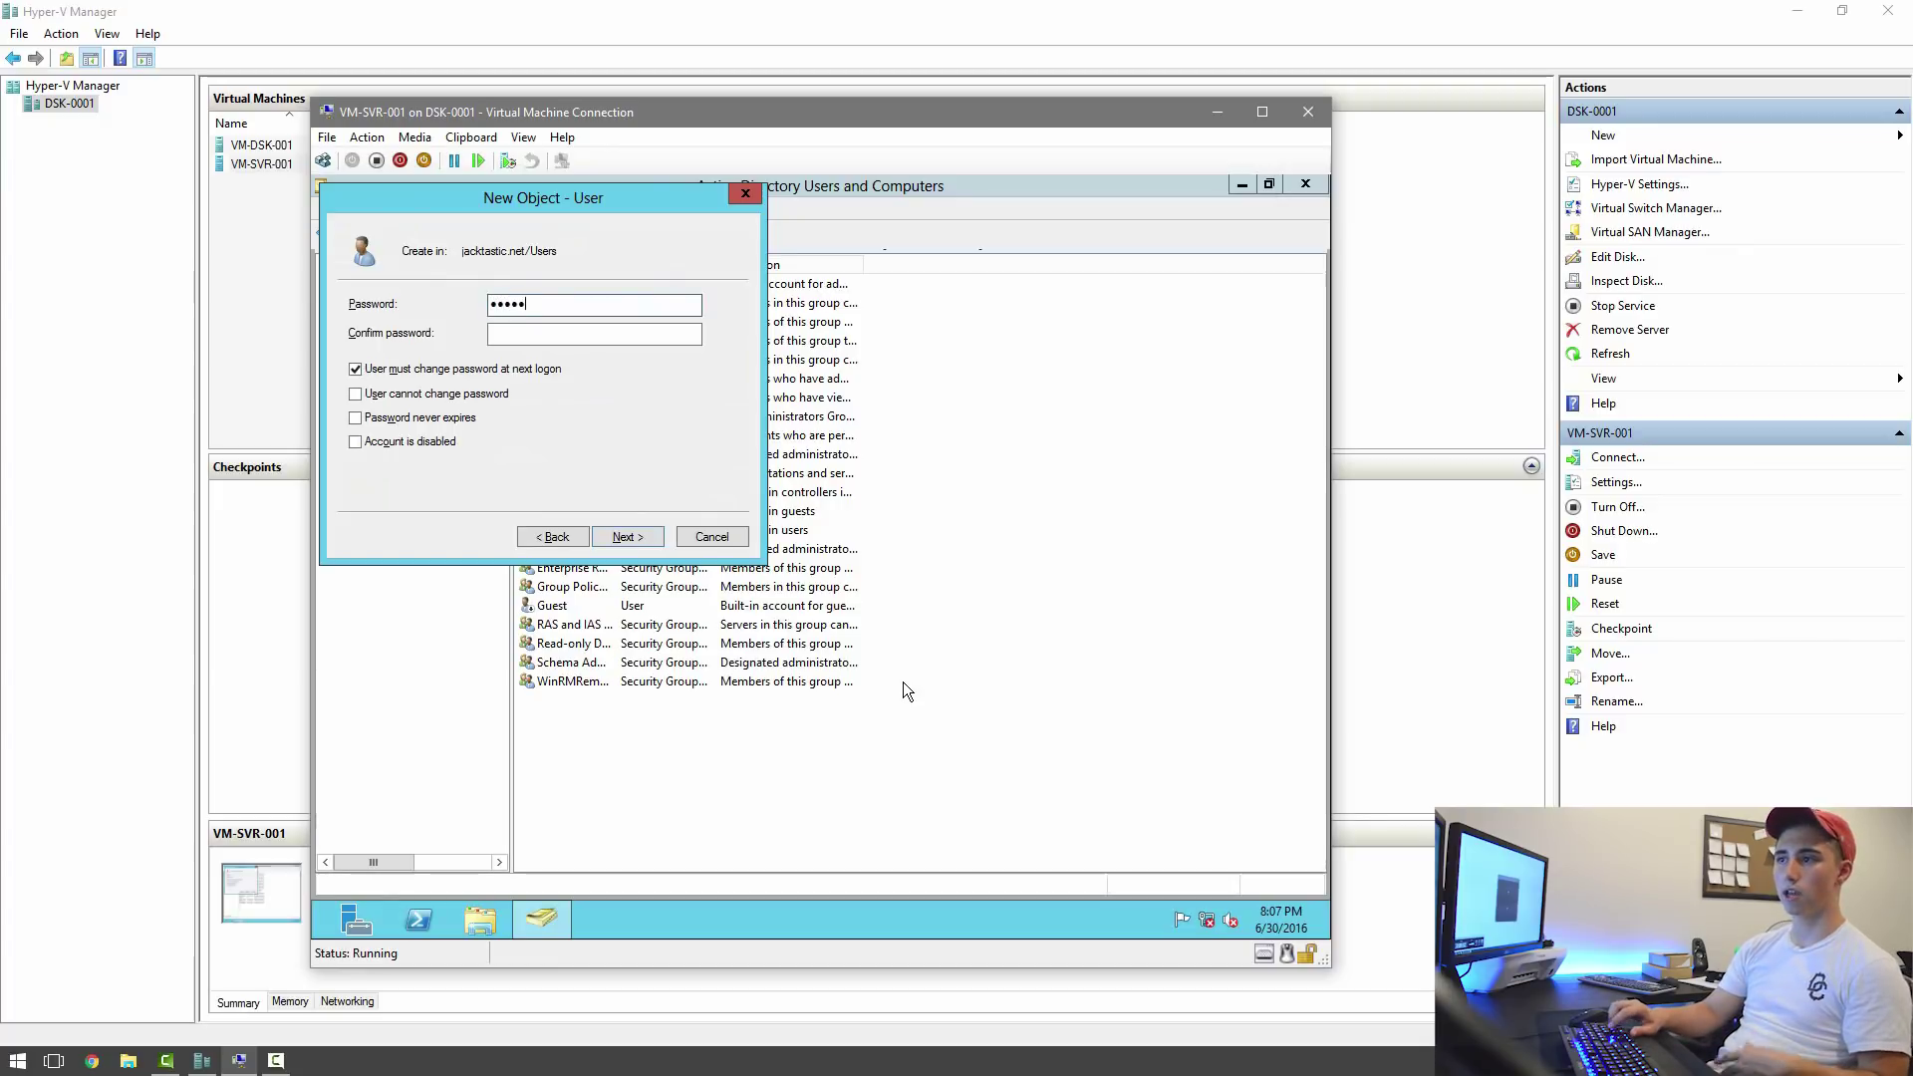
{"action": "key", "text": "ctrl+a"}
{"action": "type", "text": "***"}
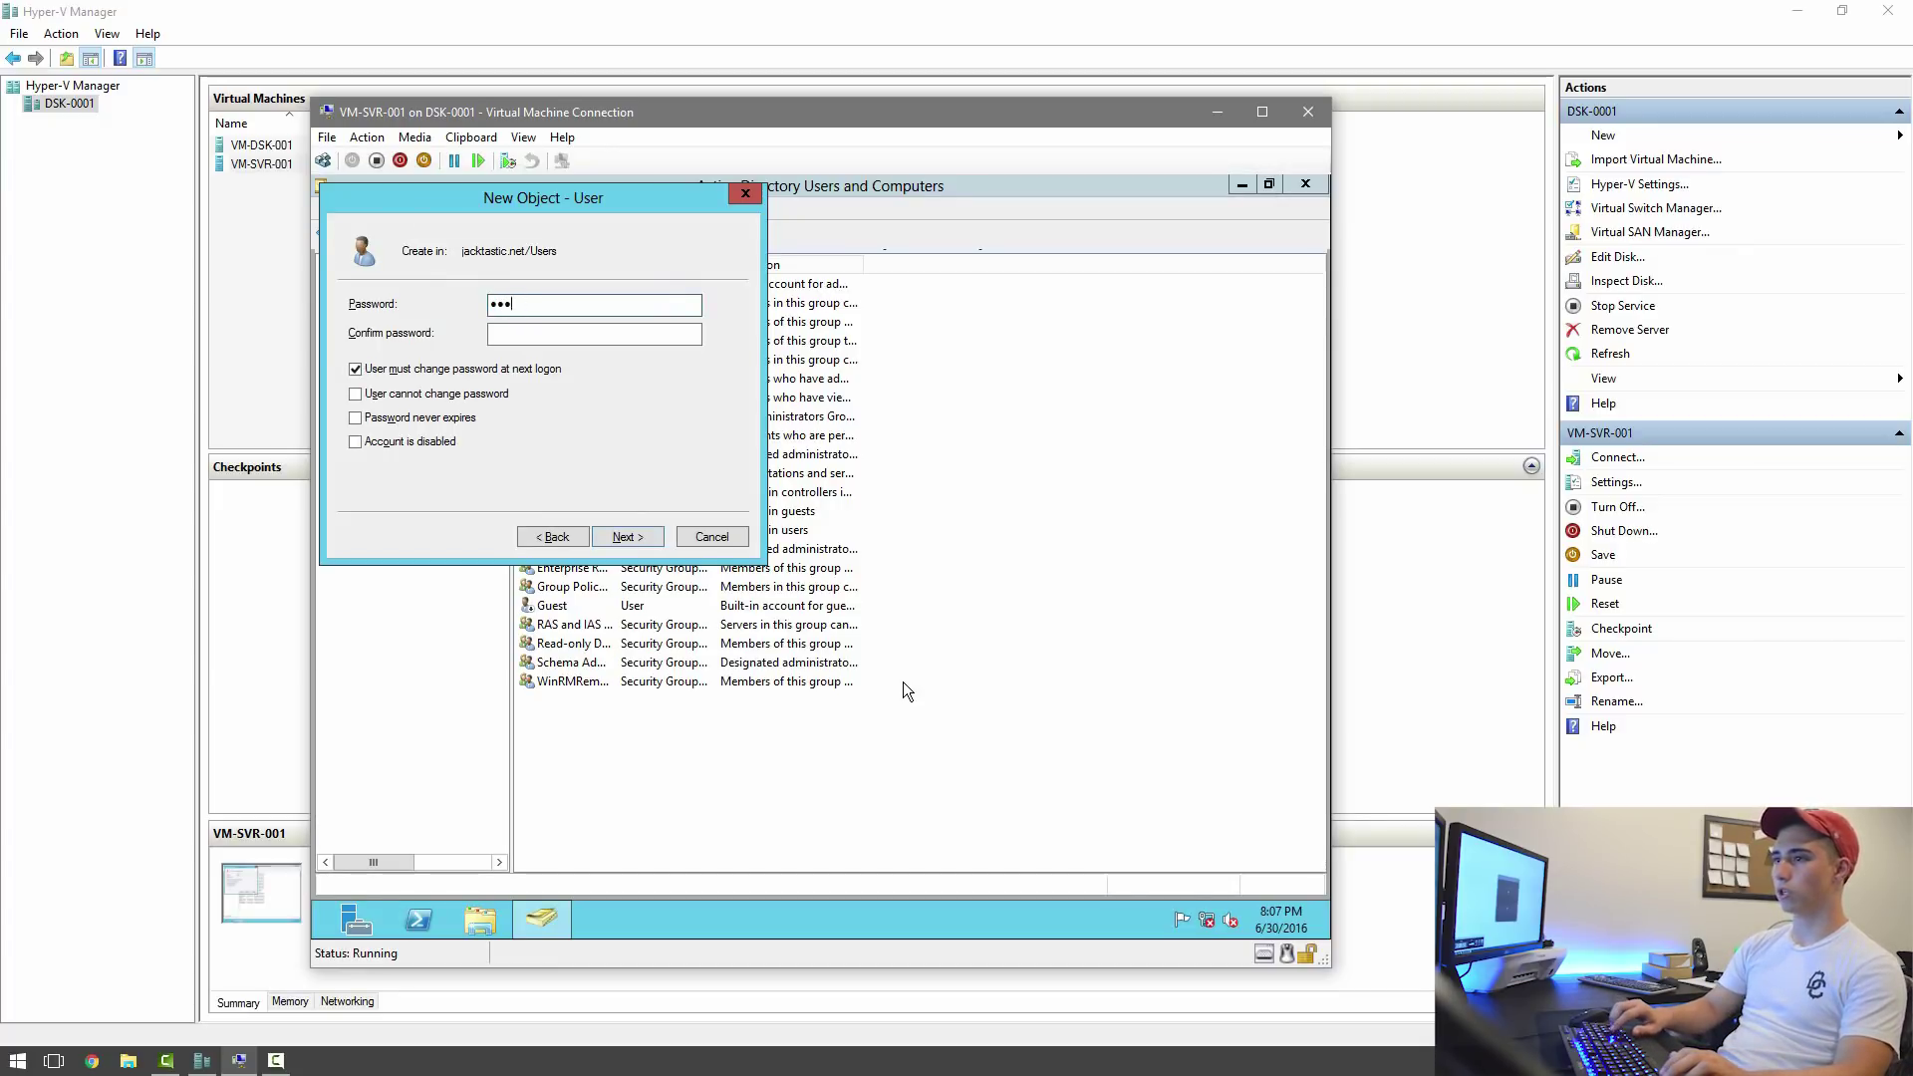
{"action": "key", "text": "Tab"}
{"action": "type", "text": "****"}
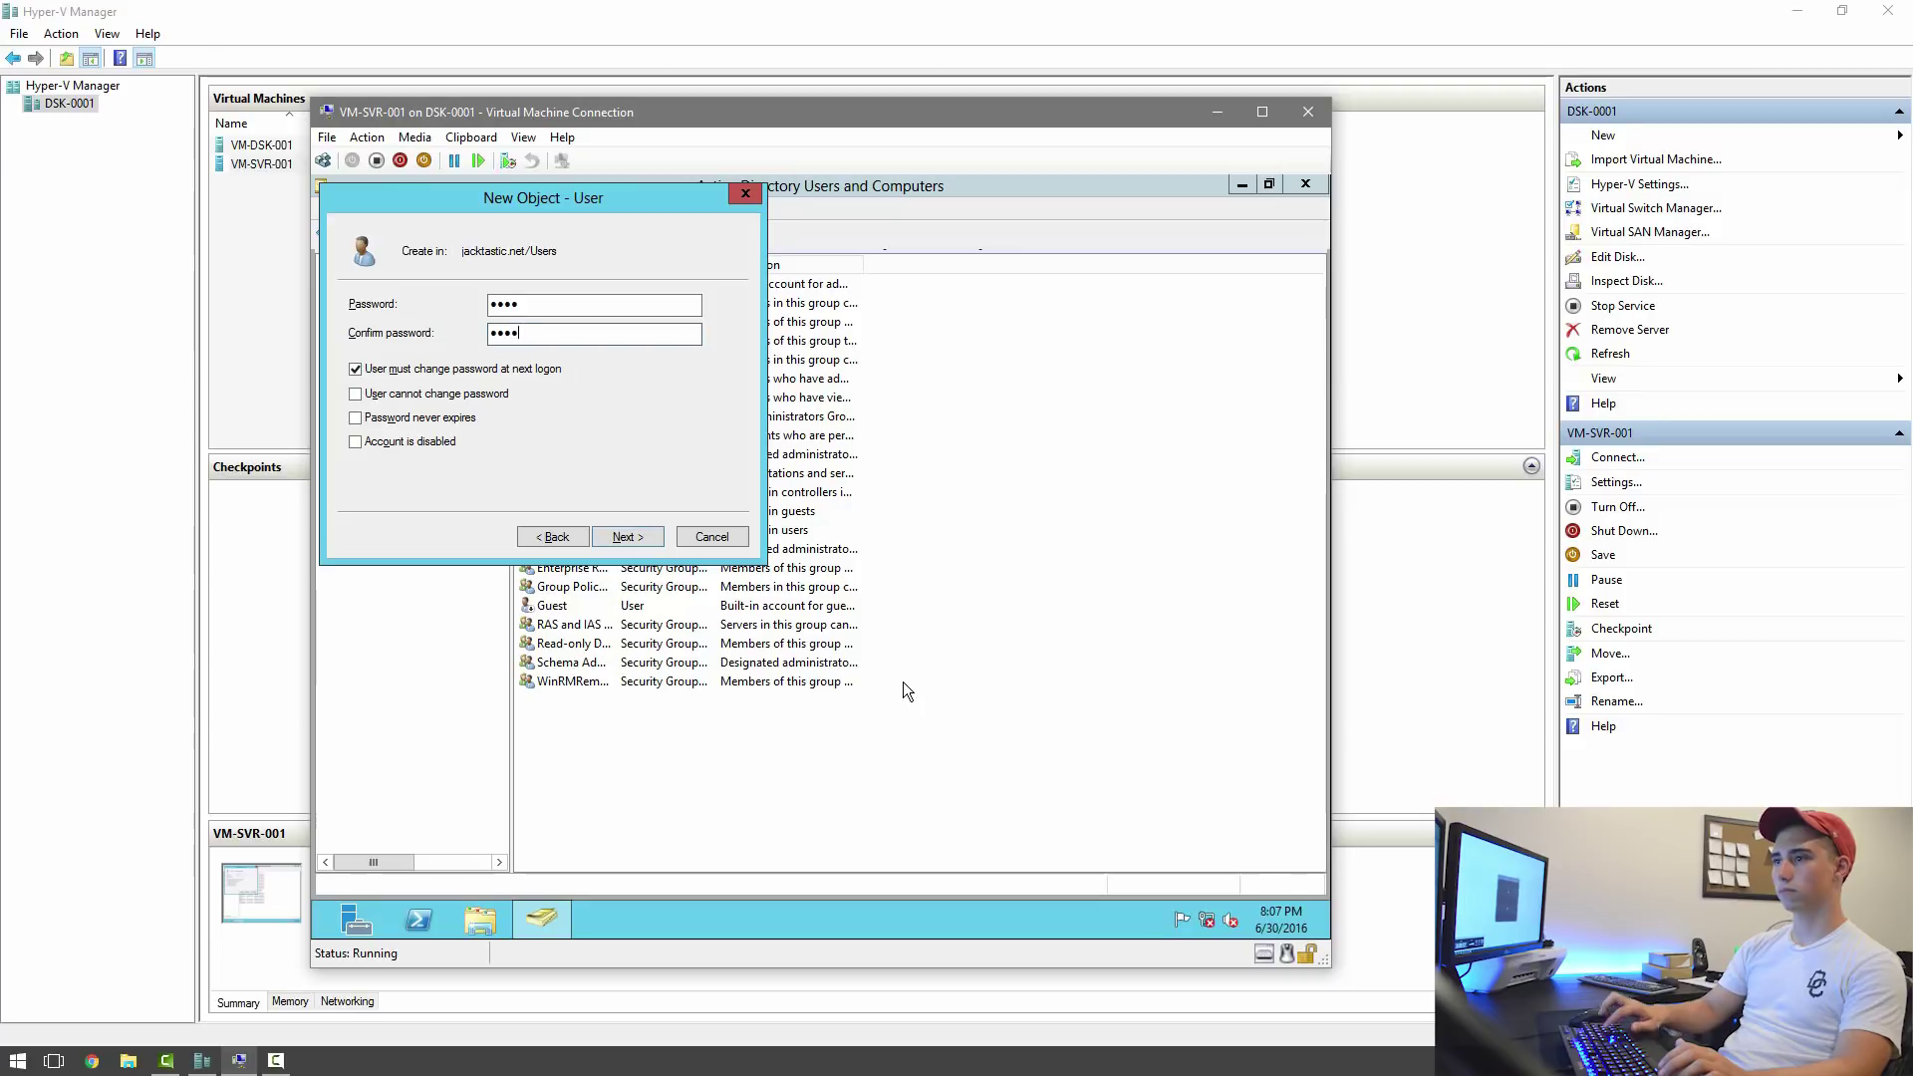
{"action": "left_click", "coordinate": [622, 537]}
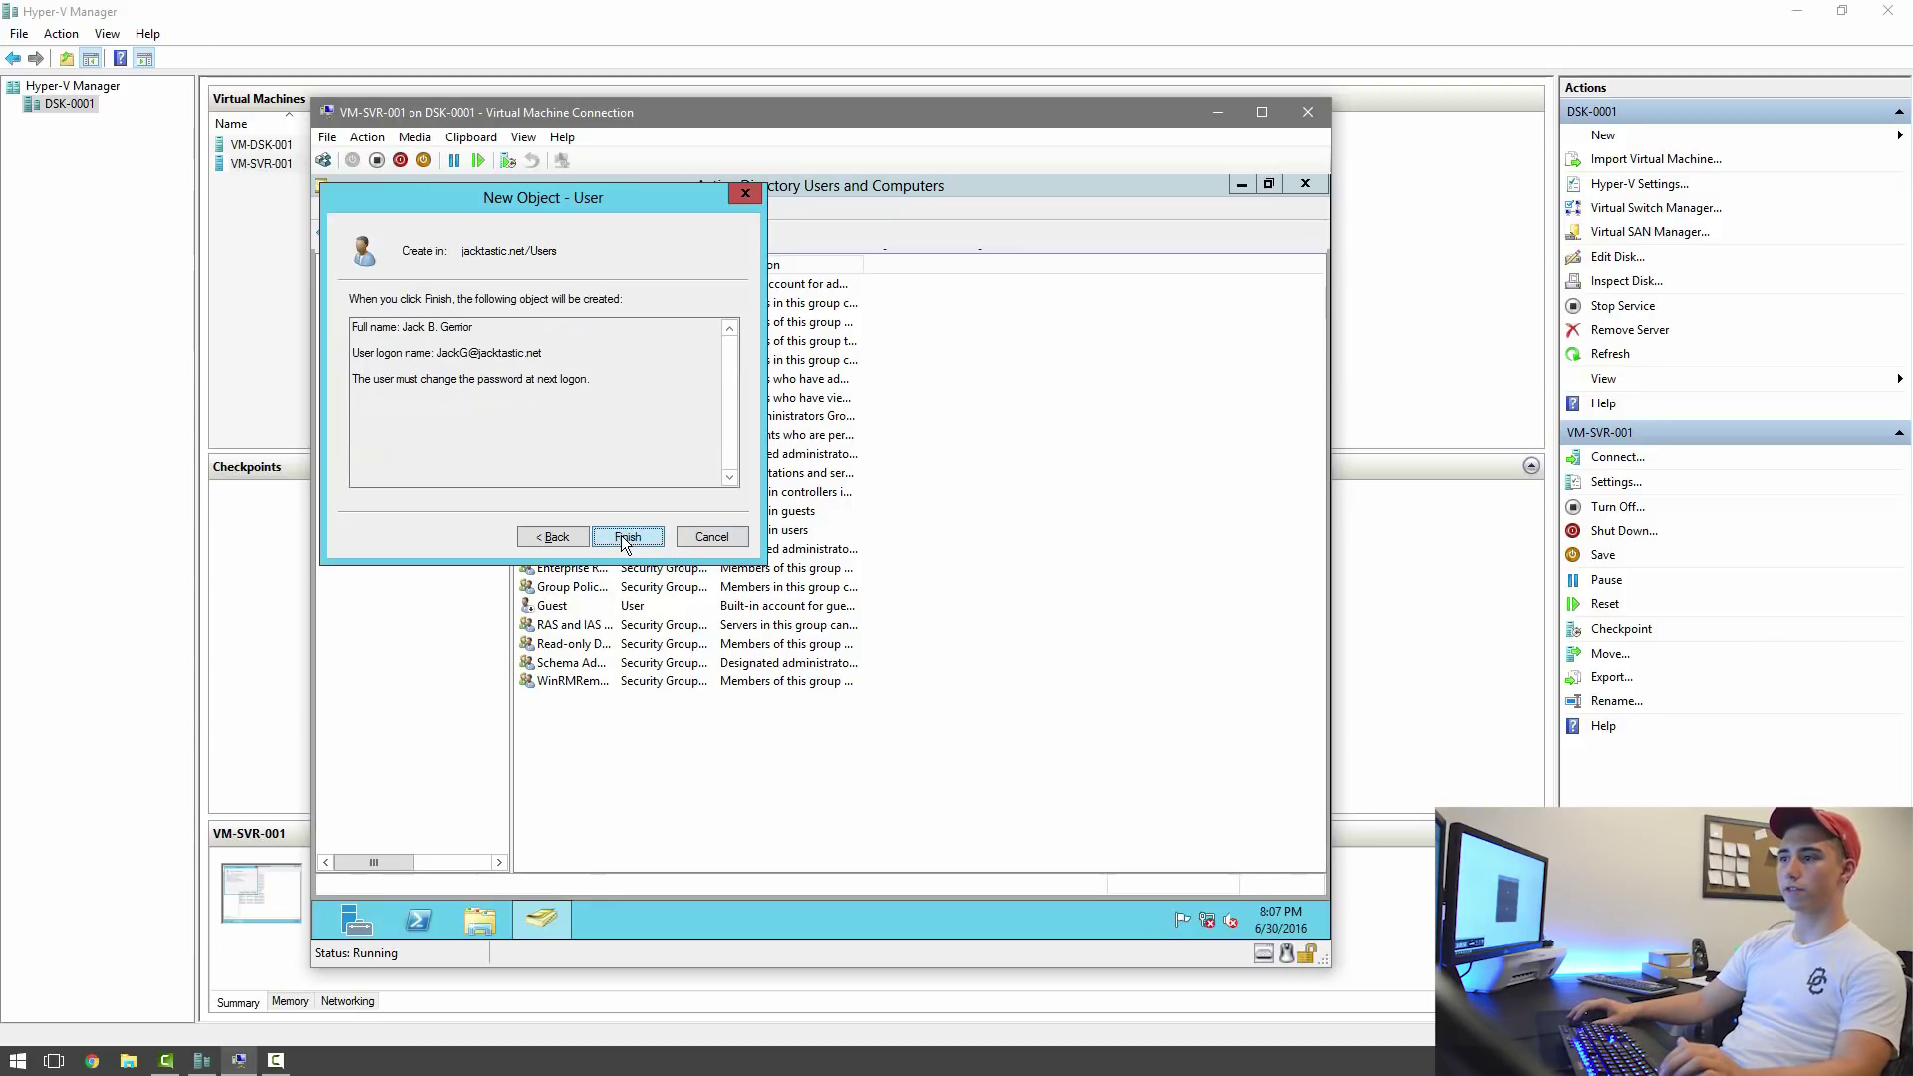
{"action": "left_click", "coordinate": [624, 537]}
{"action": "left_click", "coordinate": [600, 750]}
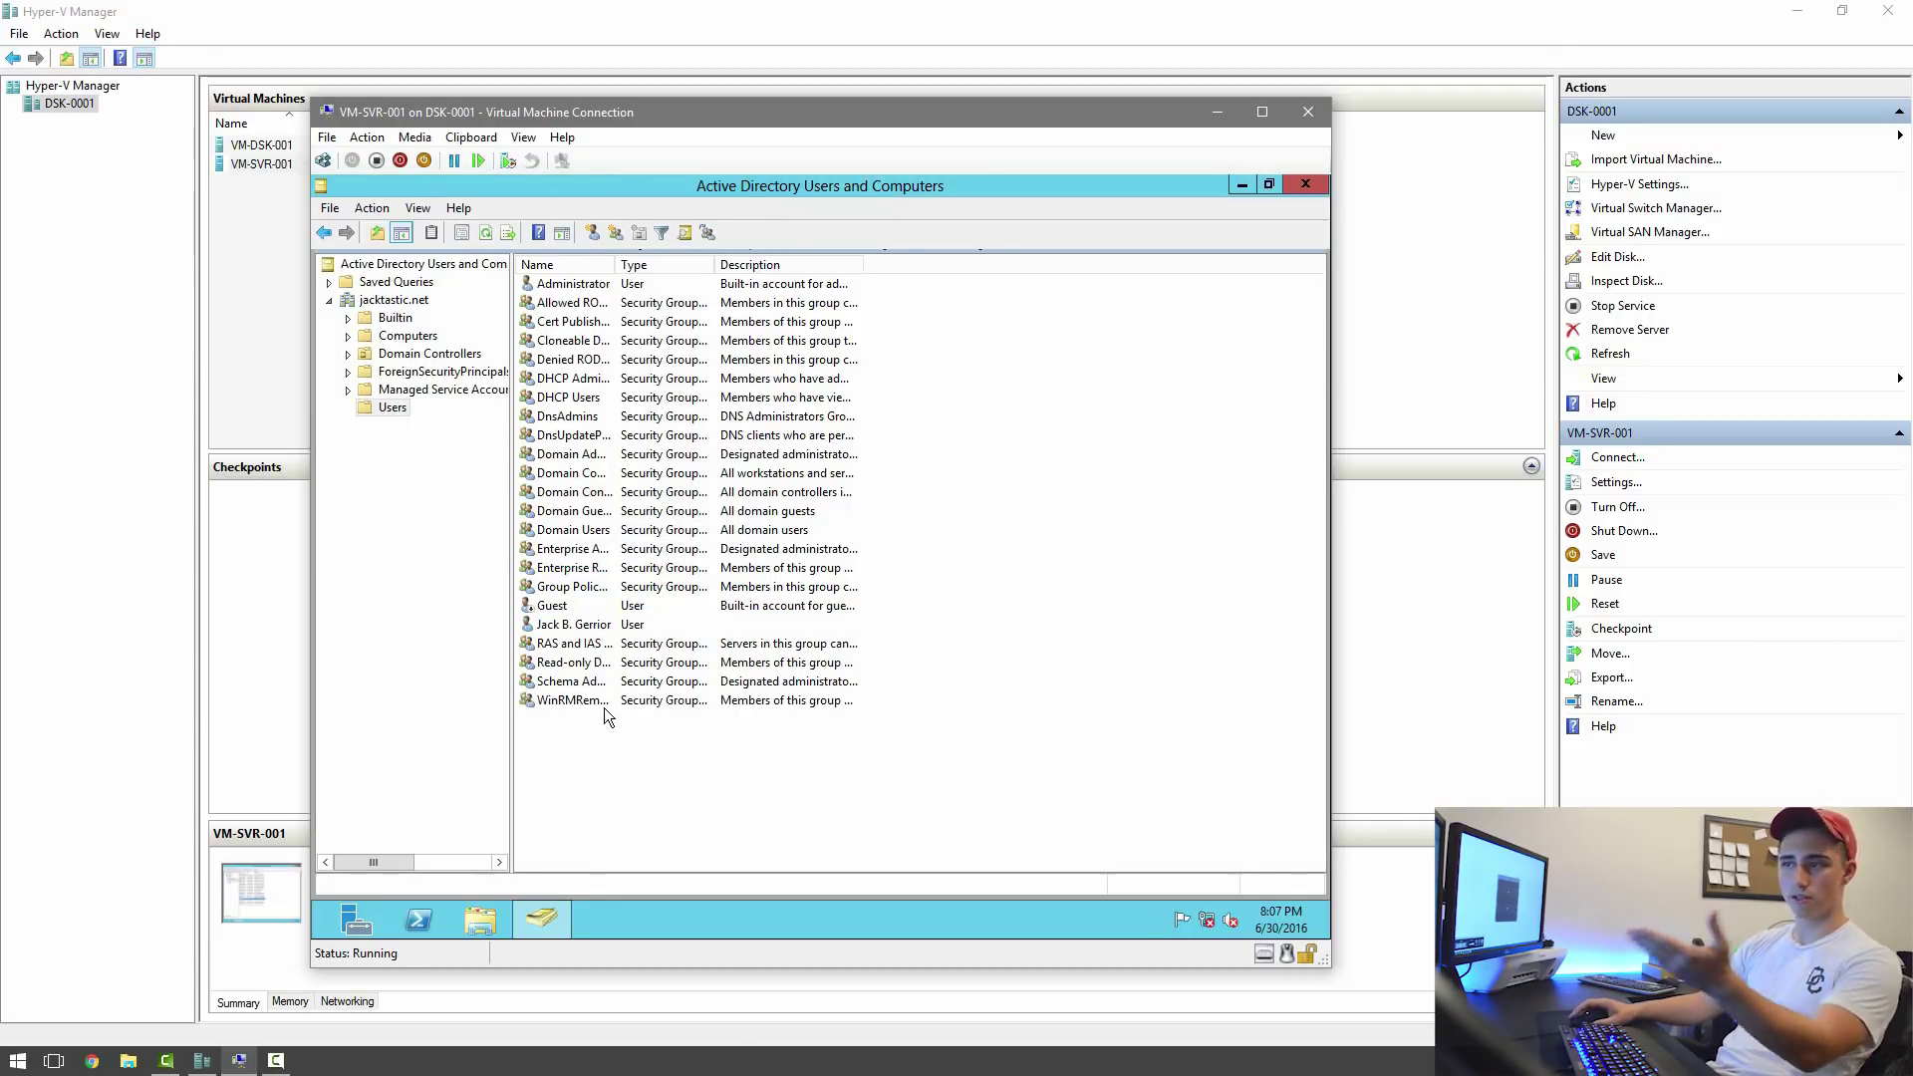
Start another new user, entering first name, middle initial, last name and logon name.
{"action": "right_click", "coordinate": [574, 779]}
{"action": "mouse_move", "coordinate": [698, 574]}
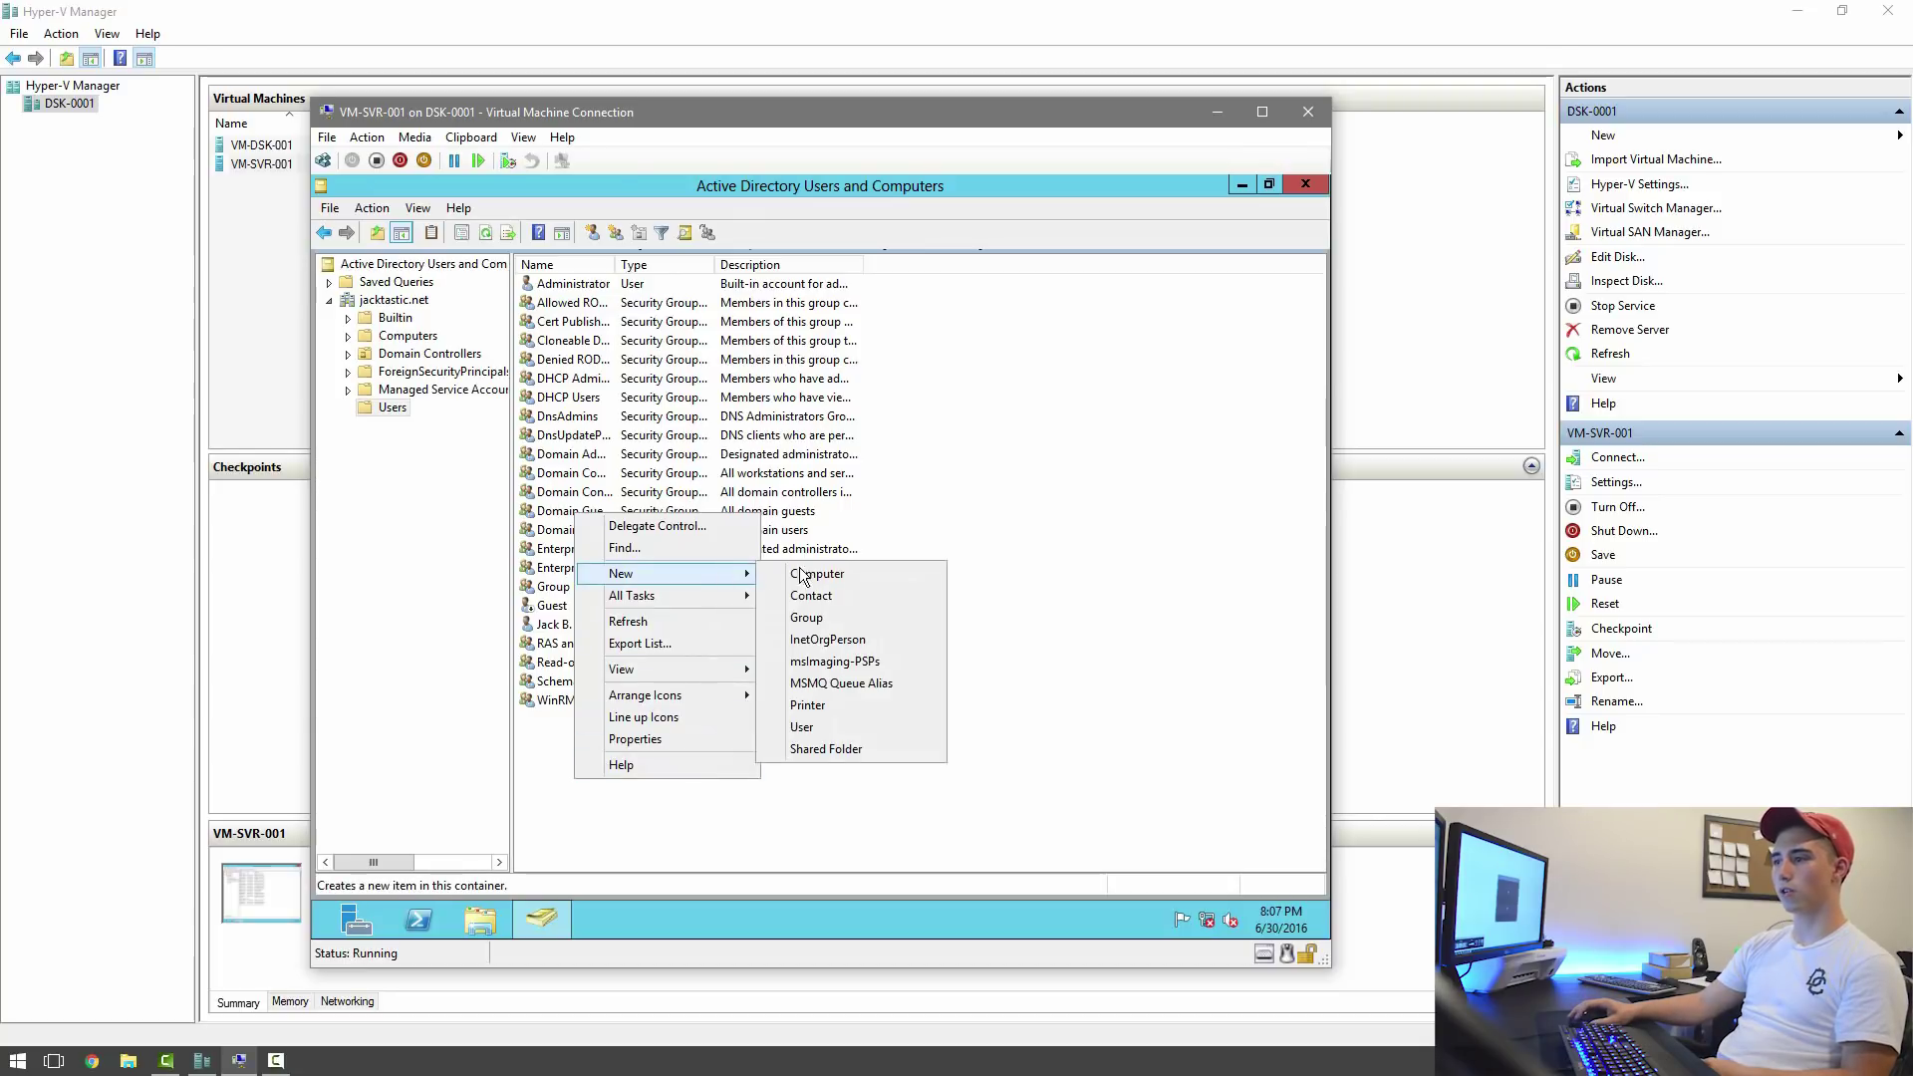
{"action": "left_click", "coordinate": [823, 729]}
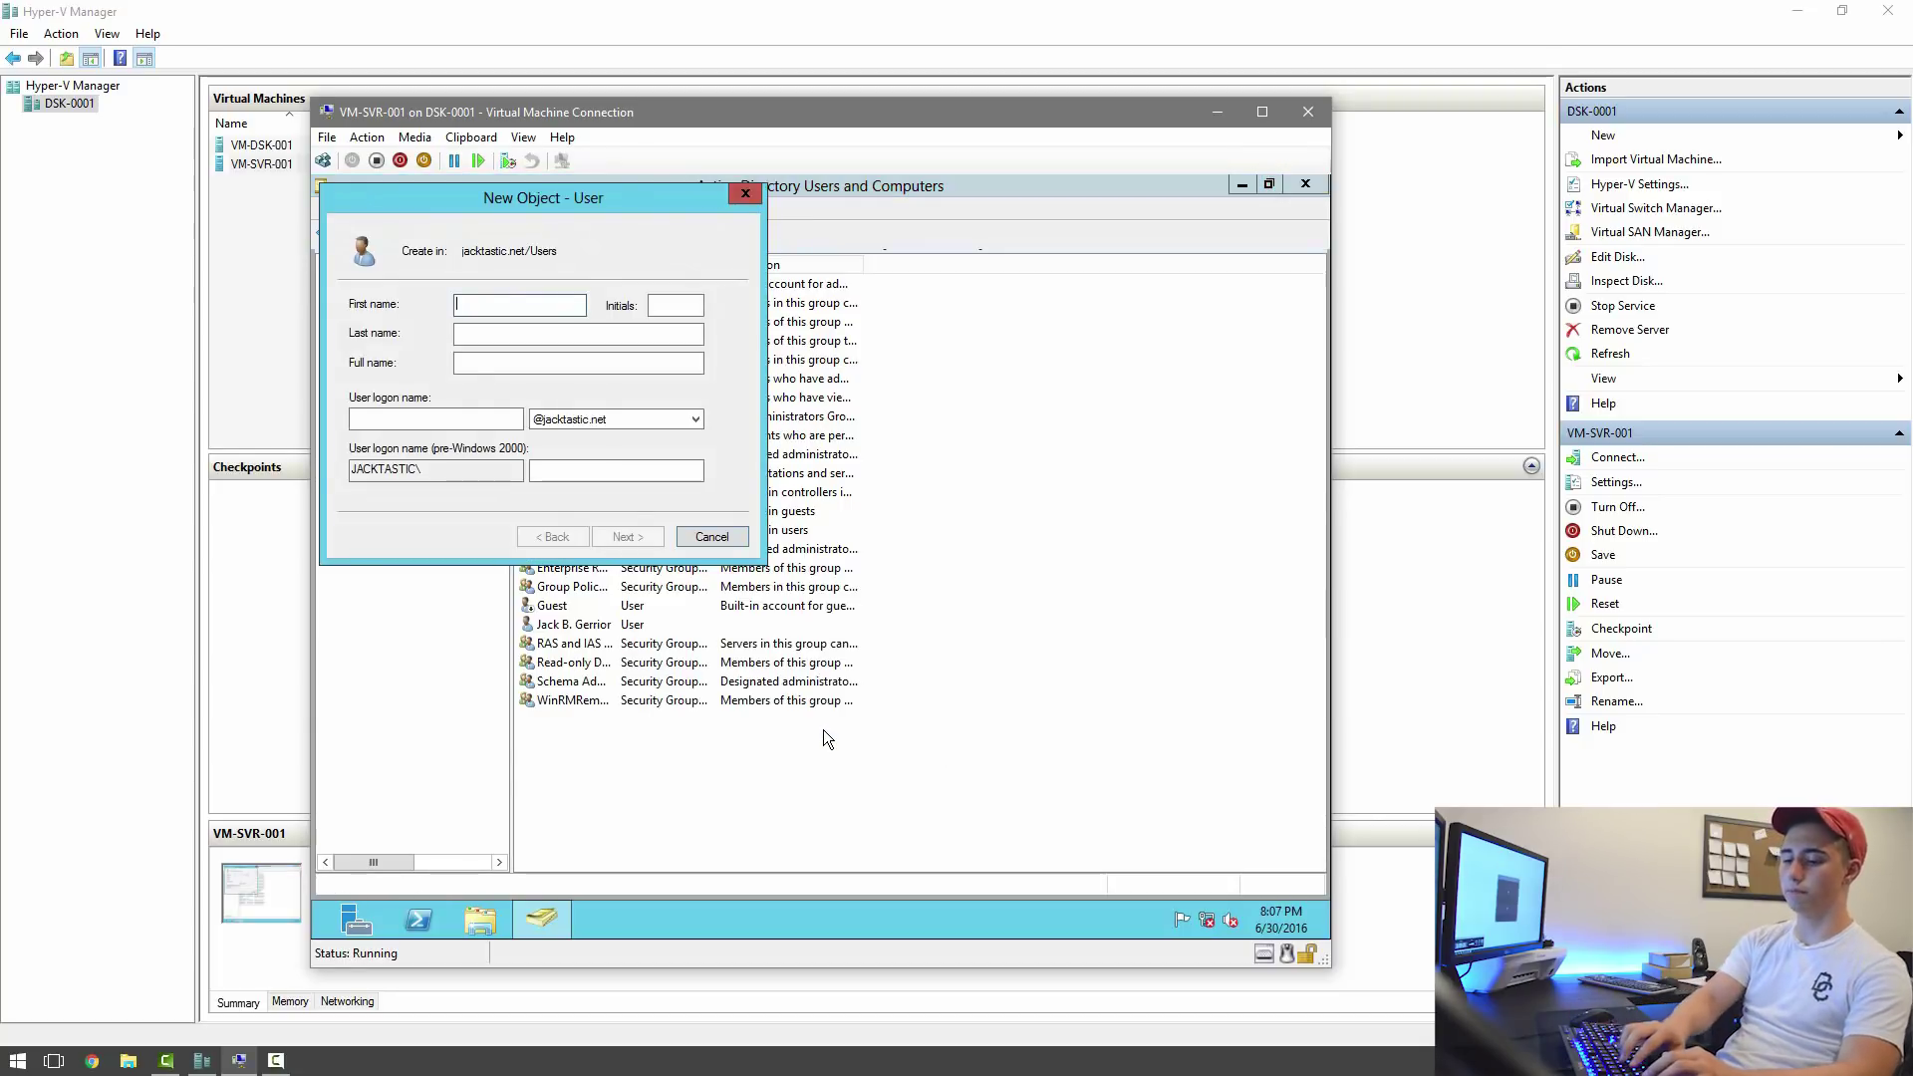
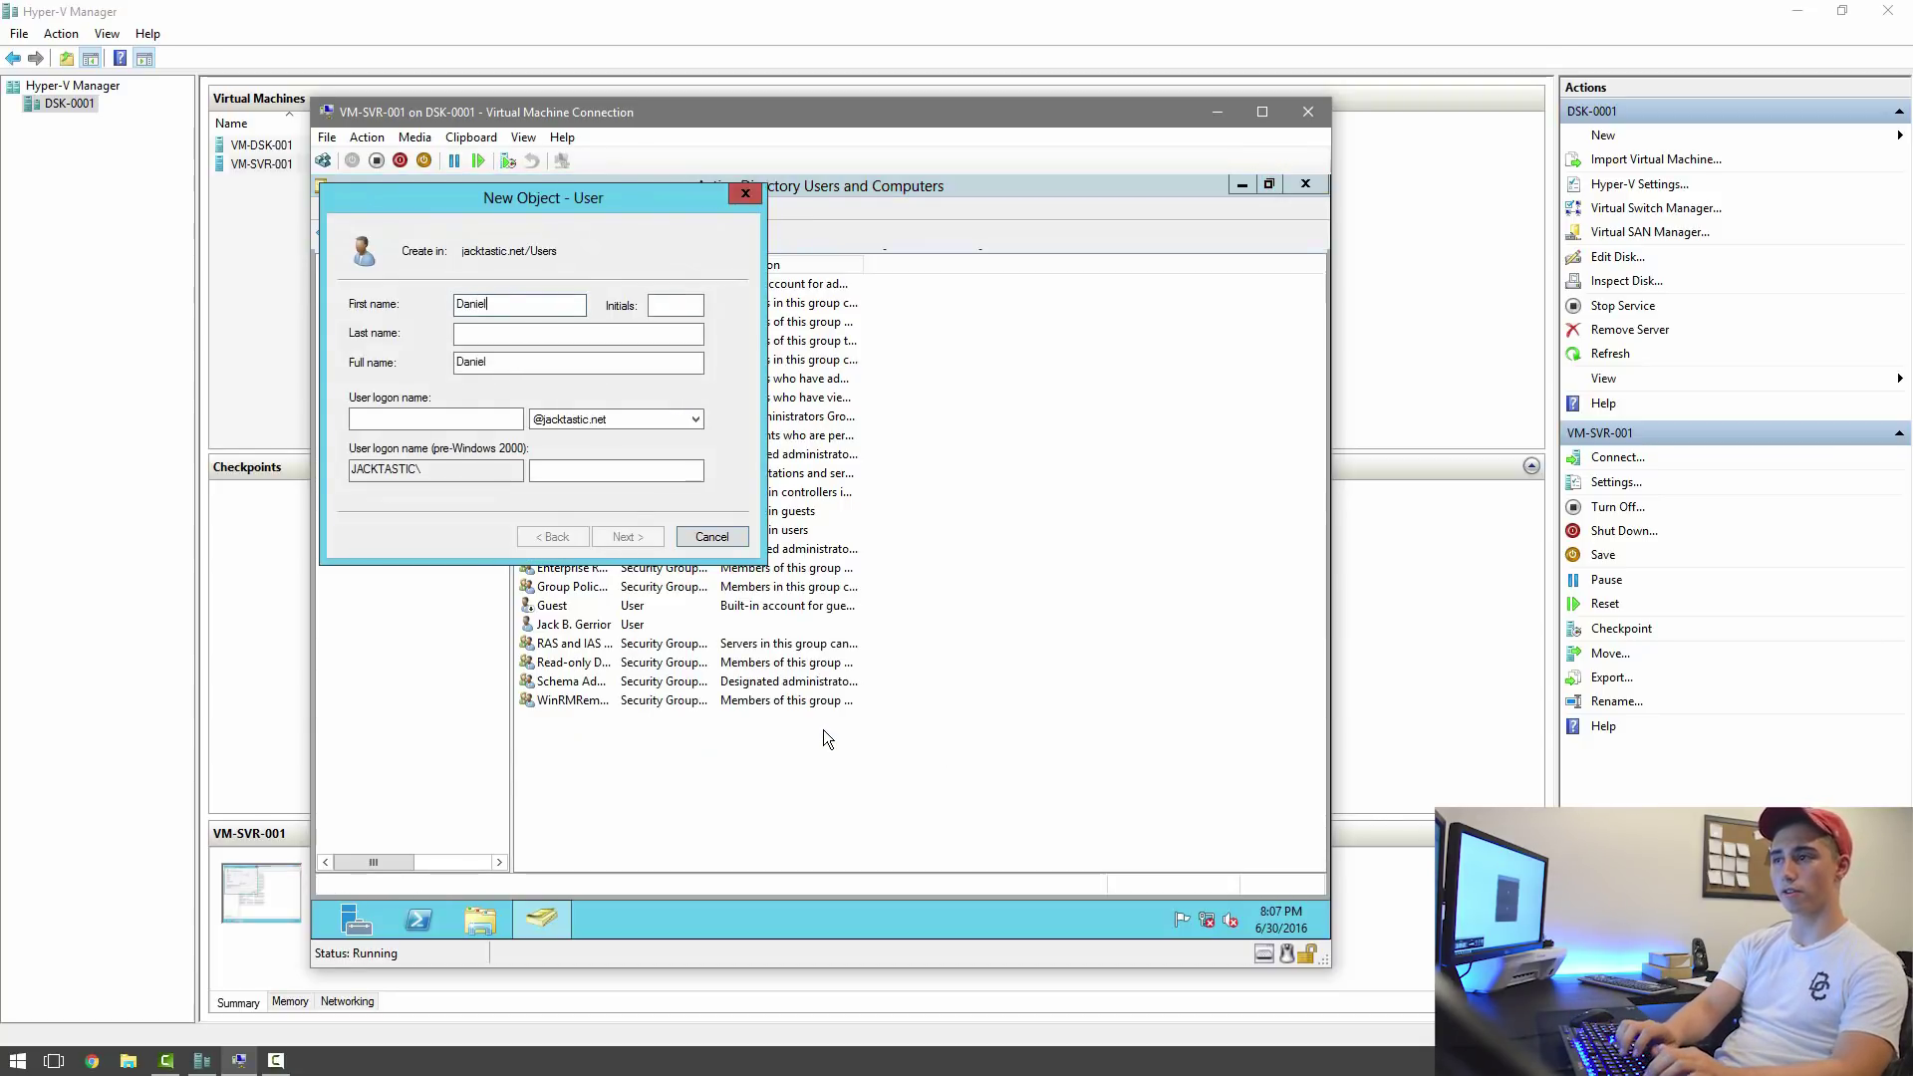
{"action": "key", "text": "Tab"}
{"action": "key", "text": "Tab"}
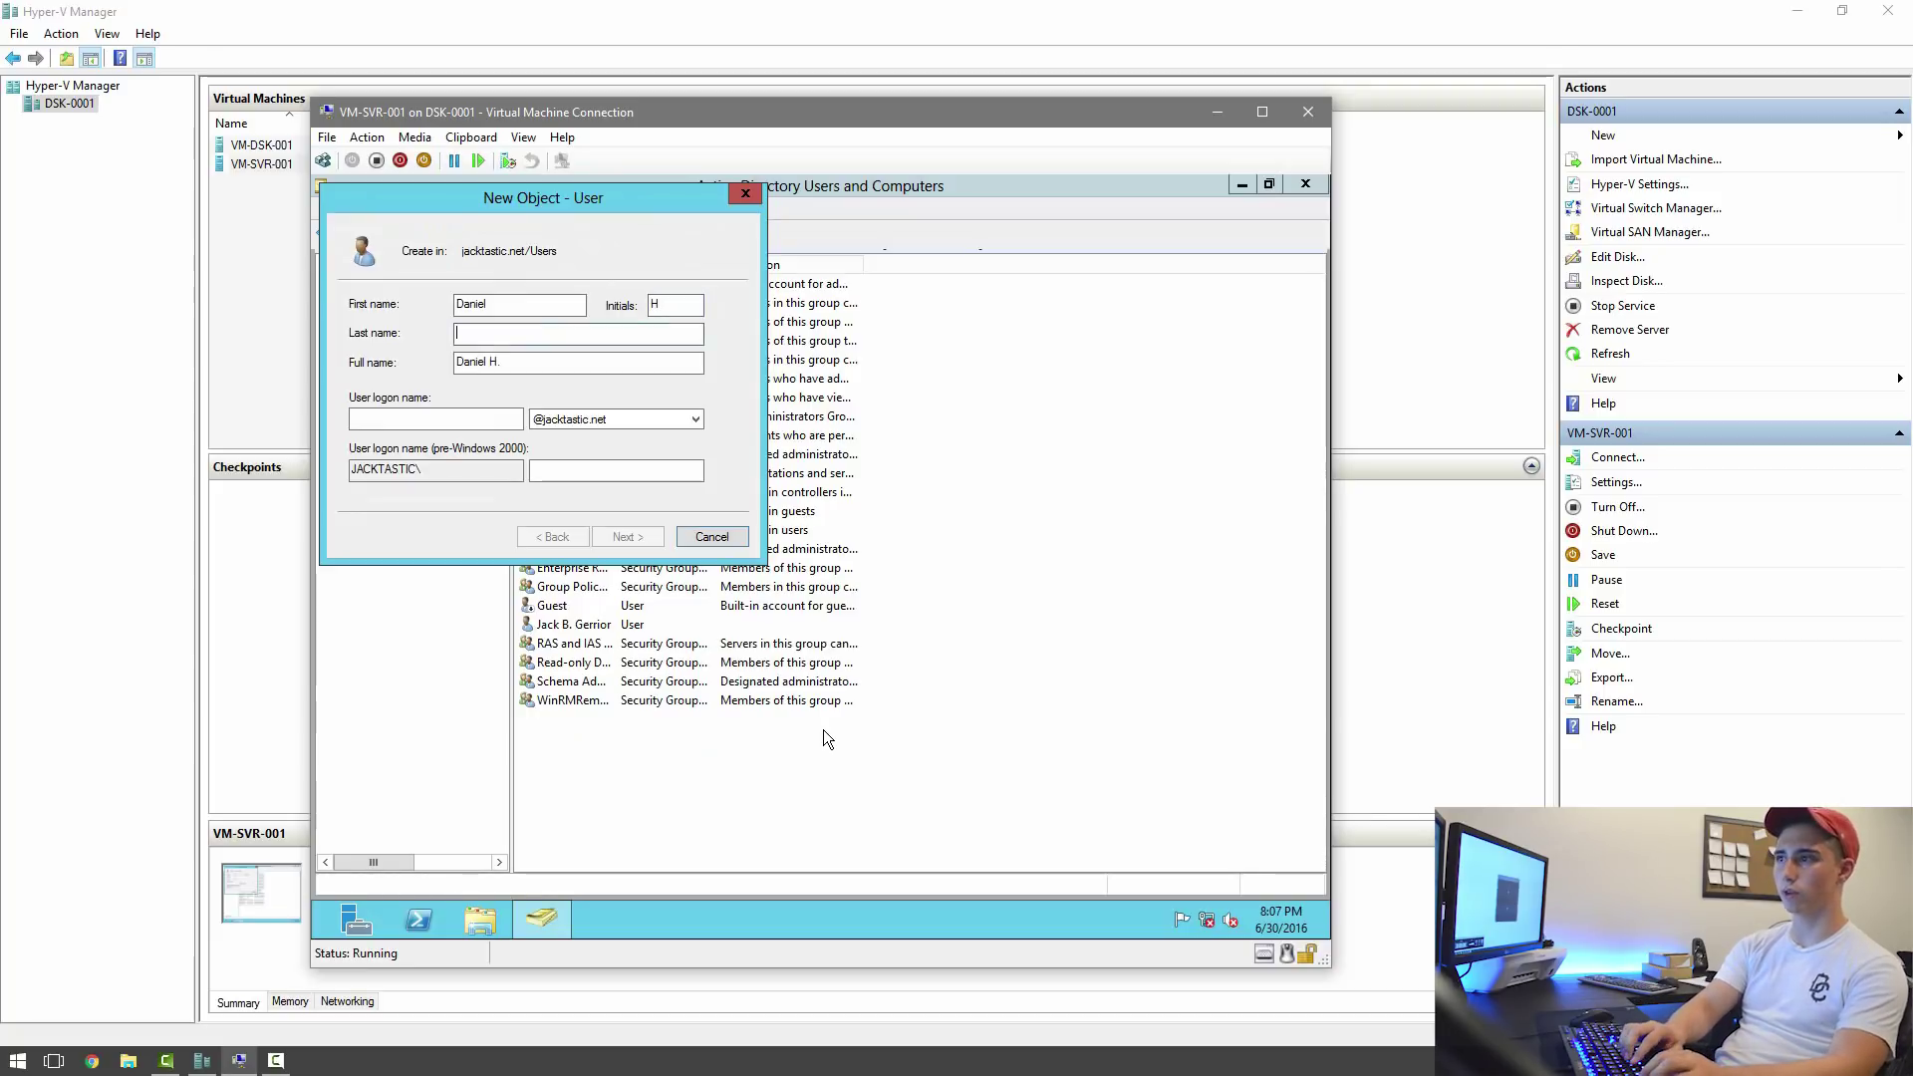
{"action": "key", "text": "Tab"}
{"action": "key", "text": "Tab"}
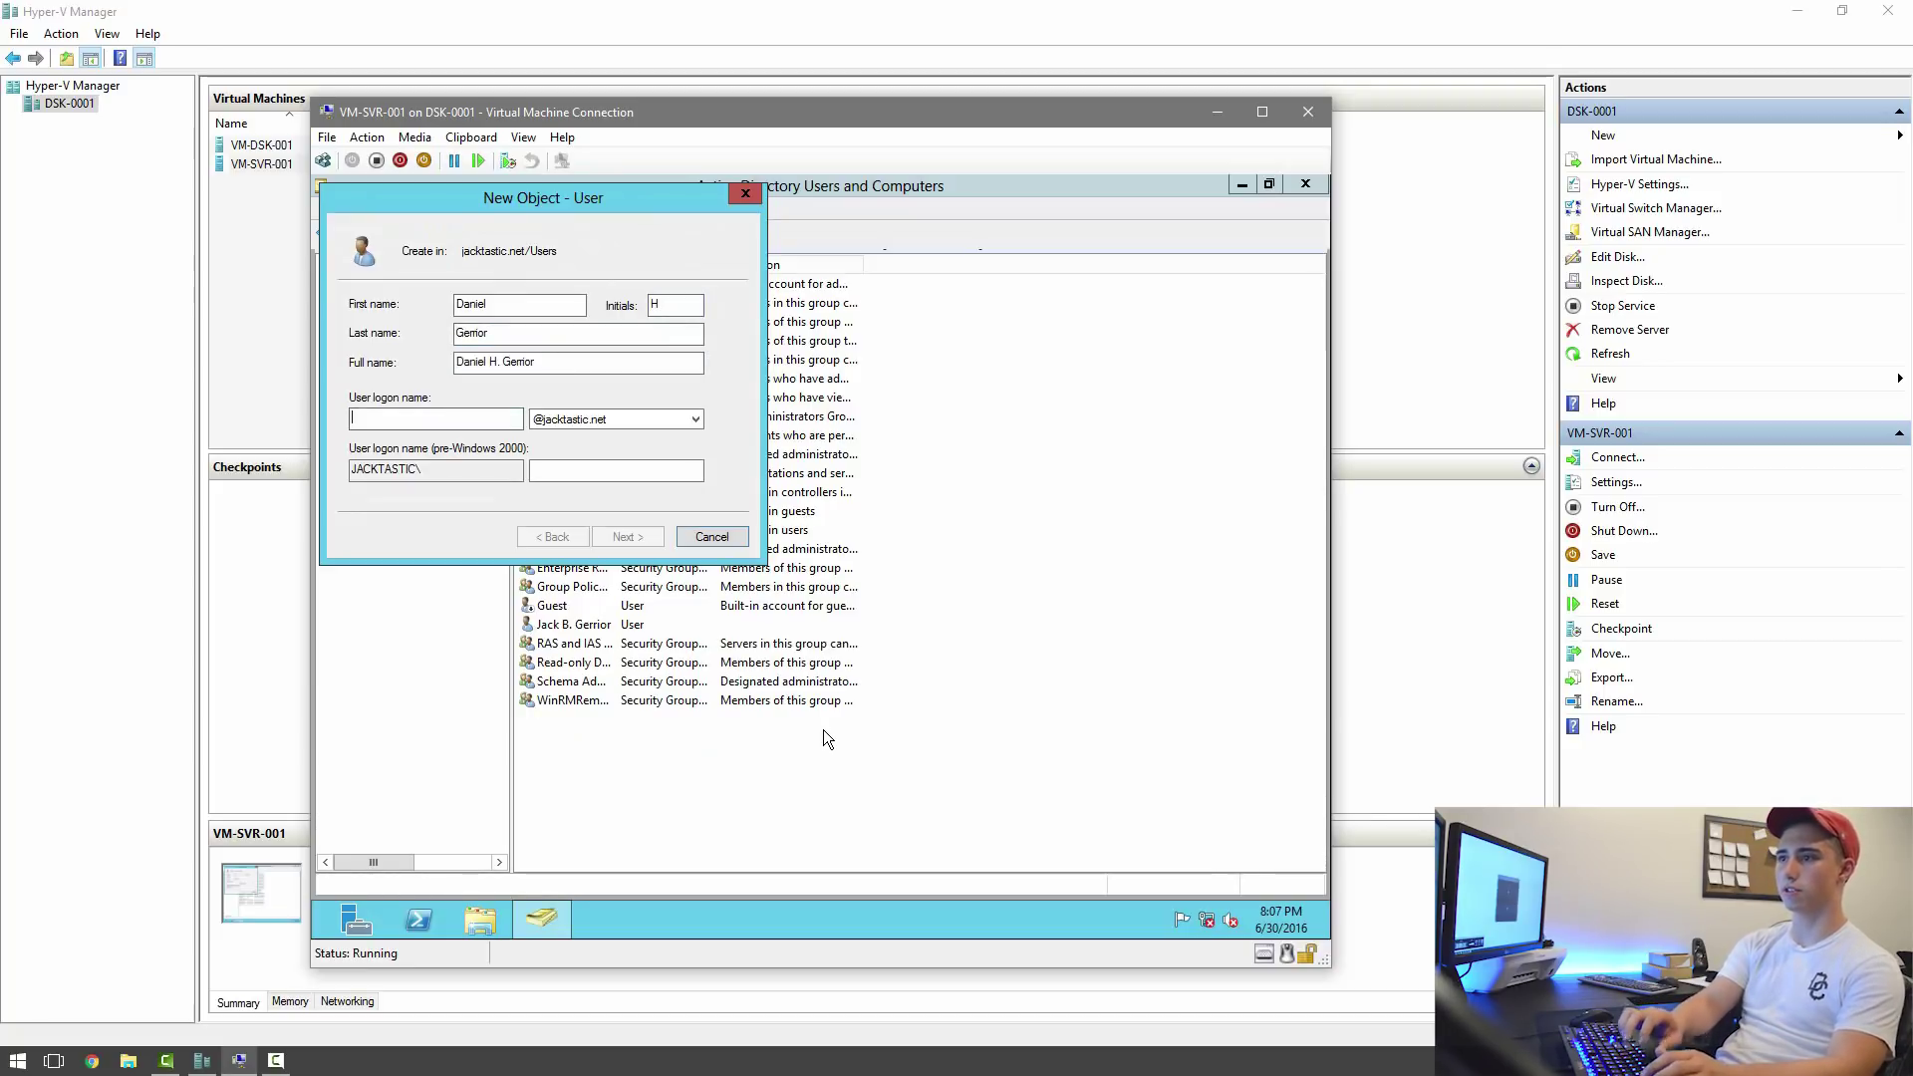
{"action": "type", "text": "D"}
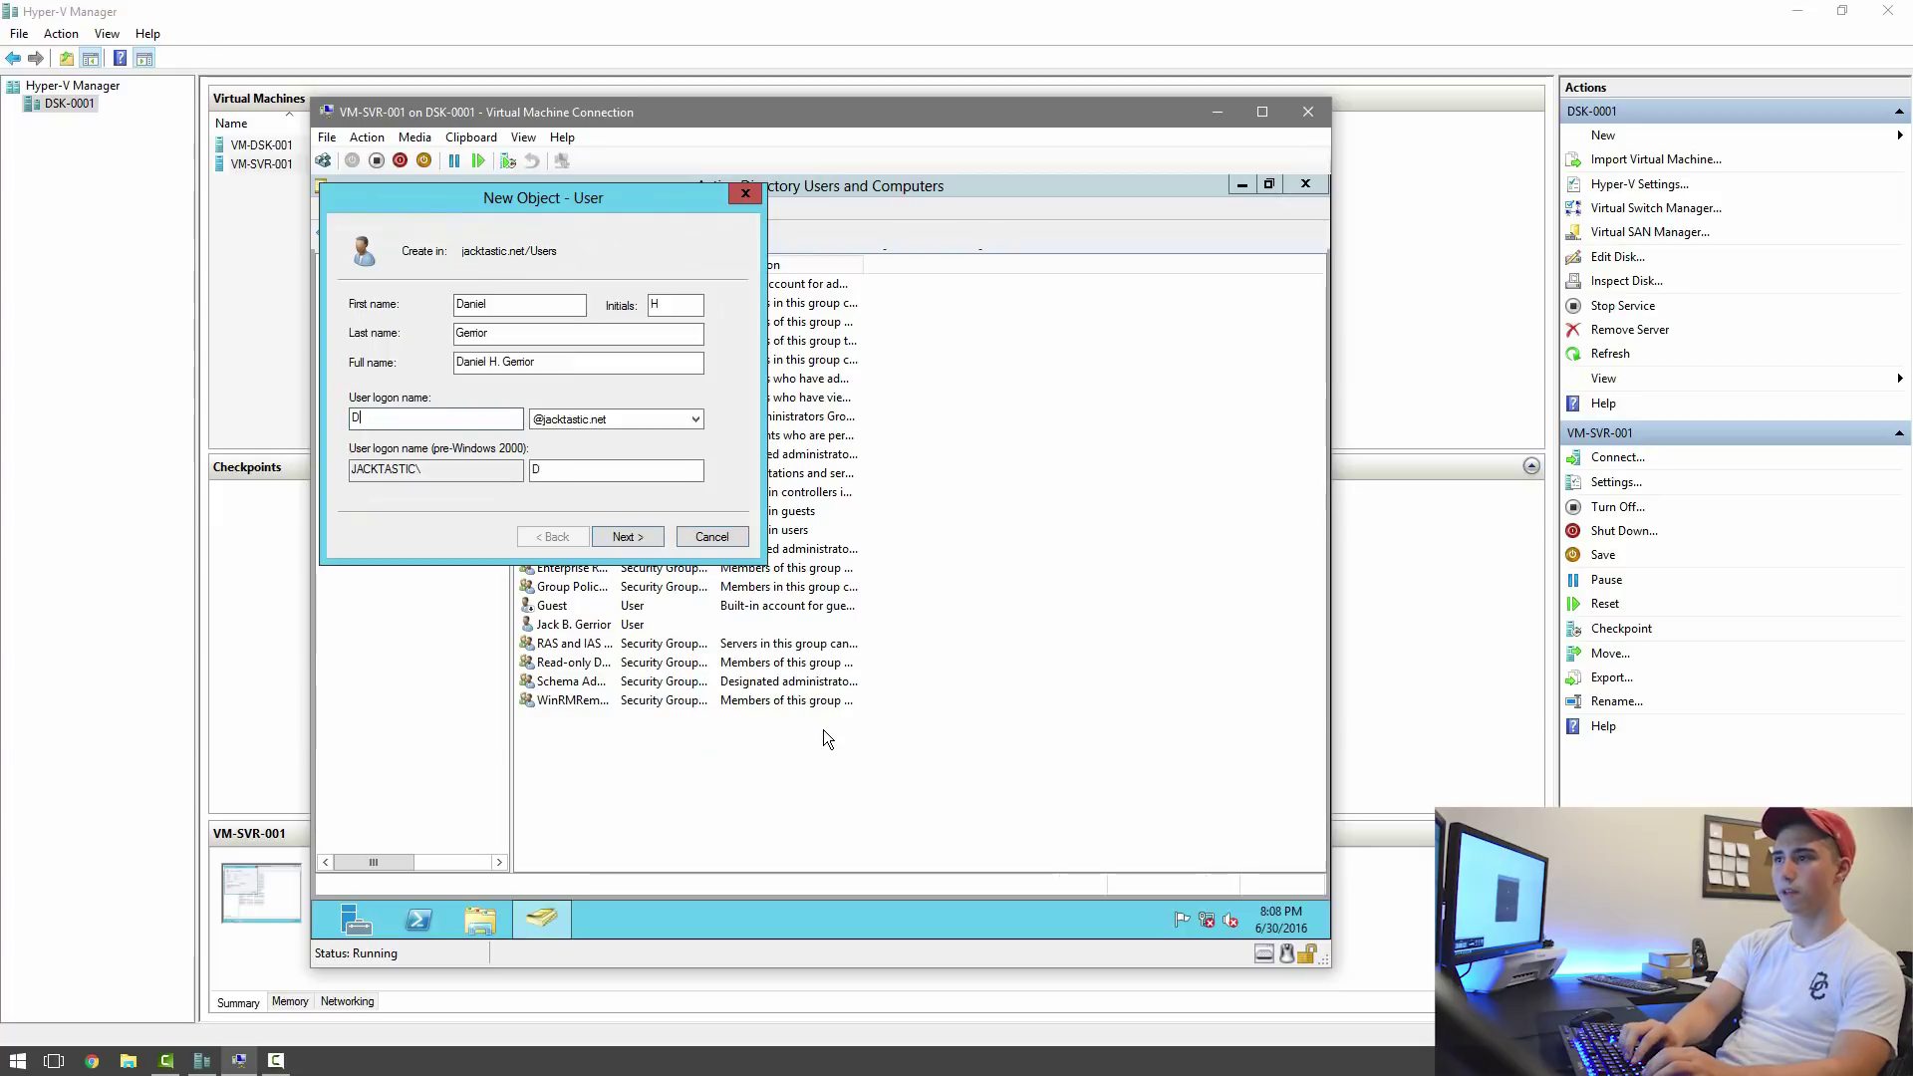
{"action": "type", "text": "anielG"}
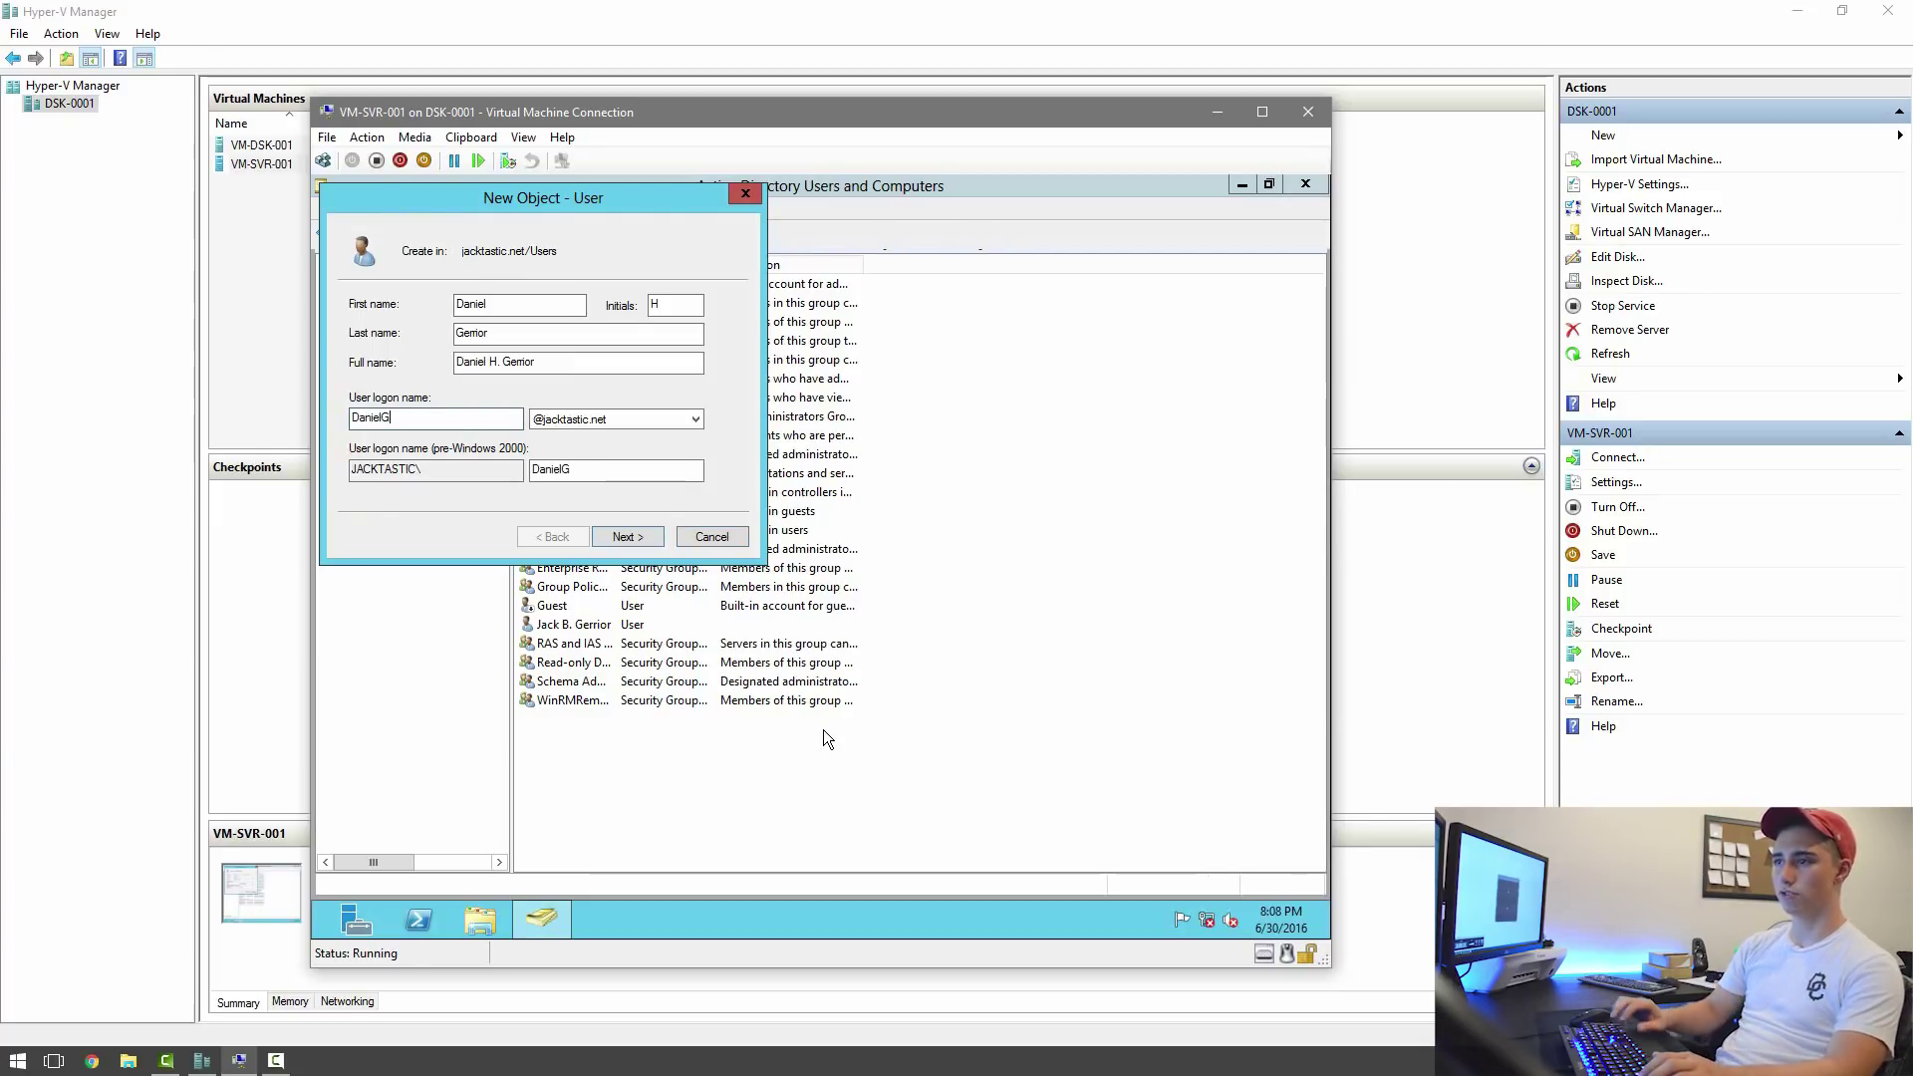
{"action": "key", "text": "Return"}
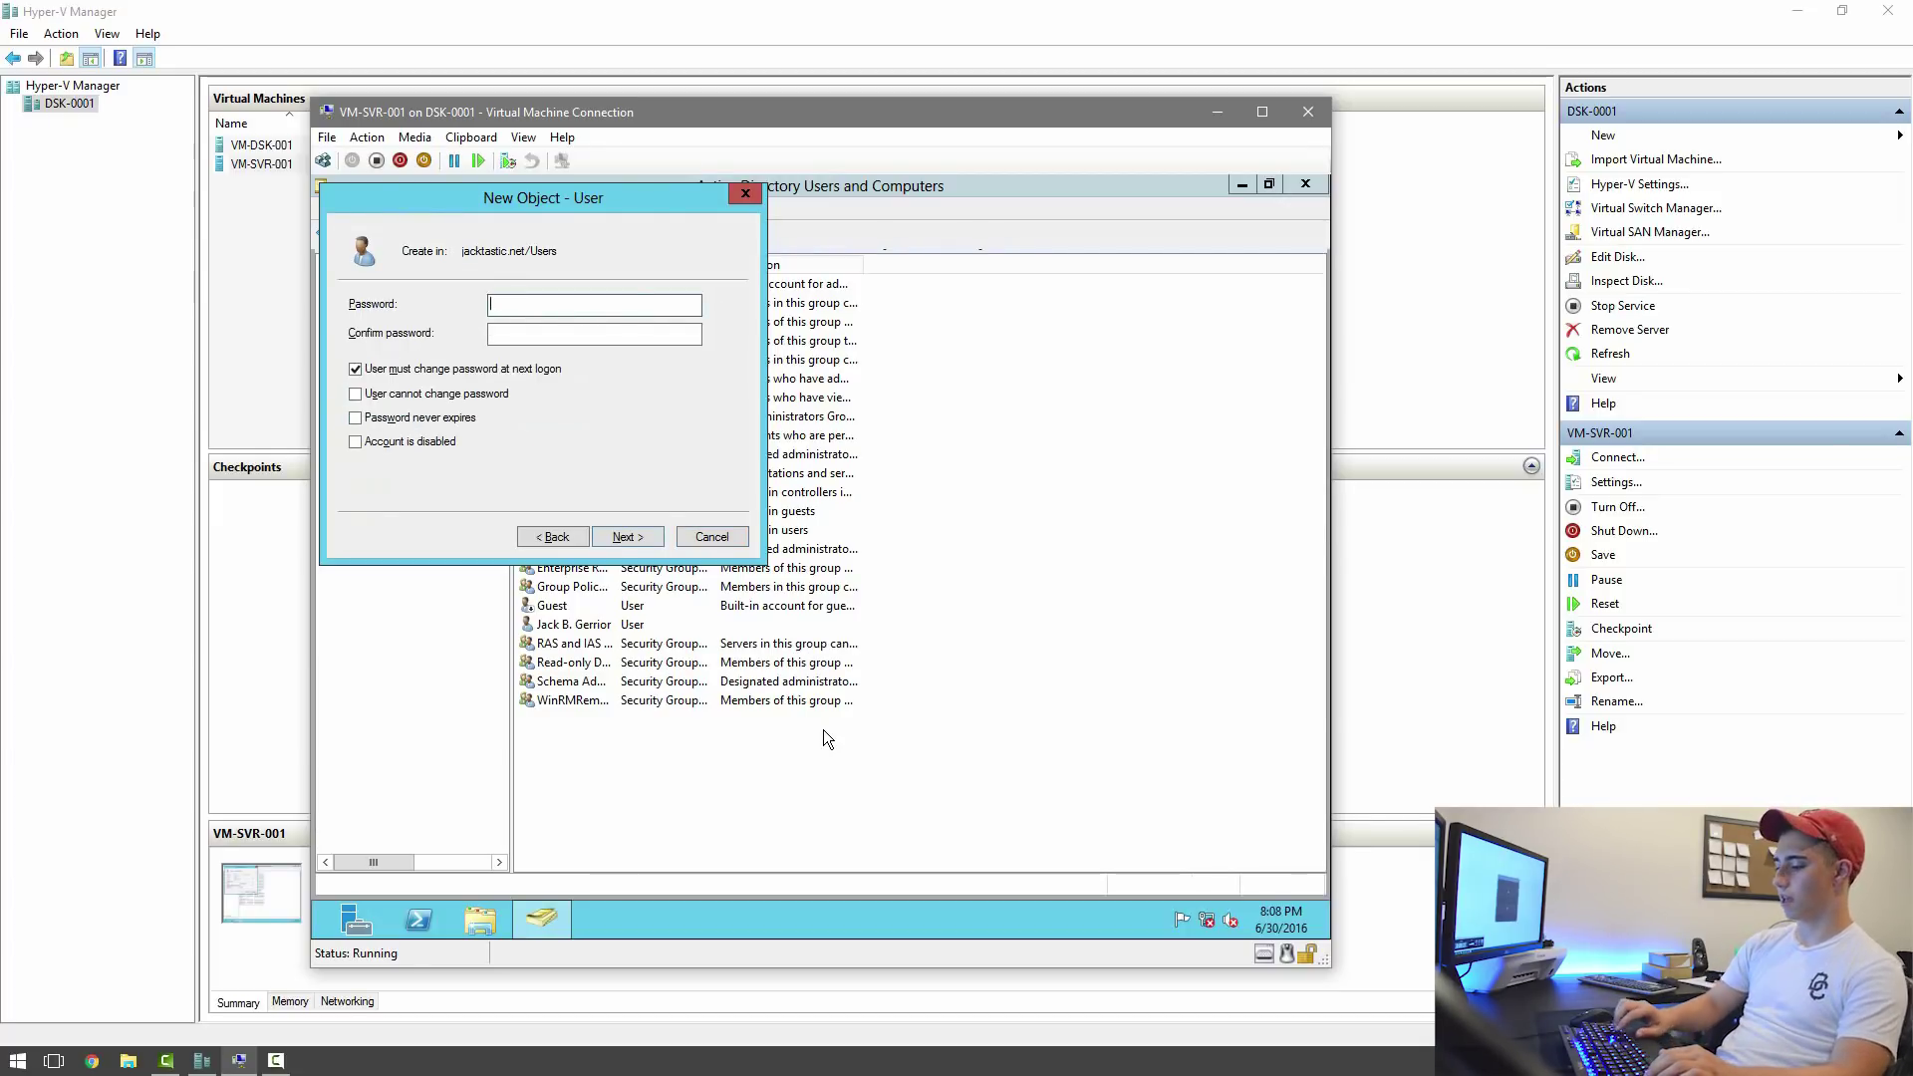
Enter and confirm the second user's password and finish creating the account.
{"action": "type", "text": "****"}
{"action": "key", "text": "Tab"}
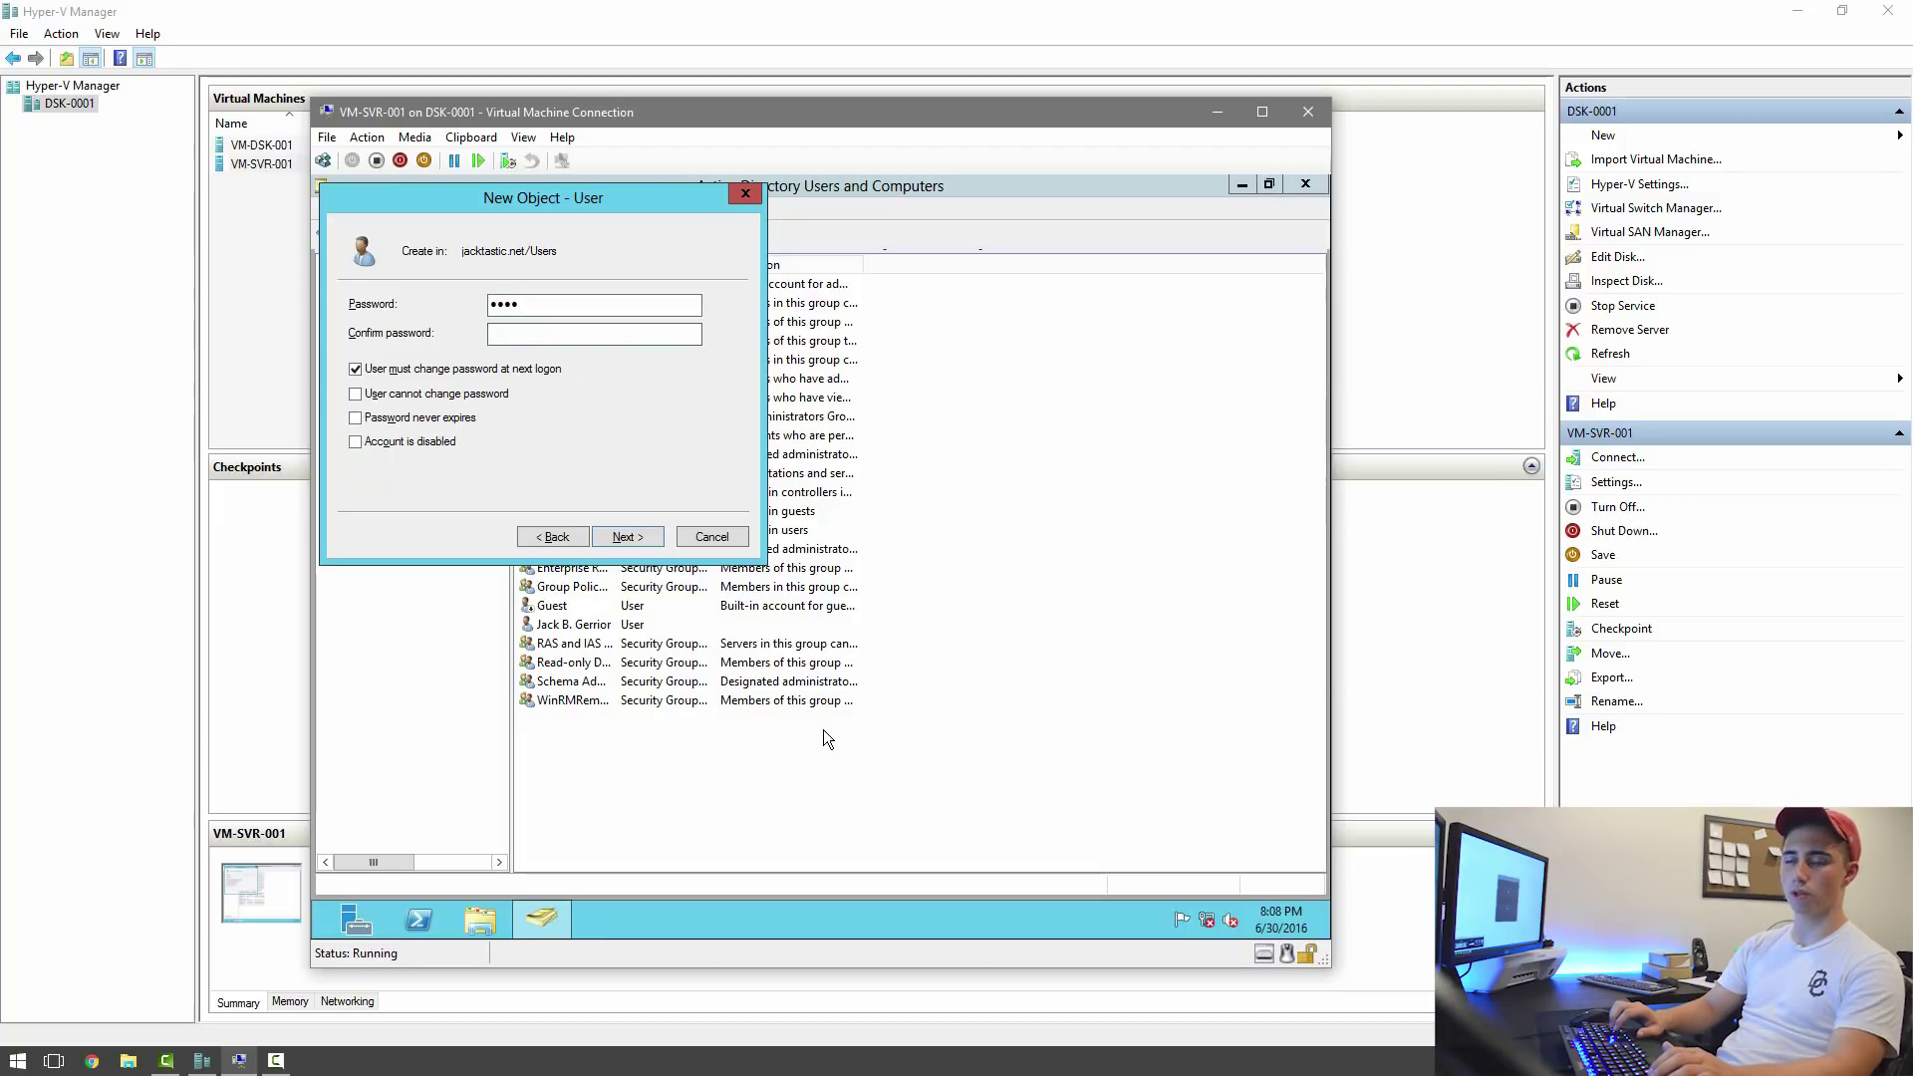
{"action": "left_click", "coordinate": [566, 301]}
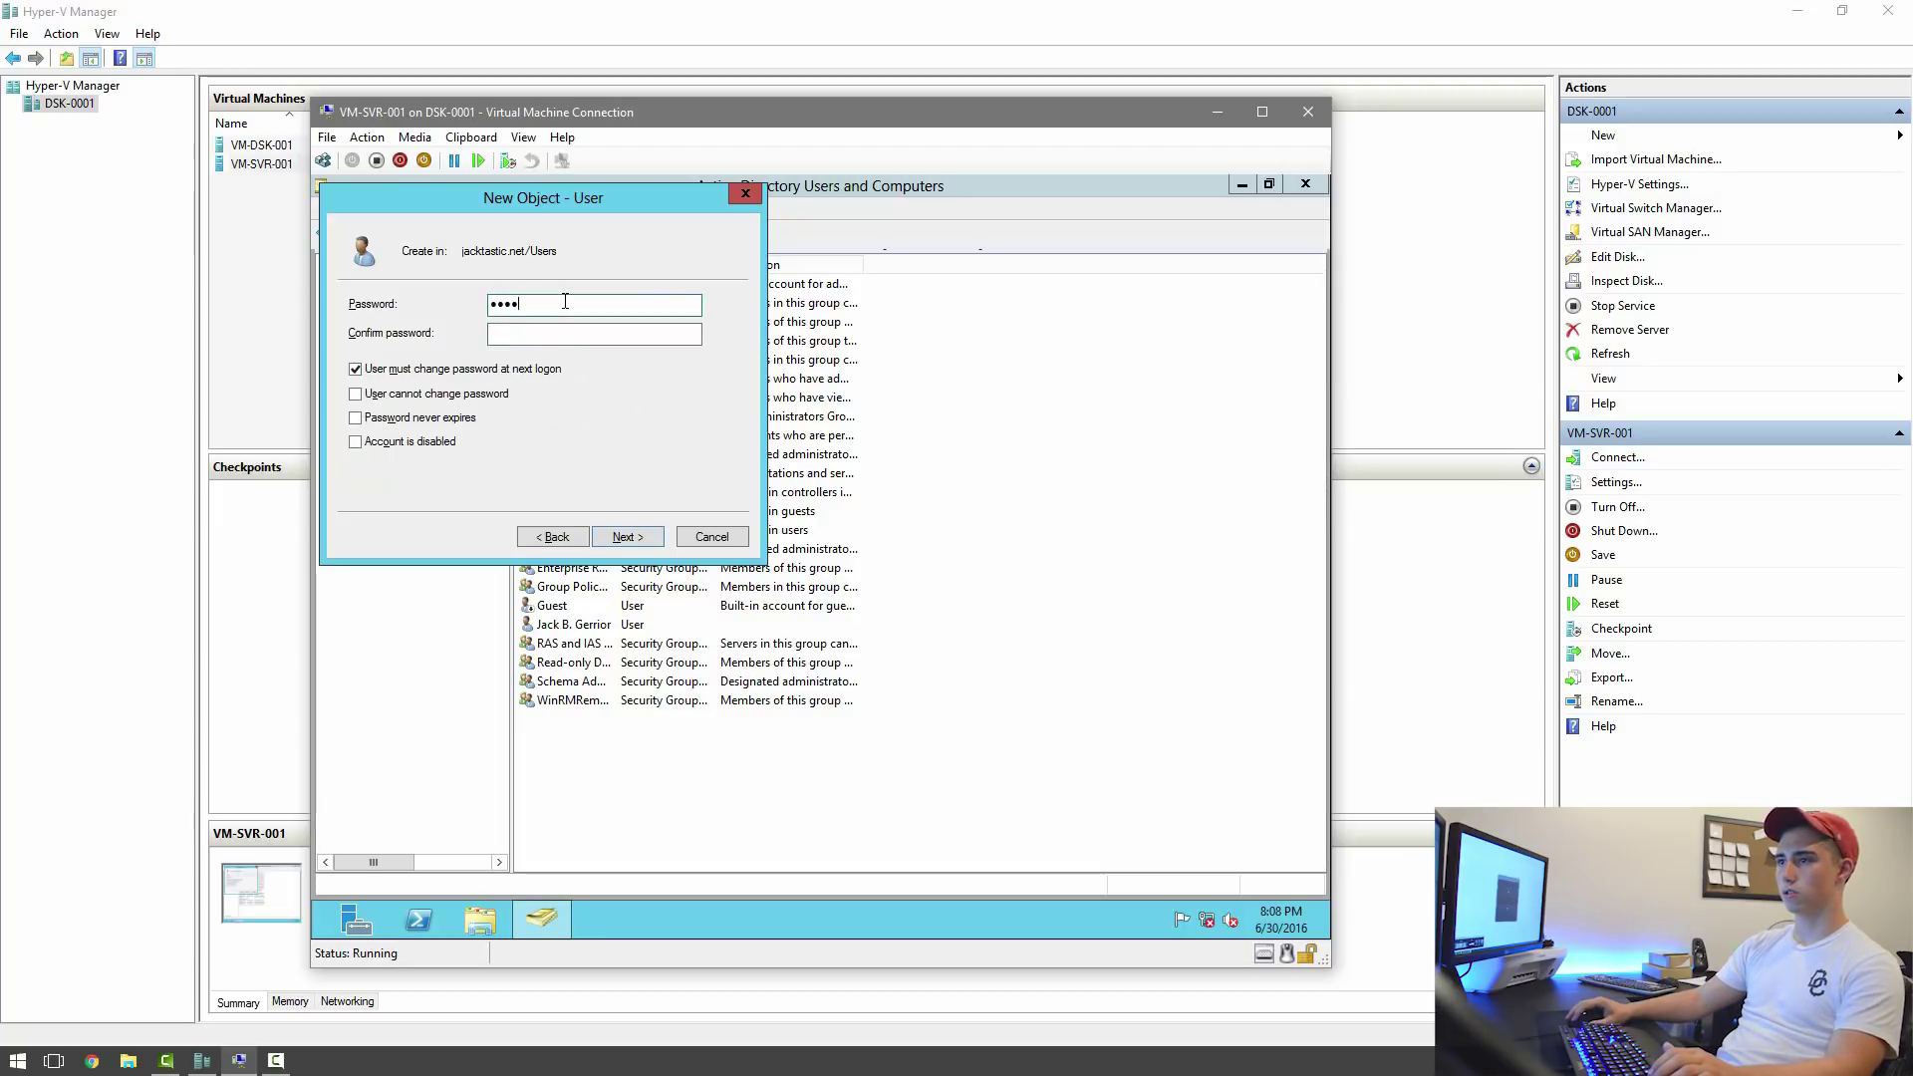
{"action": "type", "text": "*"}
{"action": "key", "text": "Tab"}
{"action": "type", "text": "****"}
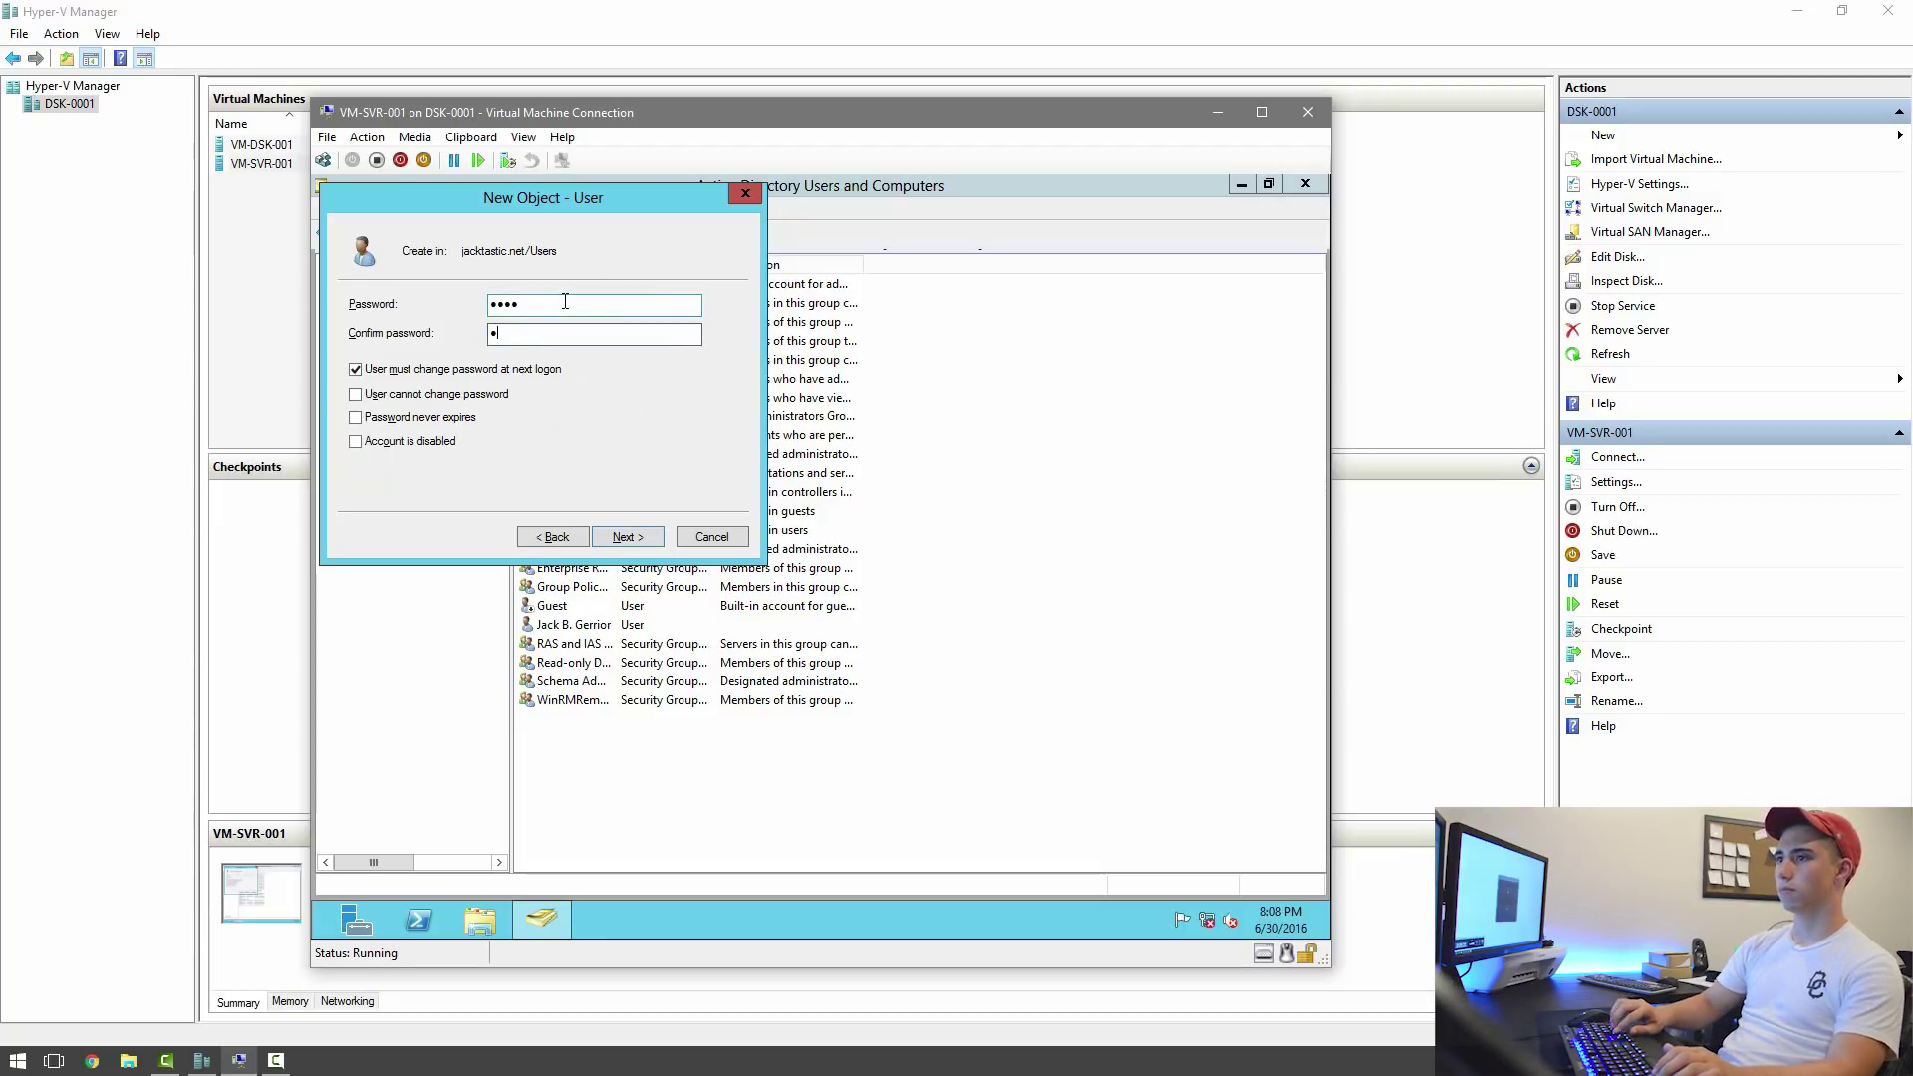
{"action": "left_click", "coordinate": [644, 538]}
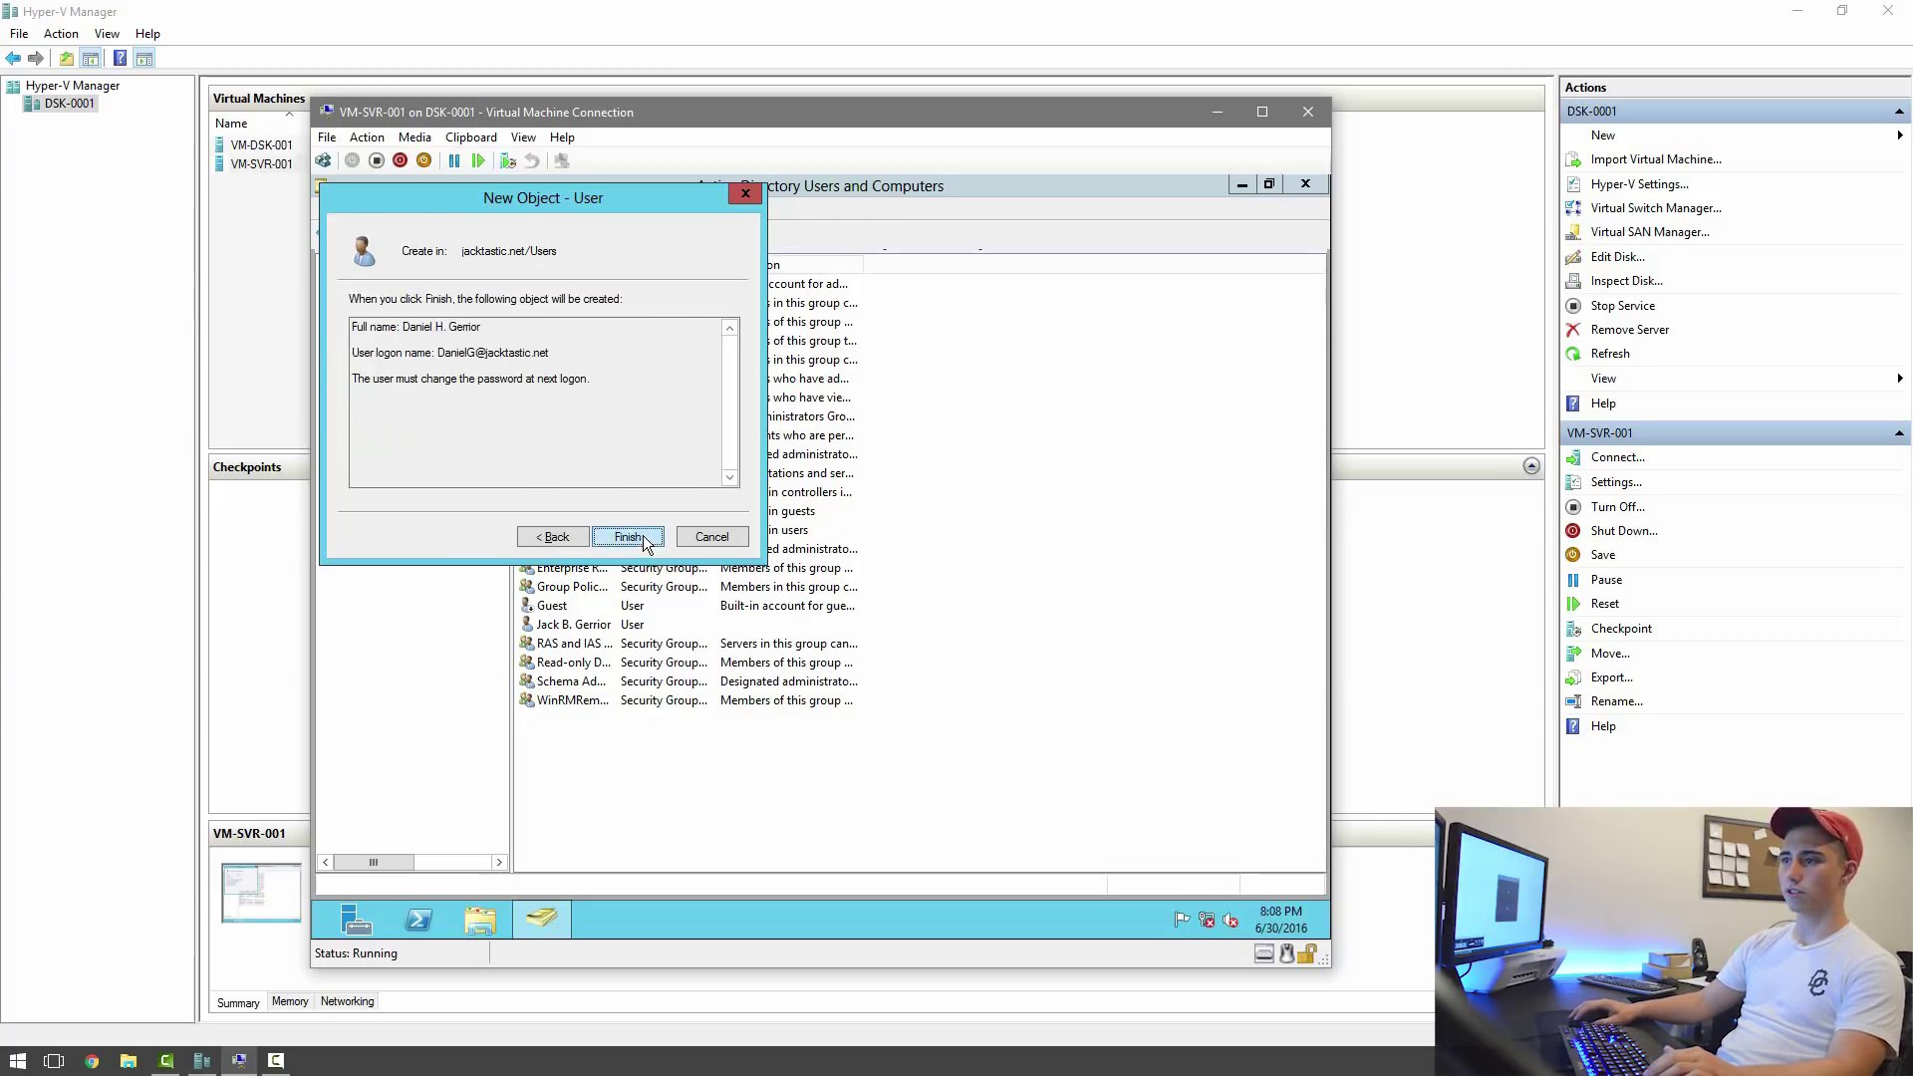
{"action": "left_click", "coordinate": [644, 537]}
{"action": "left_click", "coordinate": [606, 755]}
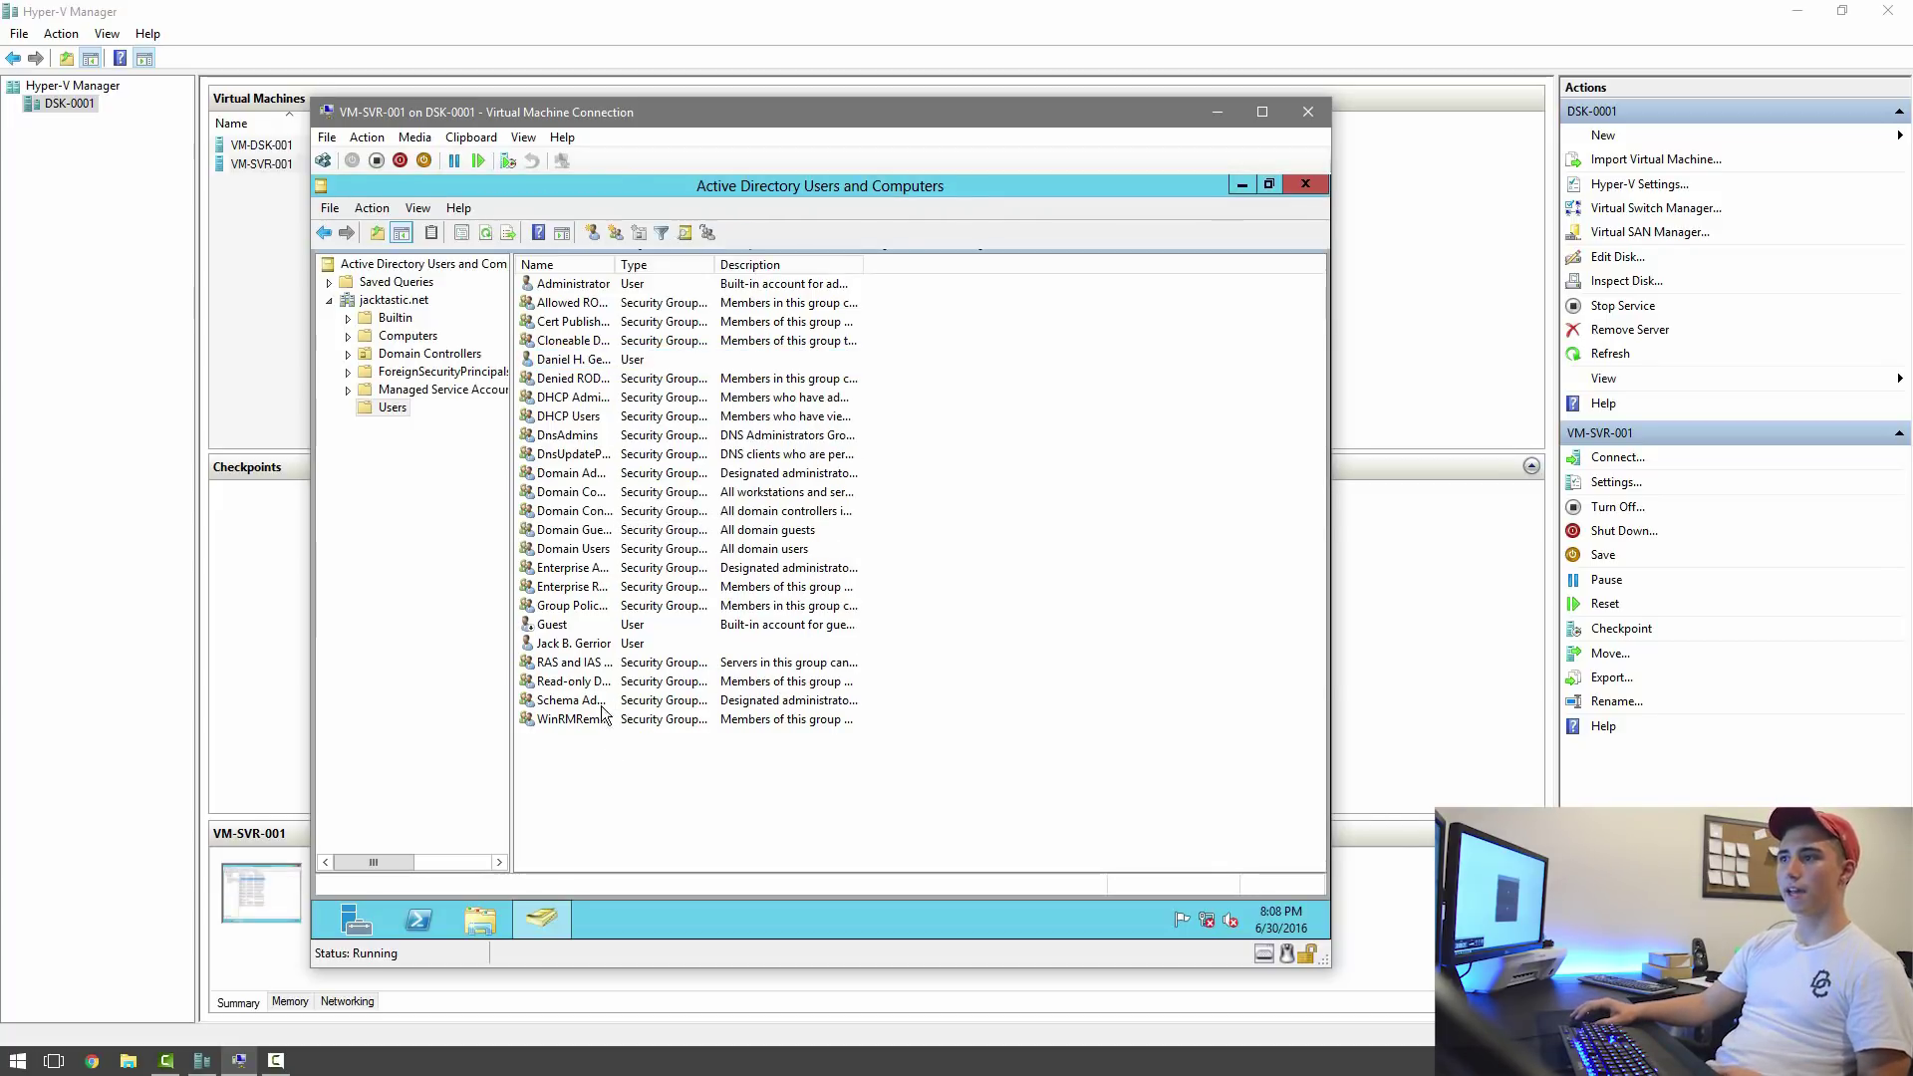
Show the Administrator account's Member Of tab in its Properties and move the dialog right.
{"action": "right_click", "coordinate": [584, 286]}
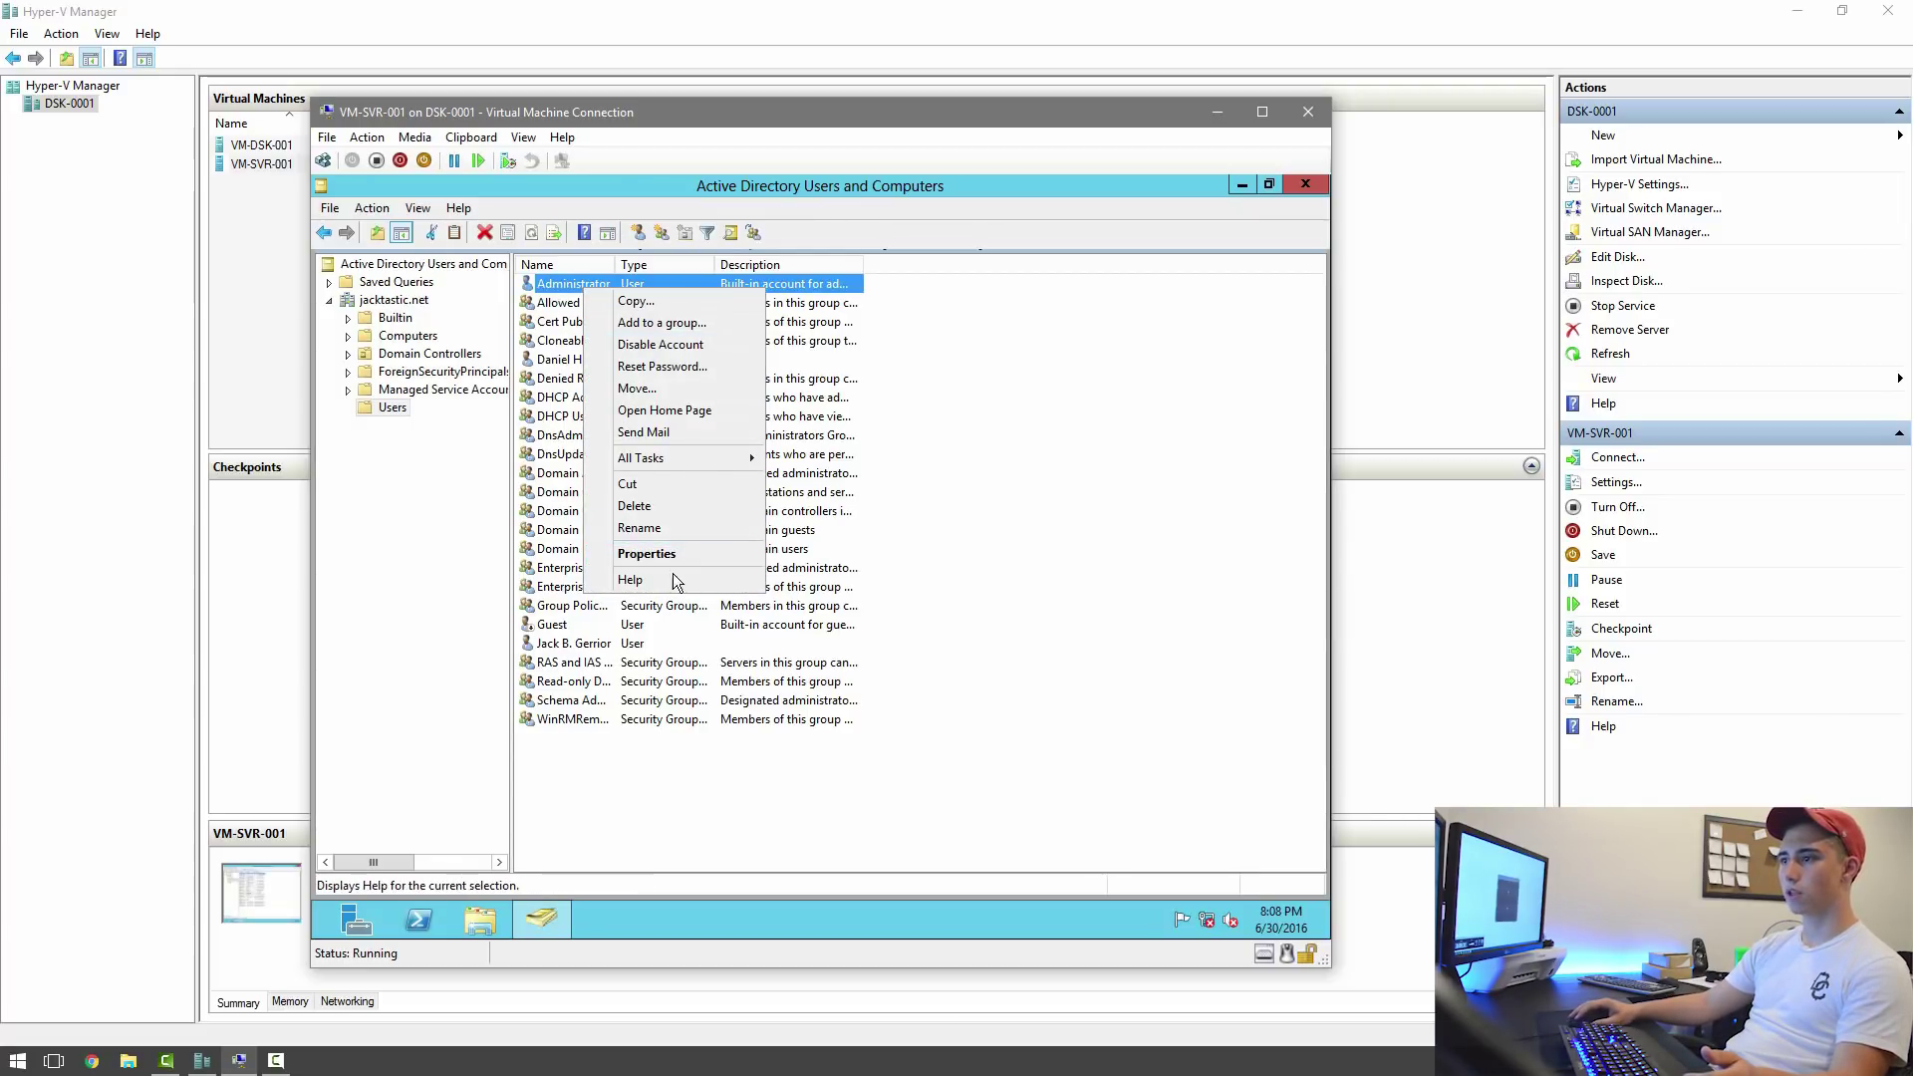
{"action": "left_click", "coordinate": [647, 554]}
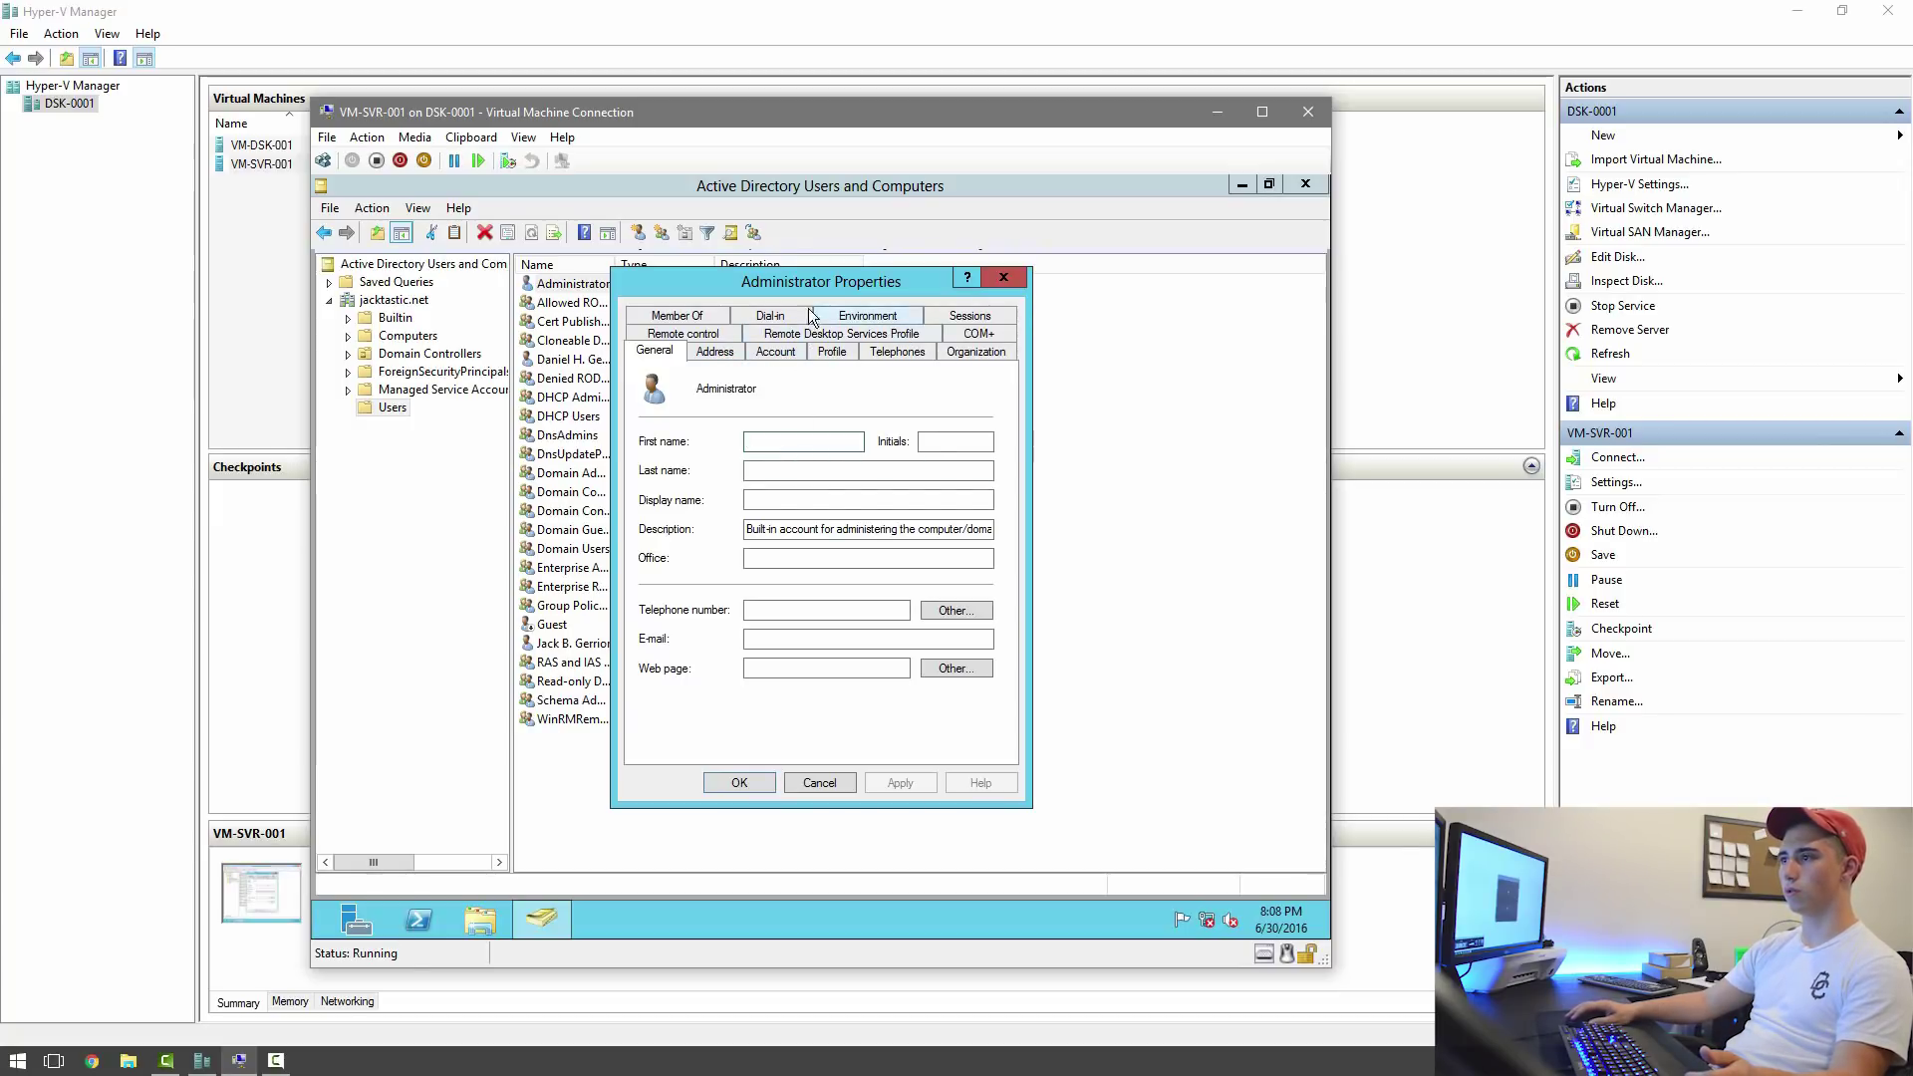
{"action": "left_click", "coordinate": [718, 318]}
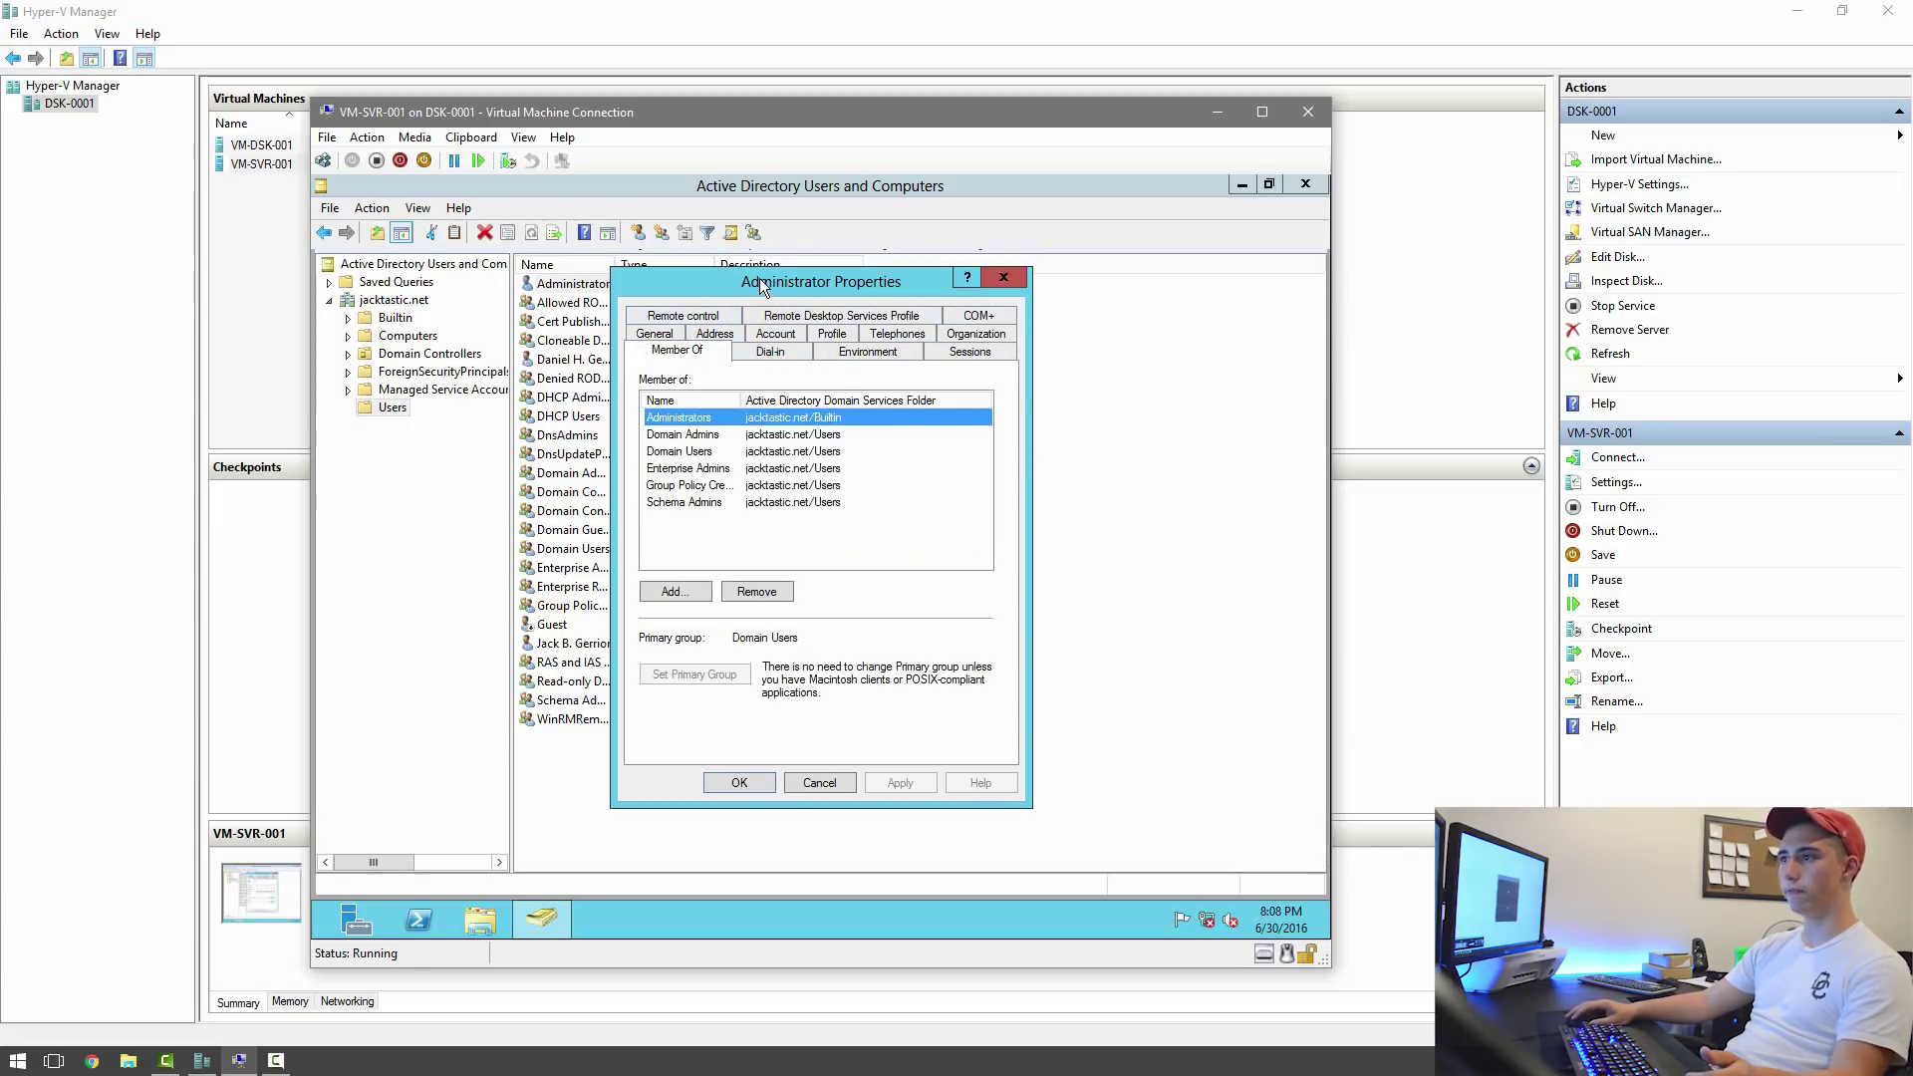
{"action": "left_click_drag", "start_coordinate": [762, 284], "coordinate": [1071, 288]}
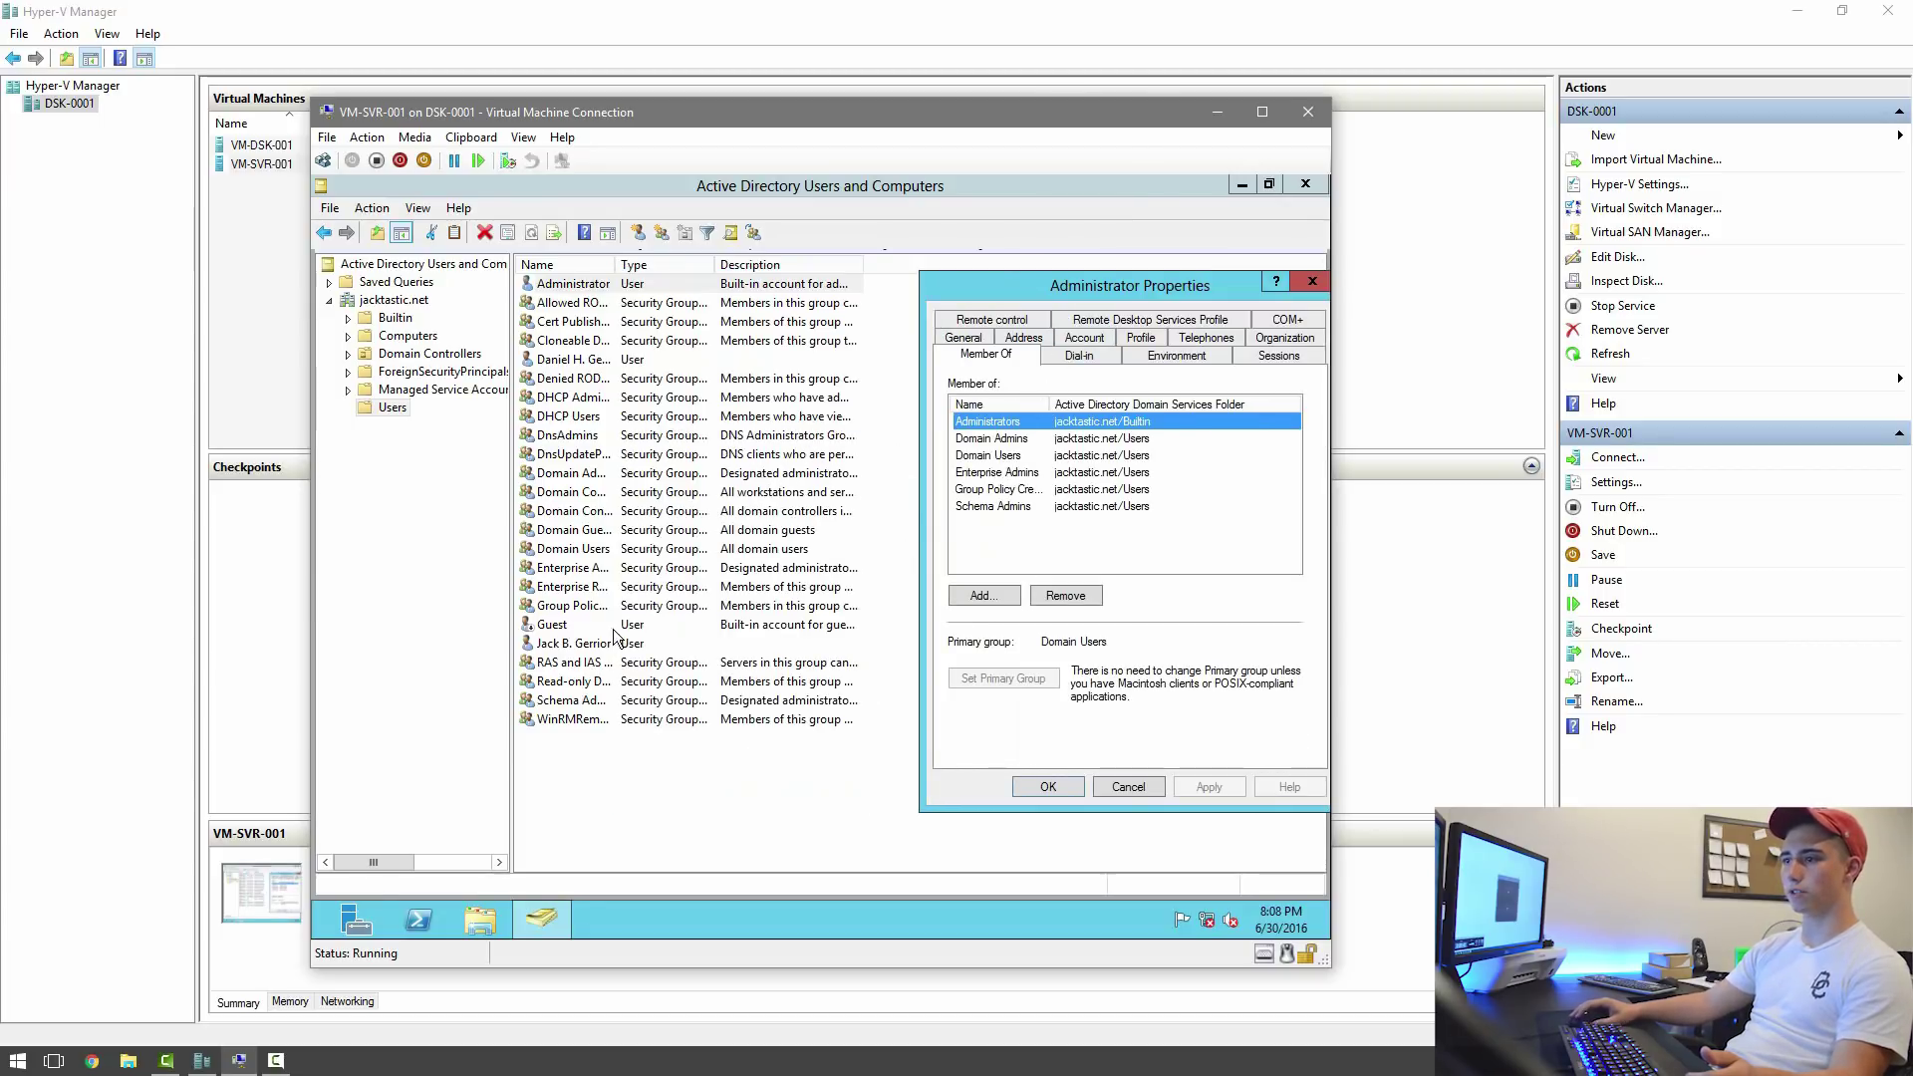
Restore the user list window and open Add to a group for the first domain user.
{"action": "left_click", "coordinate": [576, 646]}
{"action": "right_click", "coordinate": [576, 645]}
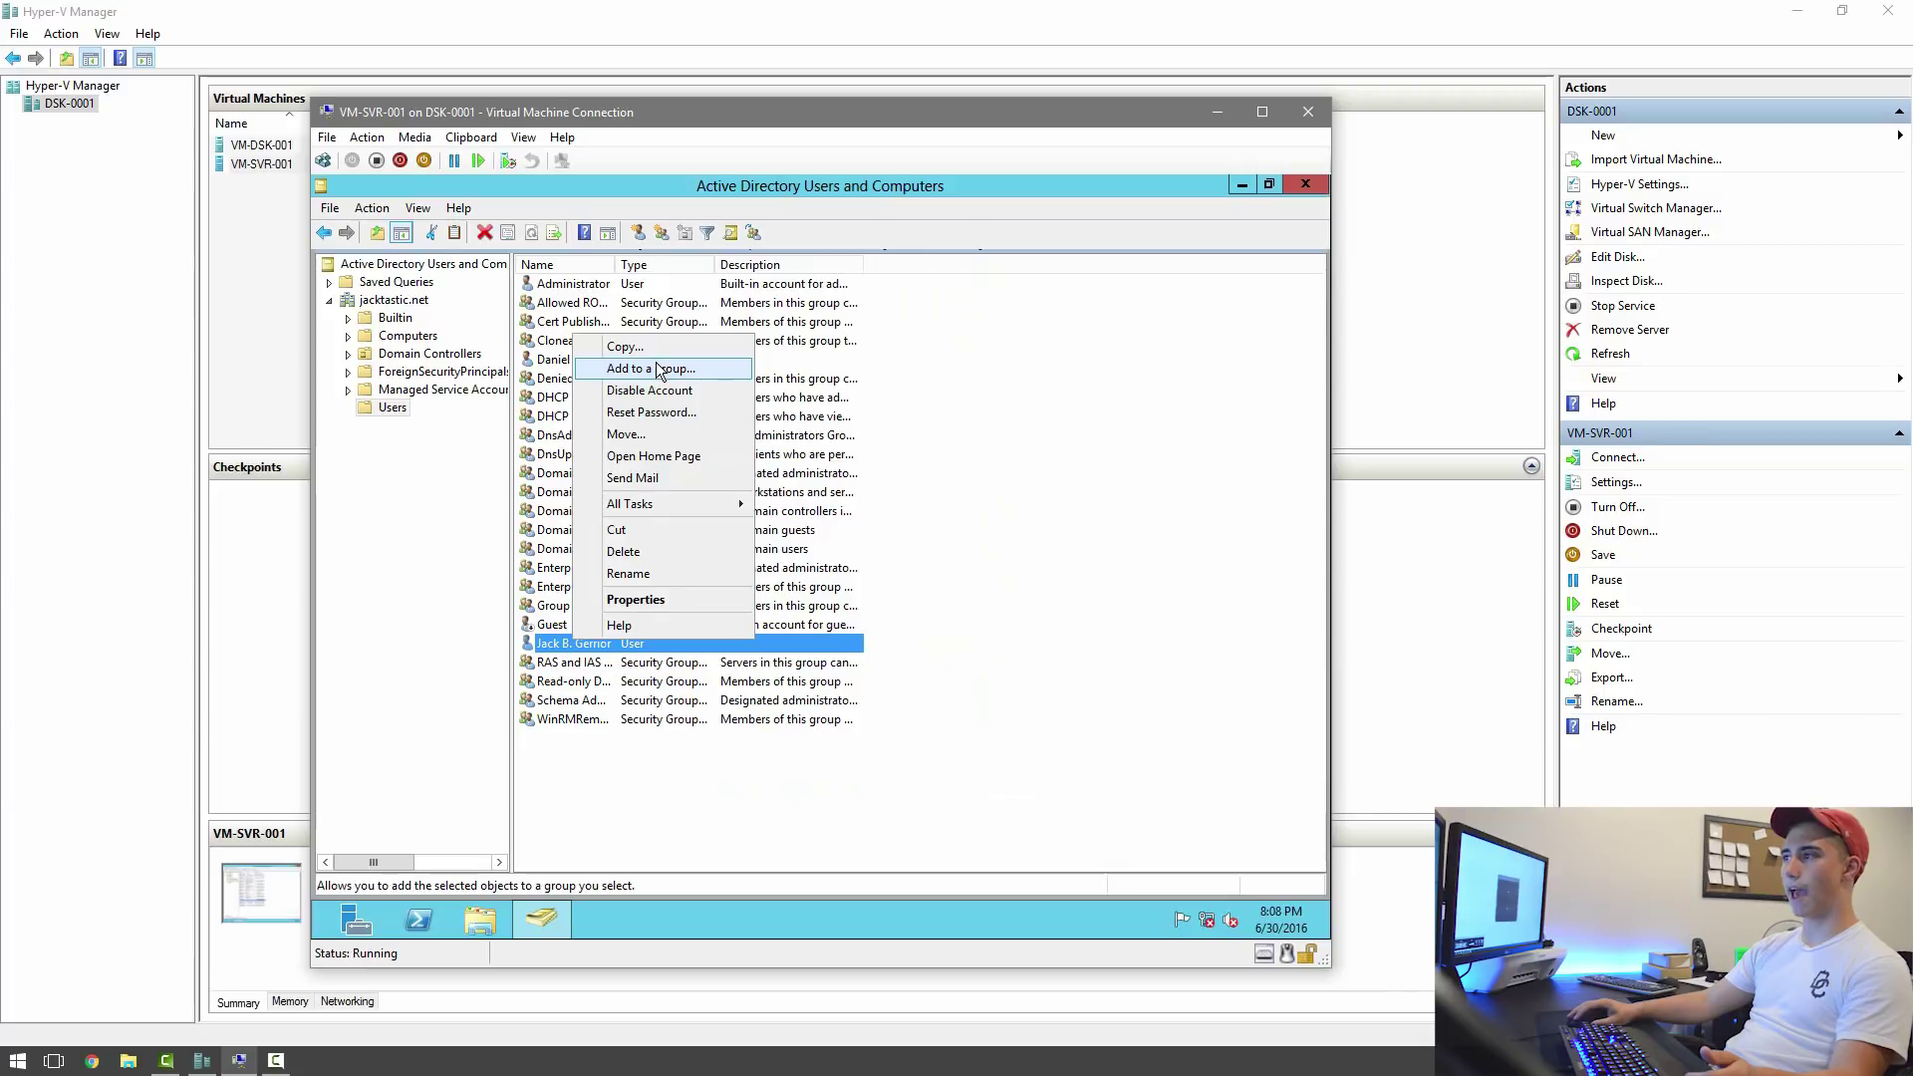
{"action": "left_click", "coordinate": [618, 371]}
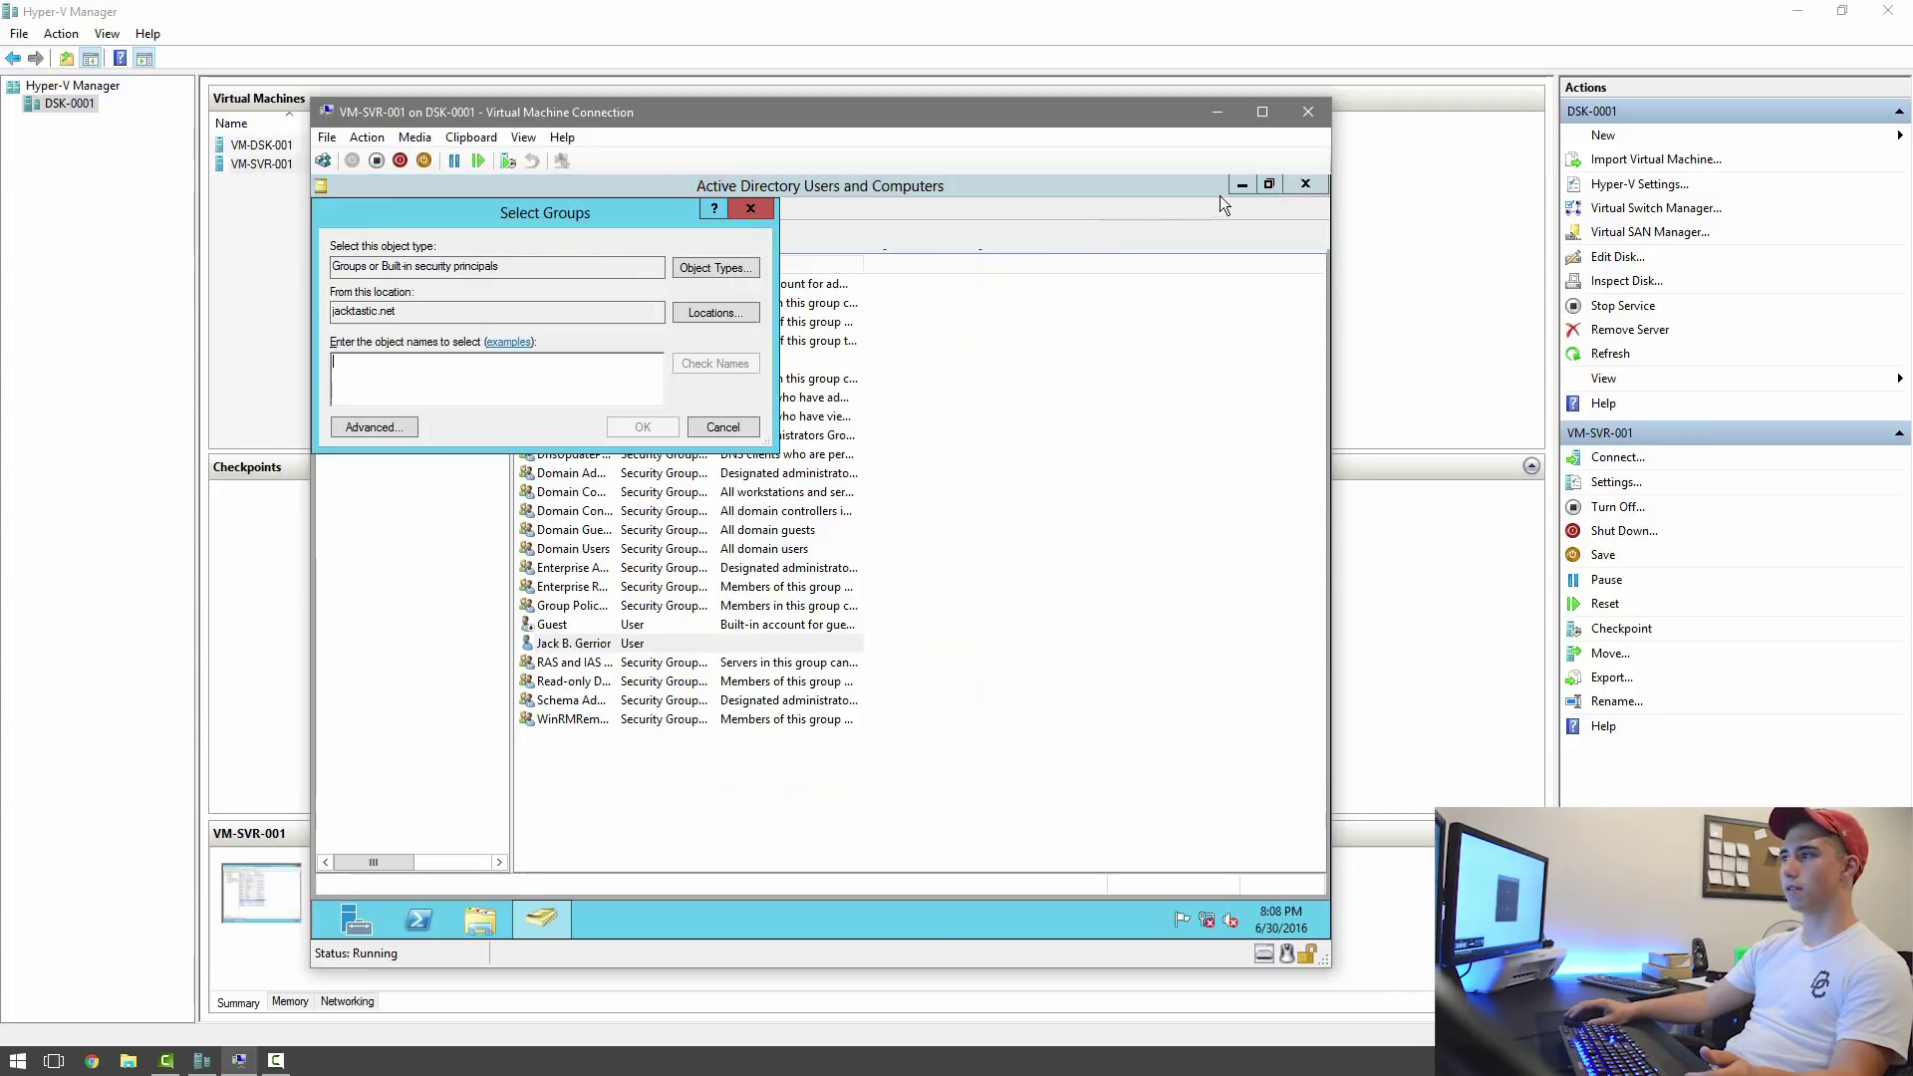
{"action": "left_click", "coordinate": [723, 427]}
{"action": "double_click", "coordinate": [685, 186]}
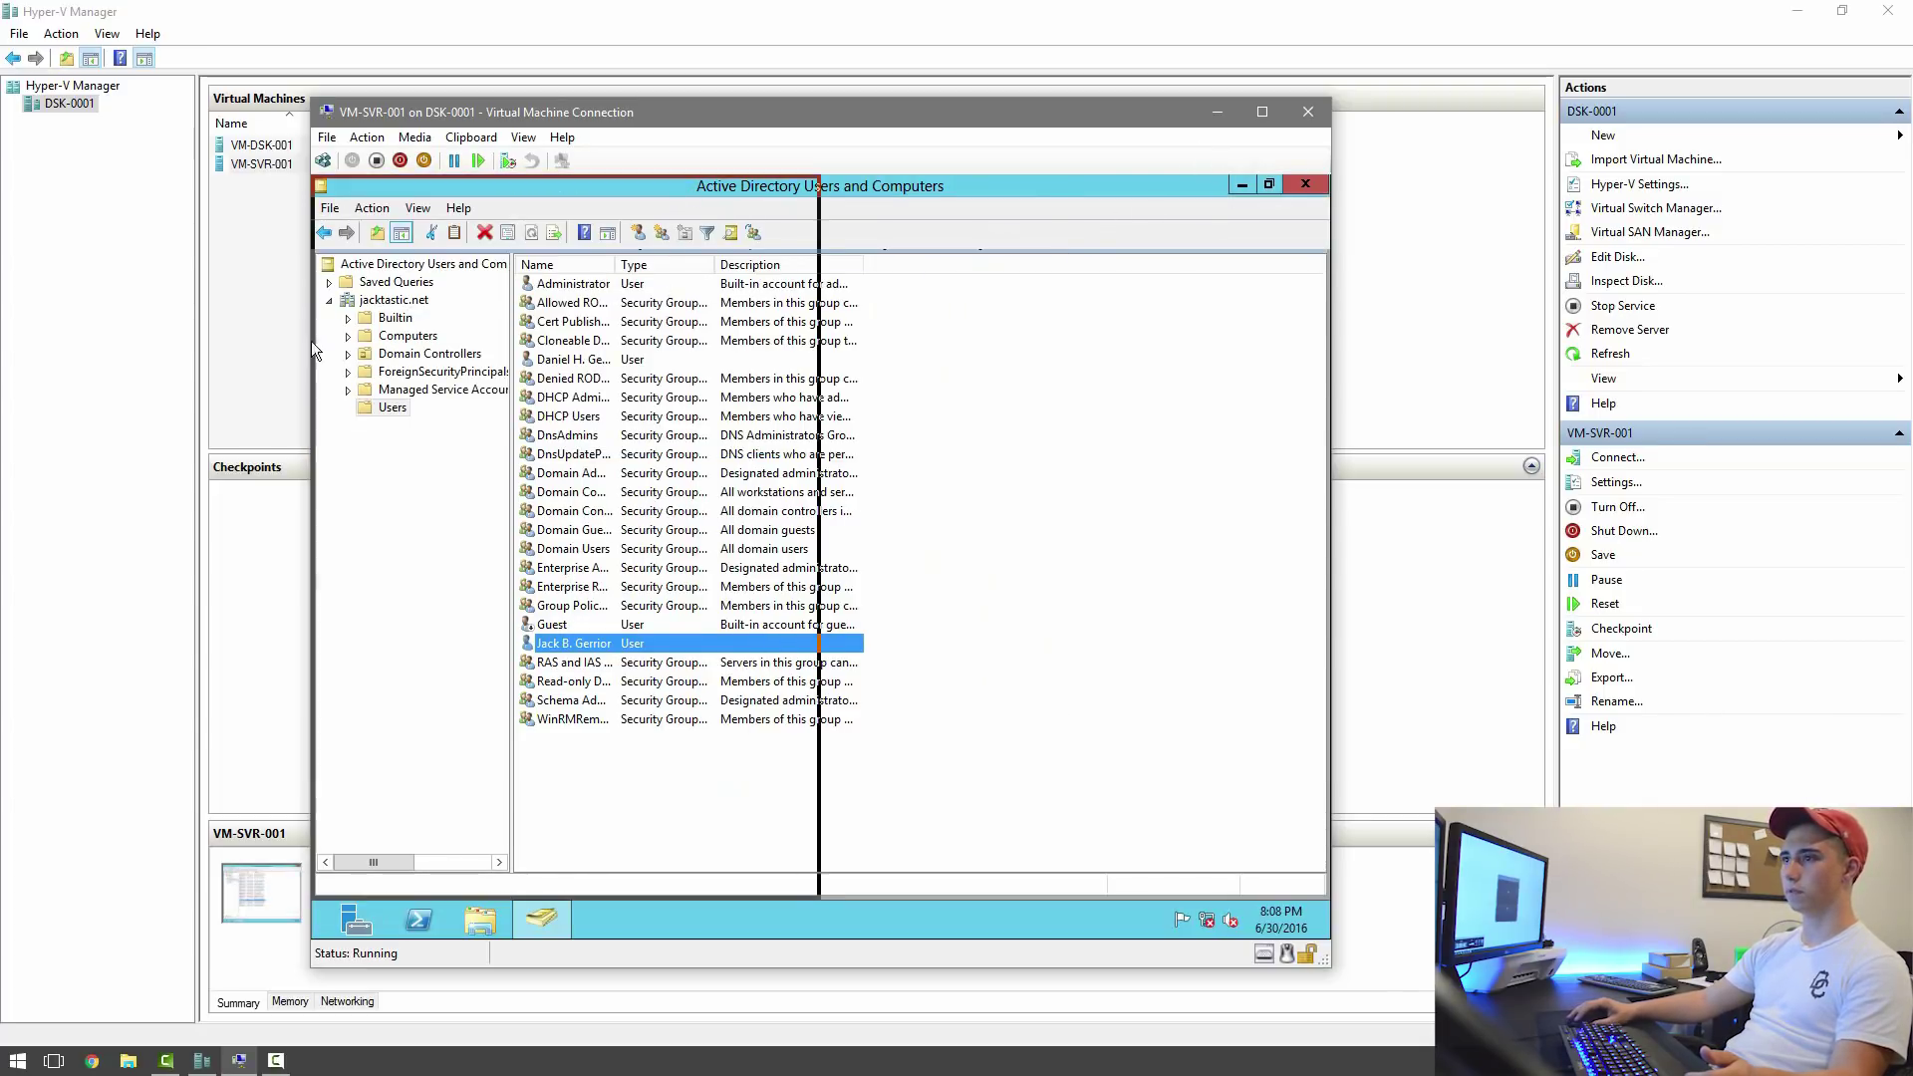
{"action": "right_click", "coordinate": [602, 638]}
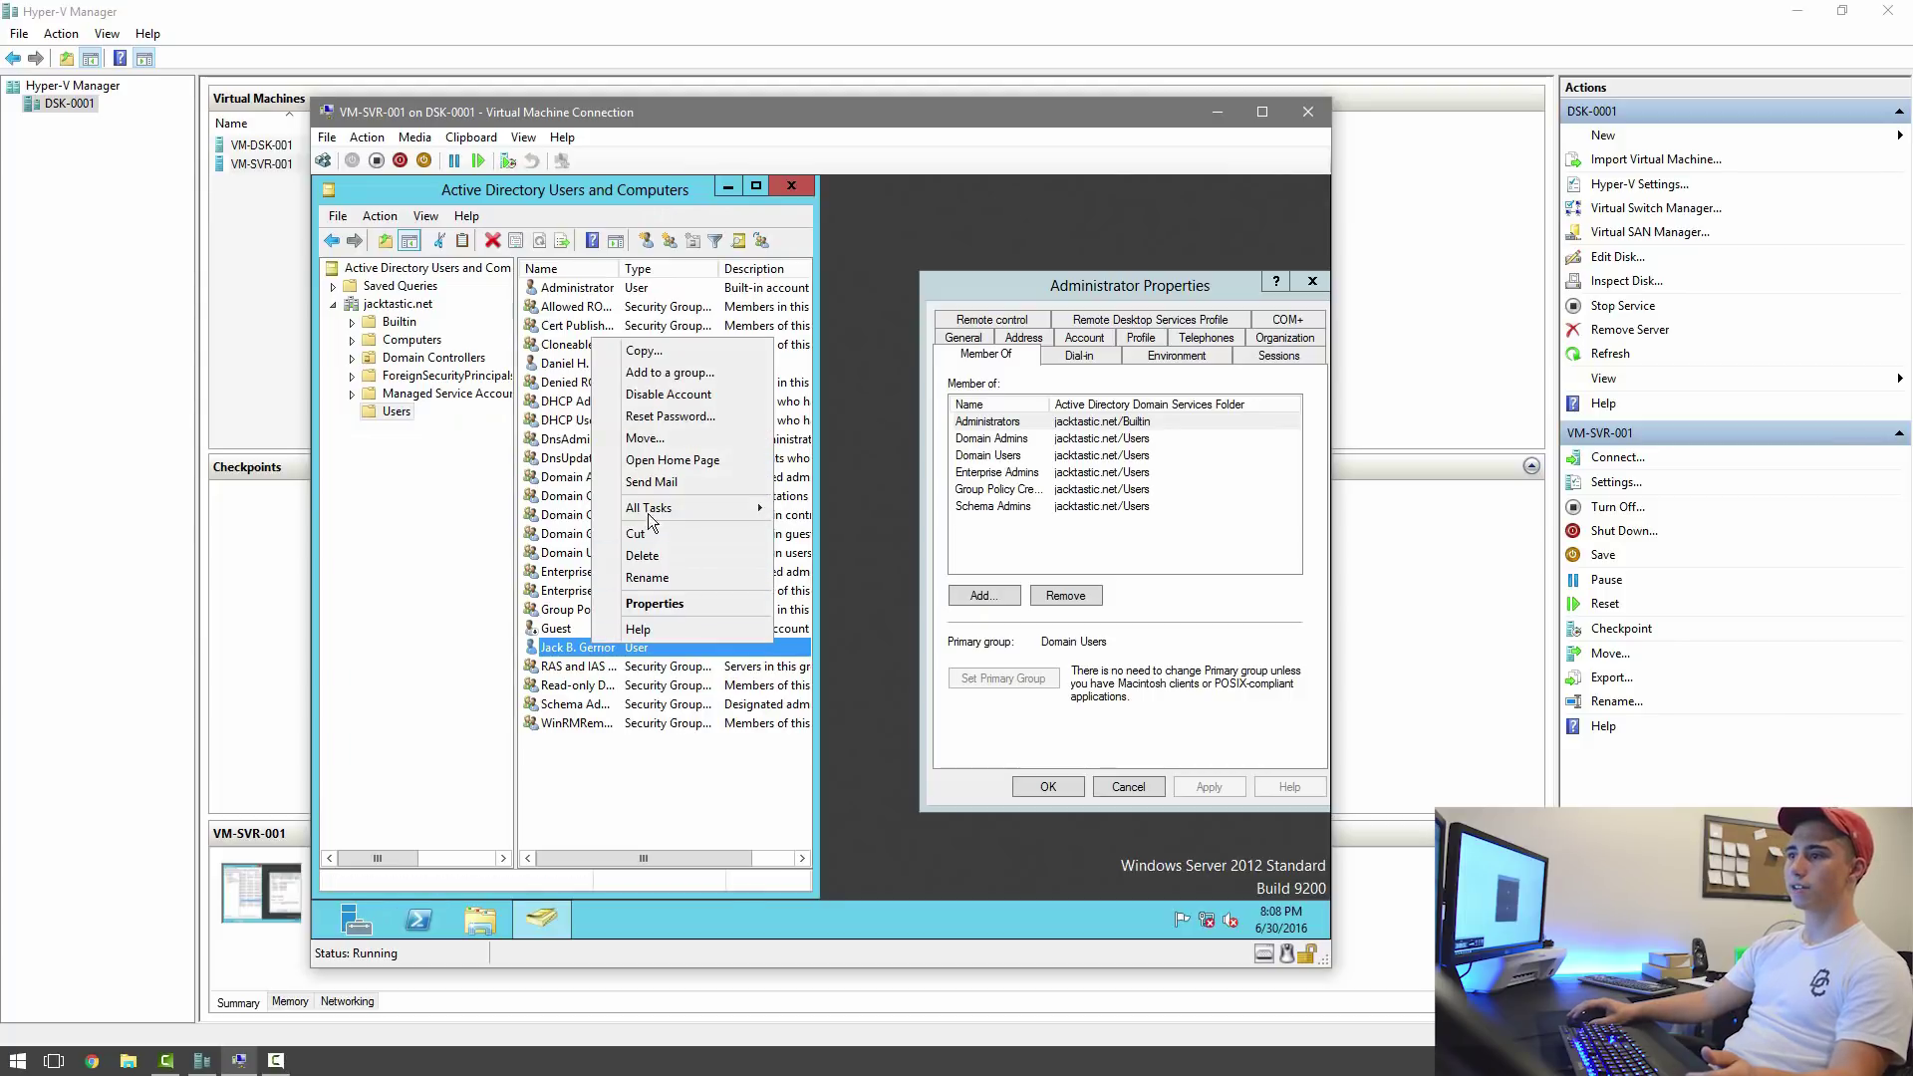
{"action": "left_click", "coordinate": [686, 376]}
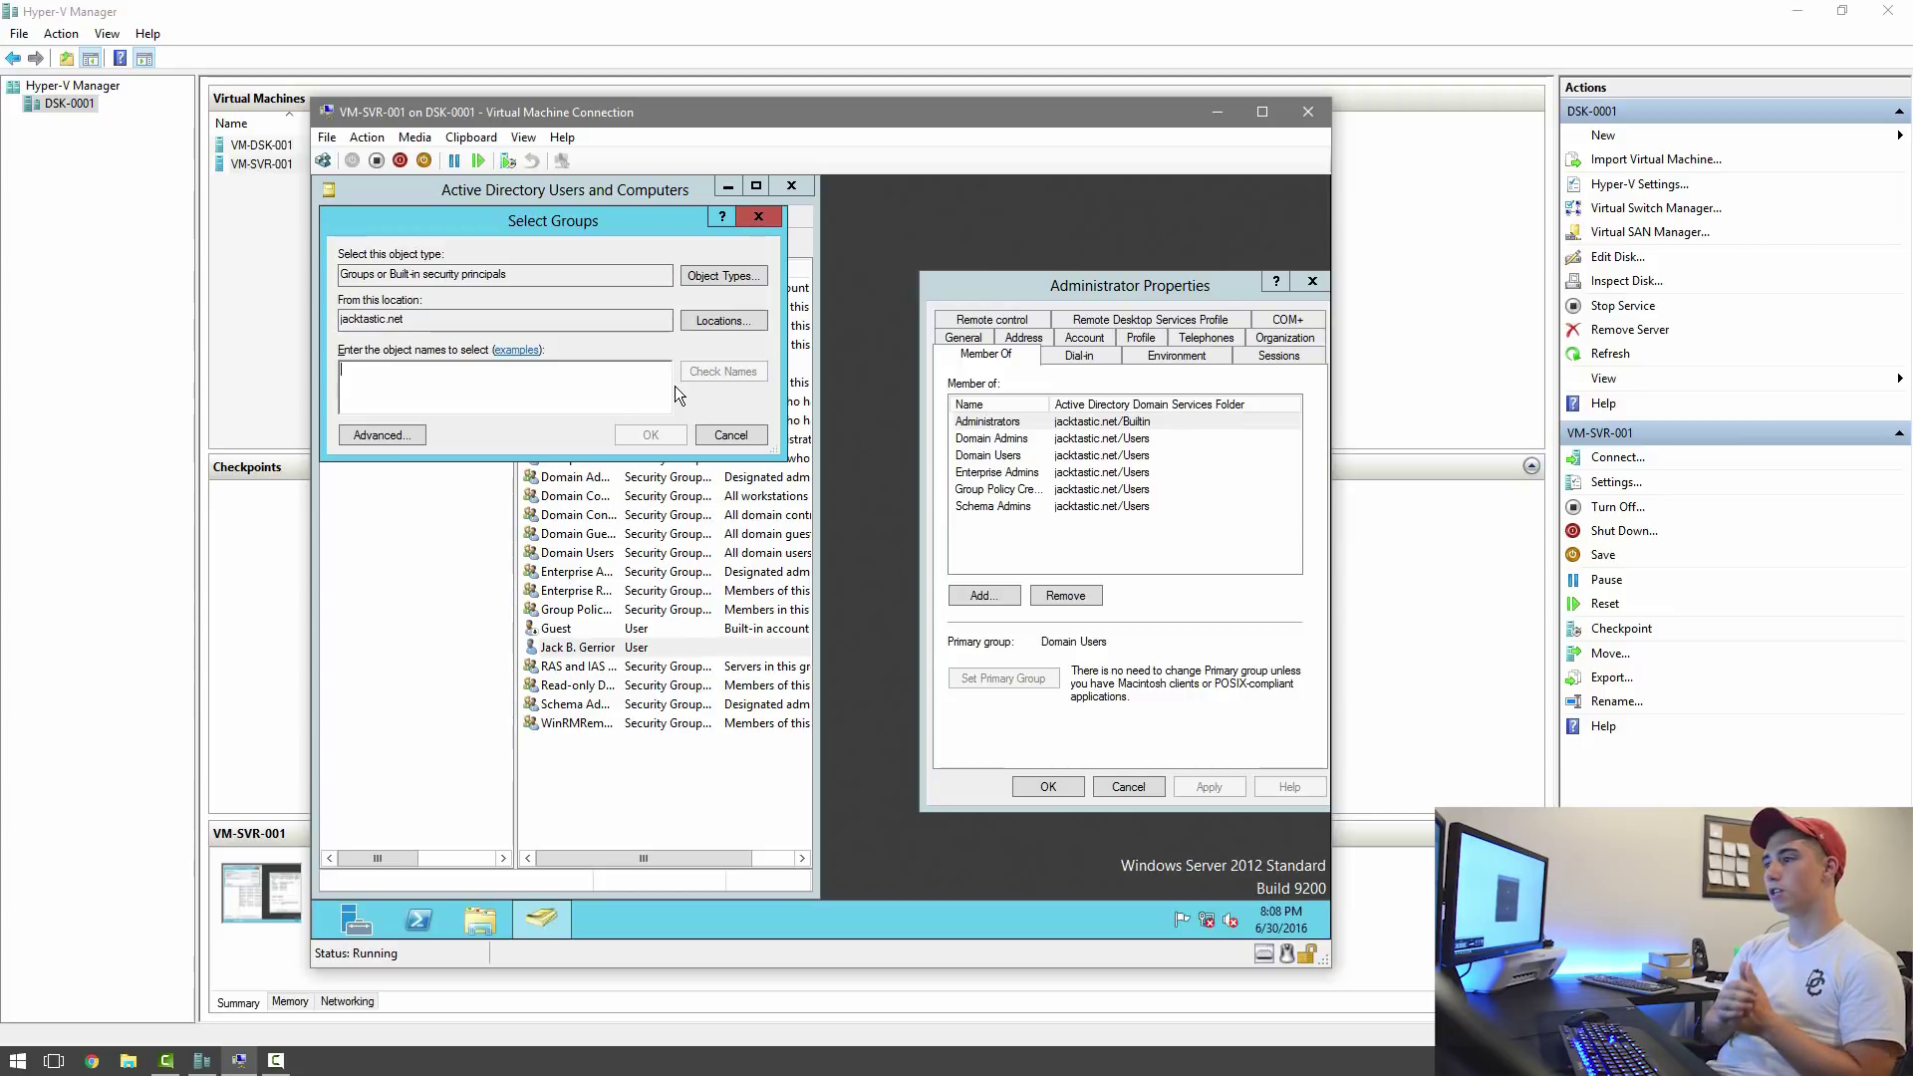
Resolve Administrators and Domain Admins in the group selection.
{"action": "type", "text": "admin"}
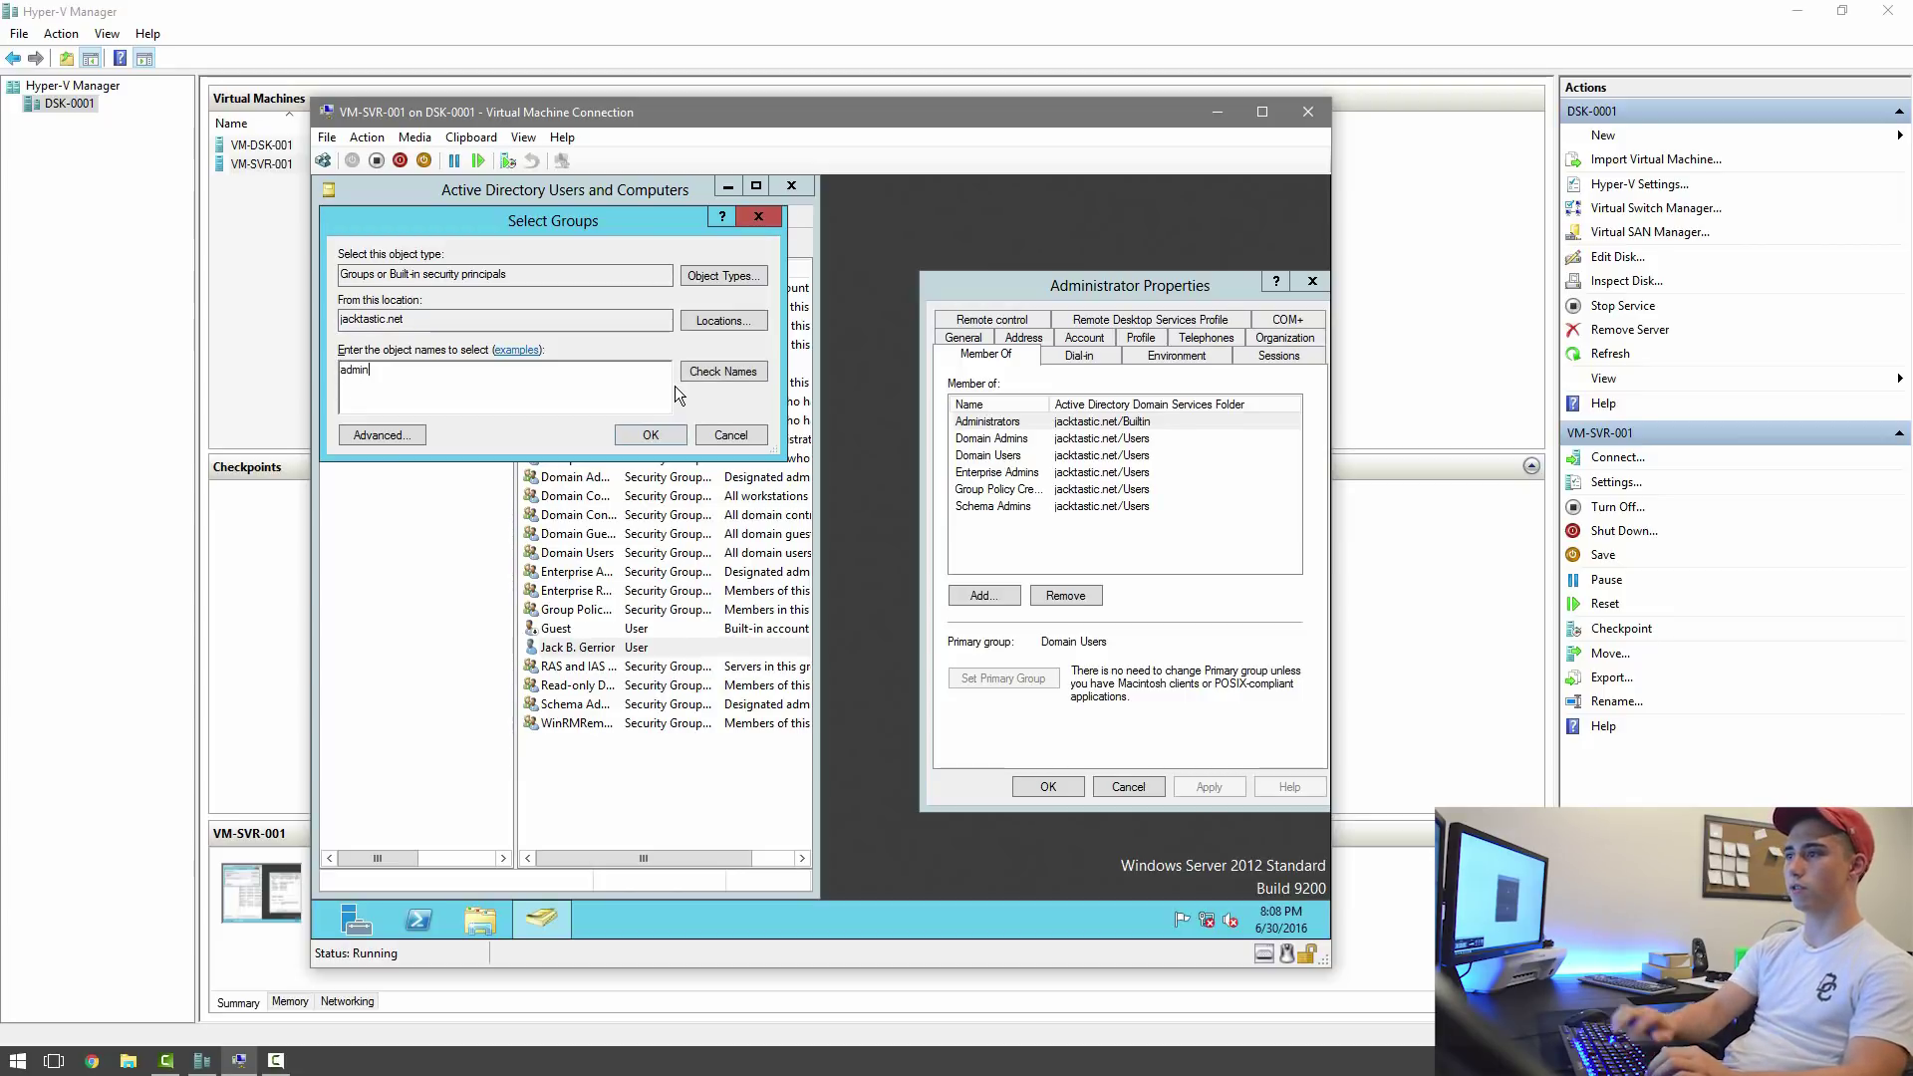
{"action": "left_click", "coordinate": [714, 370]}
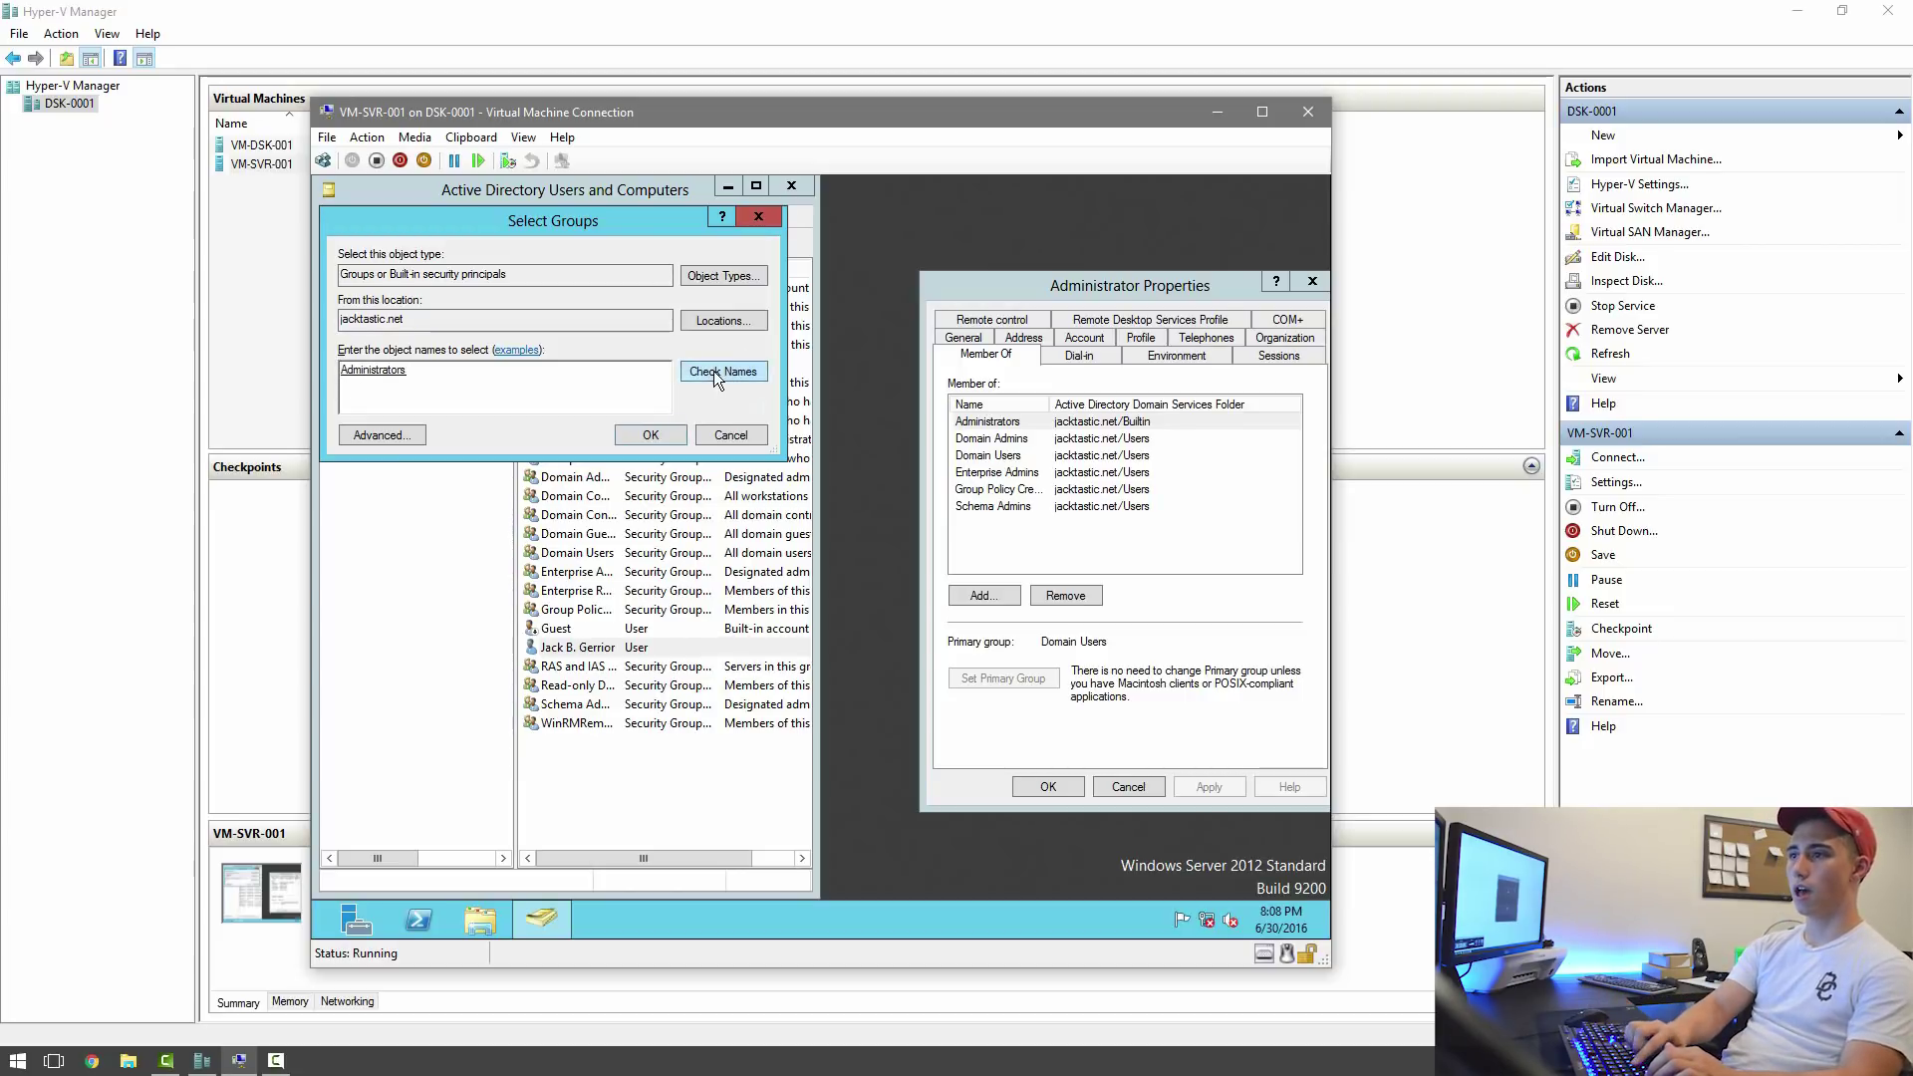
{"action": "key", "text": "BackSpace"}
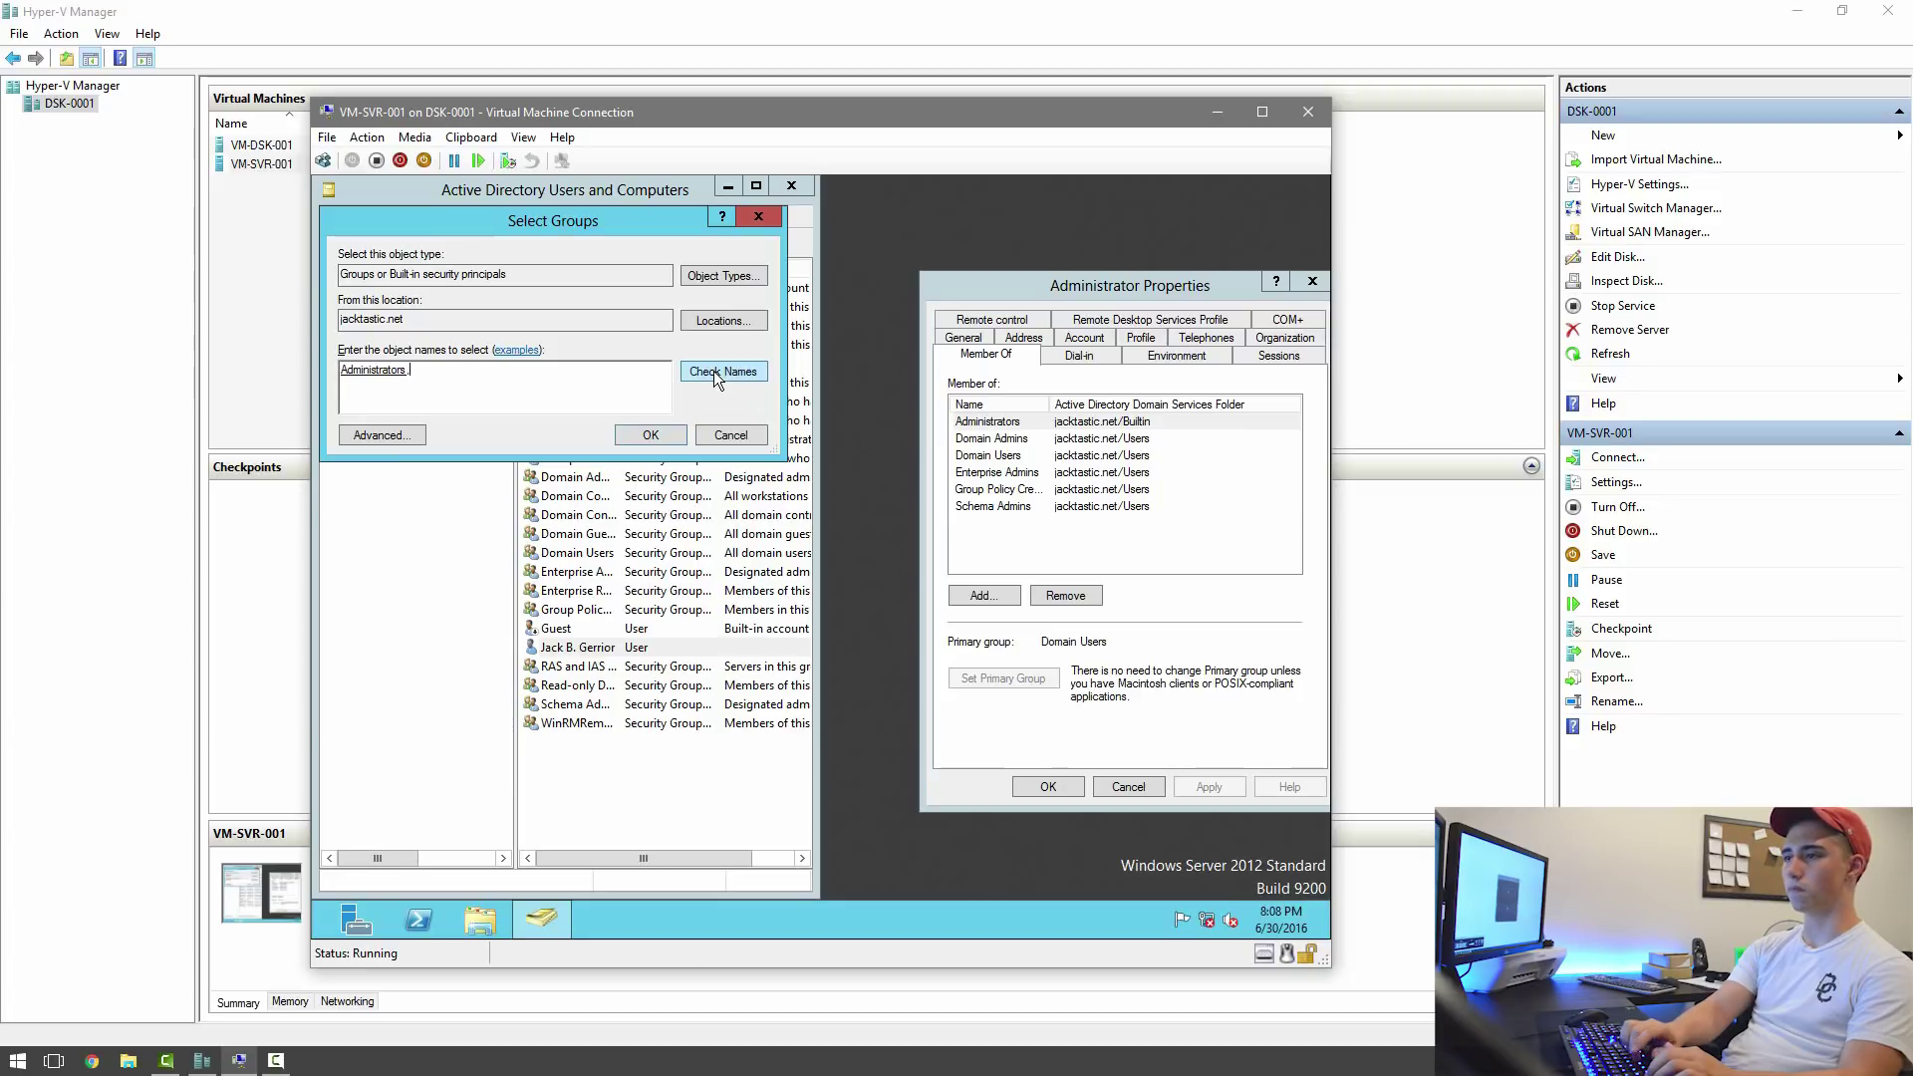
{"action": "type", "text": ", domain adm"}
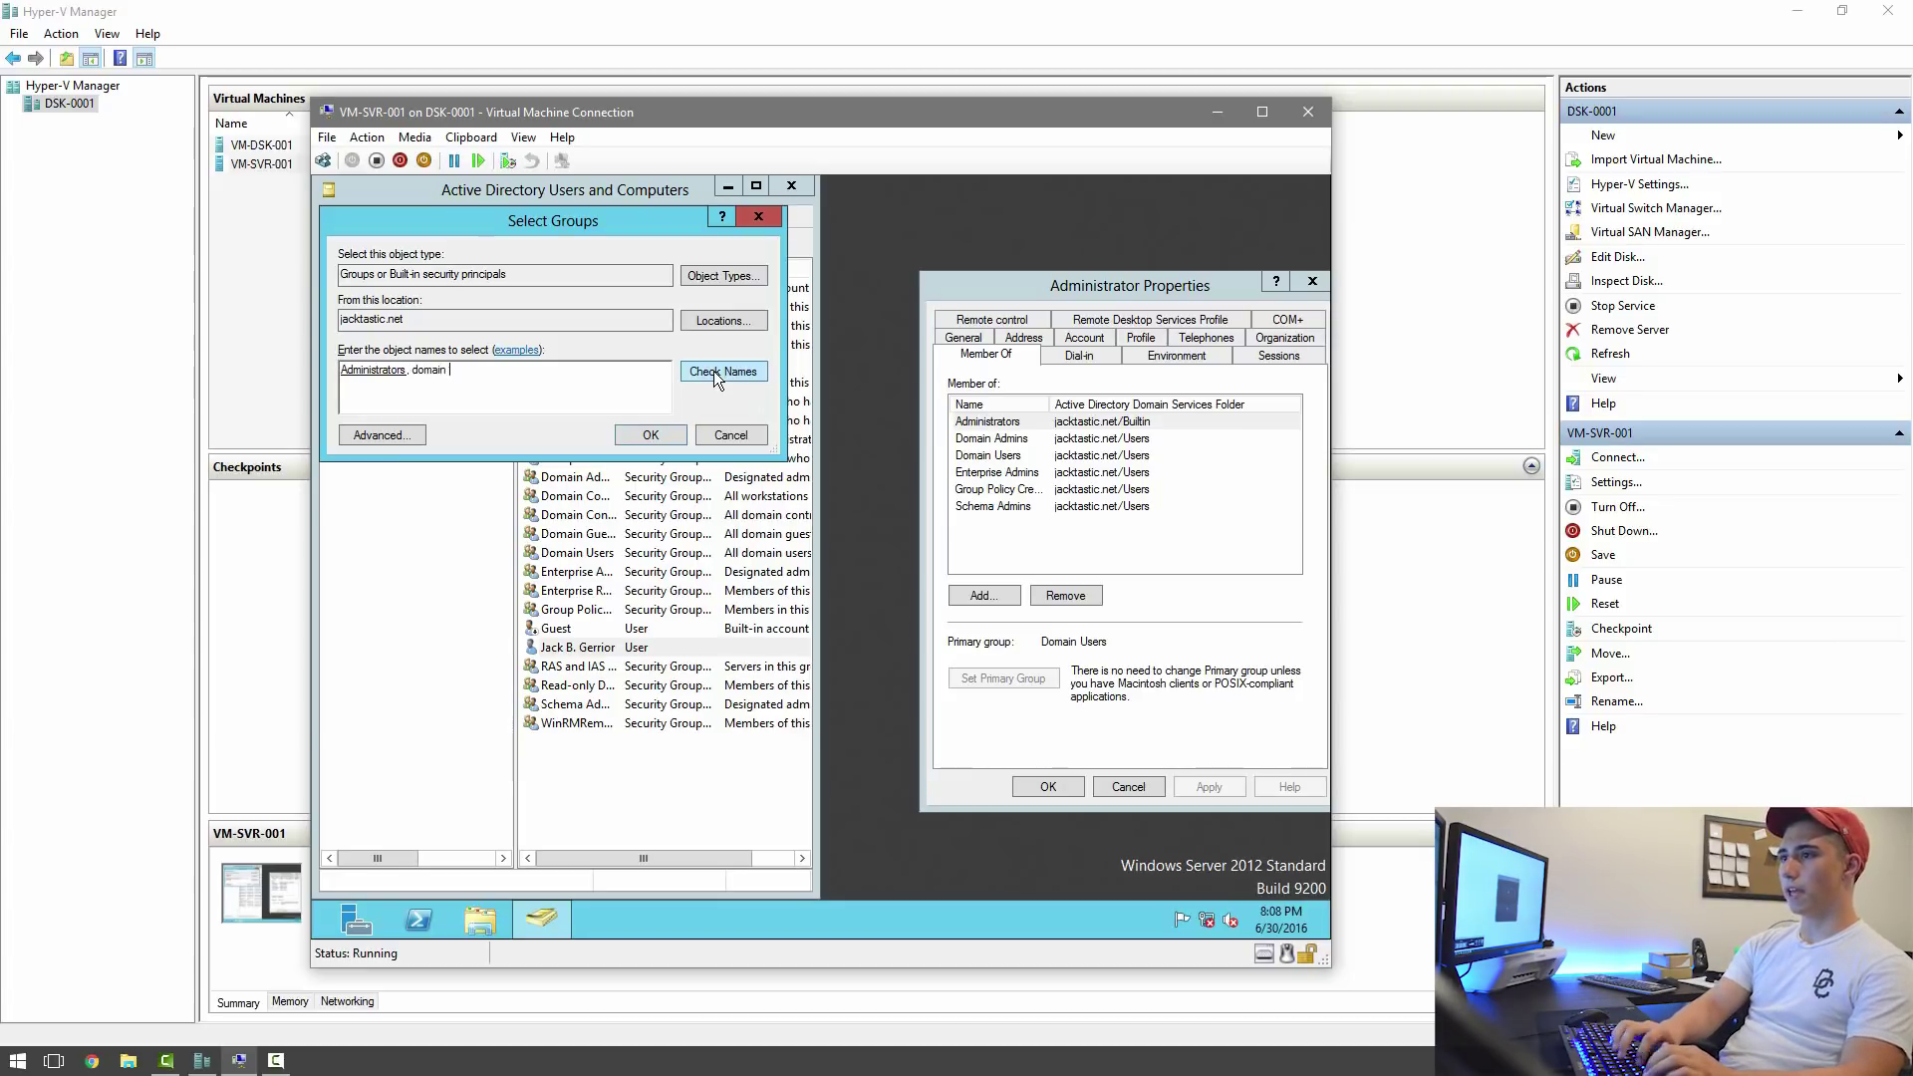
{"action": "left_click", "coordinate": [725, 370]}
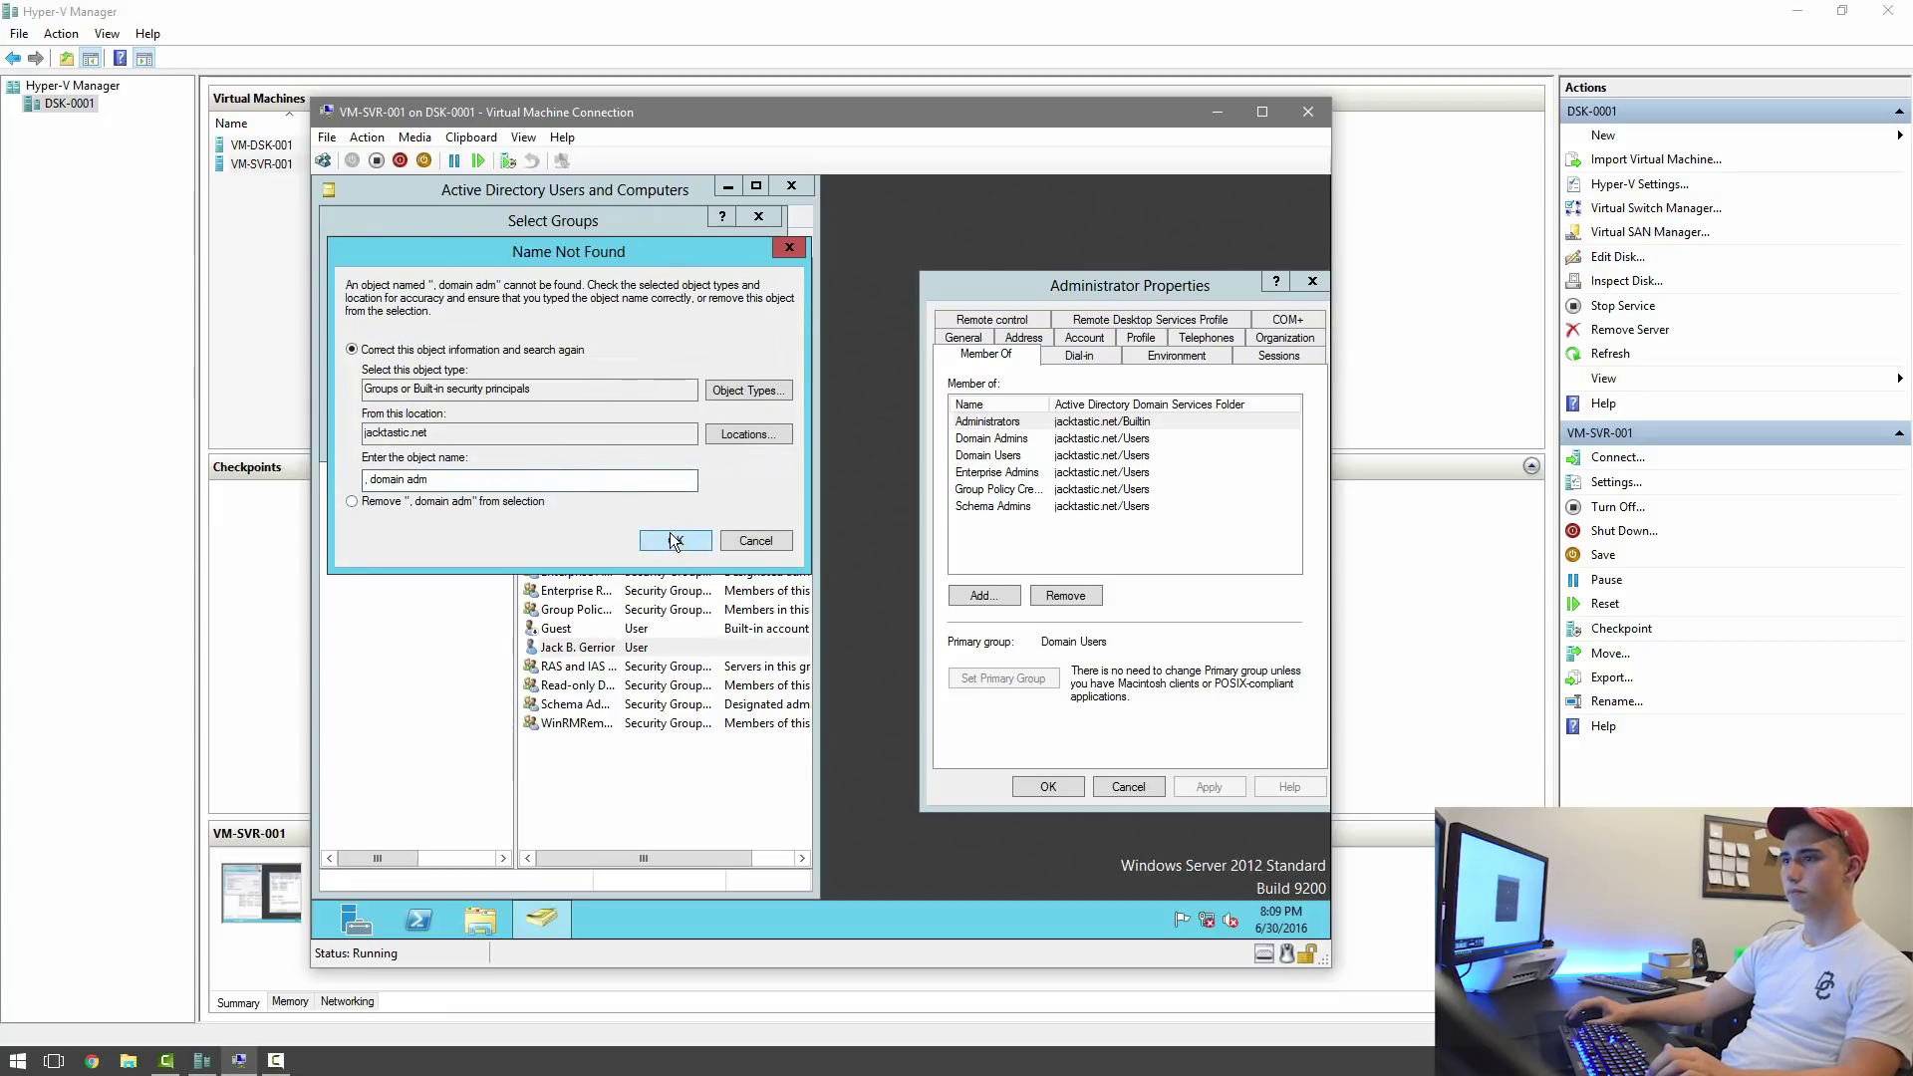
{"action": "left_click", "coordinate": [769, 546]}
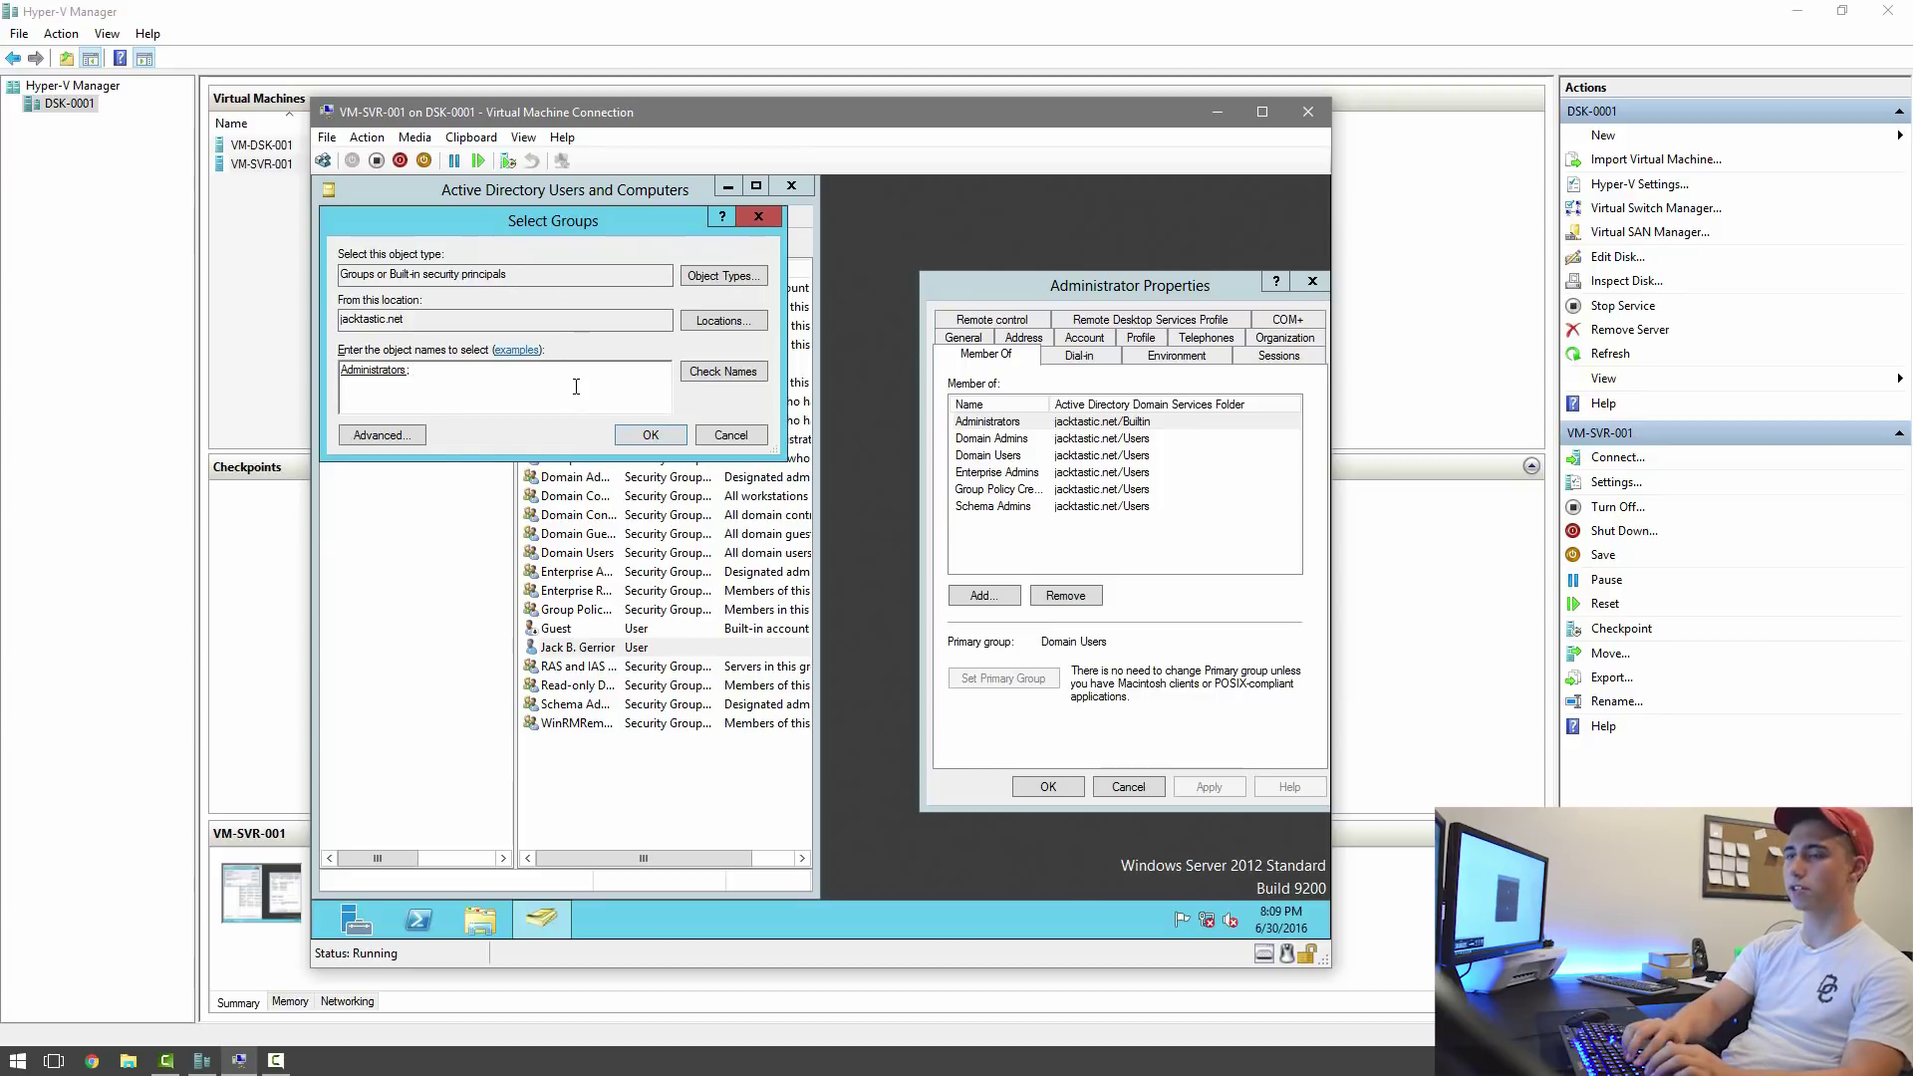
{"action": "type", "text": "domain ad"}
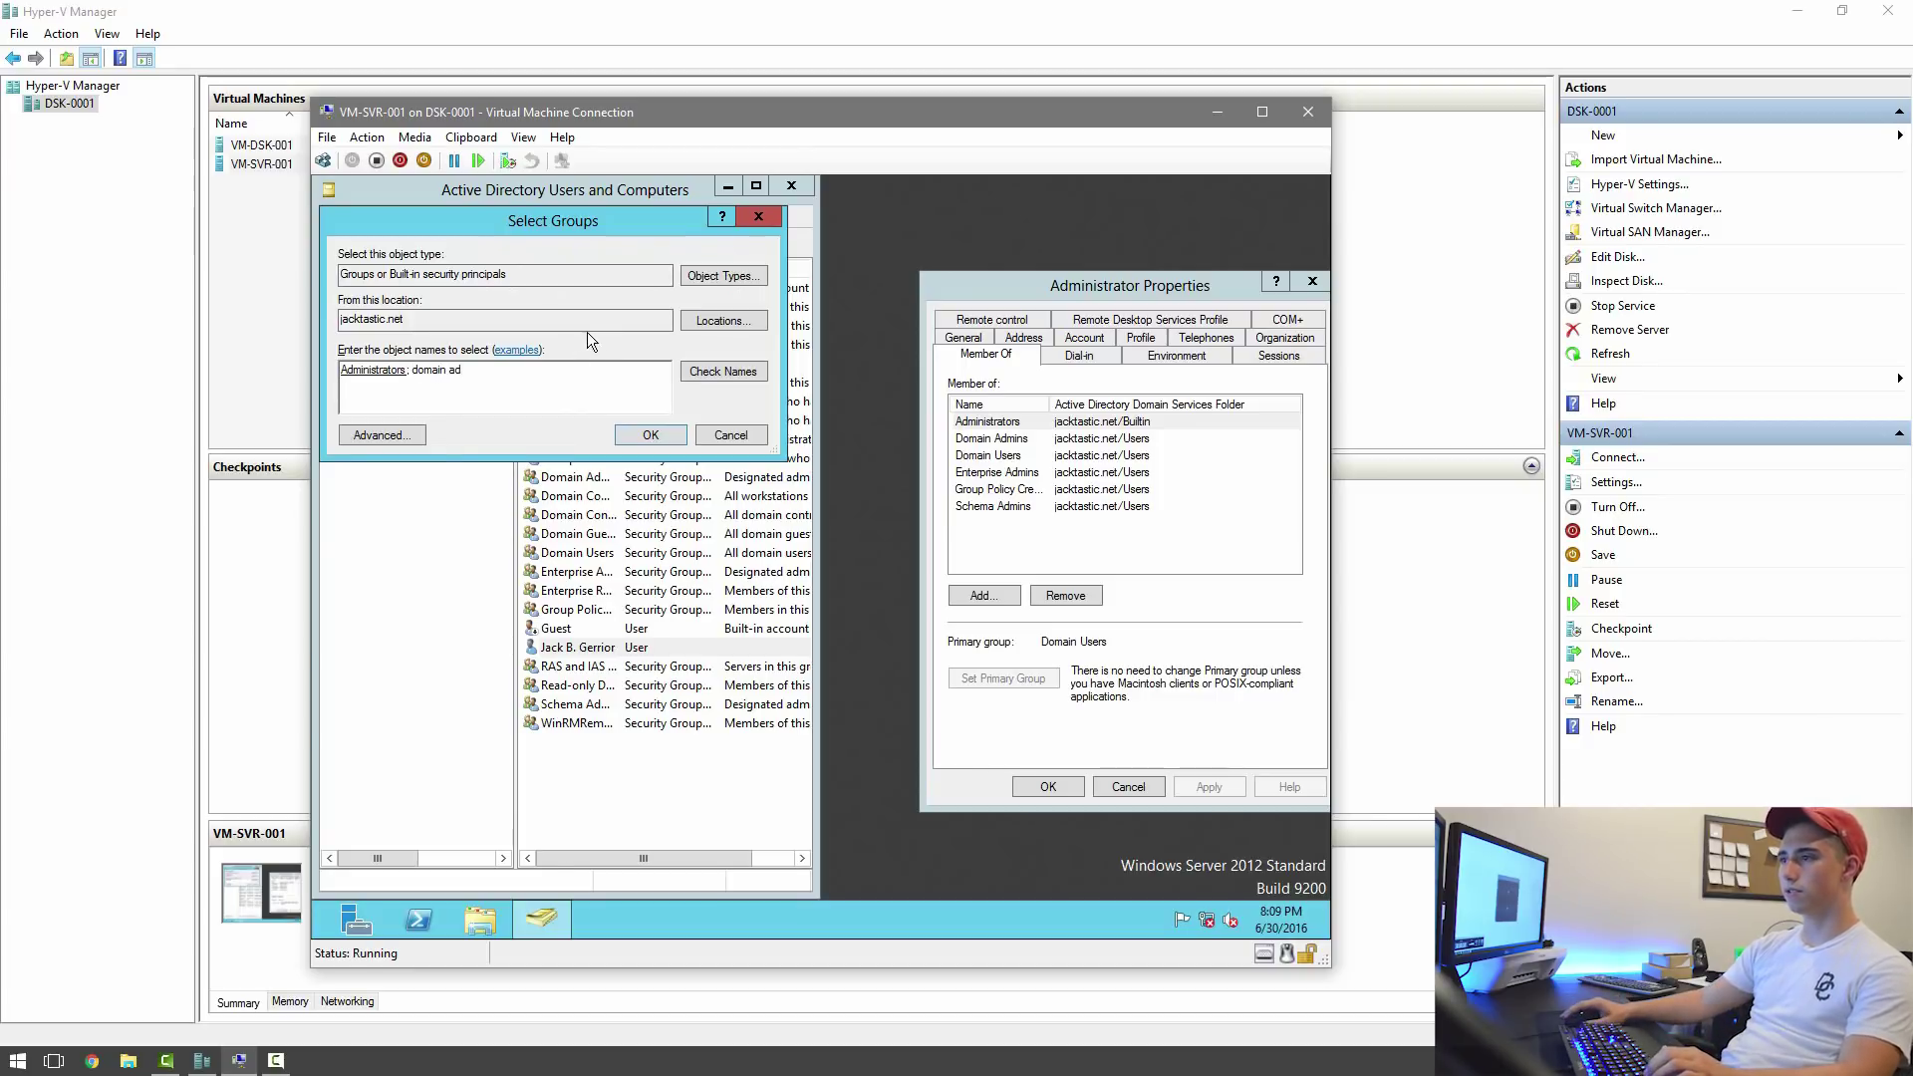
{"action": "key", "text": "ctrl+k"}
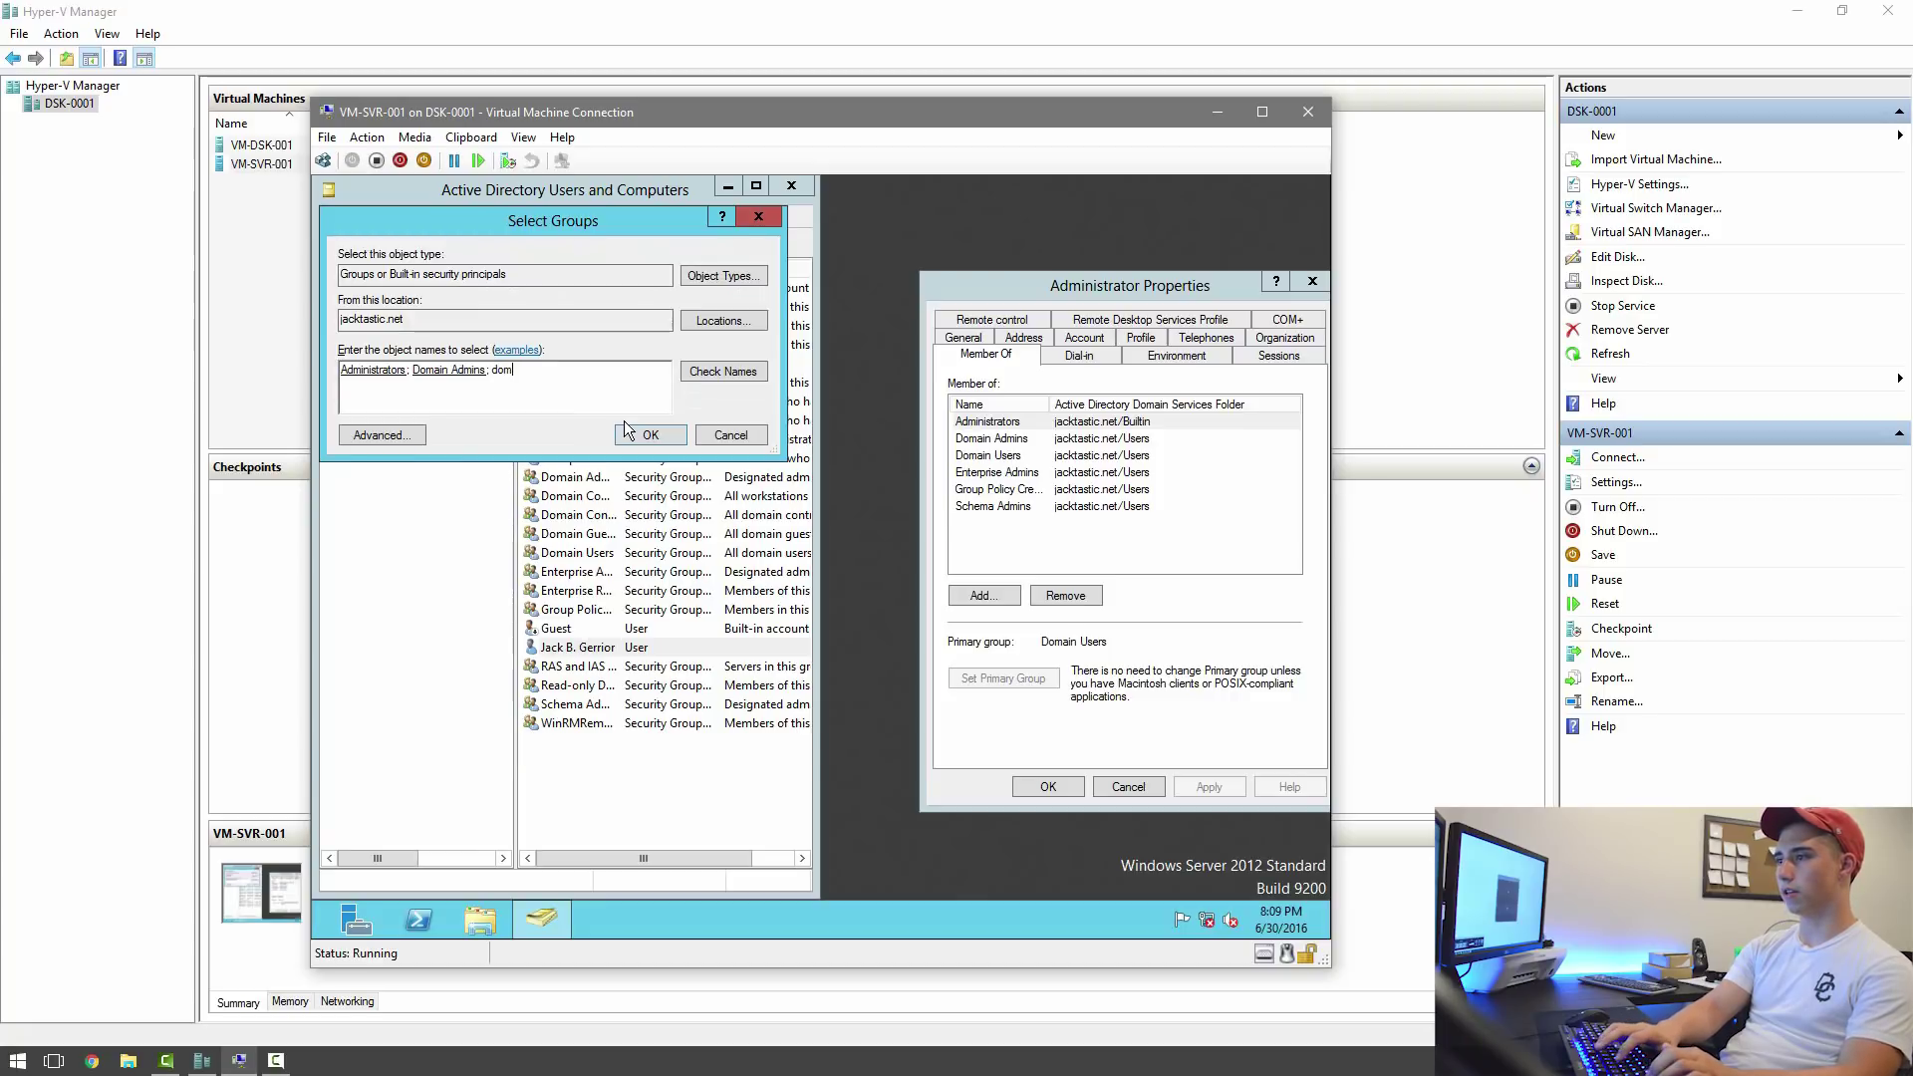
Add Enterprise Admins, Group Policy Creator Owners and Schema Admins, then confirm the group additions.
{"action": "key", "text": "BackSpace"}
{"action": "key", "text": "BackSpace"}
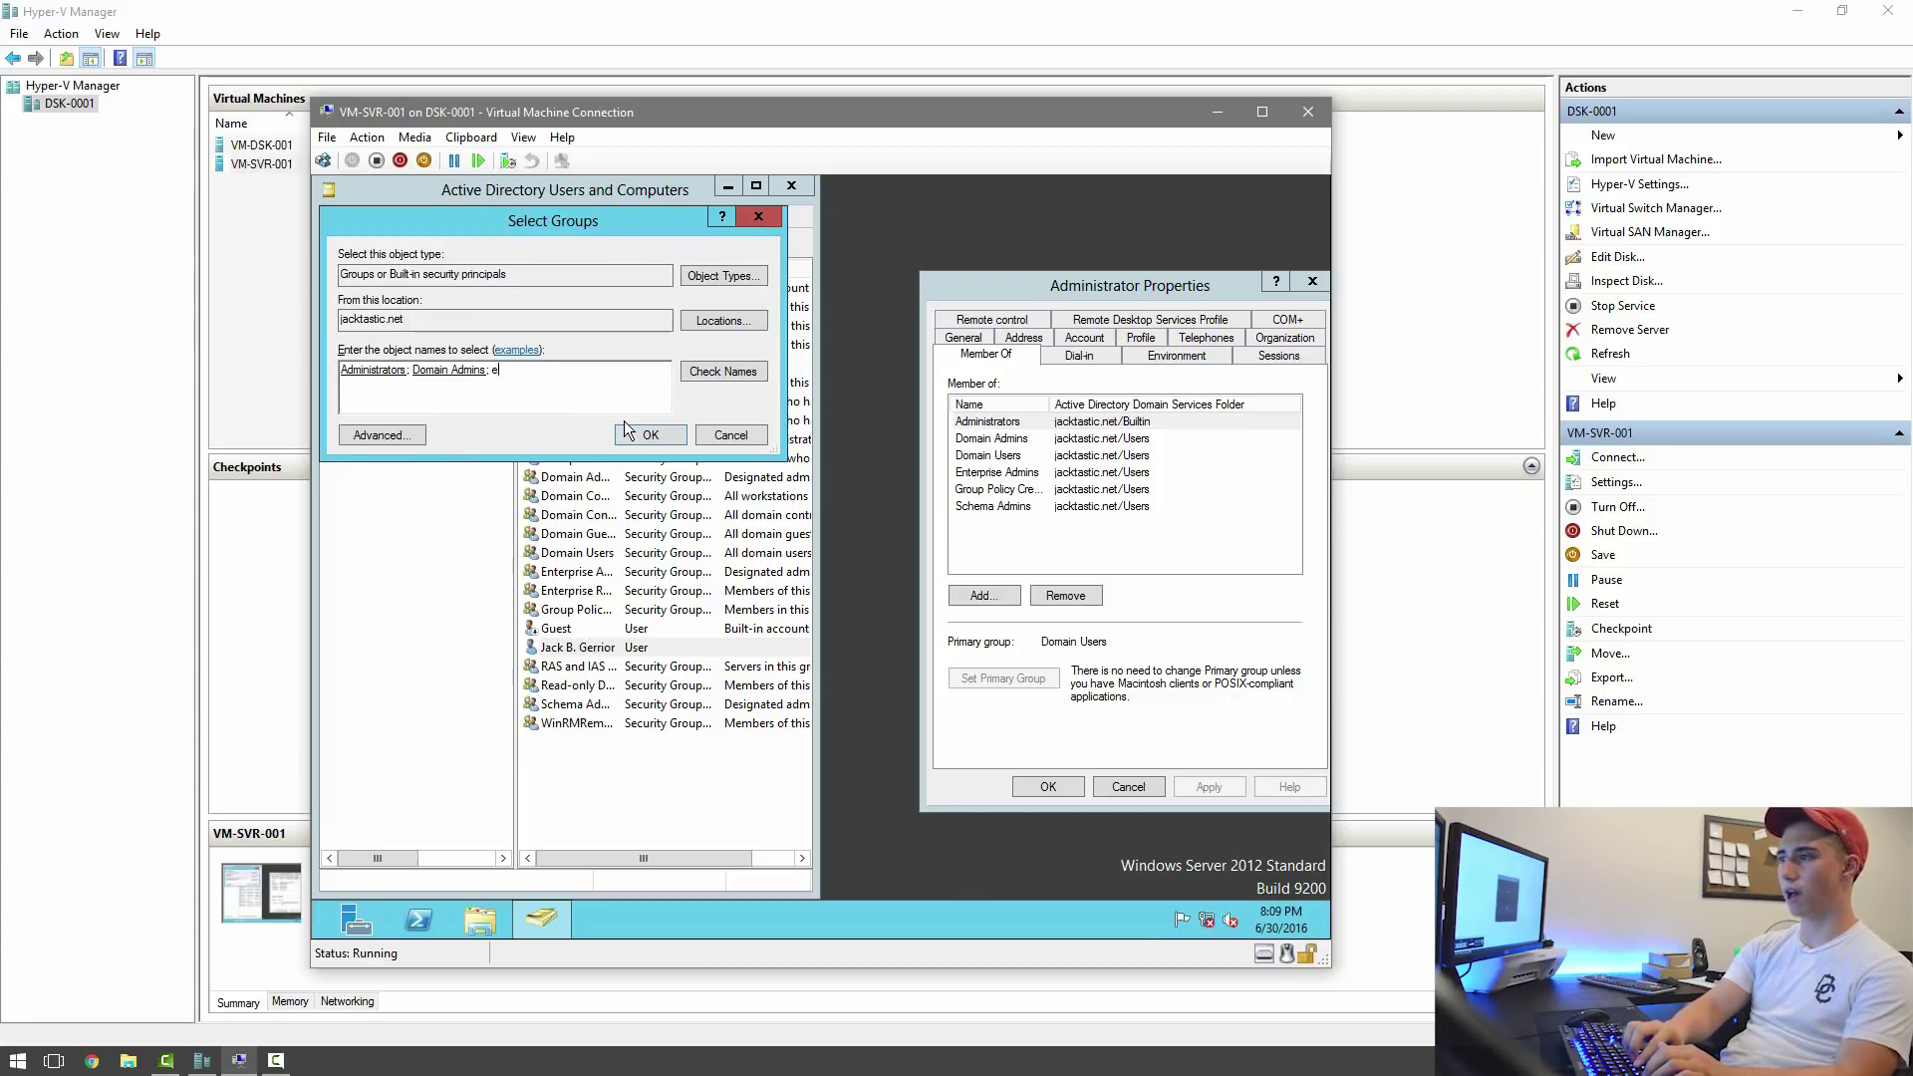
{"action": "type", "text": "nterprise"}
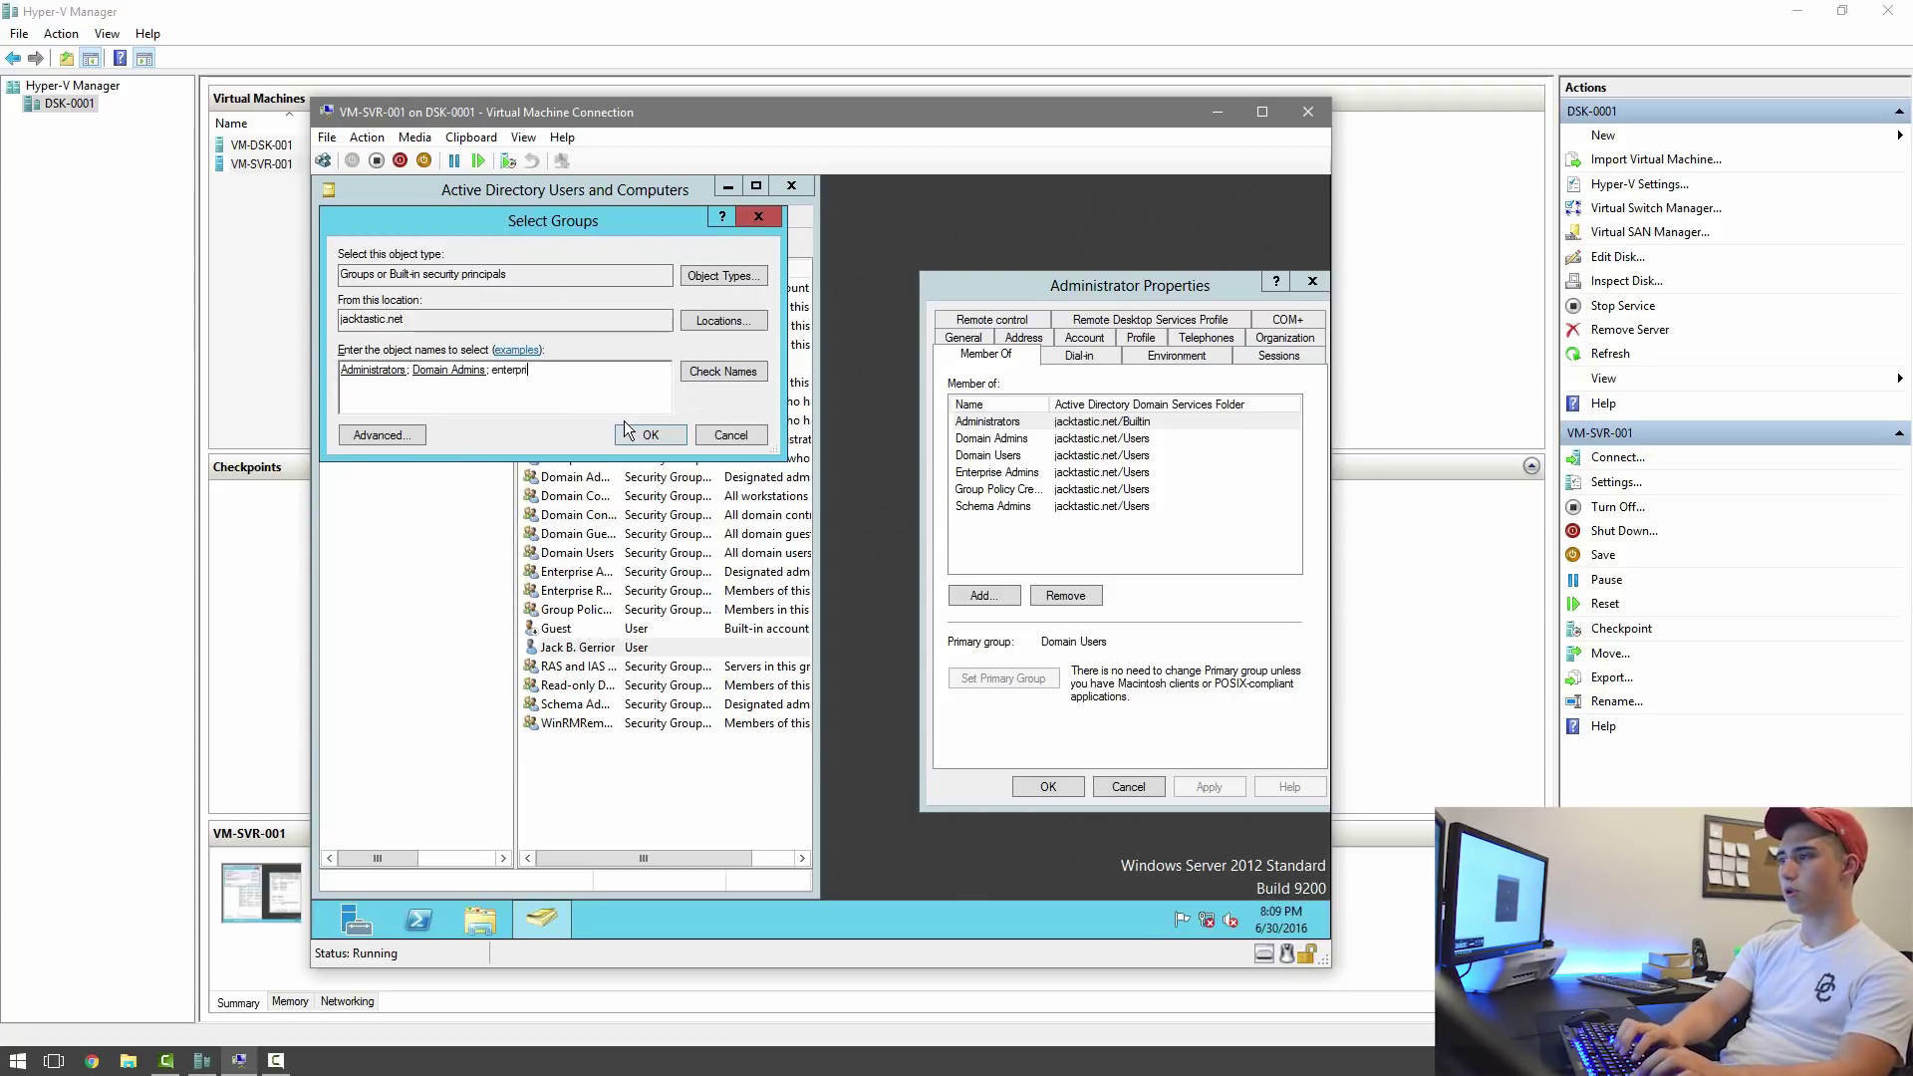
{"action": "left_click", "coordinate": [742, 373]}
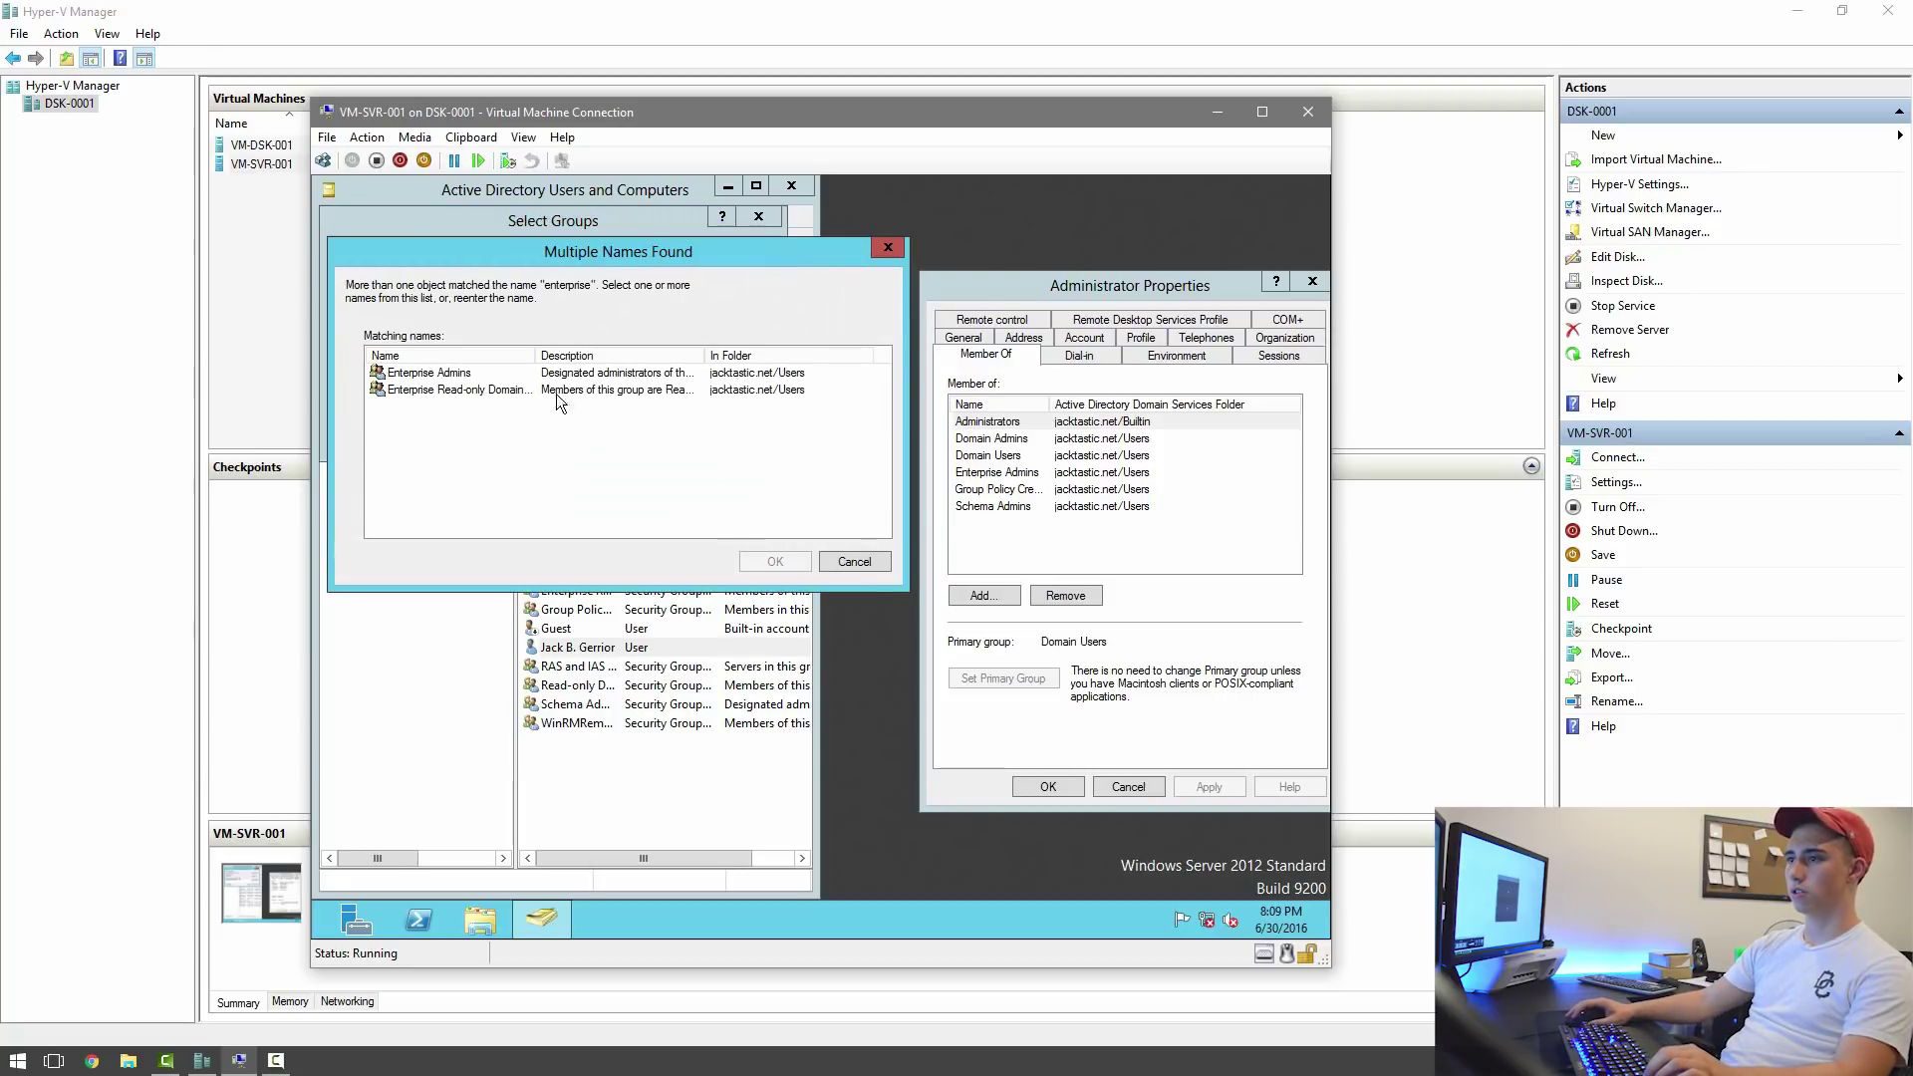
{"action": "left_click", "coordinate": [530, 374]}
{"action": "left_click", "coordinate": [795, 562]}
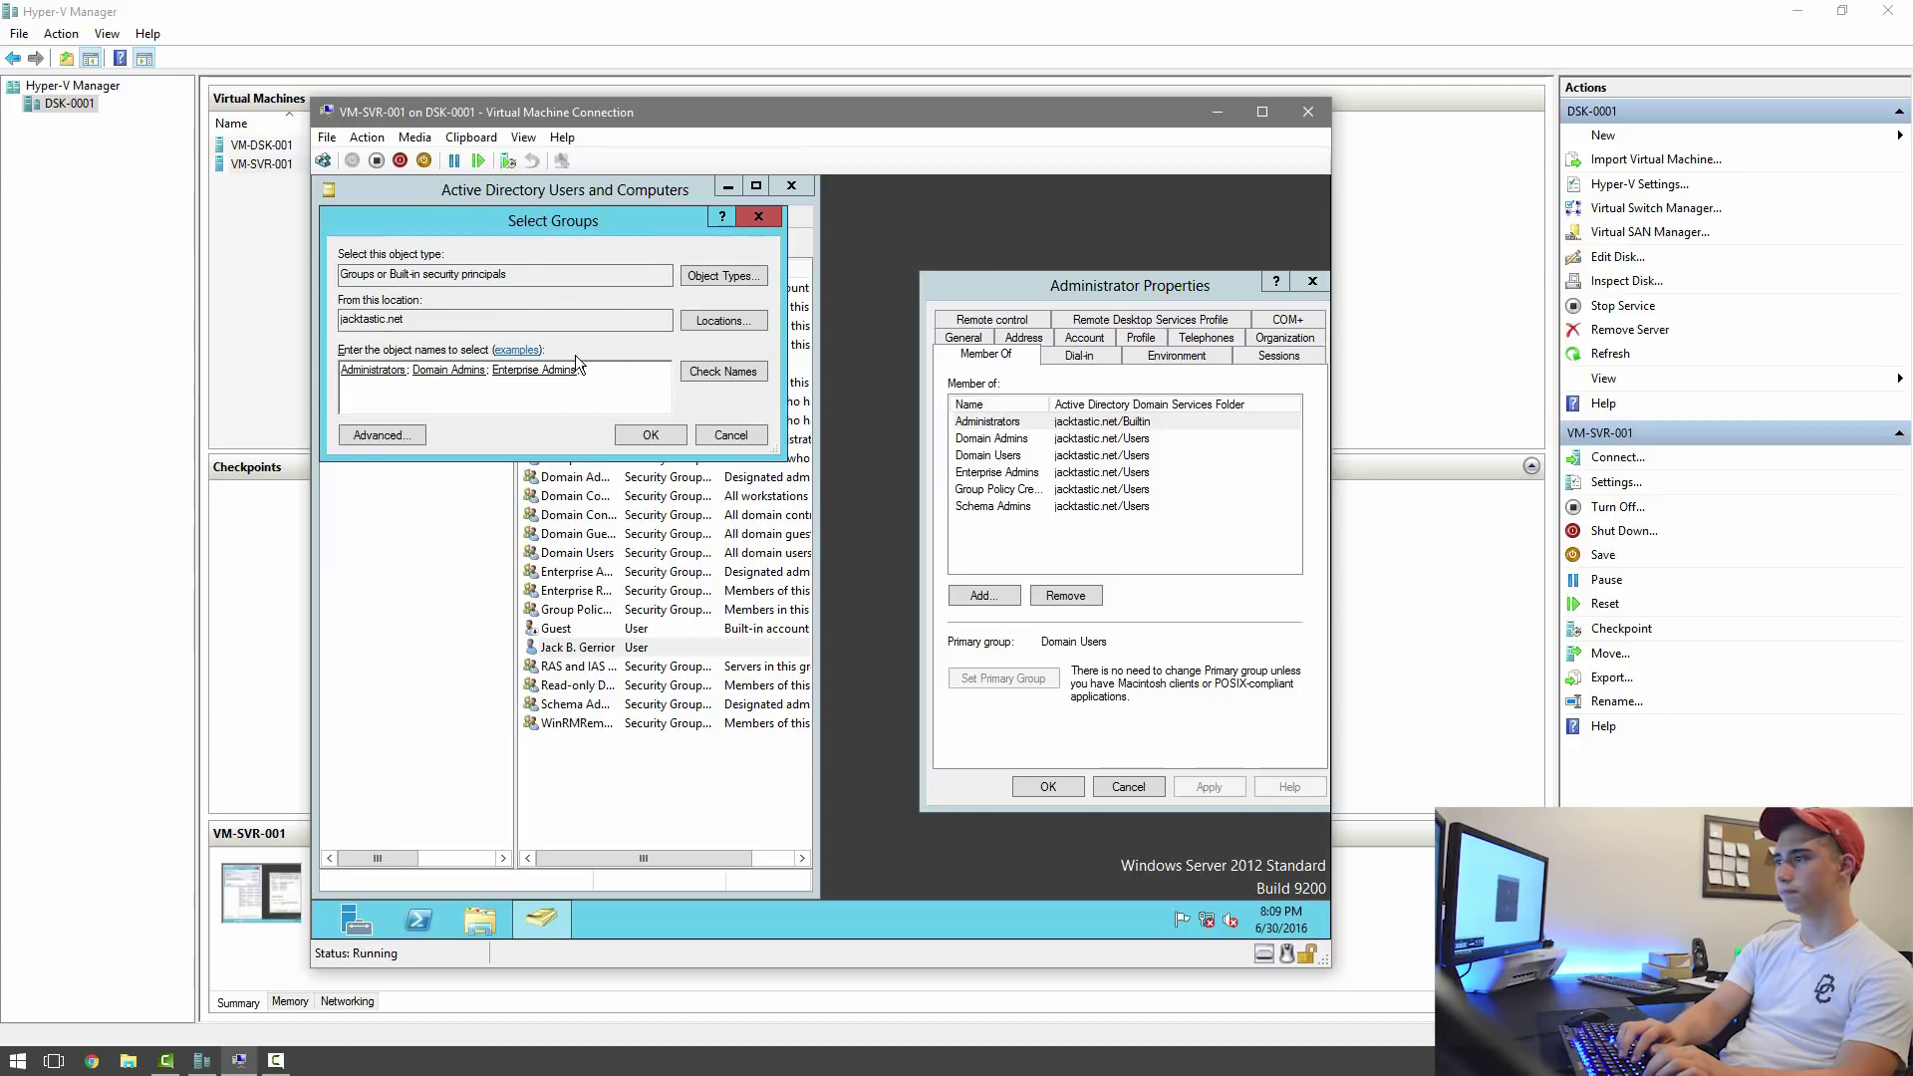
{"action": "type", "text": "; Group po"}
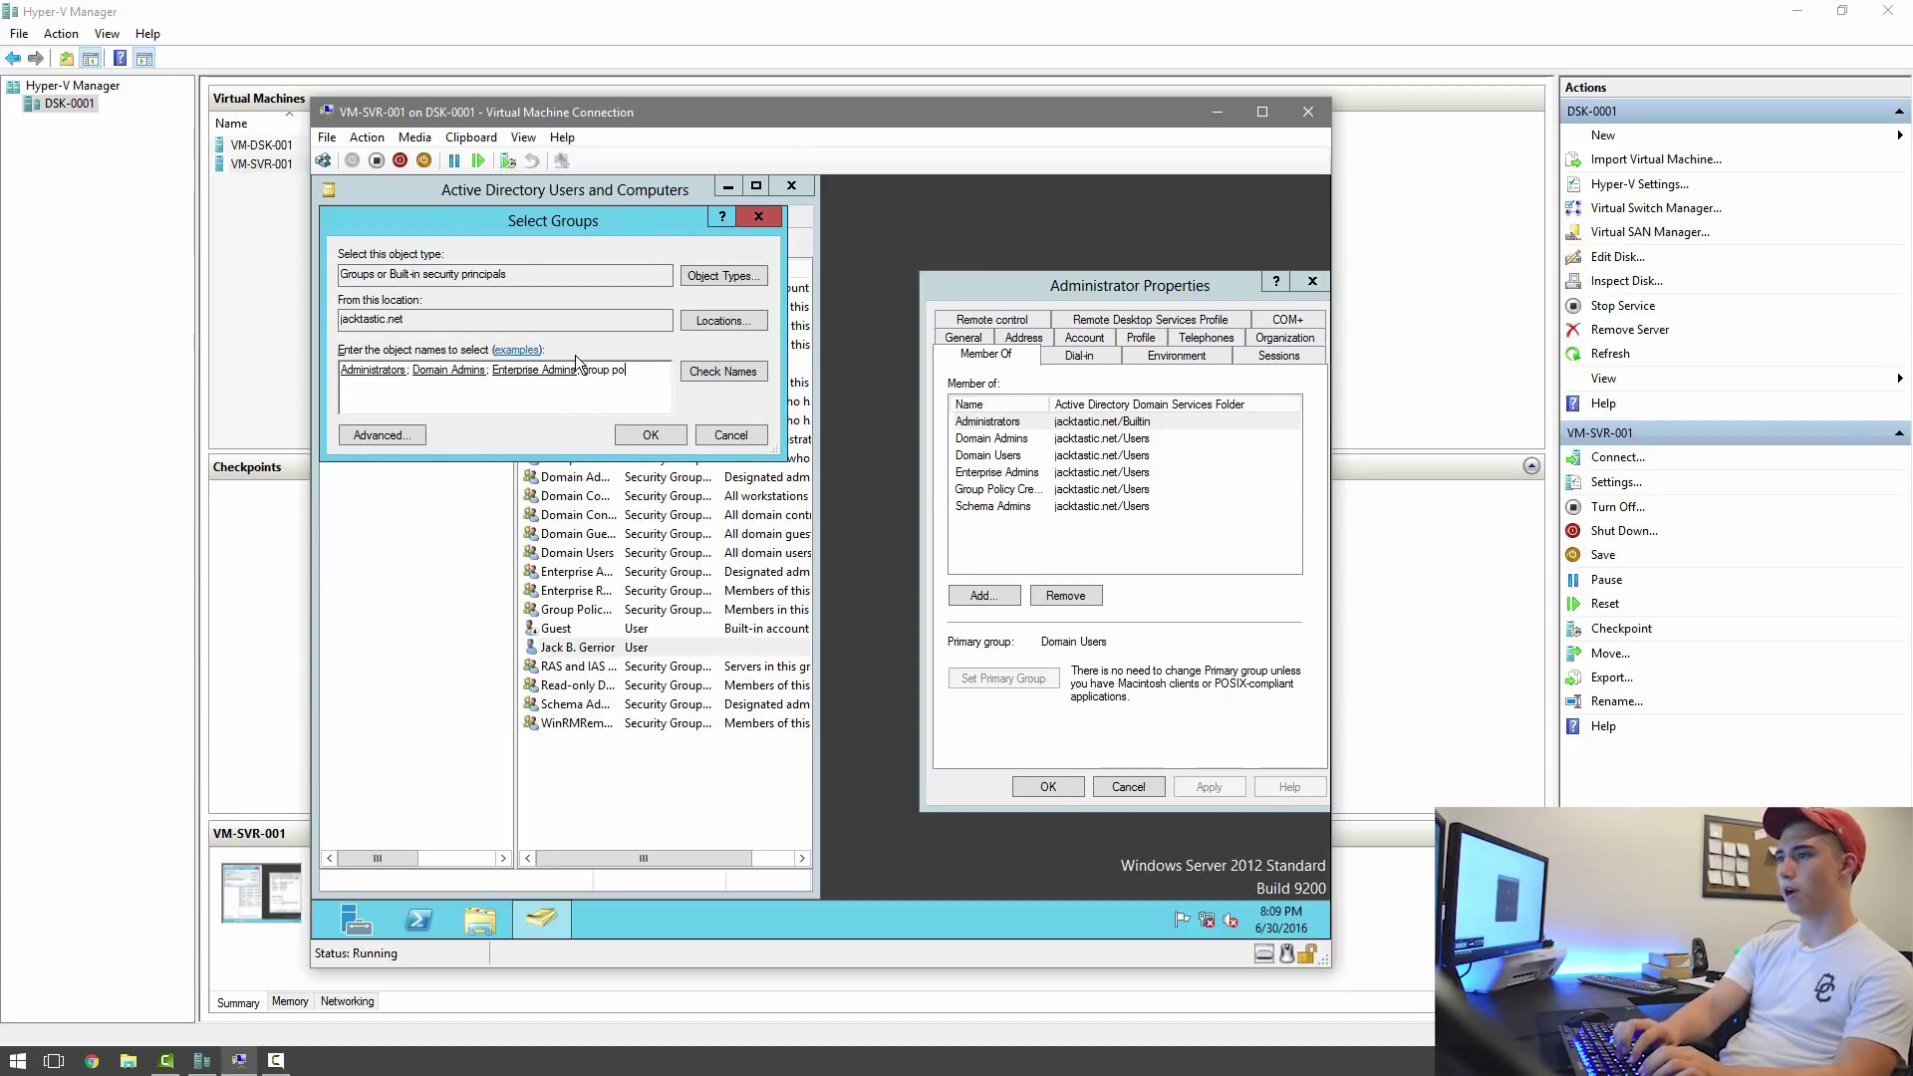
{"action": "type", "text": "lli"}
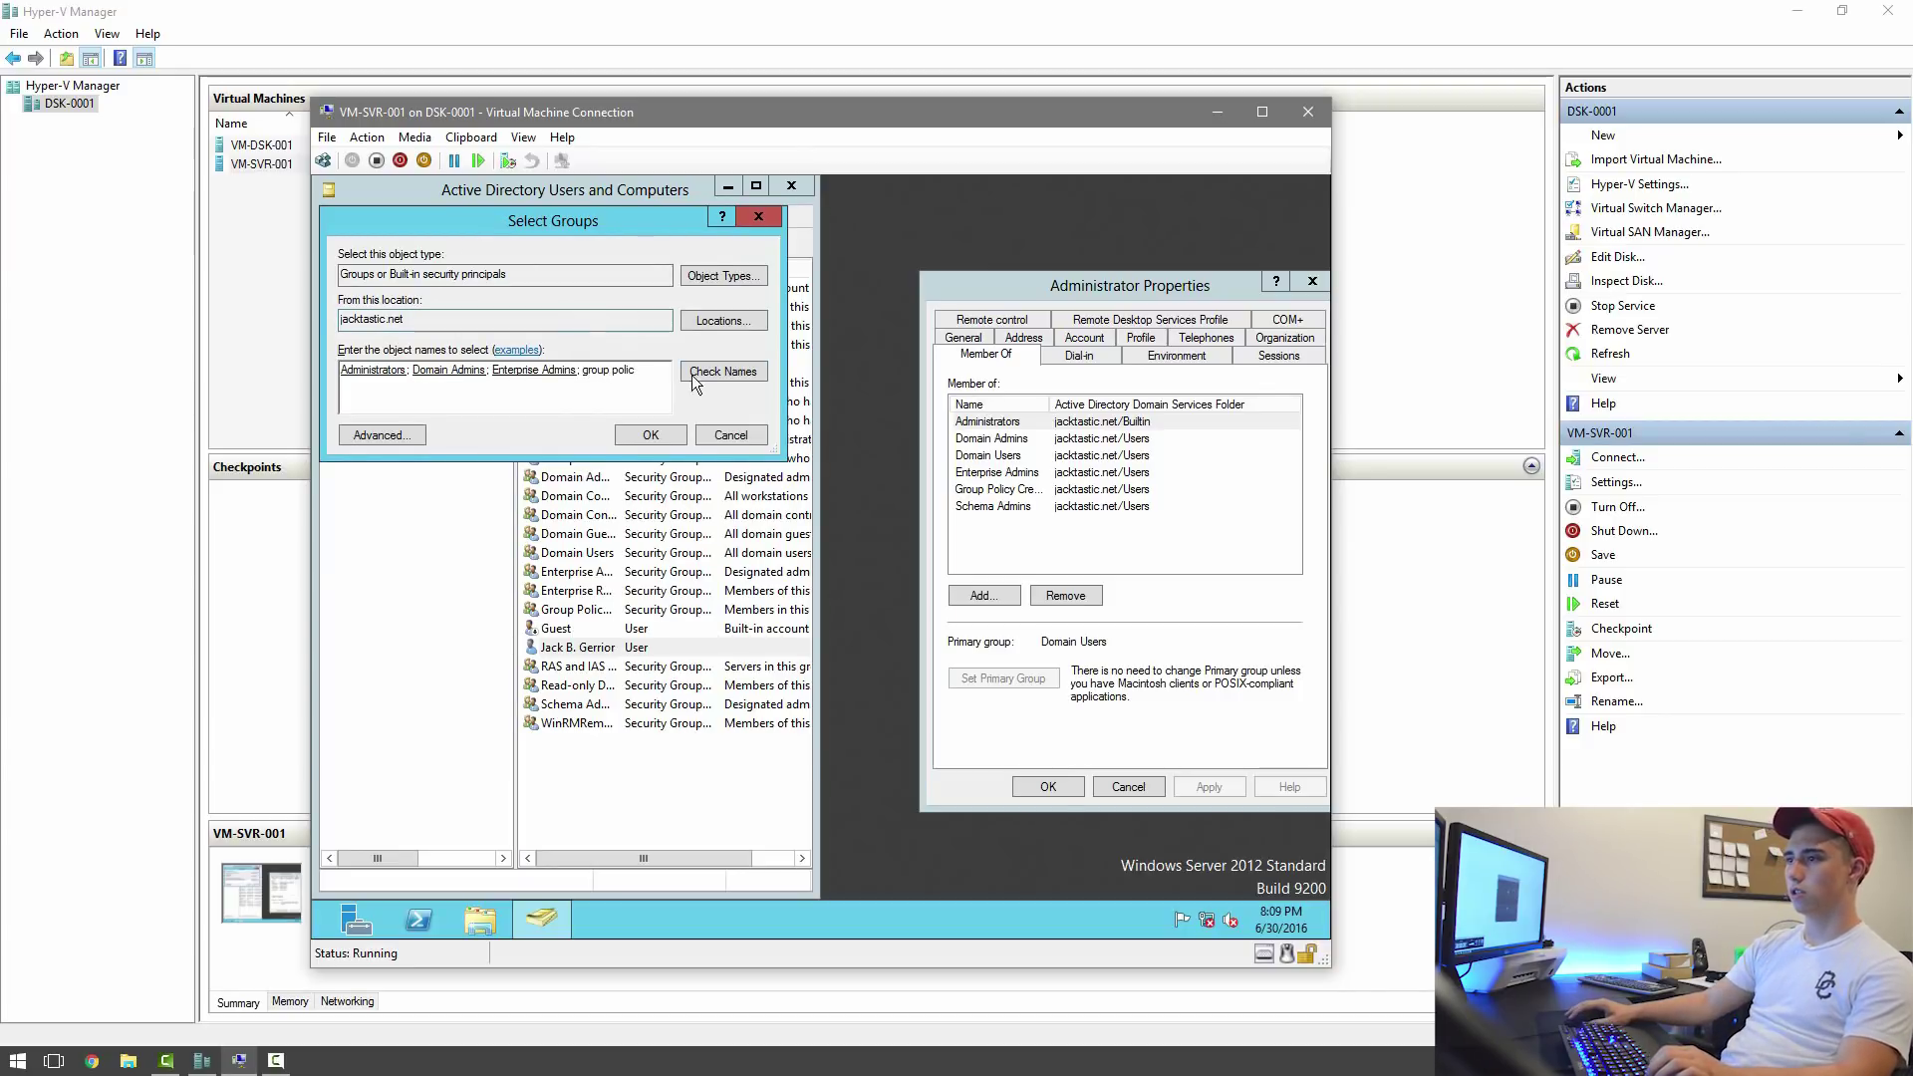
{"action": "left_click", "coordinate": [721, 373]}
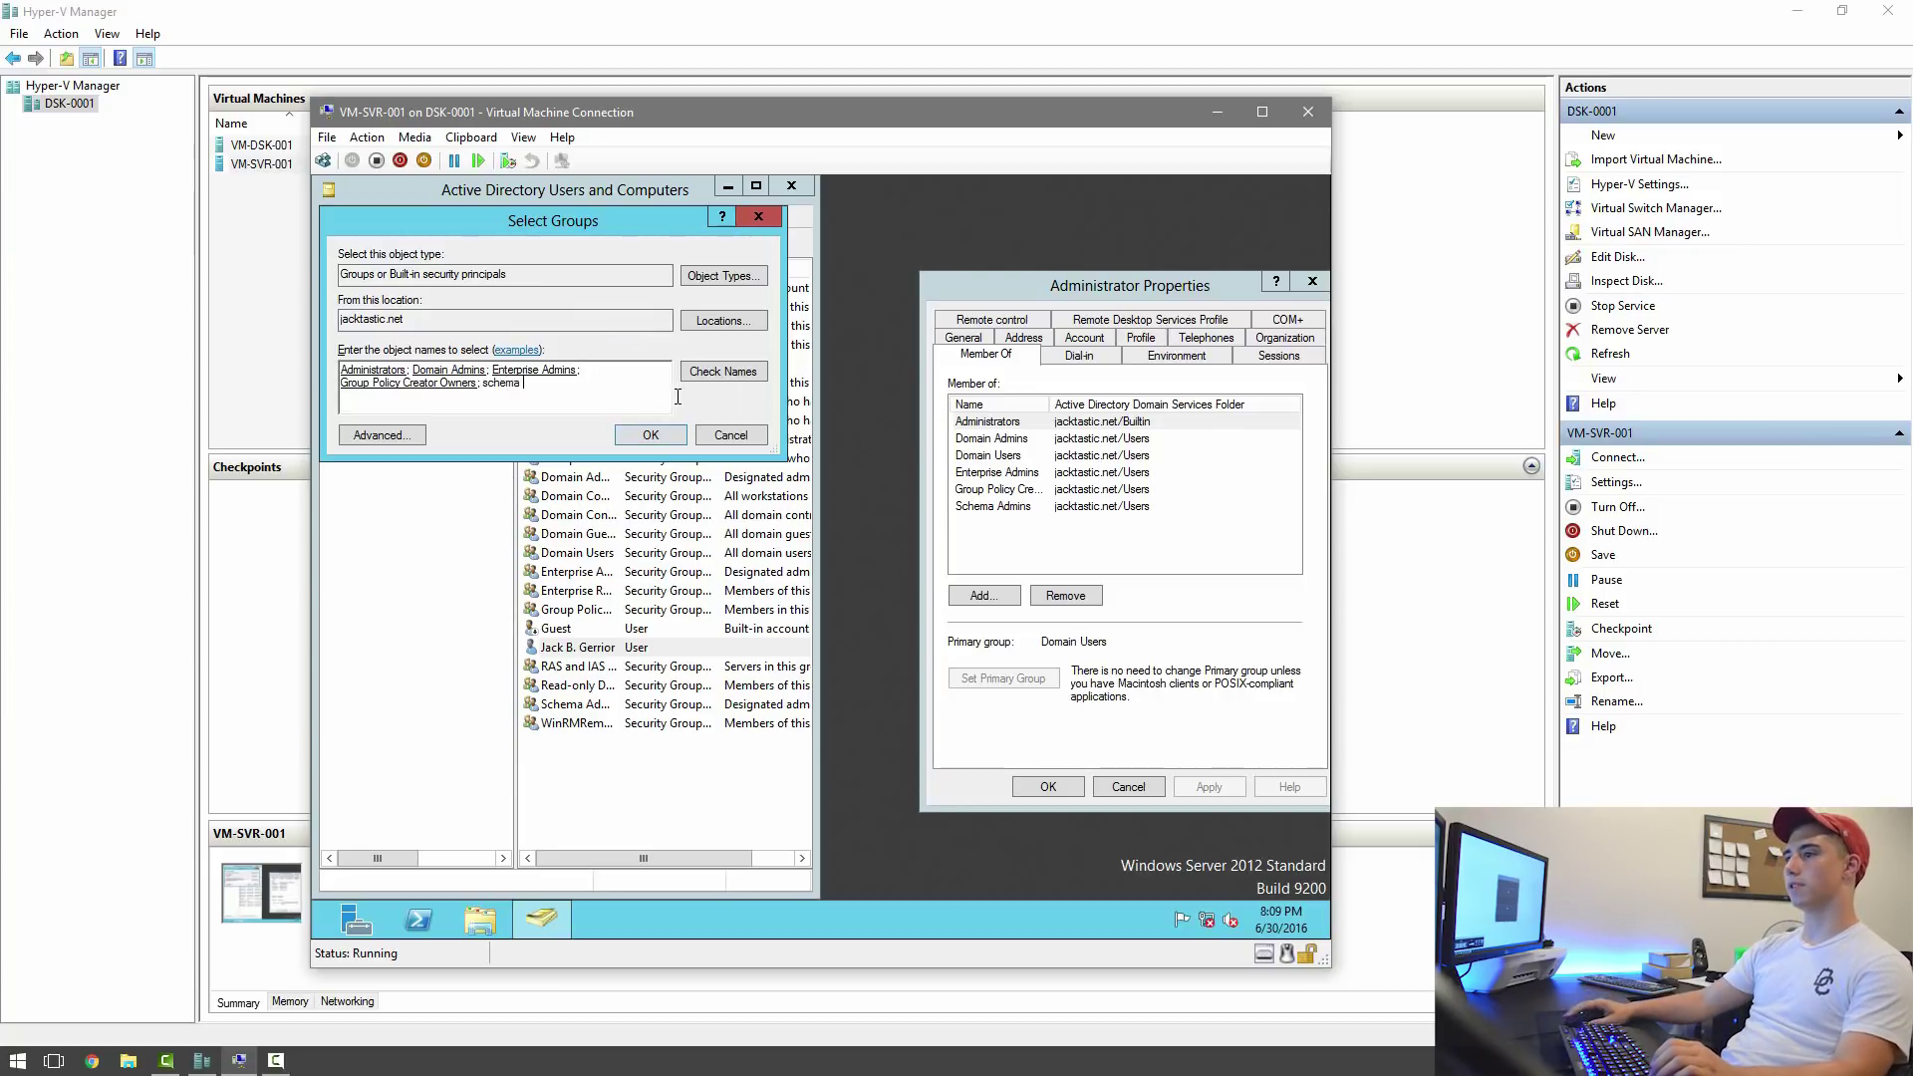
{"action": "left_click", "coordinate": [722, 372]}
{"action": "left_click", "coordinate": [672, 436]}
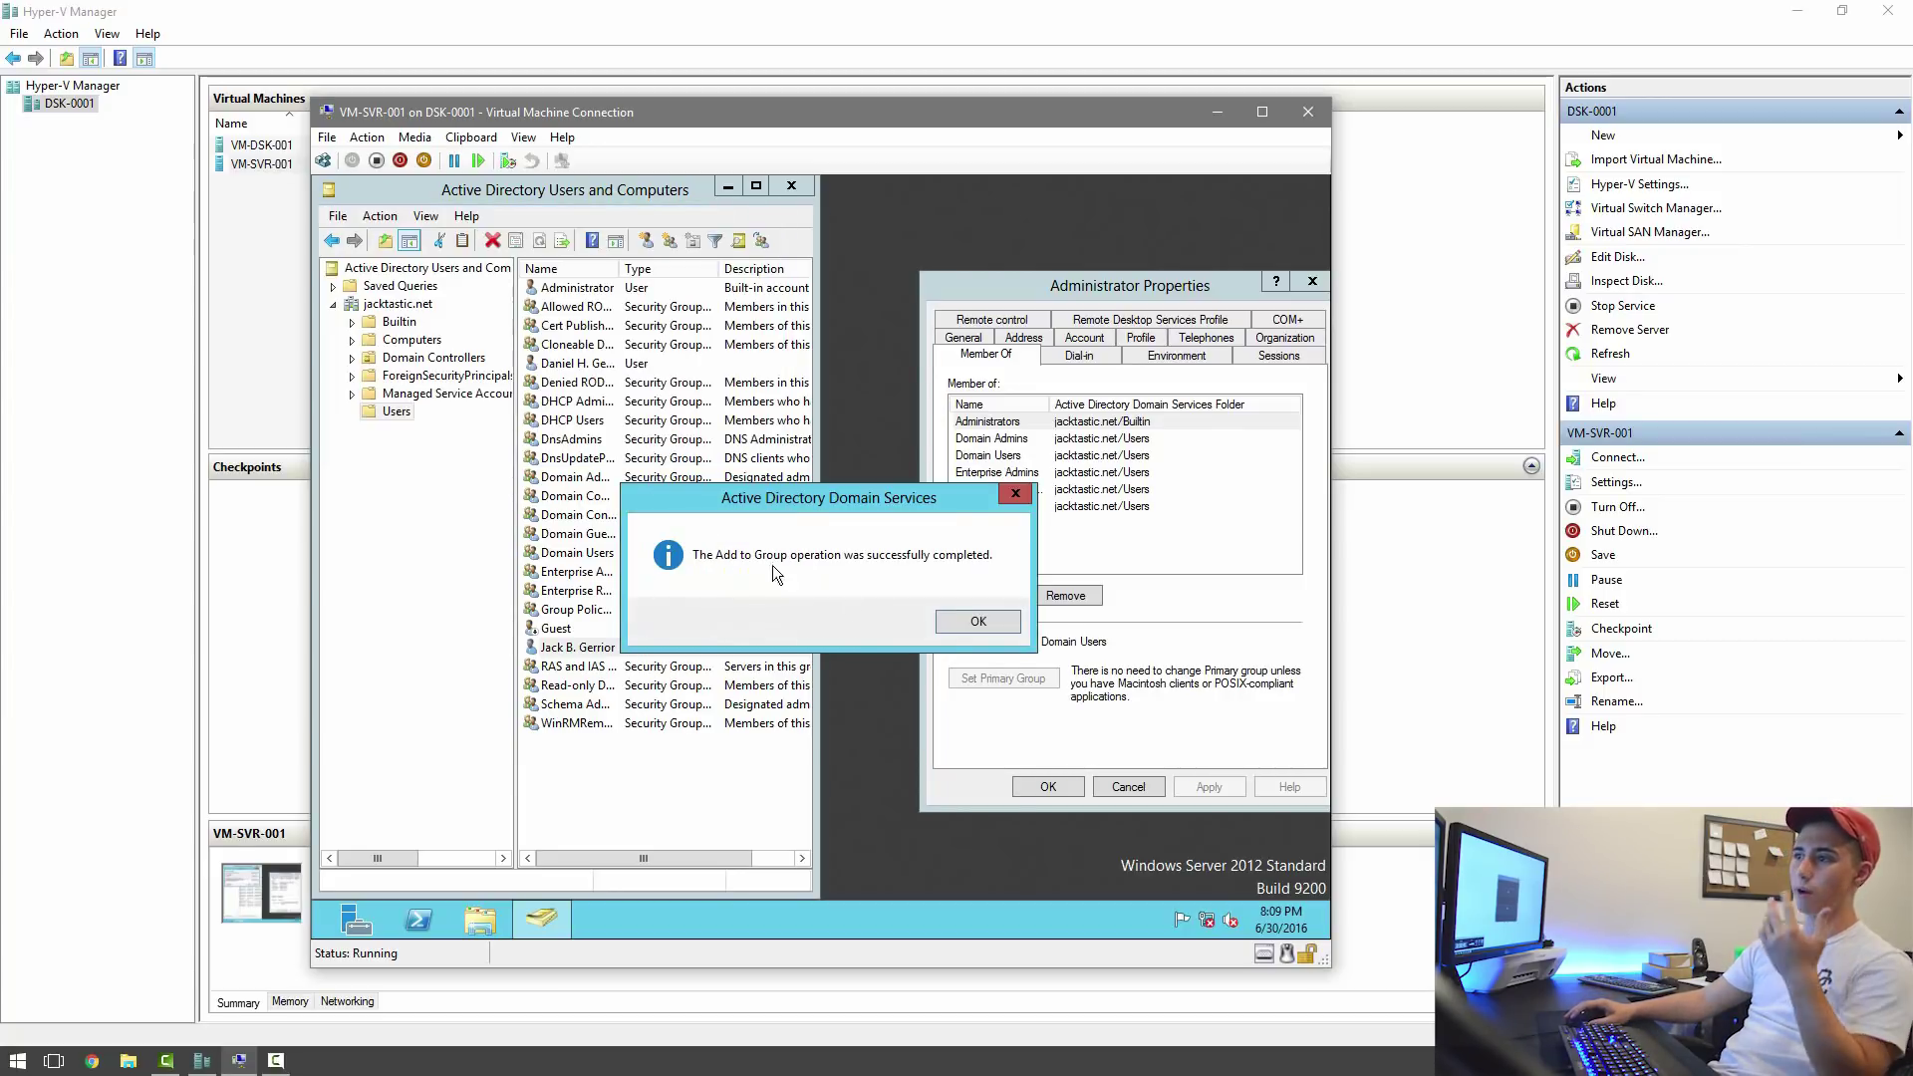
Acknowledge the success message, then close Administrator Properties and Active Directory Users and Computers.
{"action": "left_click", "coordinate": [997, 625]}
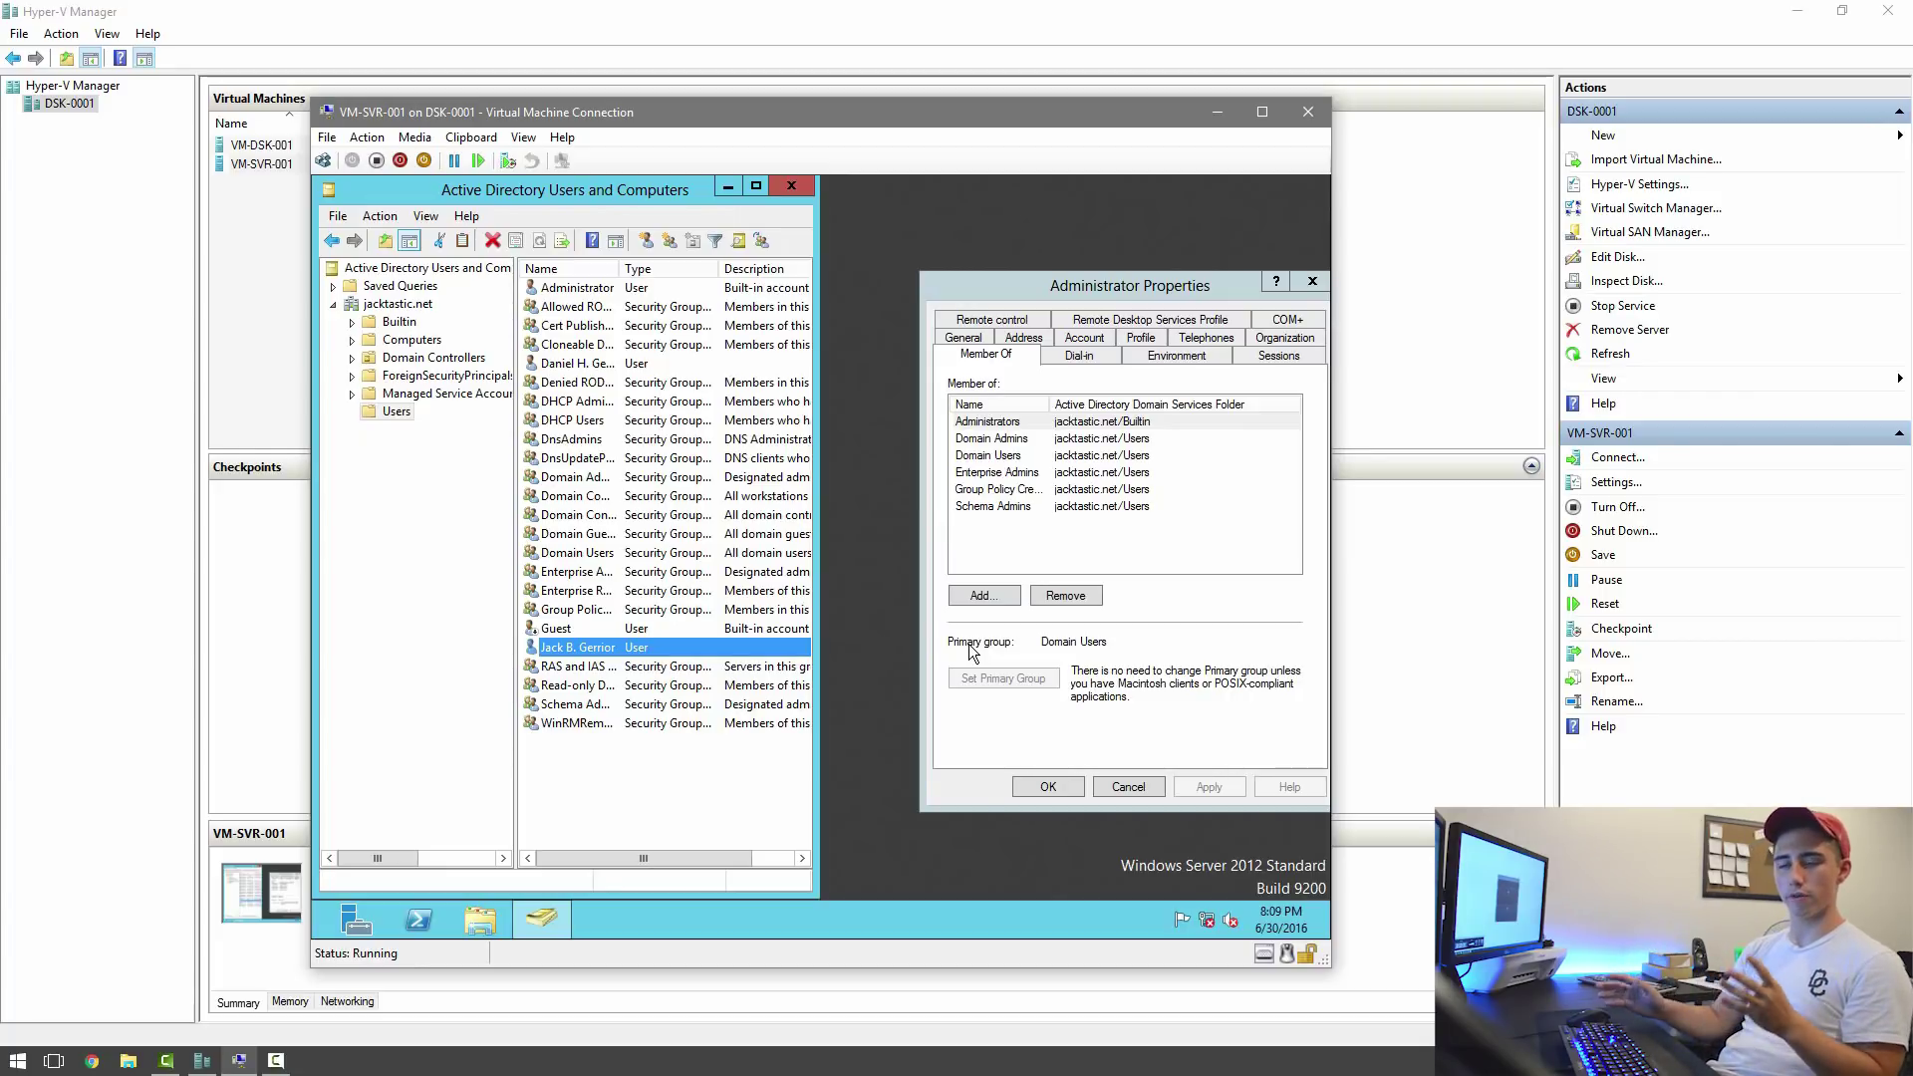
{"action": "left_click", "coordinate": [1056, 791]}
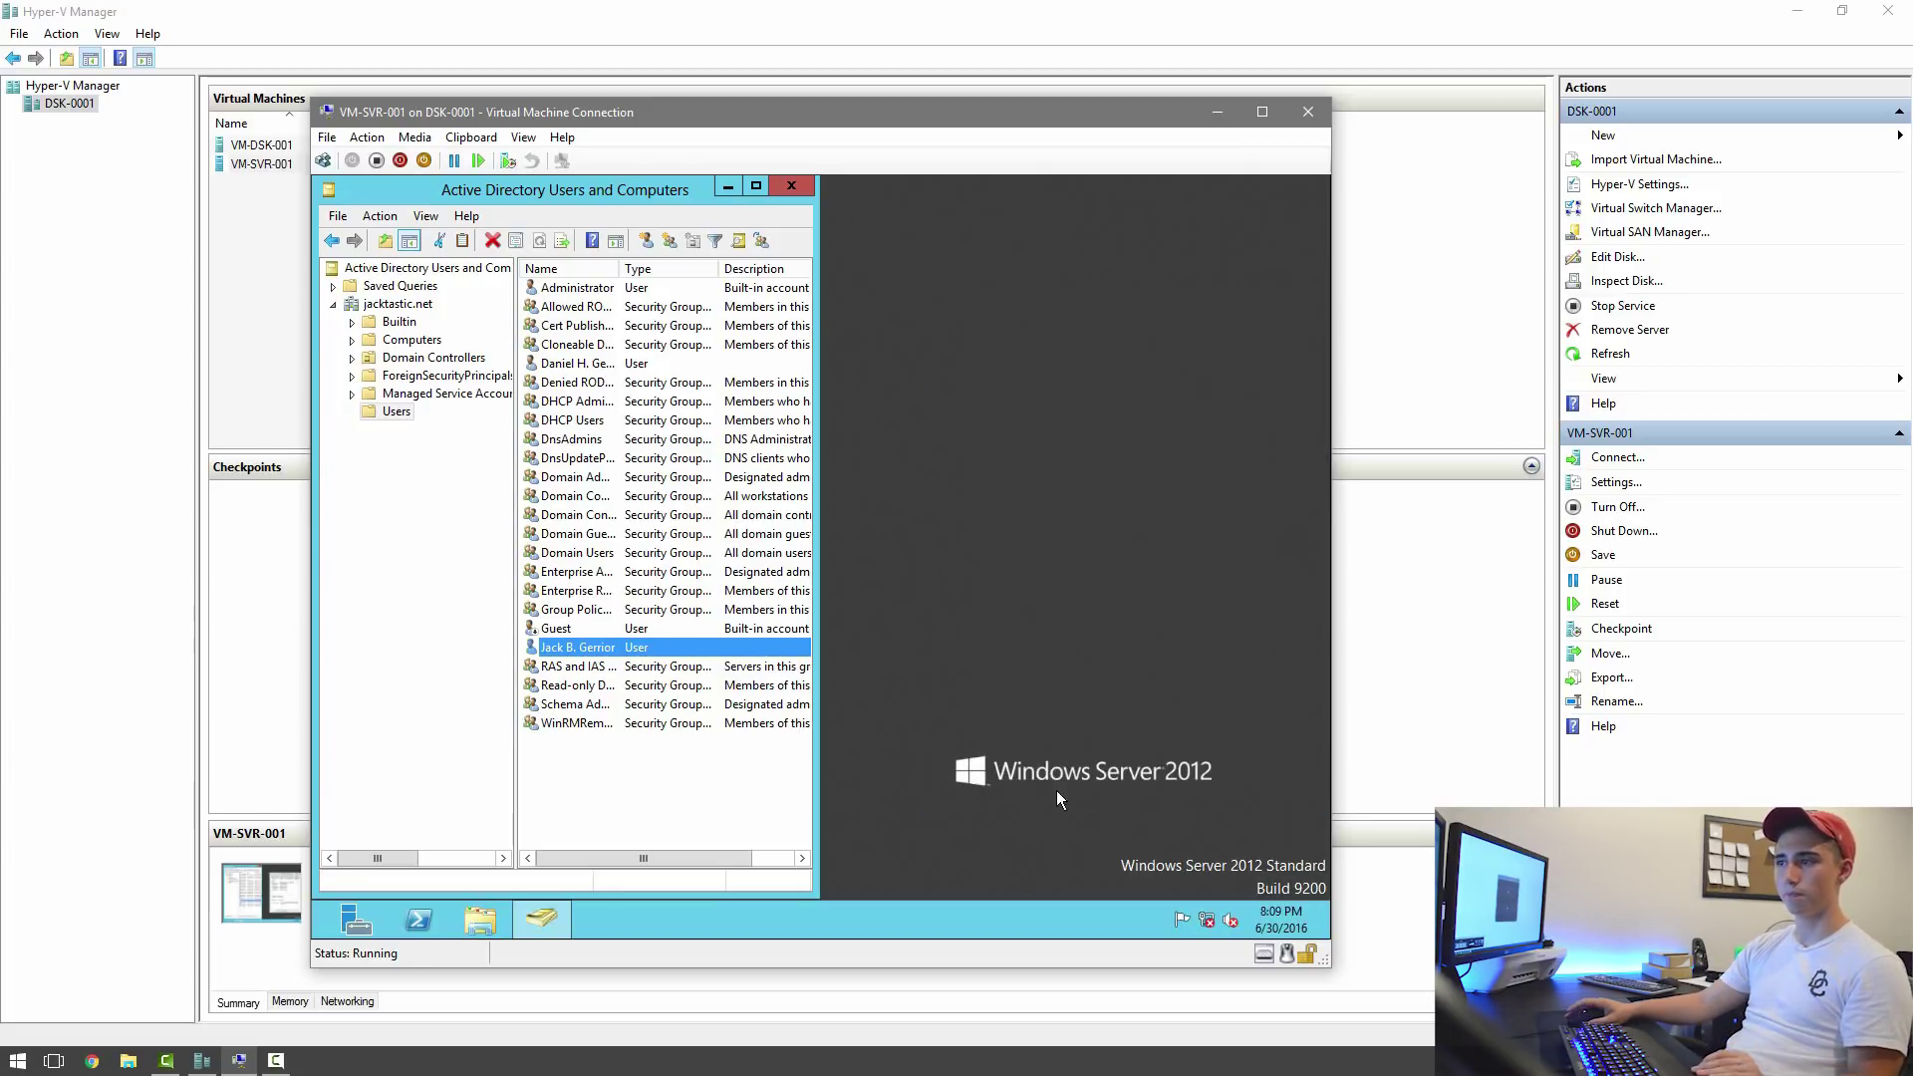
{"action": "left_click", "coordinate": [773, 189]}
Create a new desktop folder named 'Shared Folders'.
{"action": "right_click", "coordinate": [607, 387]}
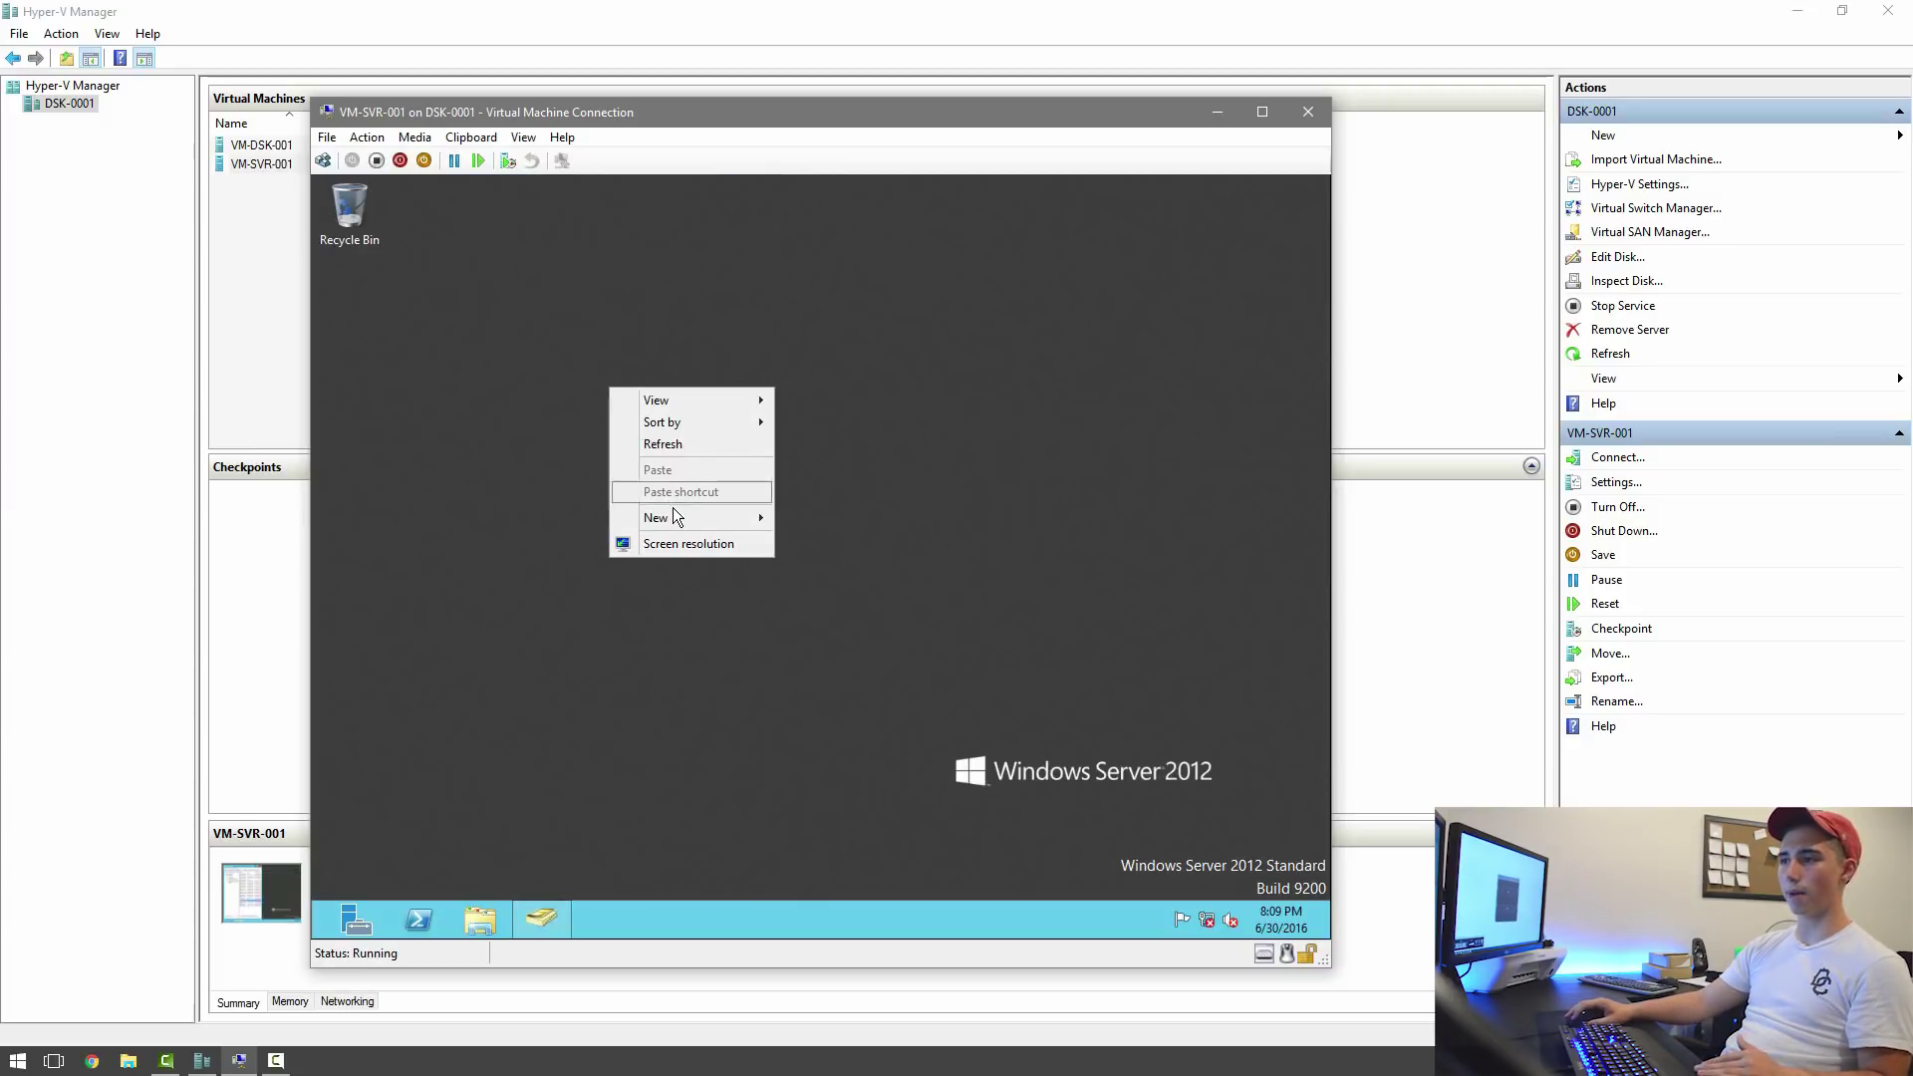
{"action": "mouse_move", "coordinate": [676, 518]}
{"action": "left_click", "coordinate": [818, 517]}
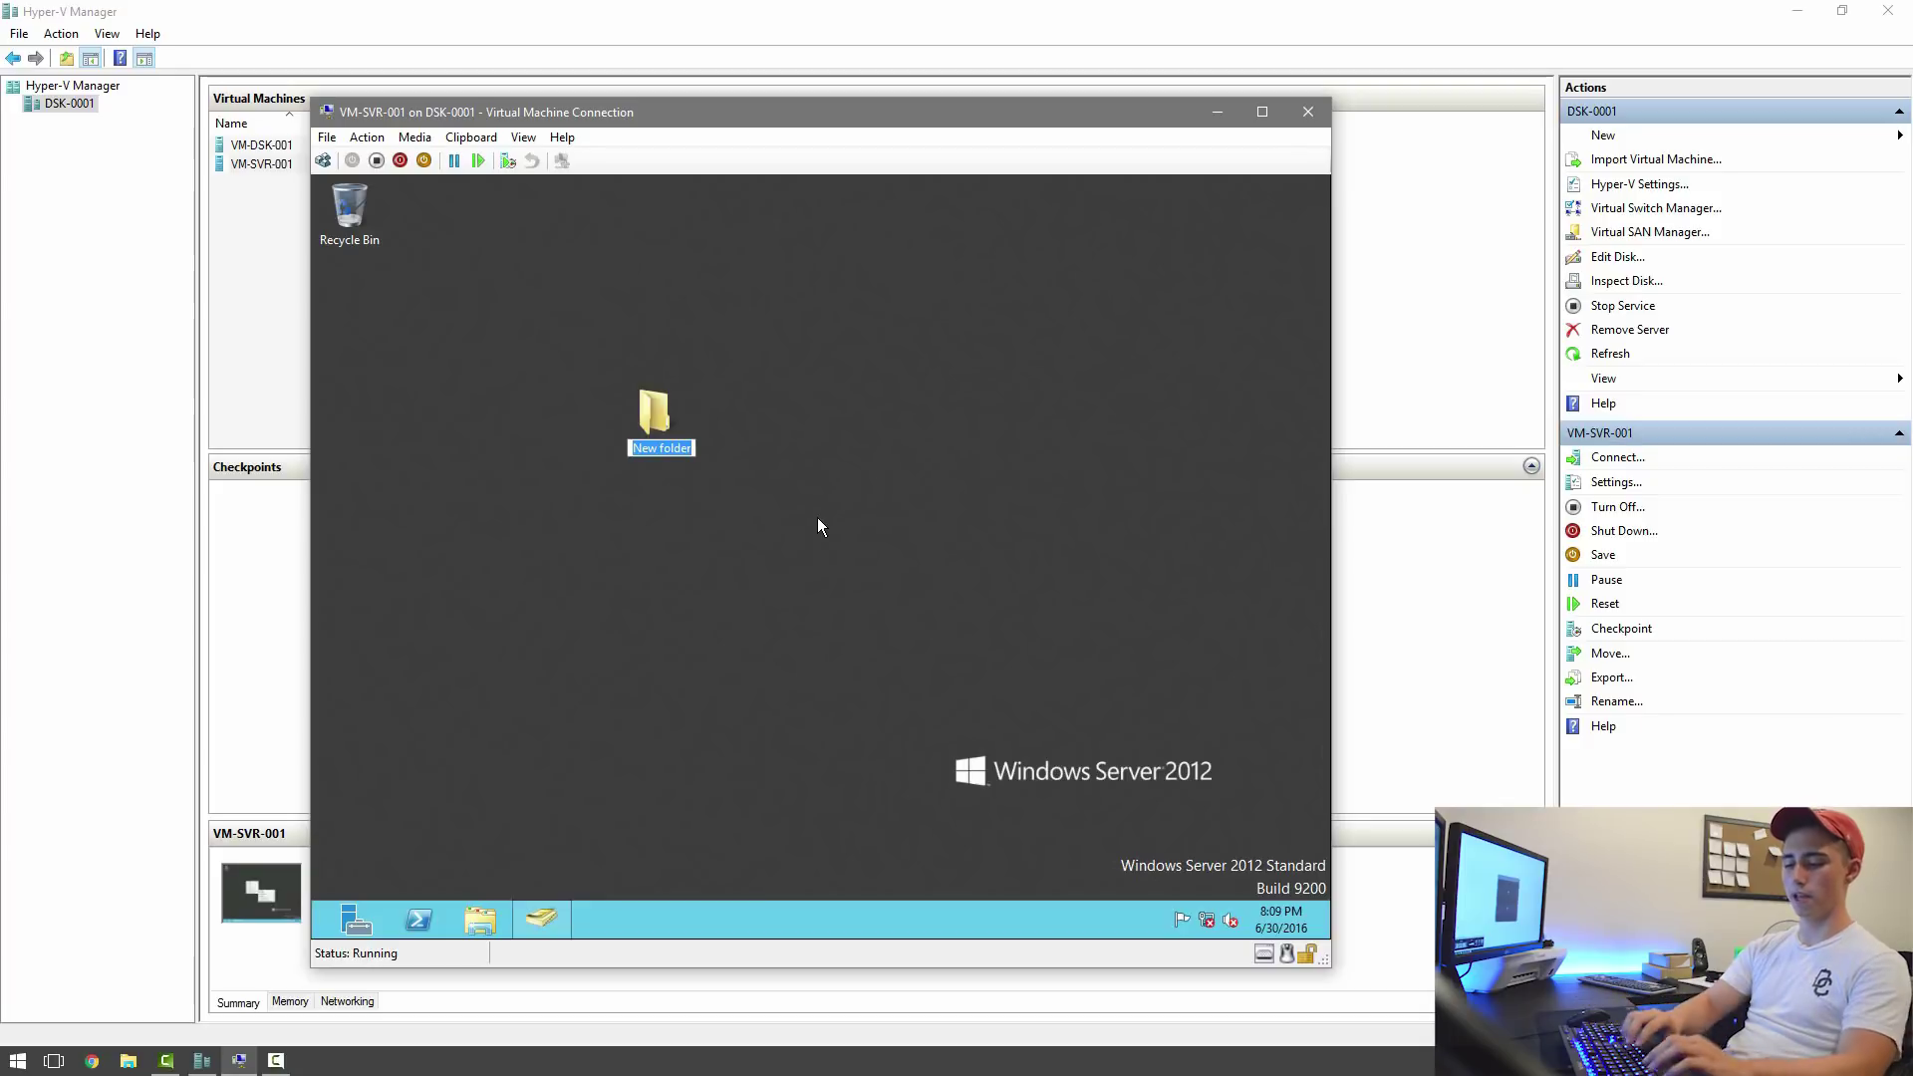
{"action": "type", "text": "Share"}
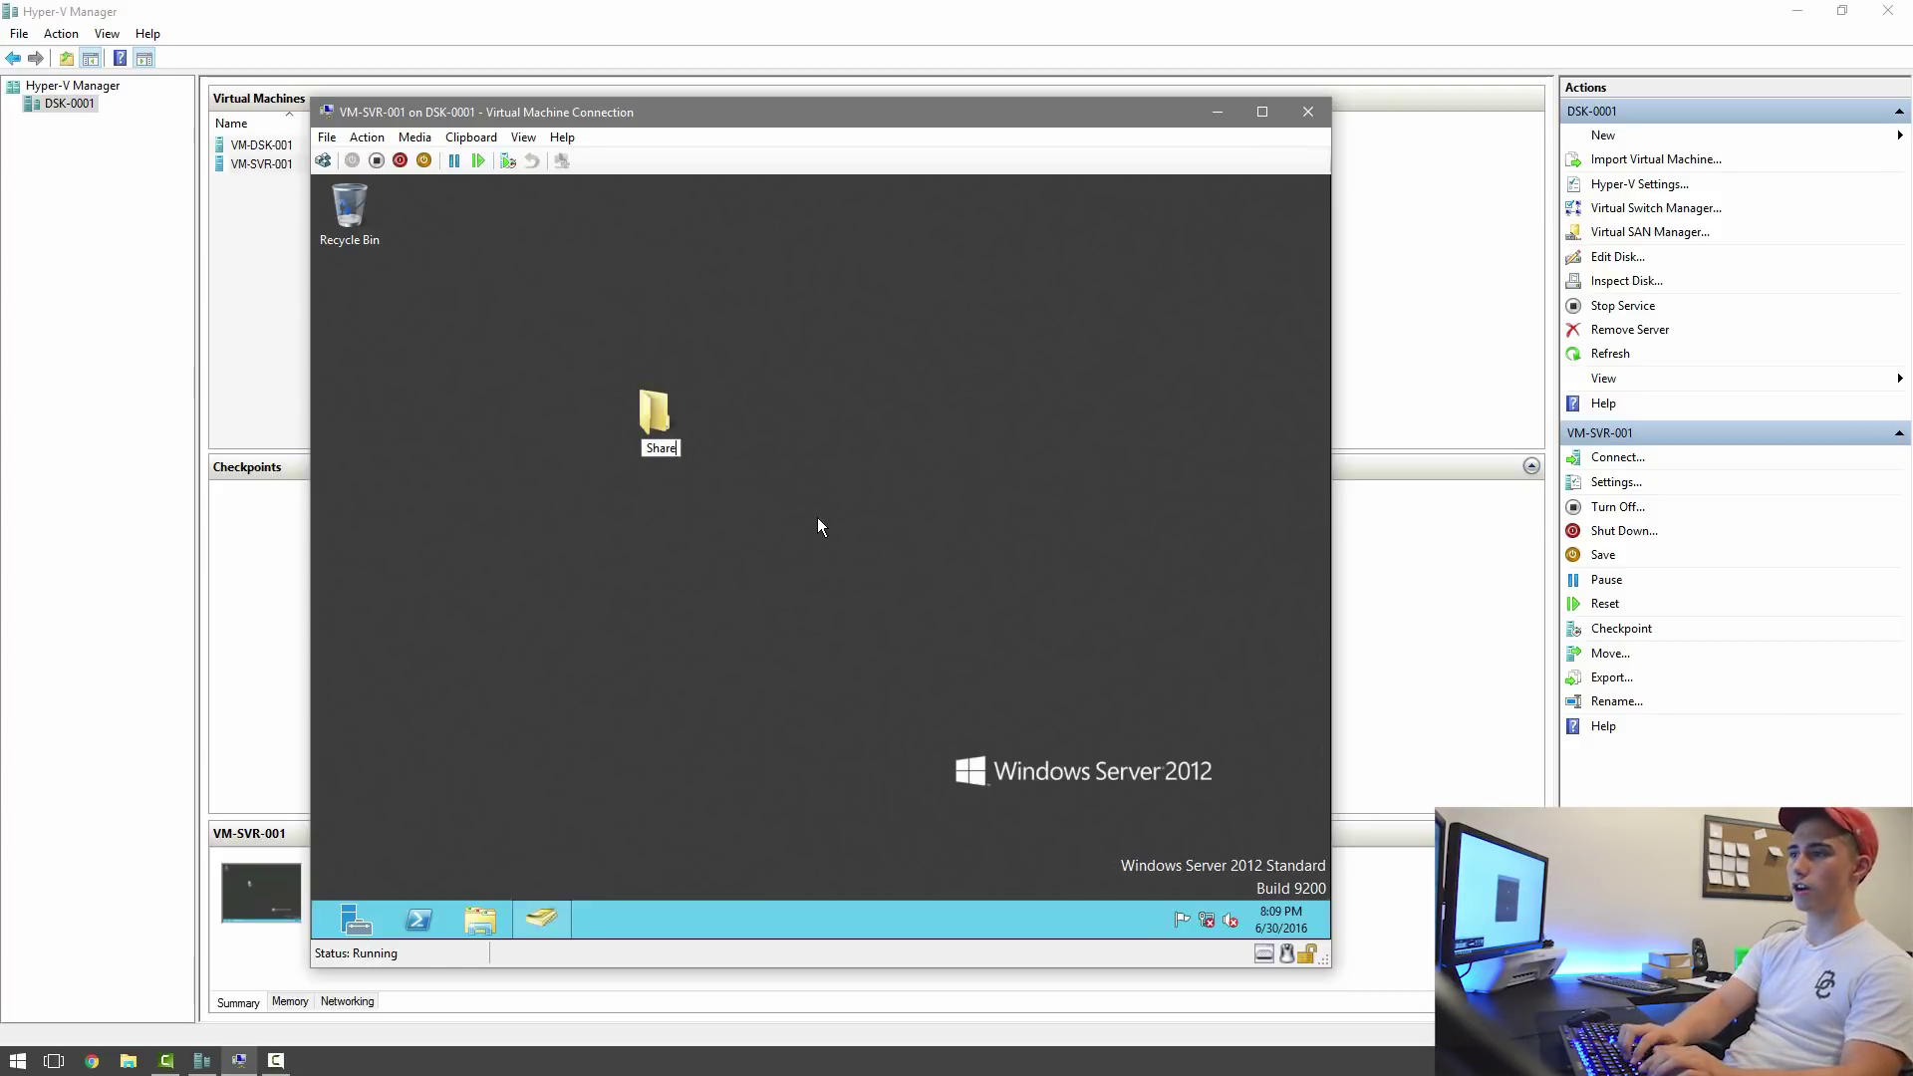
{"action": "type", "text": "d Folder"}
{"action": "key", "text": "Return"}
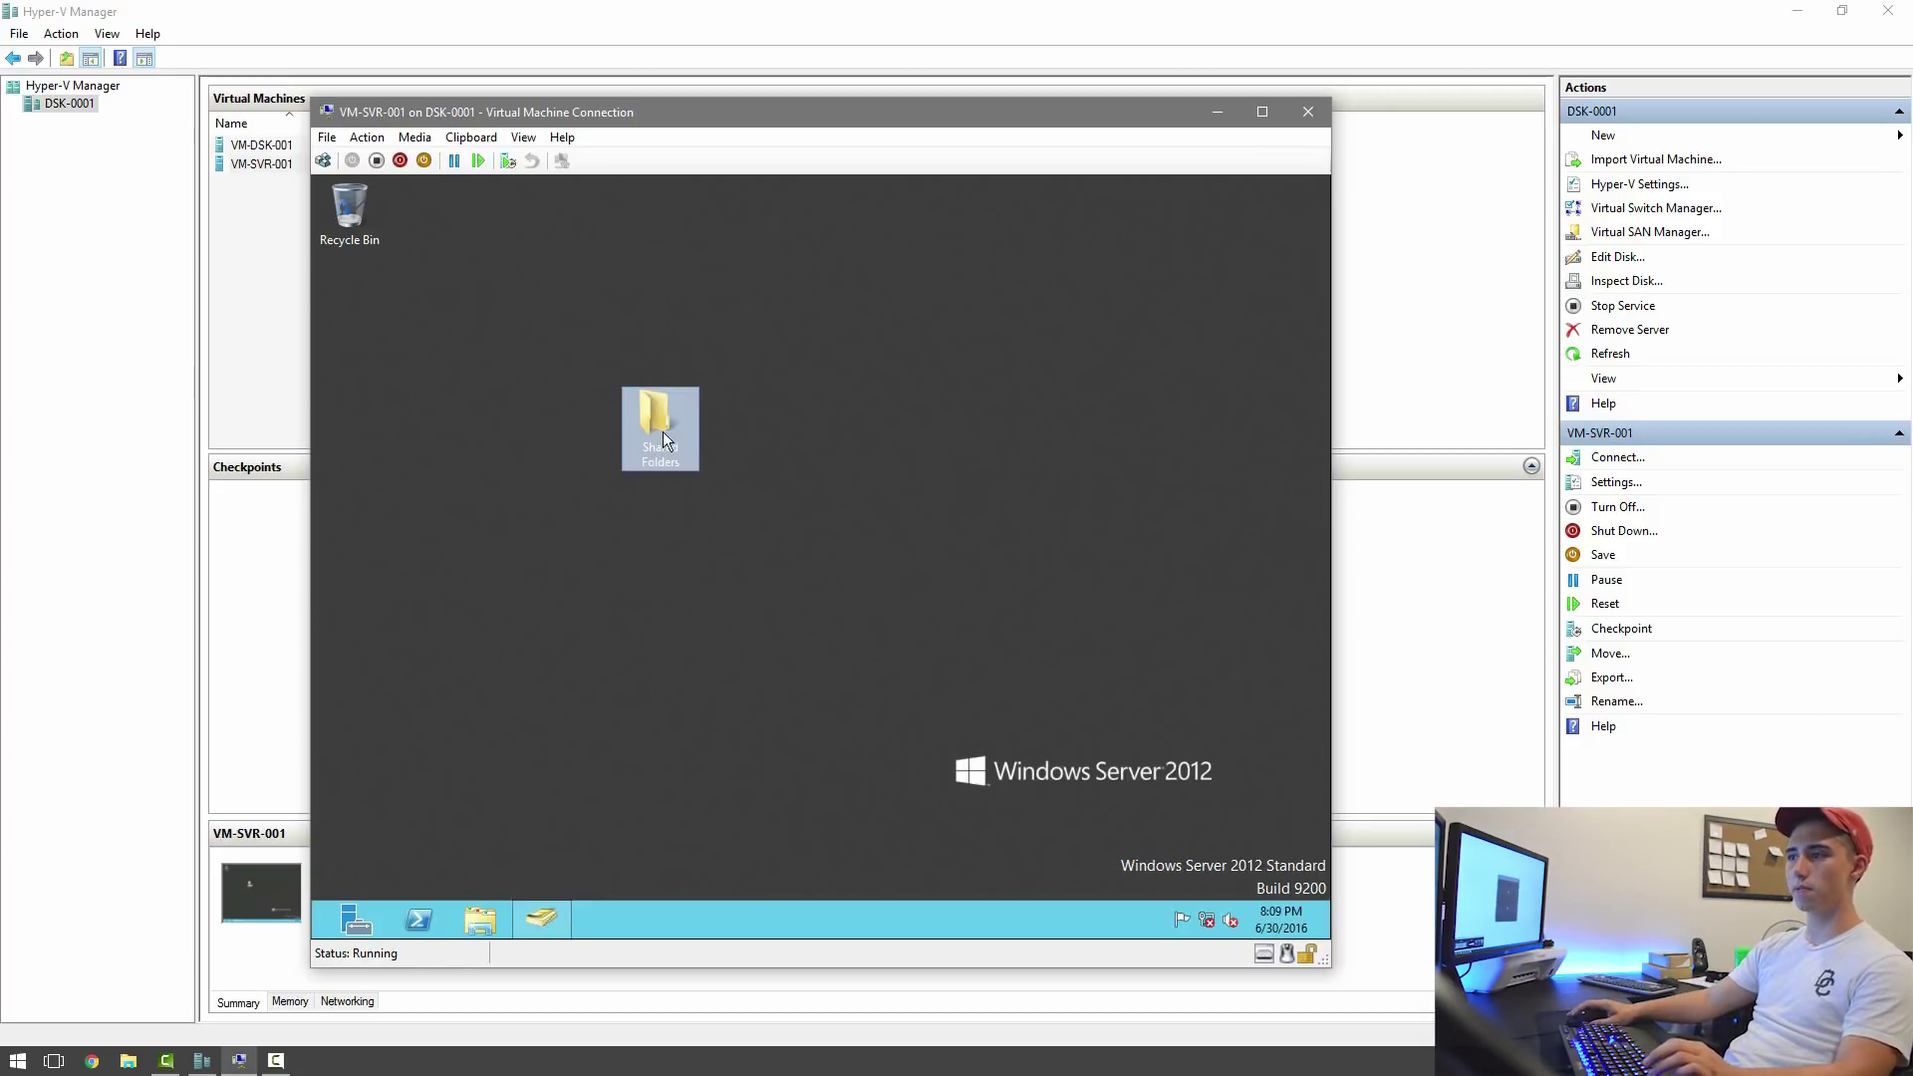
Show the Sharing tab of the folder's Properties and move the window aside.
{"action": "right_click", "coordinate": [662, 433]}
{"action": "left_click", "coordinate": [753, 702]}
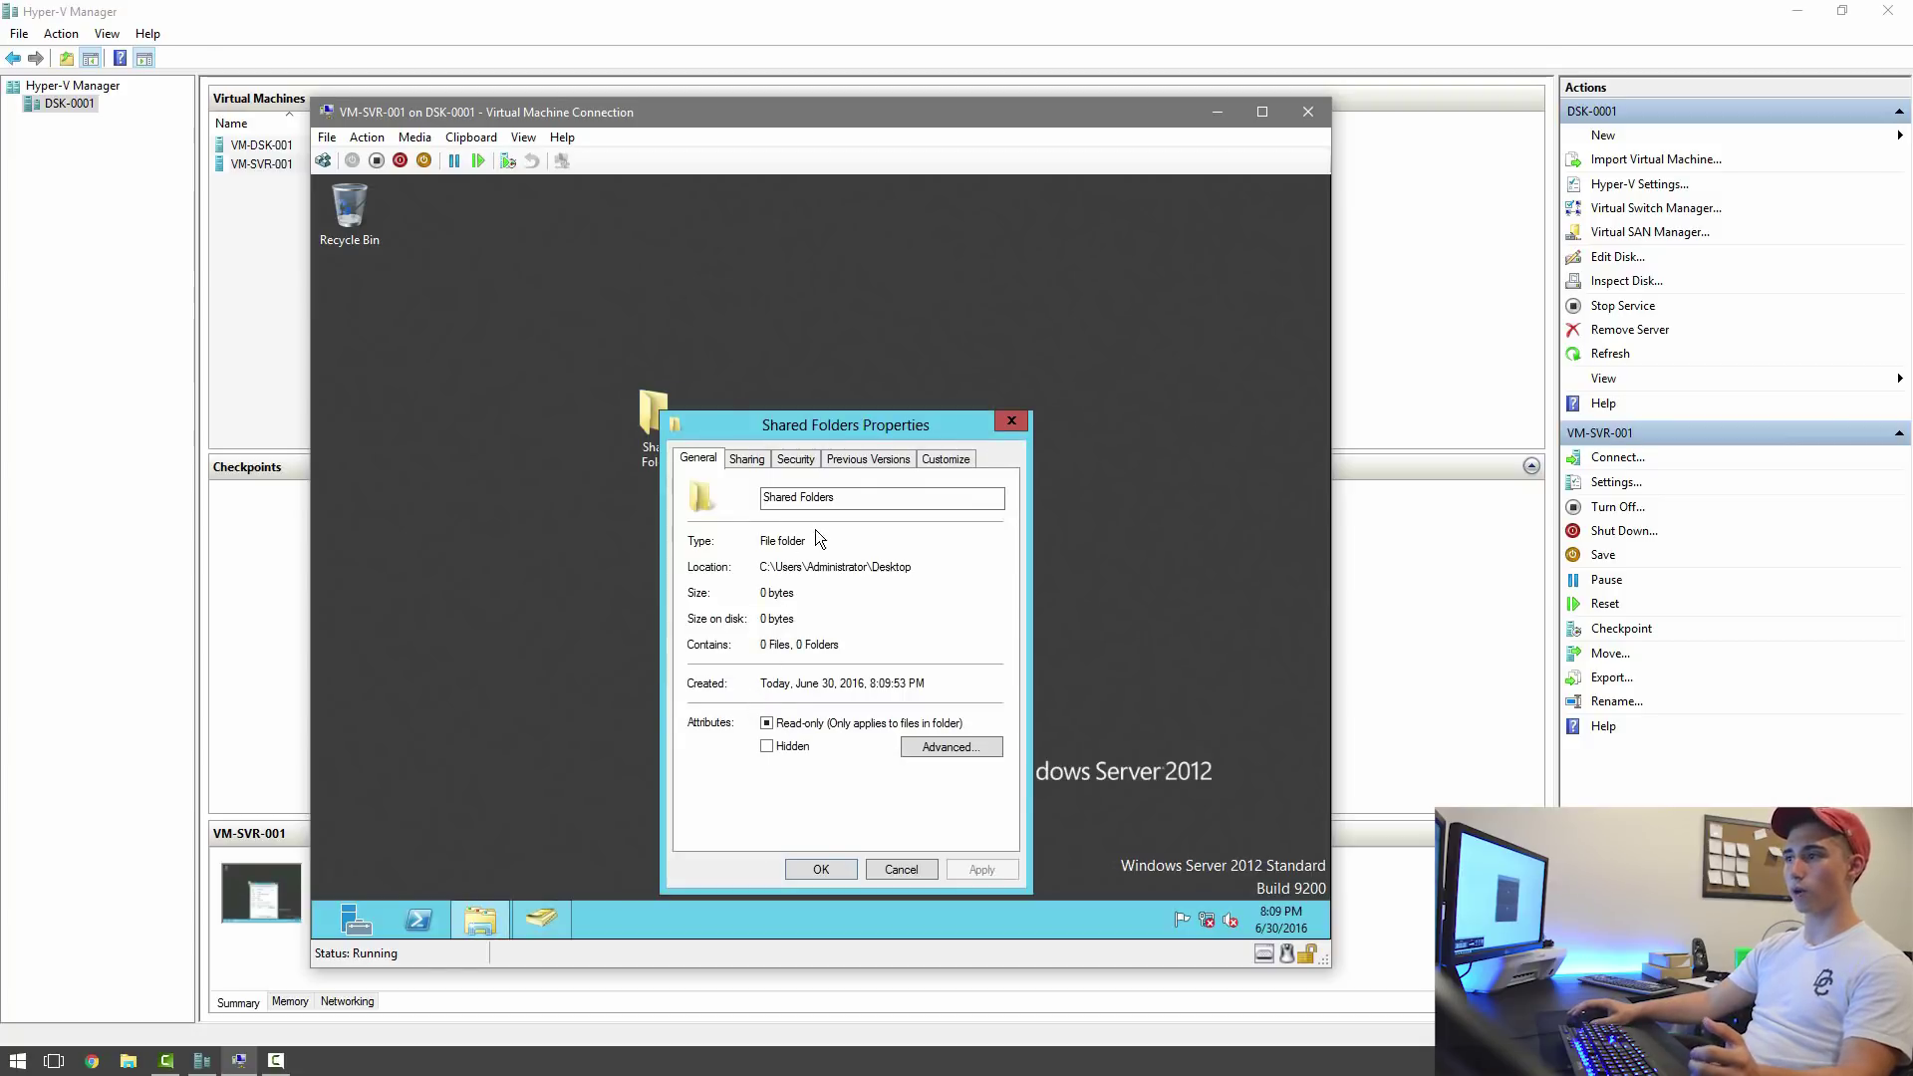
{"action": "left_click", "coordinate": [754, 462]}
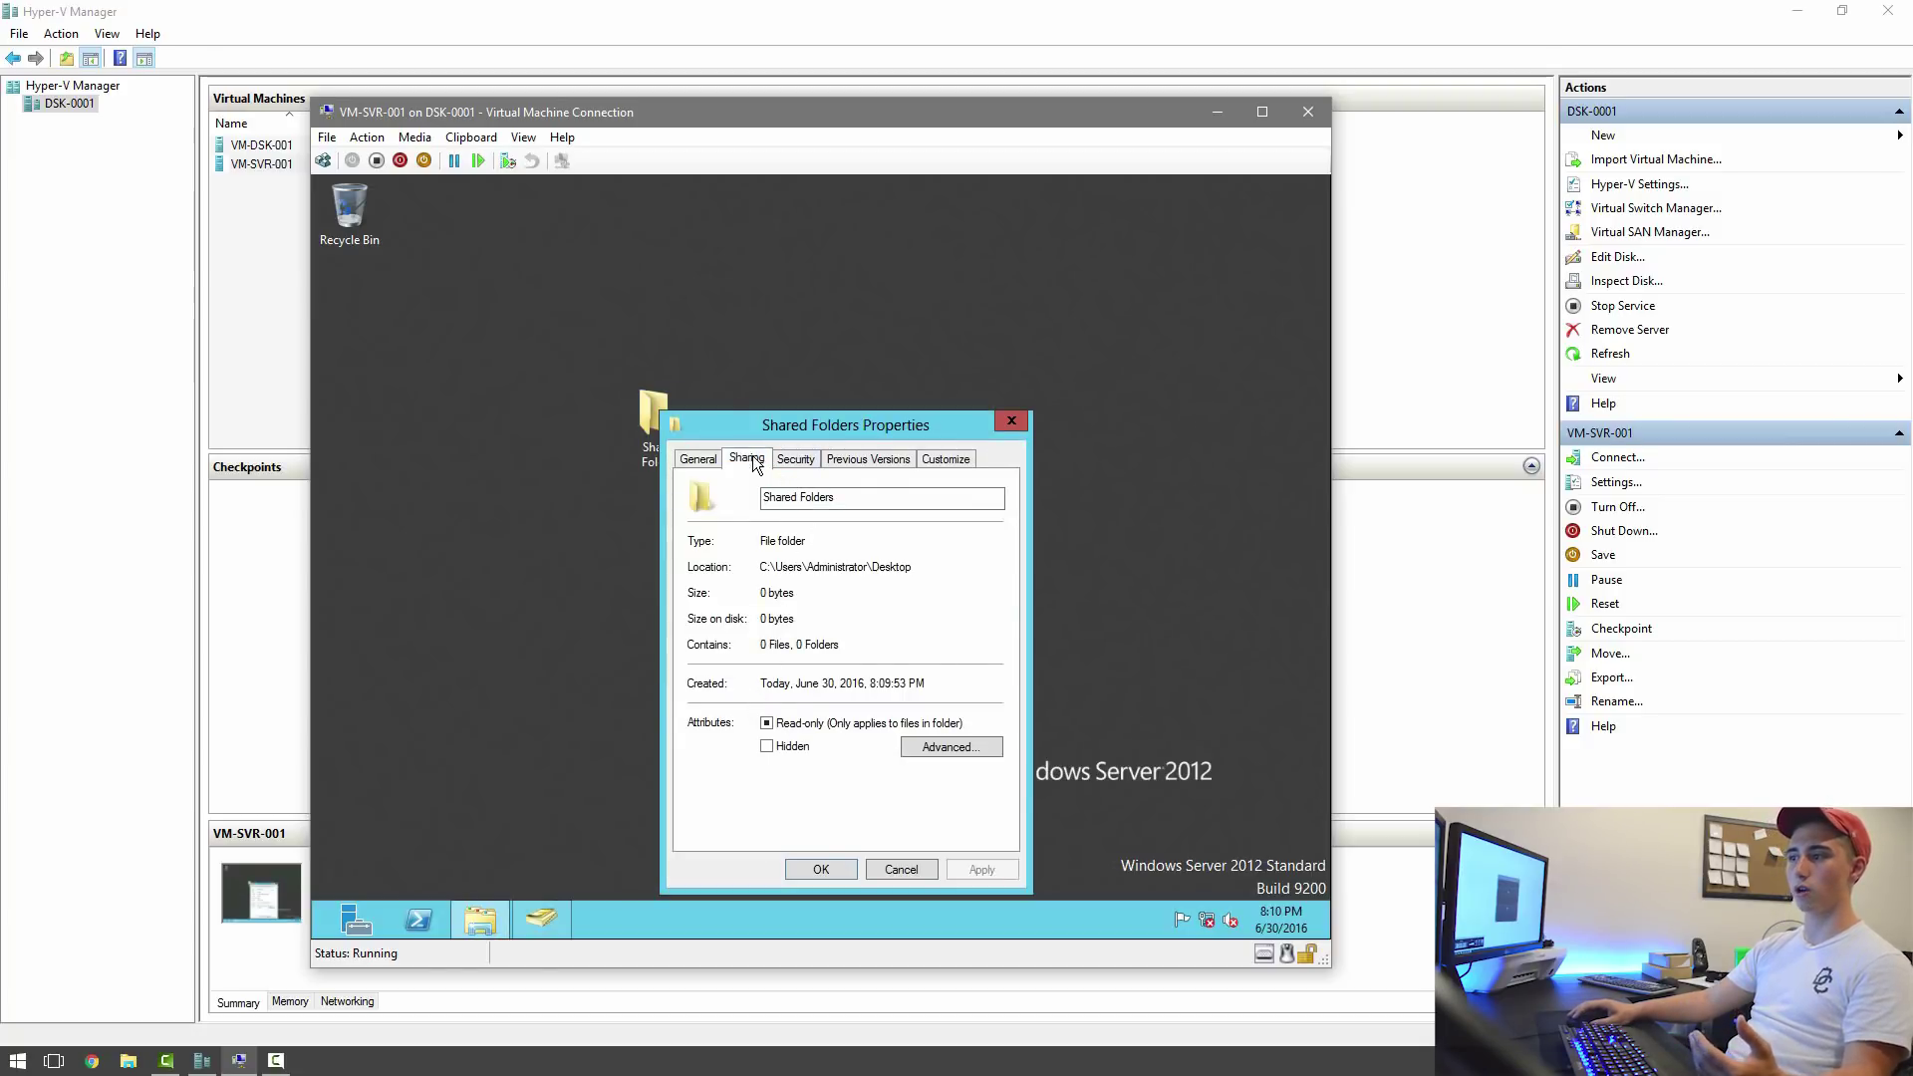
{"action": "left_click_drag", "start_coordinate": [732, 416], "coordinate": [917, 374]}
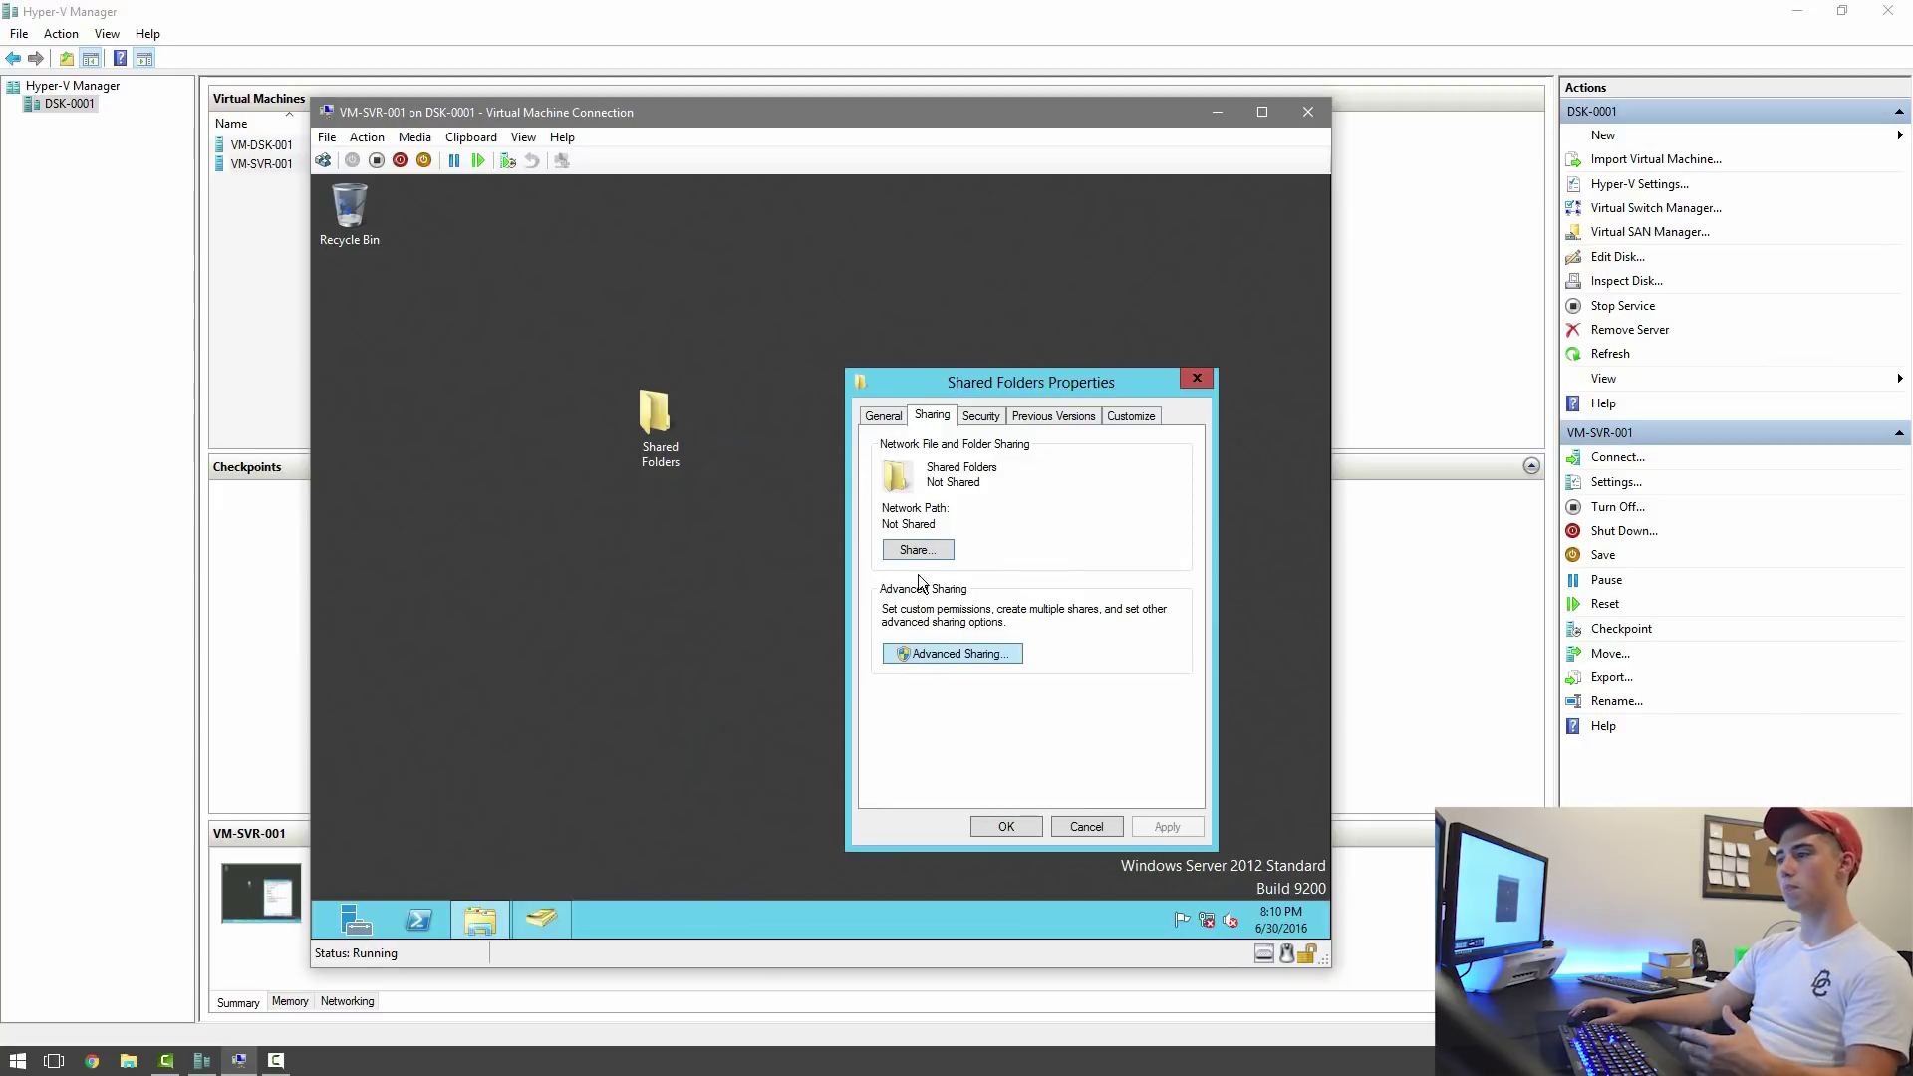
Enable 'Share this folder' in Advanced Sharing and bring up its share permissions.
{"action": "left_click", "coordinate": [917, 652]}
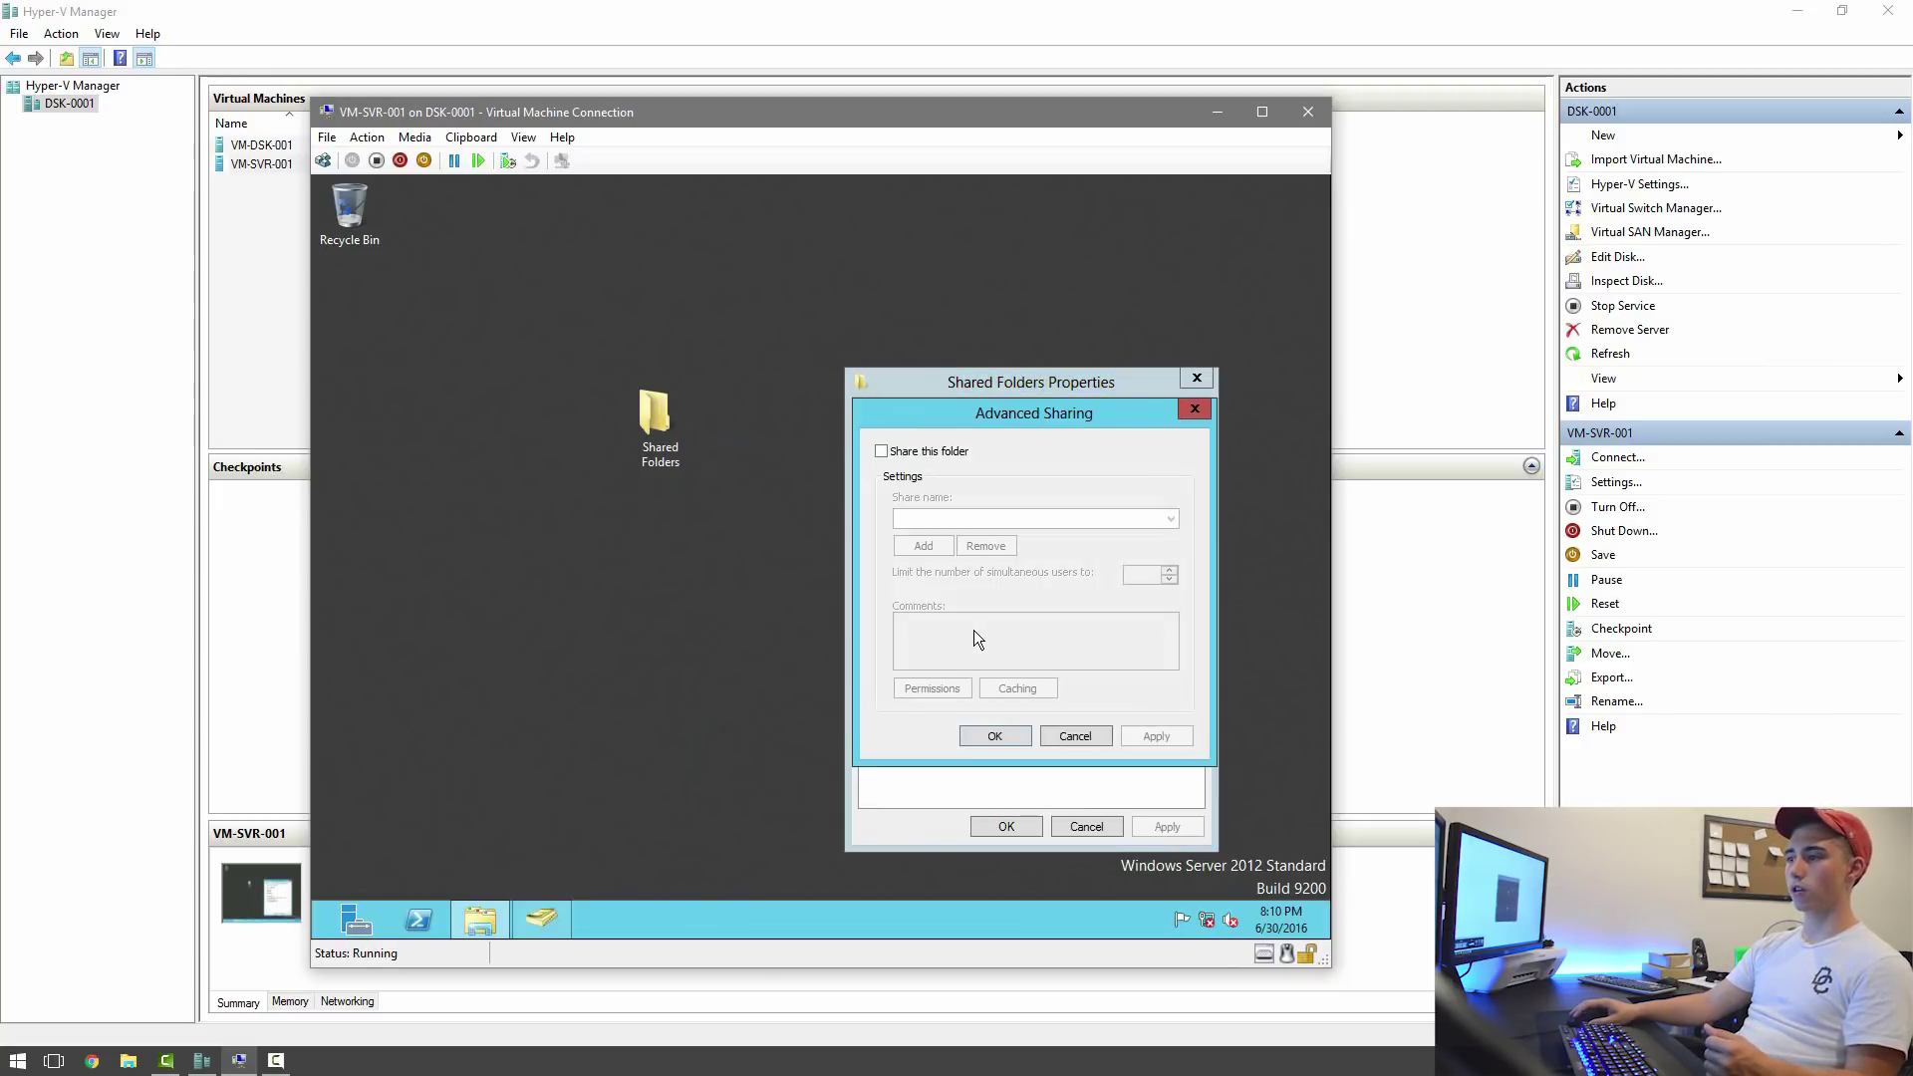
{"action": "left_click", "coordinate": [926, 453]}
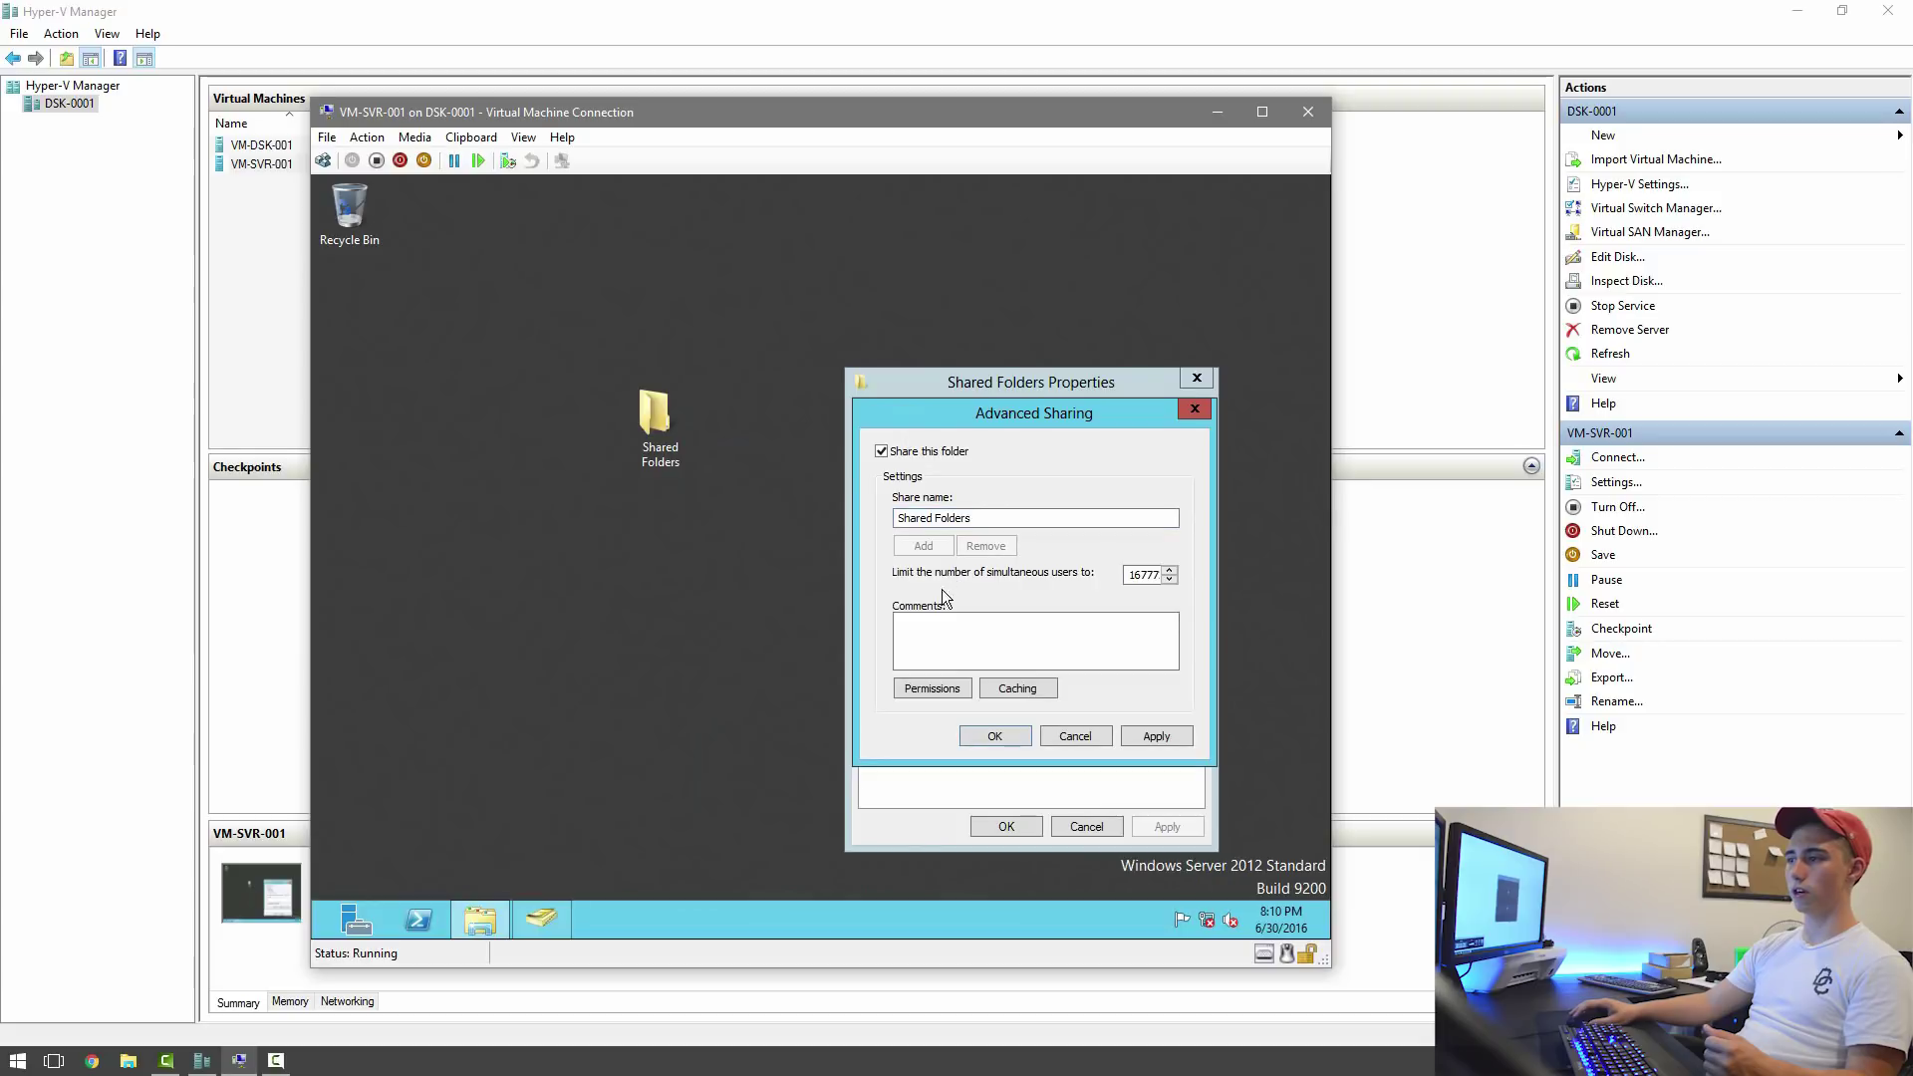
{"action": "left_click", "coordinate": [938, 687]}
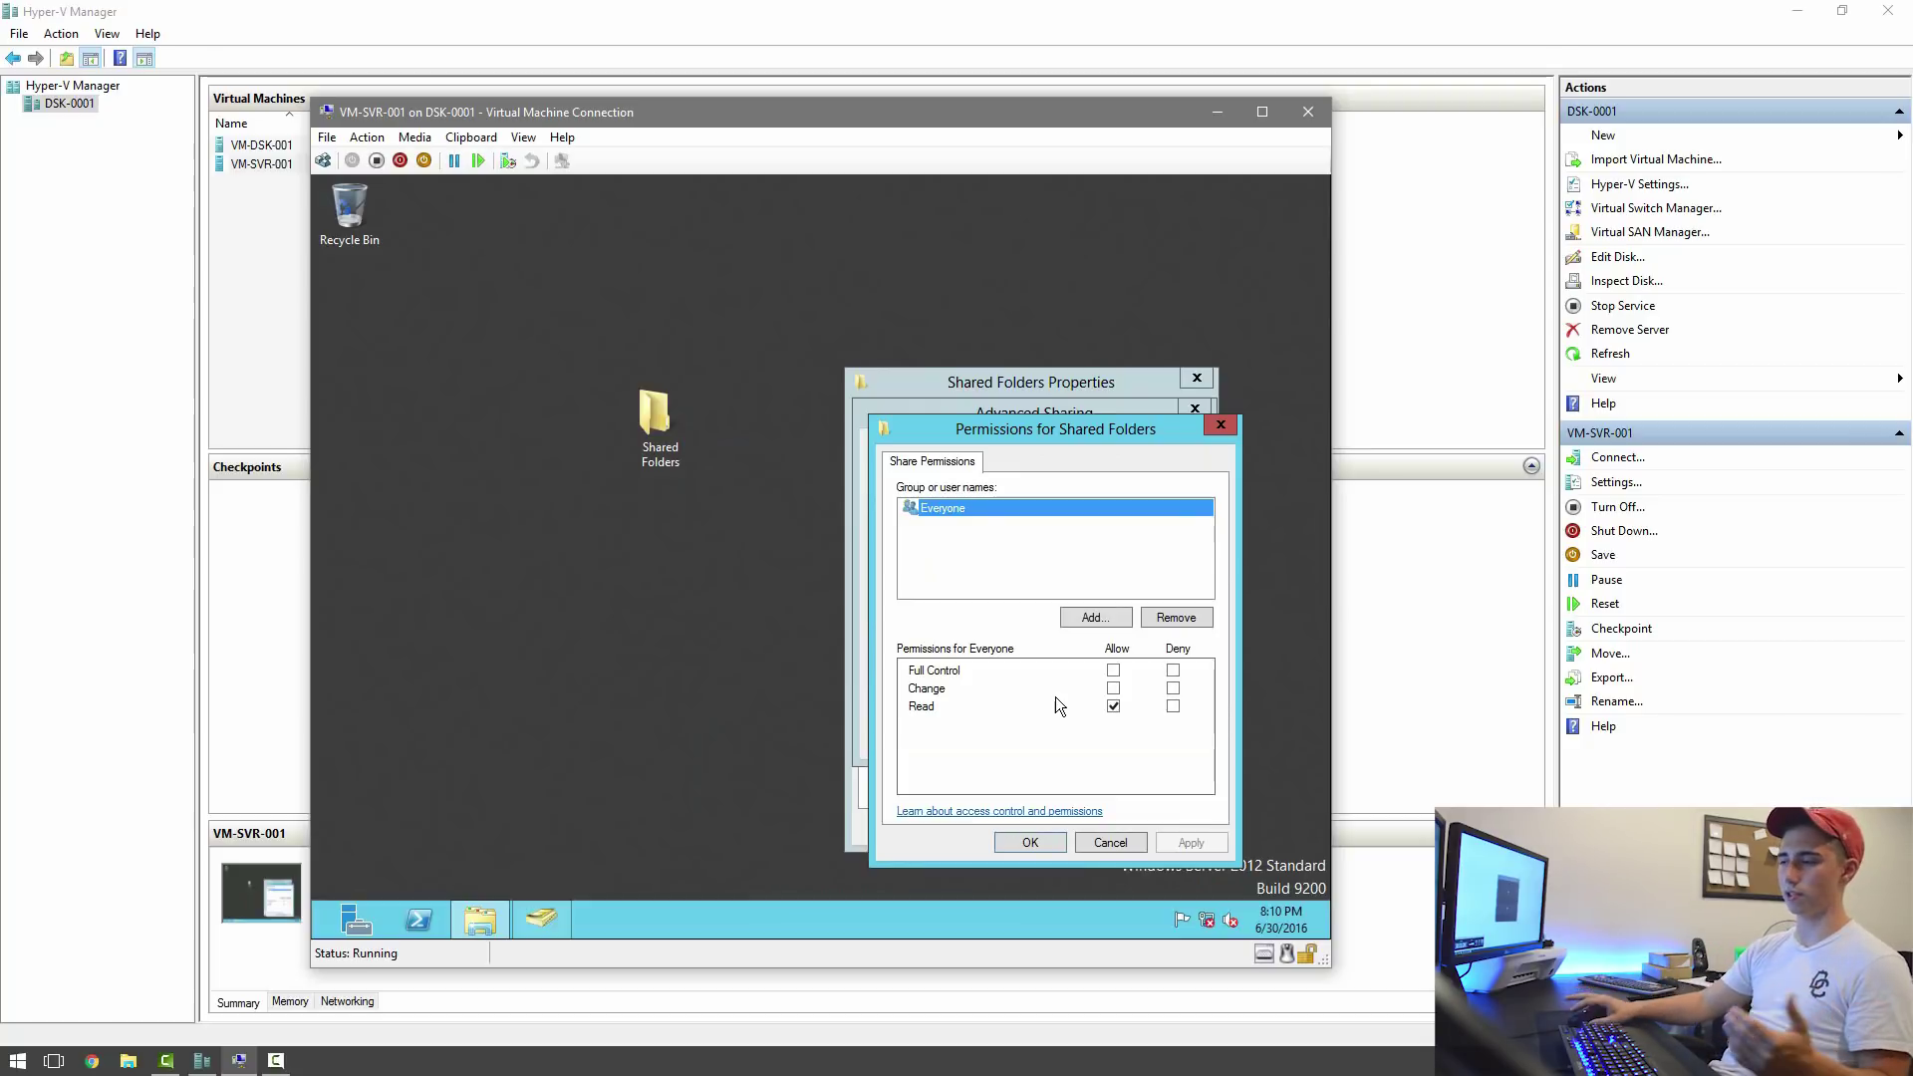
Keep Everyone at Read only and add the first domain user with Full Control.
{"action": "left_click", "coordinate": [1113, 671]}
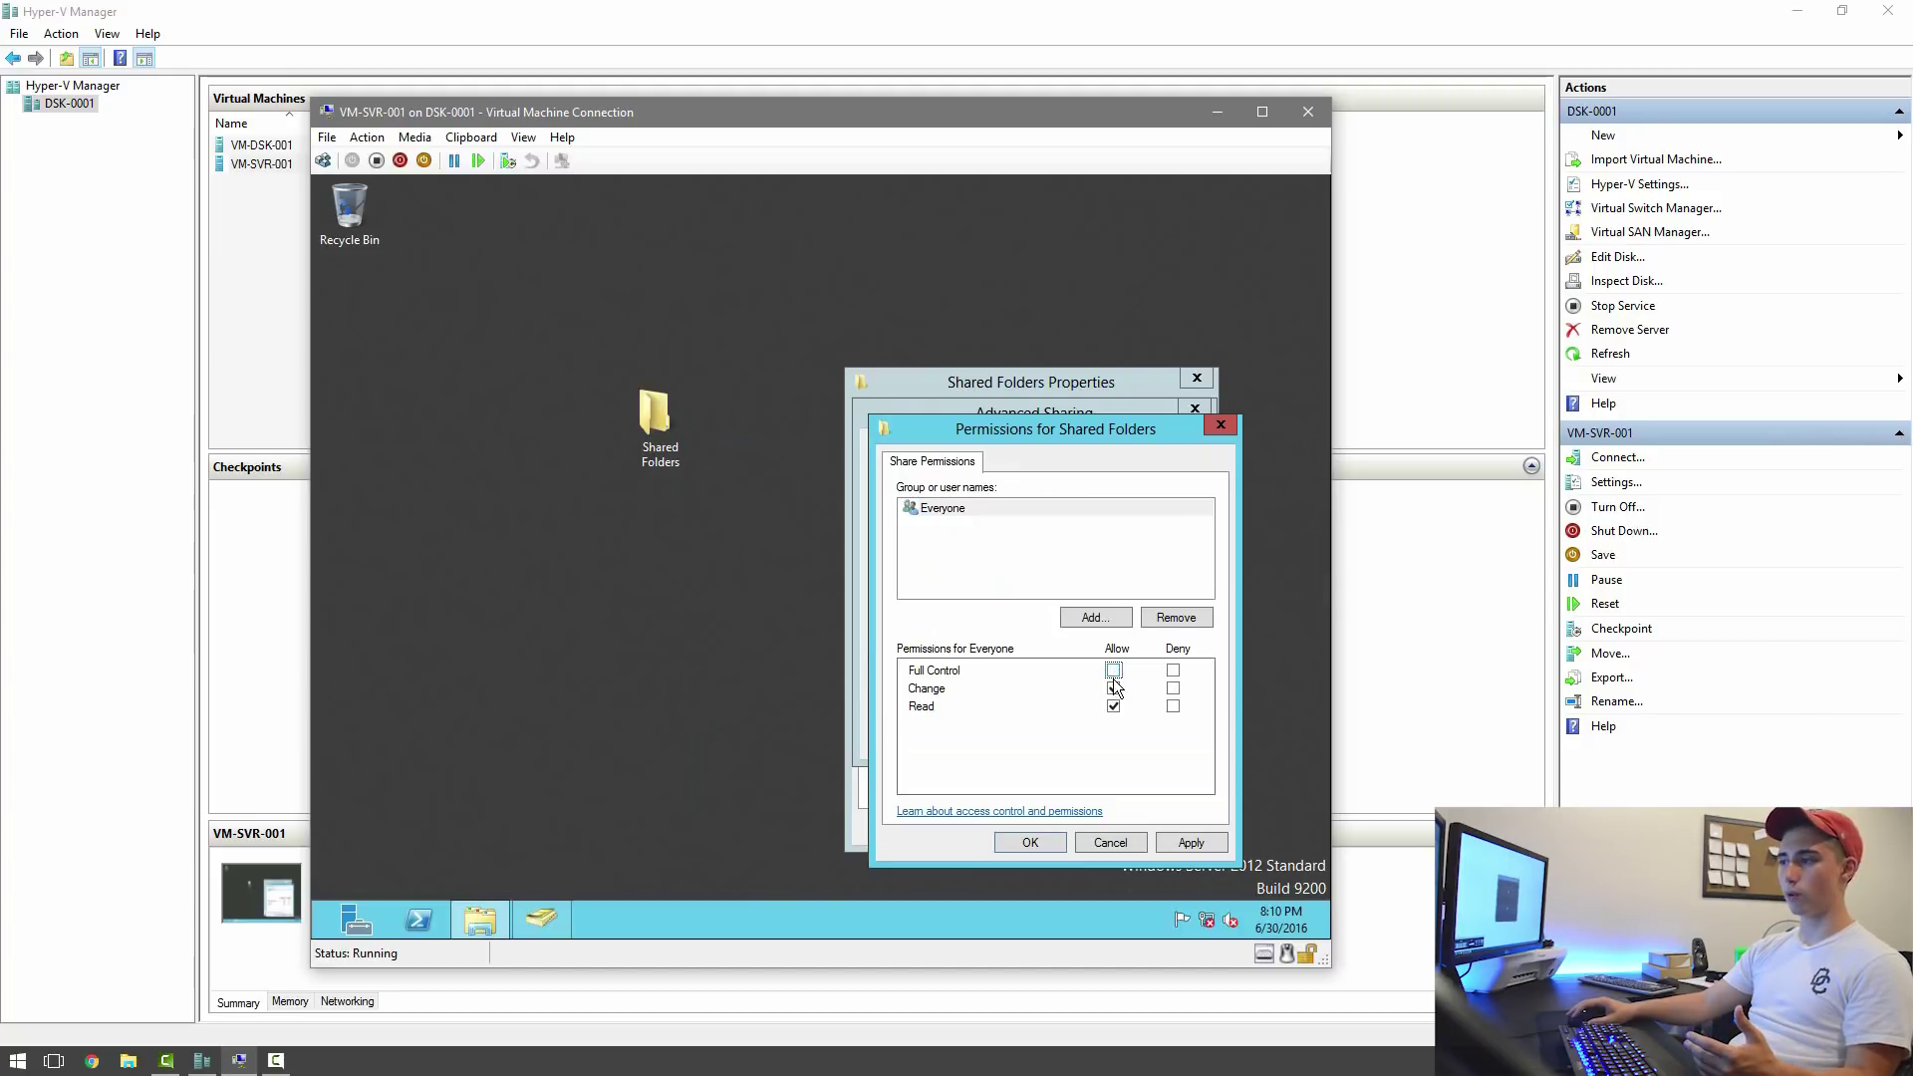
{"action": "left_click", "coordinate": [1113, 671]}
{"action": "left_click", "coordinate": [1113, 688]}
{"action": "left_click", "coordinate": [1096, 618]}
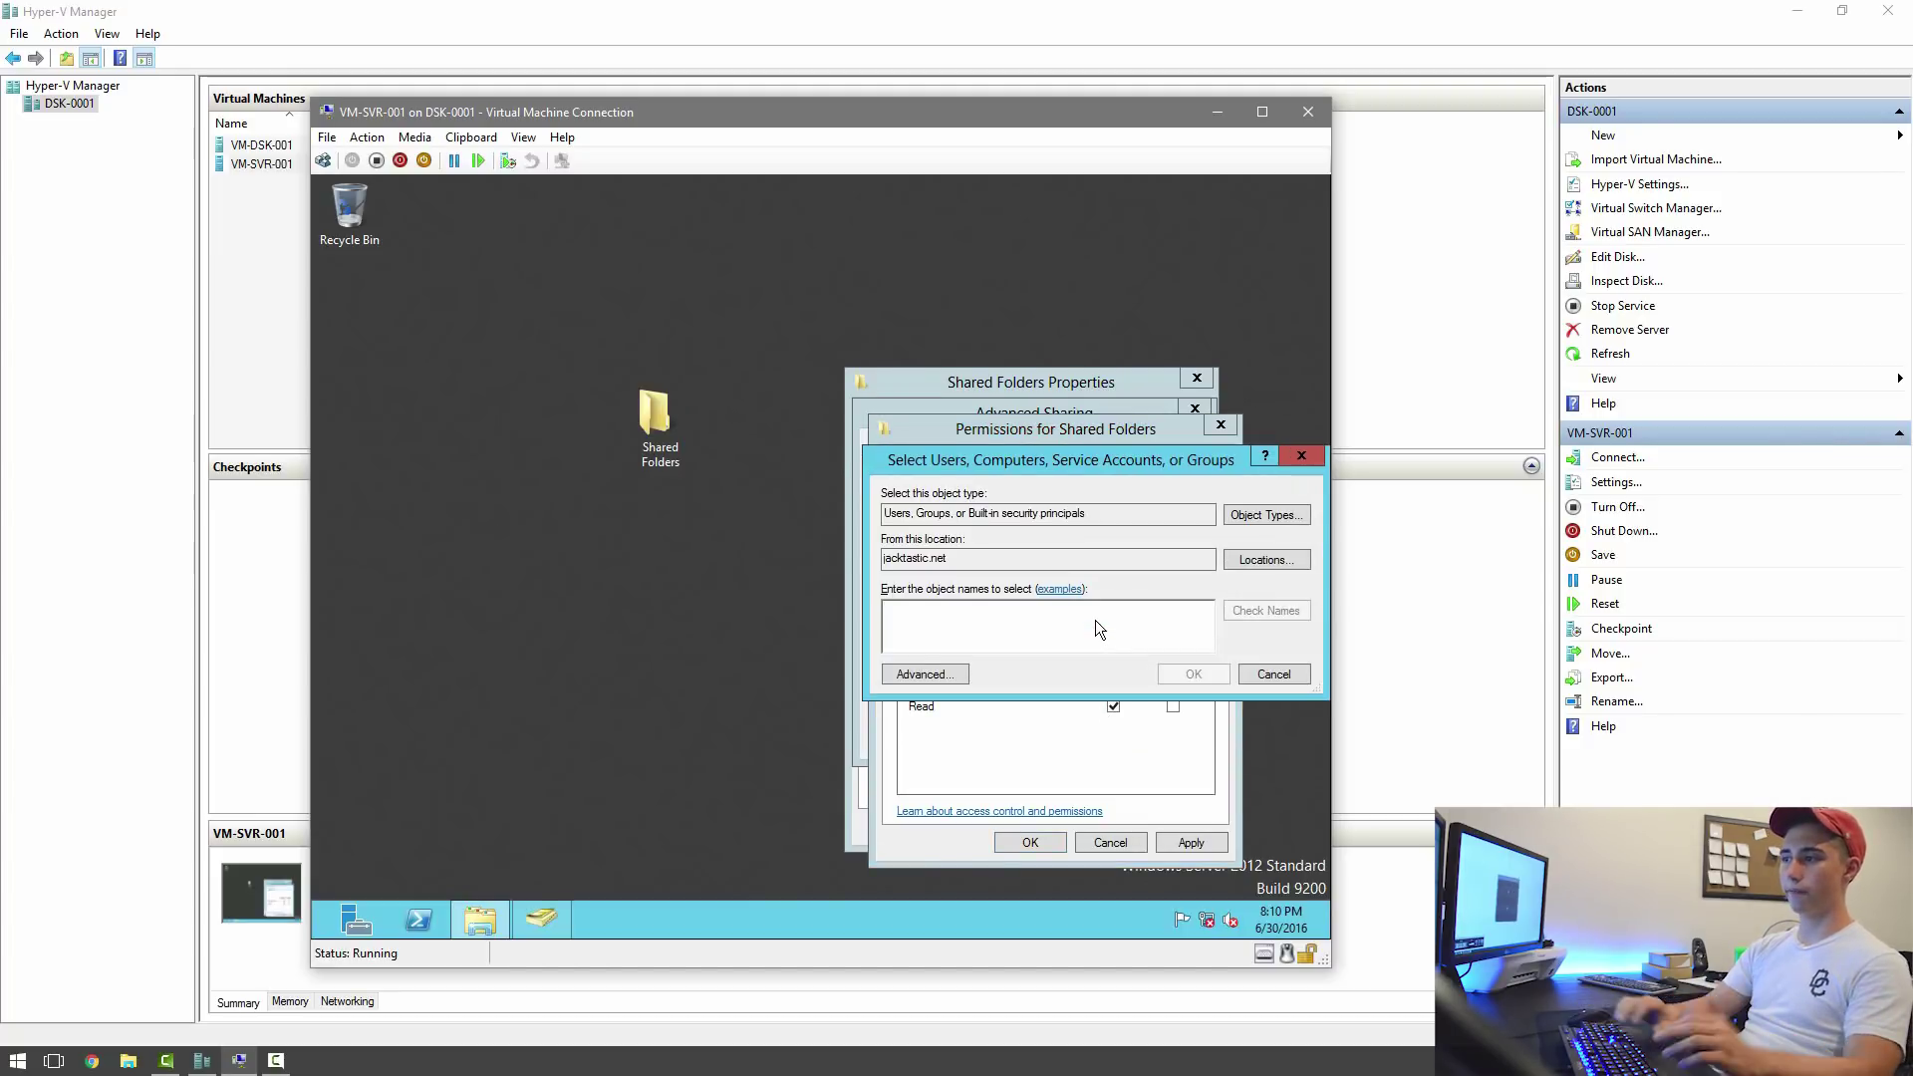
{"action": "type", "text": "Jack"}
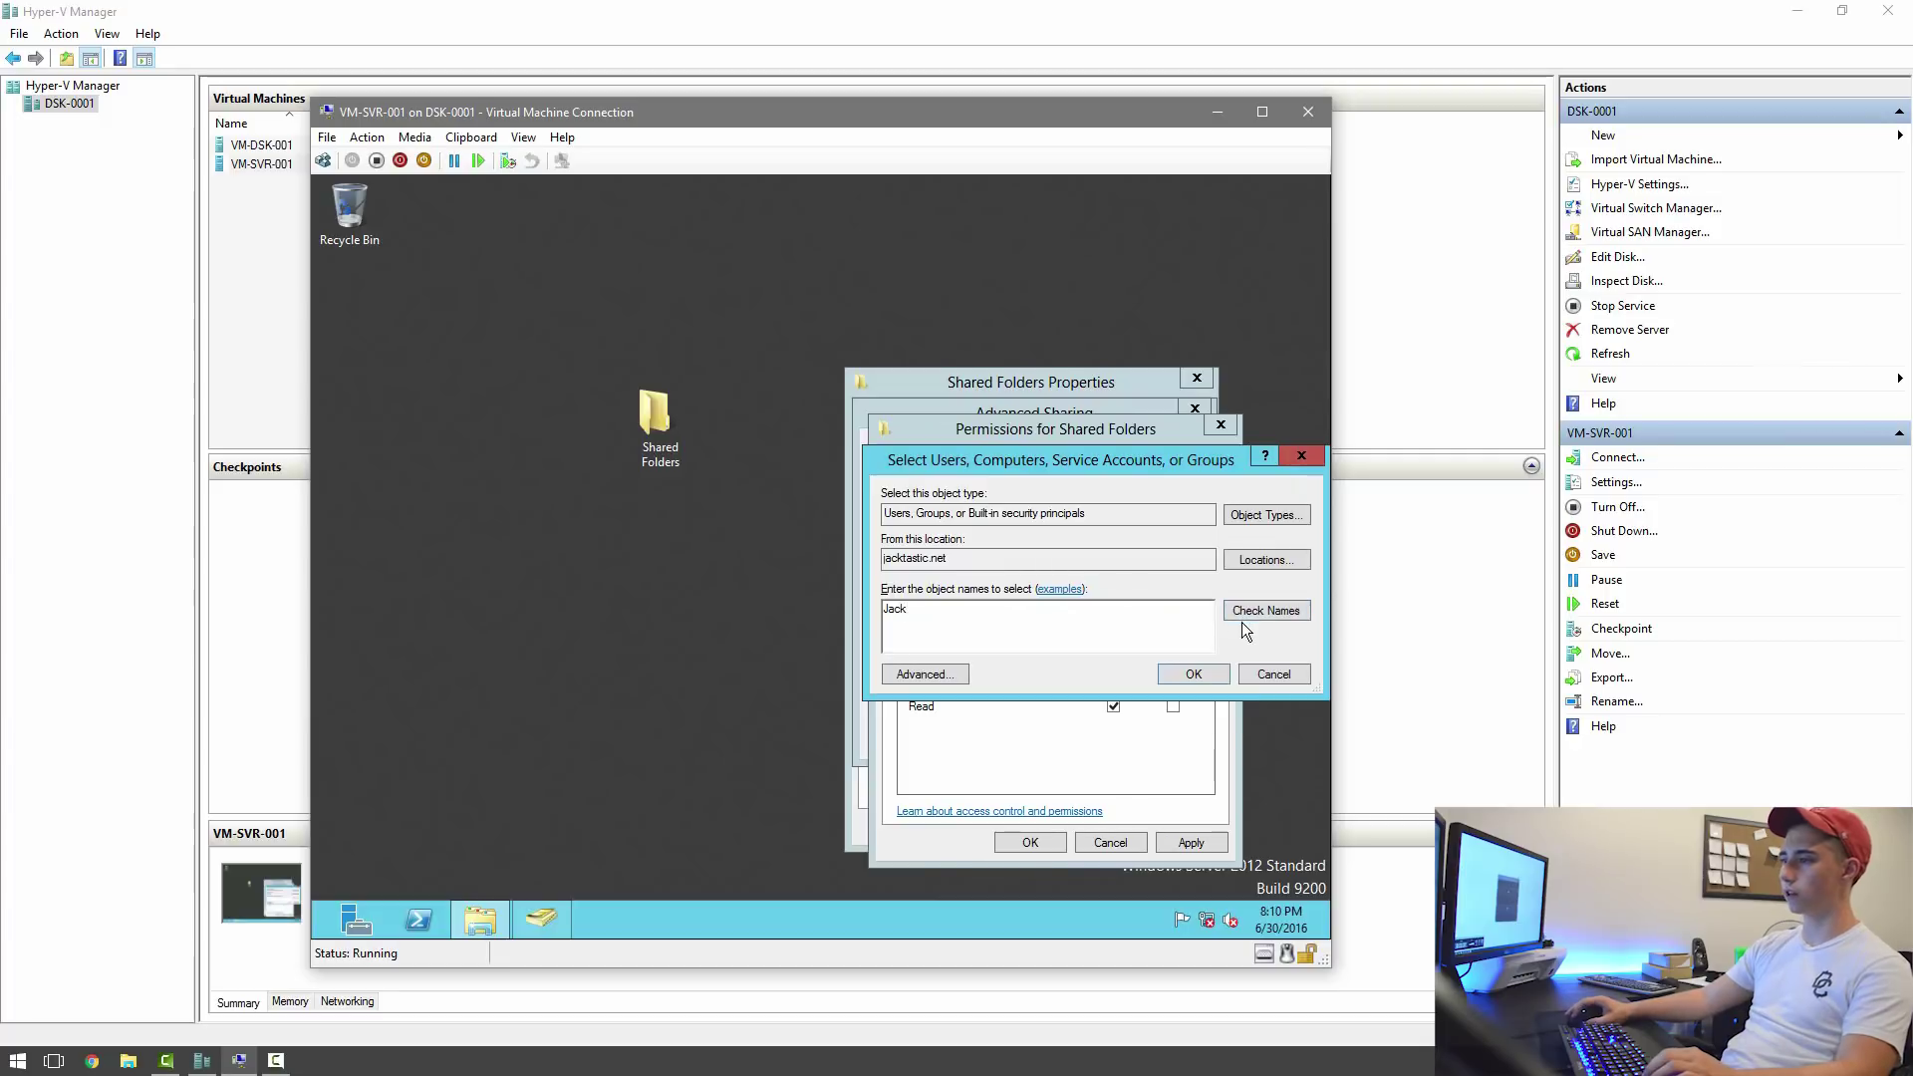
{"action": "left_click", "coordinate": [1240, 613]}
{"action": "left_click", "coordinate": [1196, 674]}
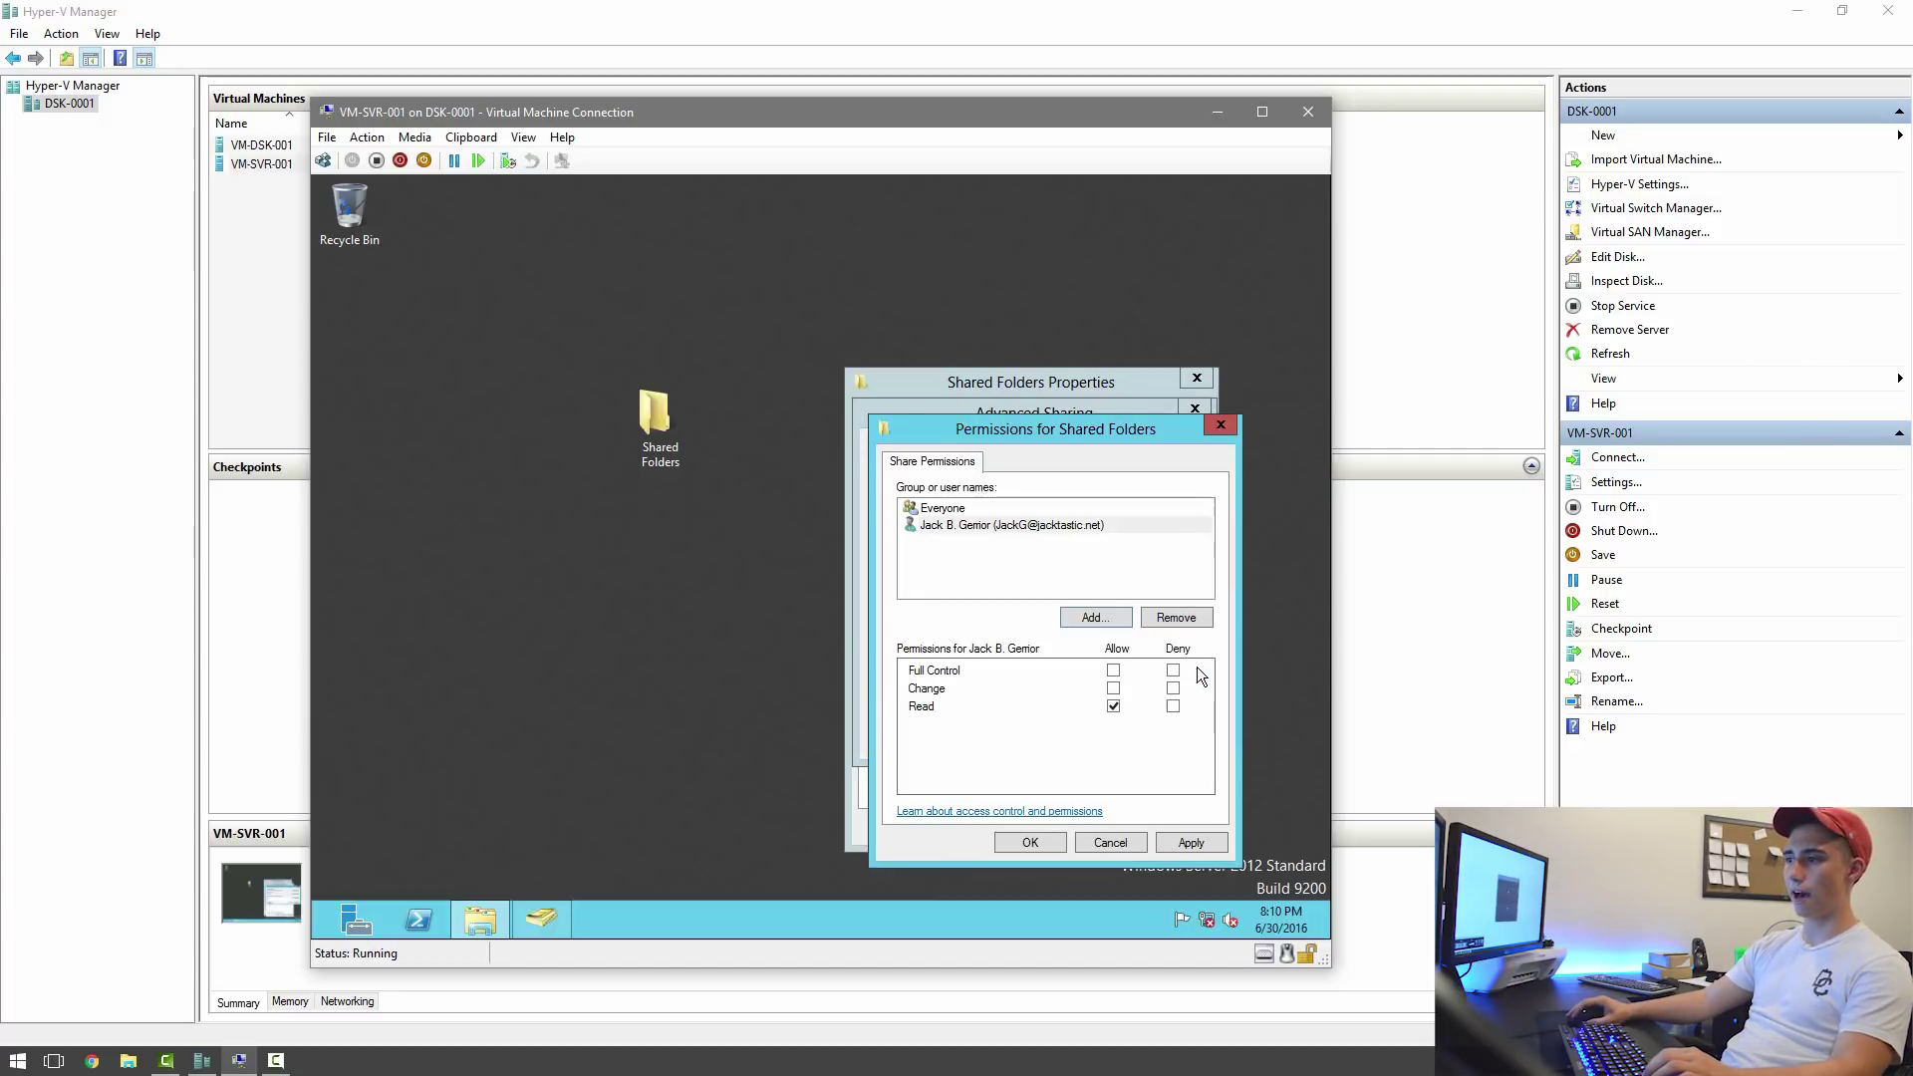
{"action": "left_click", "coordinate": [1114, 671]}
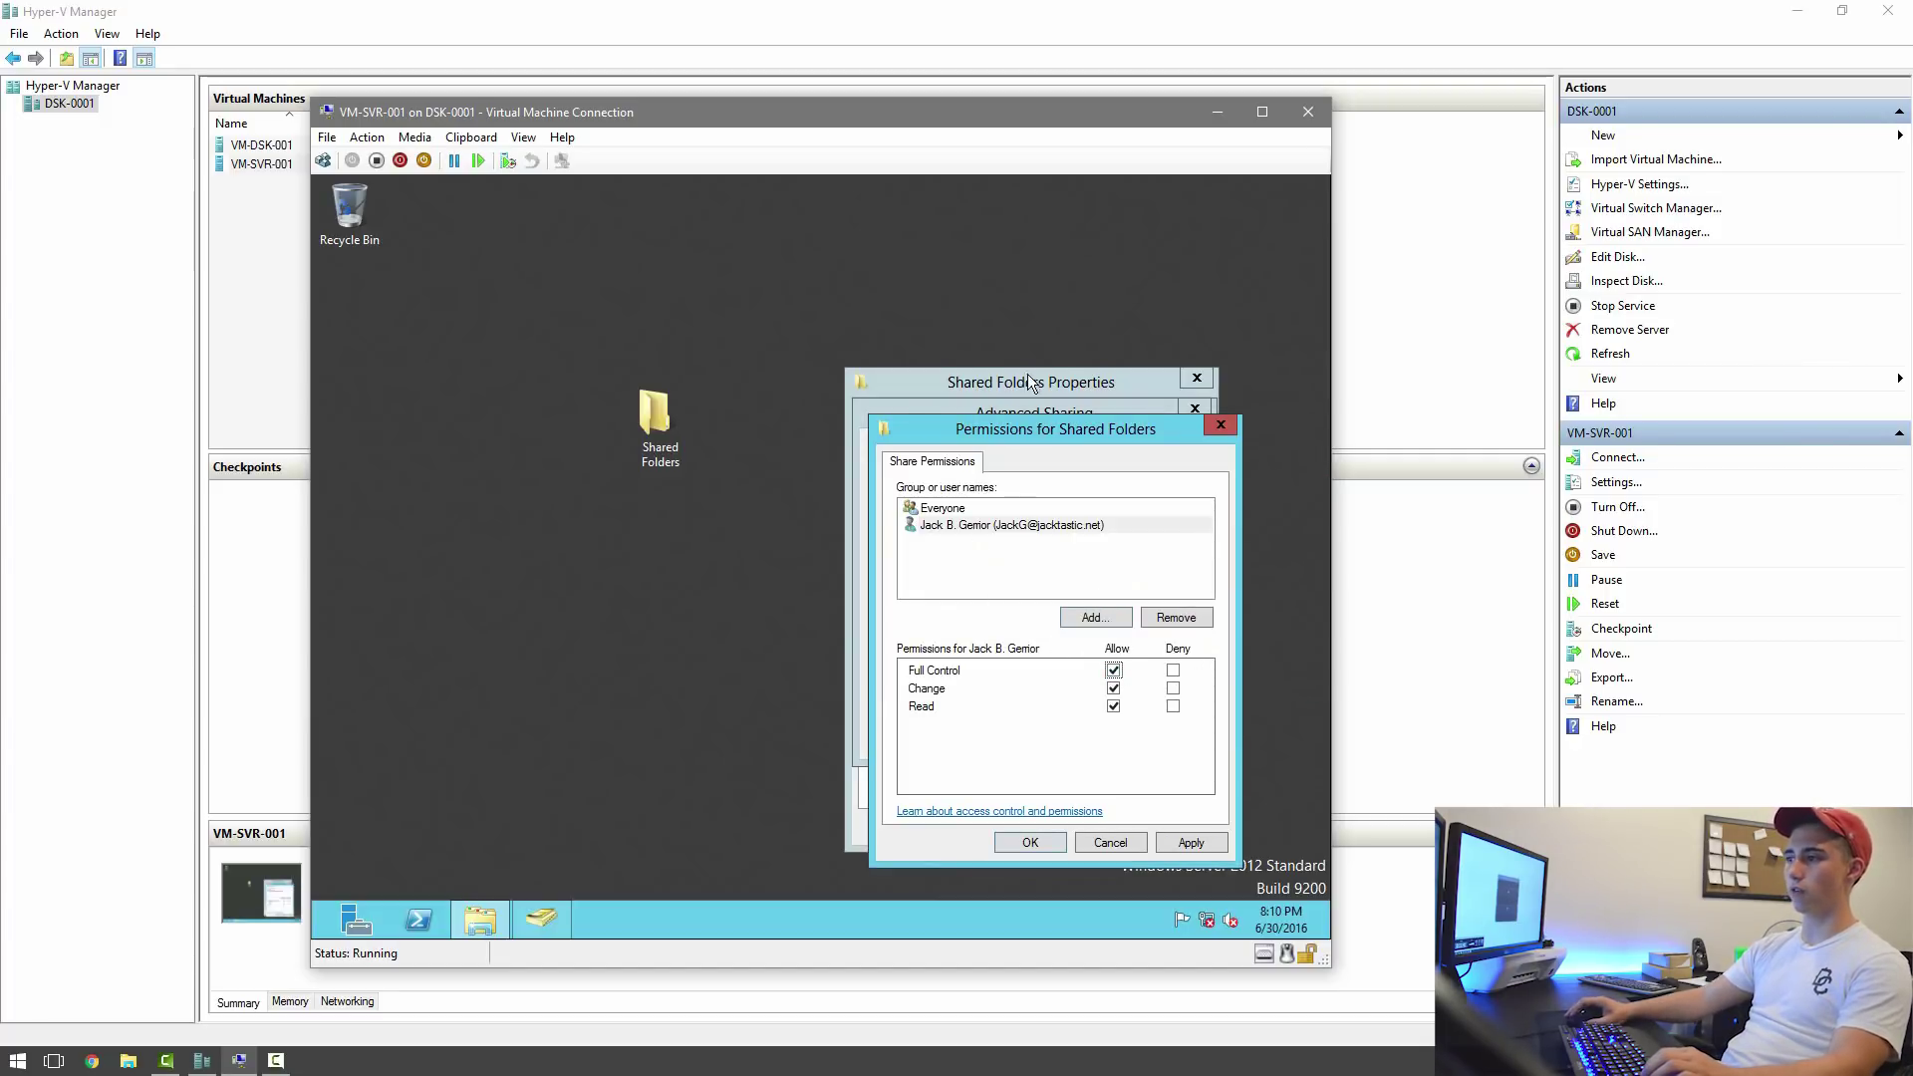
Add the second domain user with Read permission, apply, and review each entry.
{"action": "left_click", "coordinate": [1096, 617]}
{"action": "type", "text": "Daniel"}
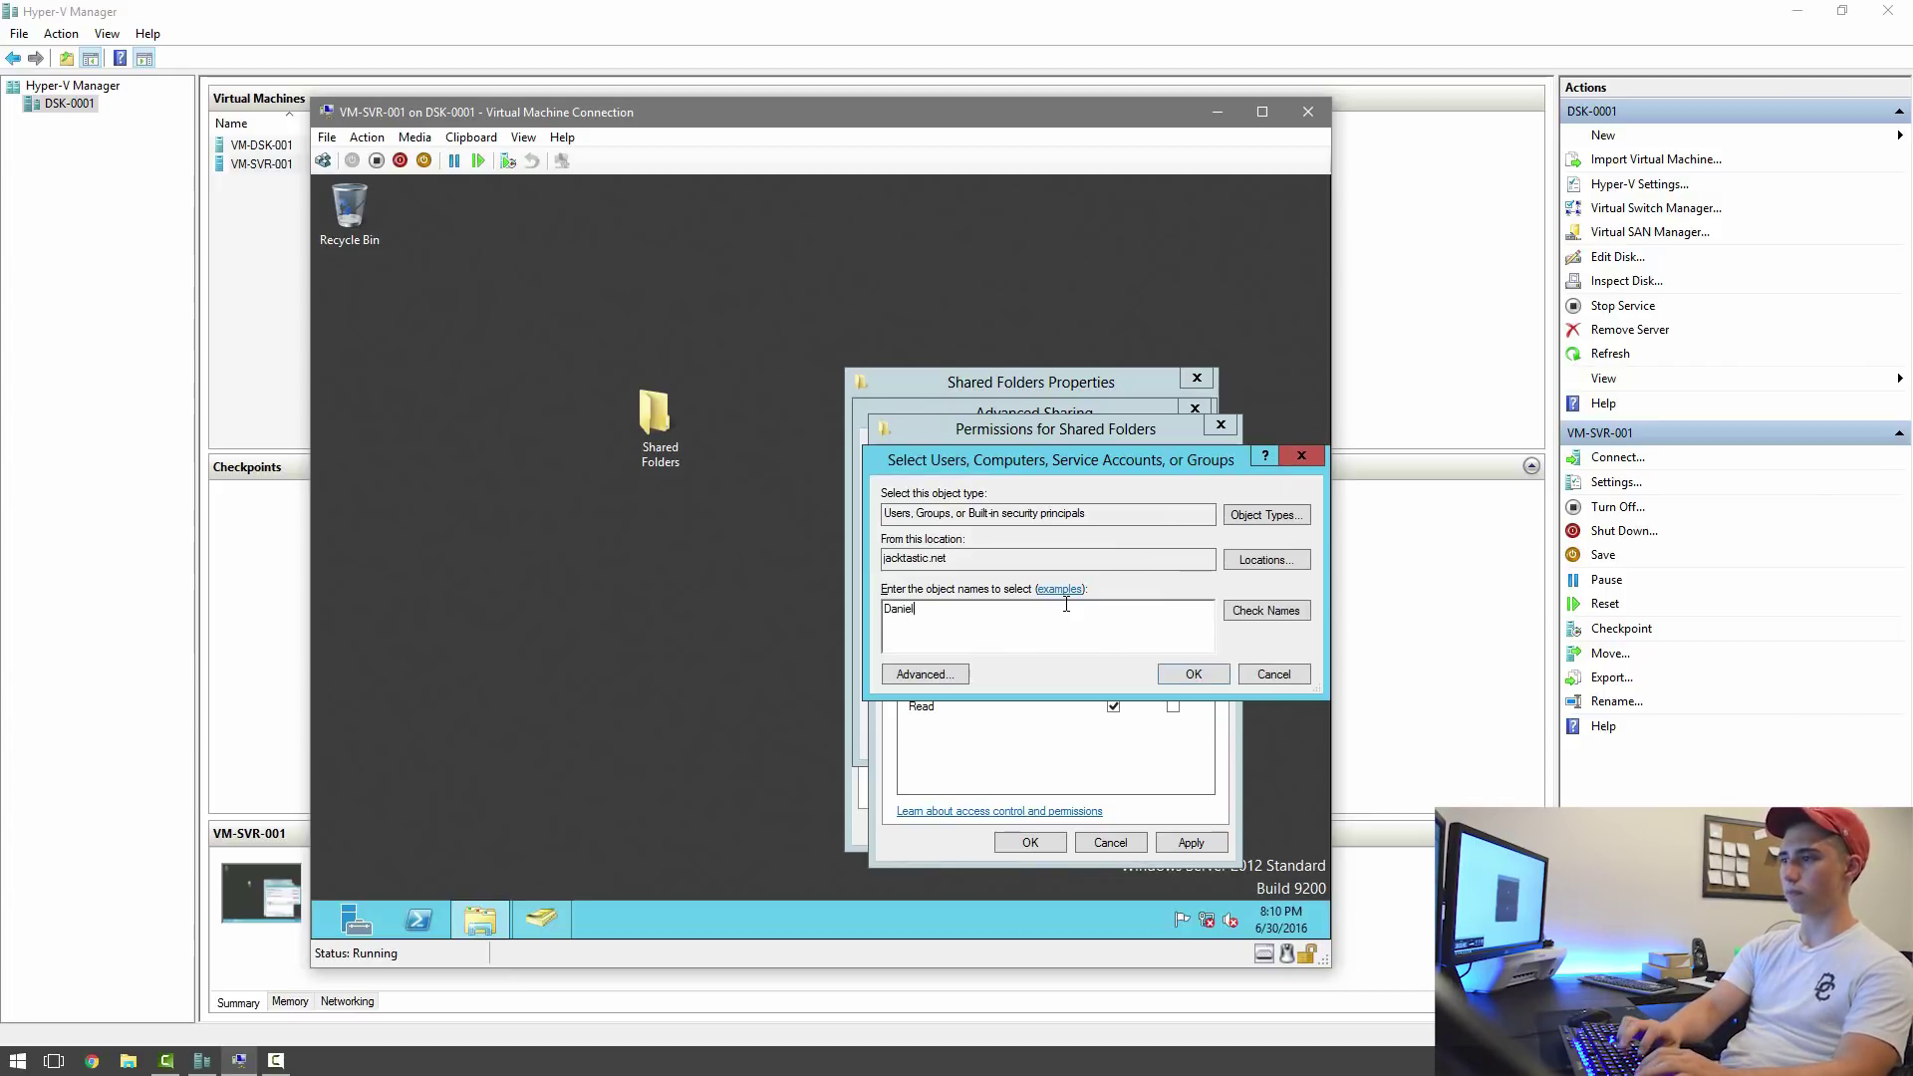
{"action": "left_click", "coordinate": [1234, 610]}
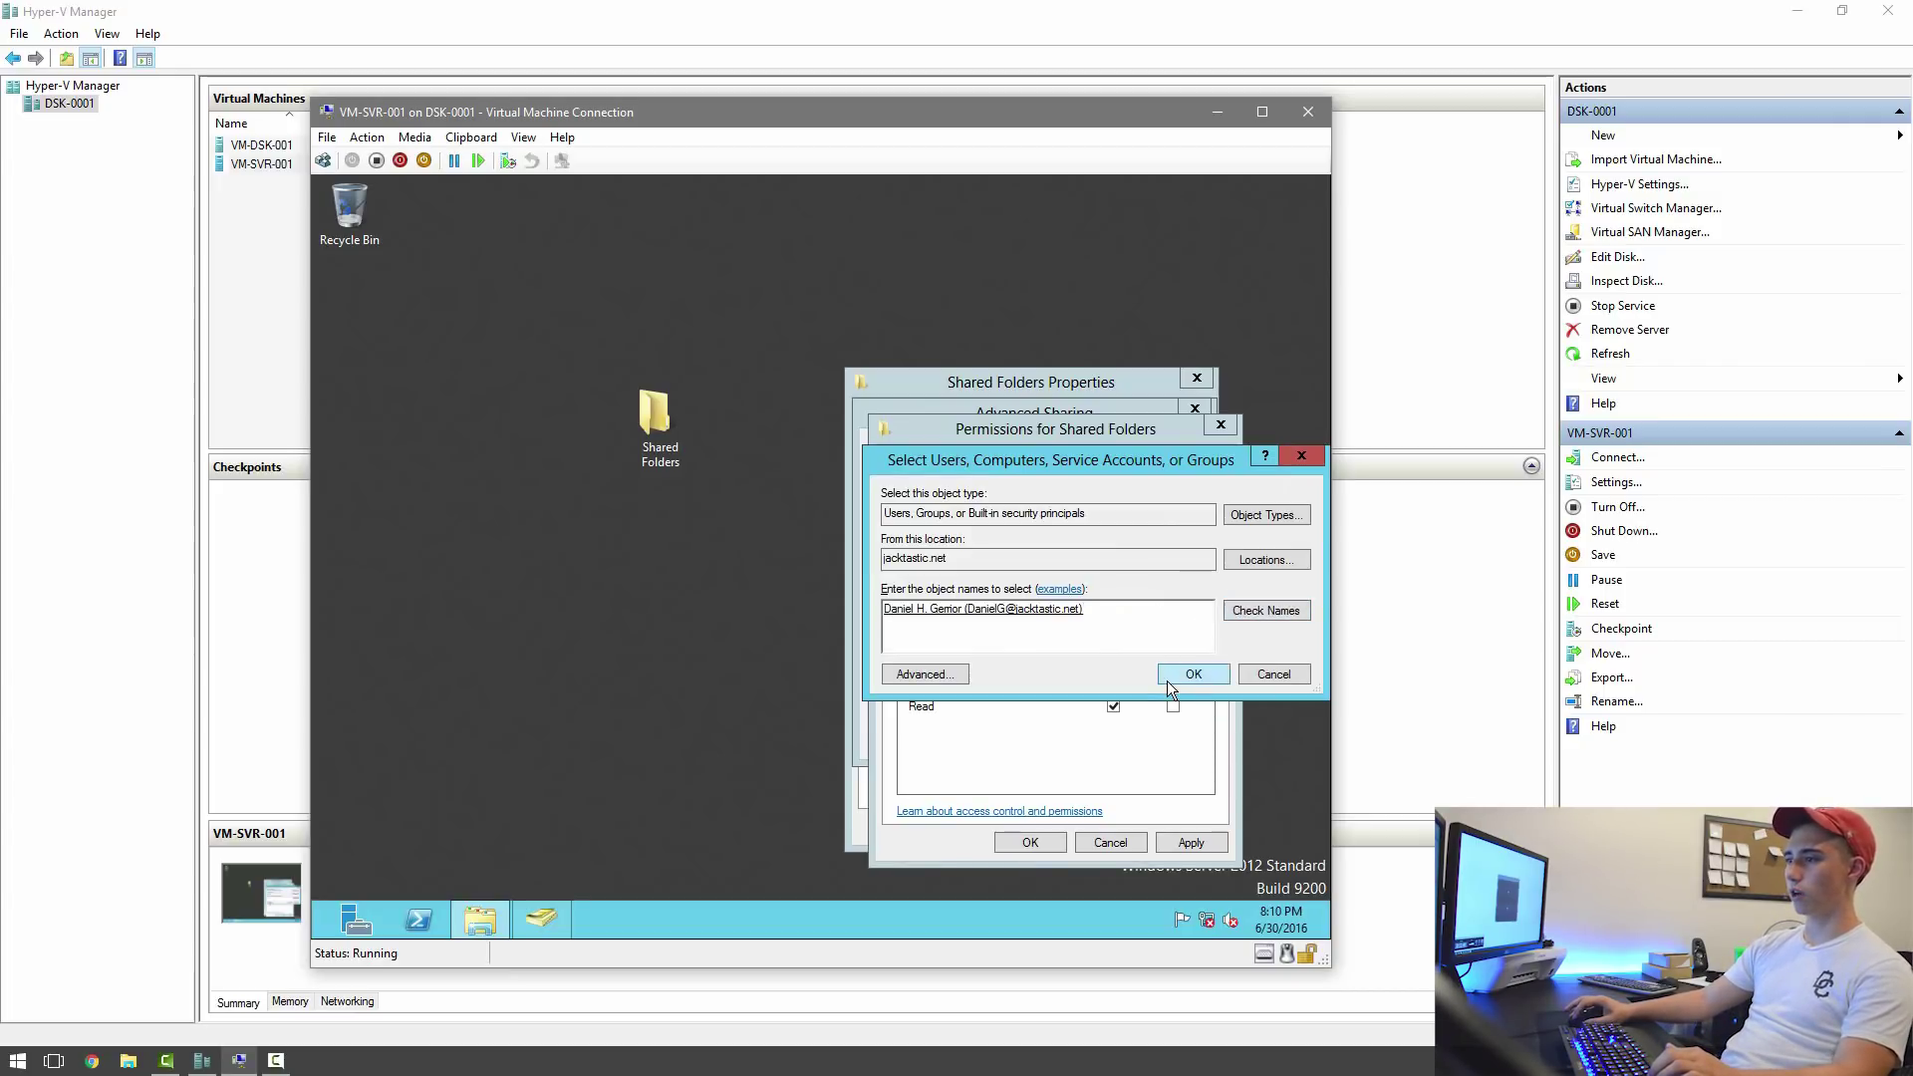
{"action": "left_click", "coordinate": [1166, 678]}
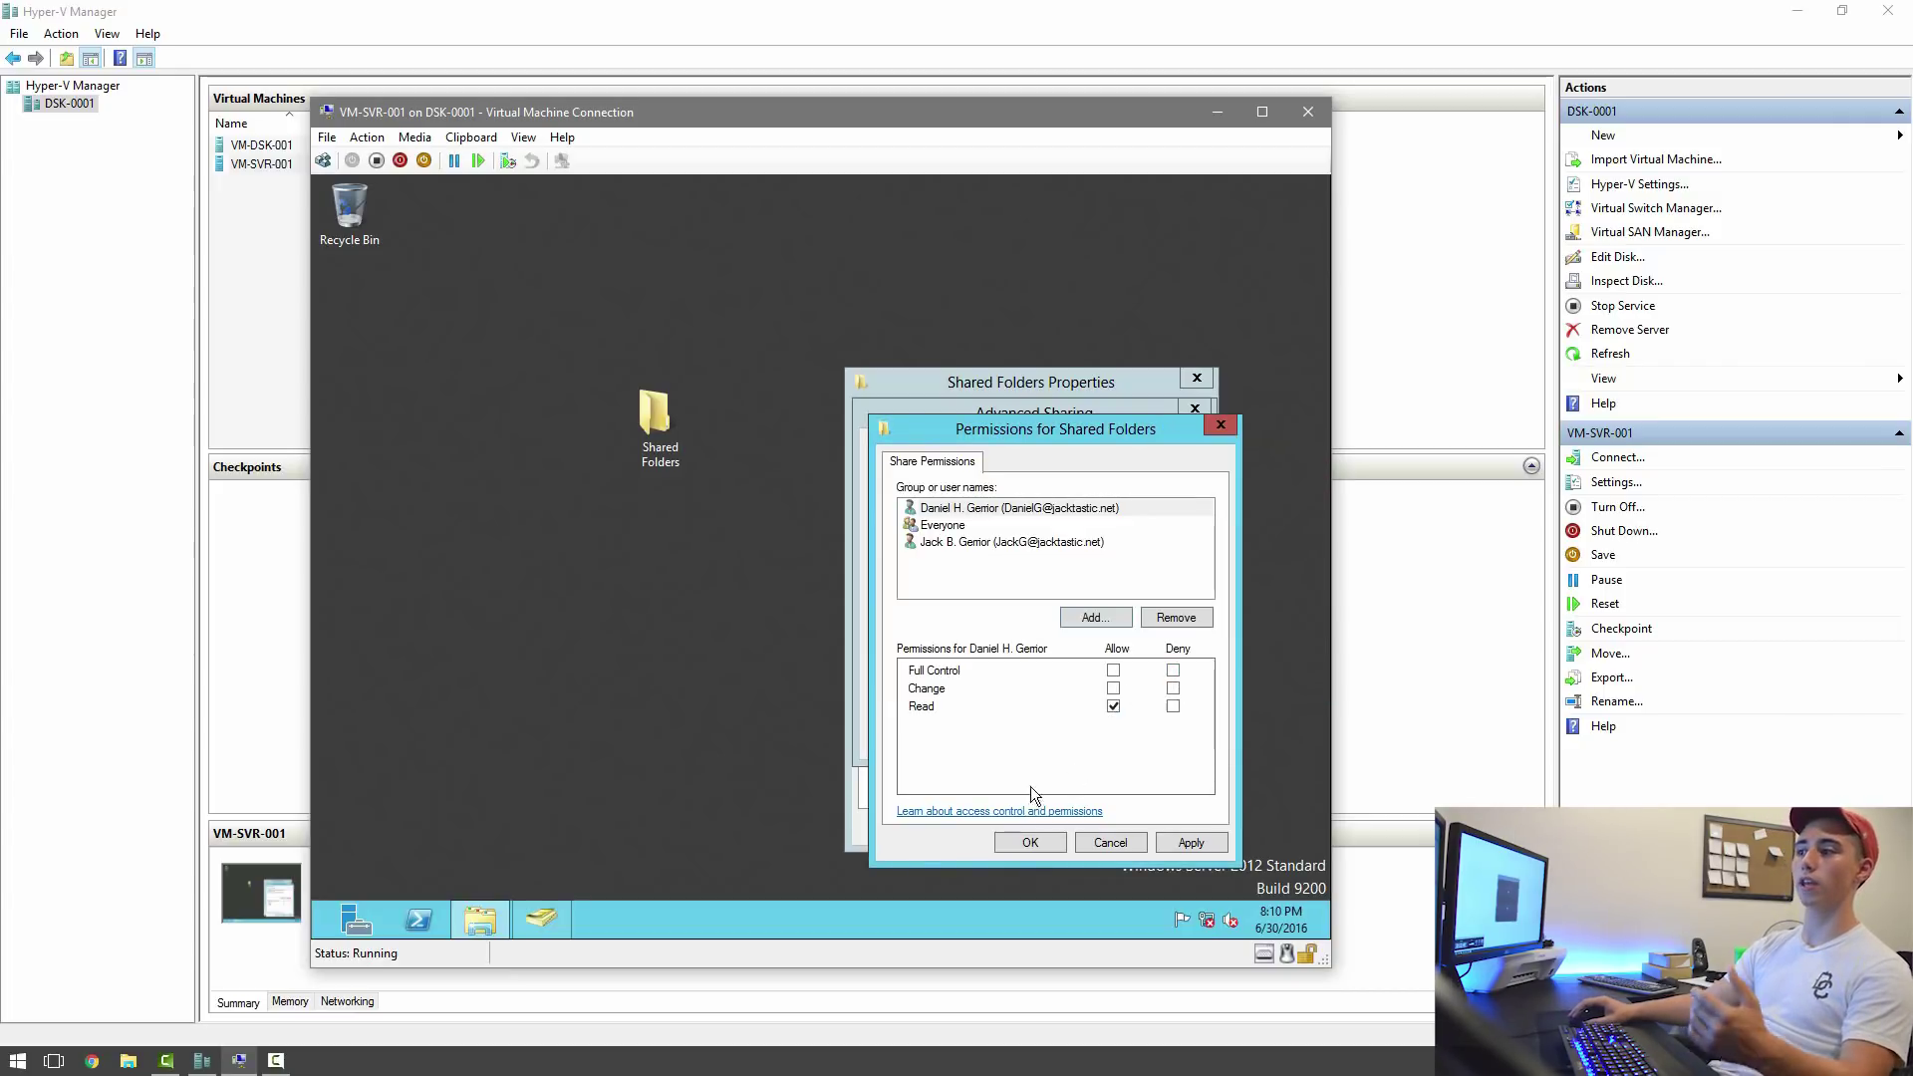
{"action": "left_click", "coordinate": [1189, 843]}
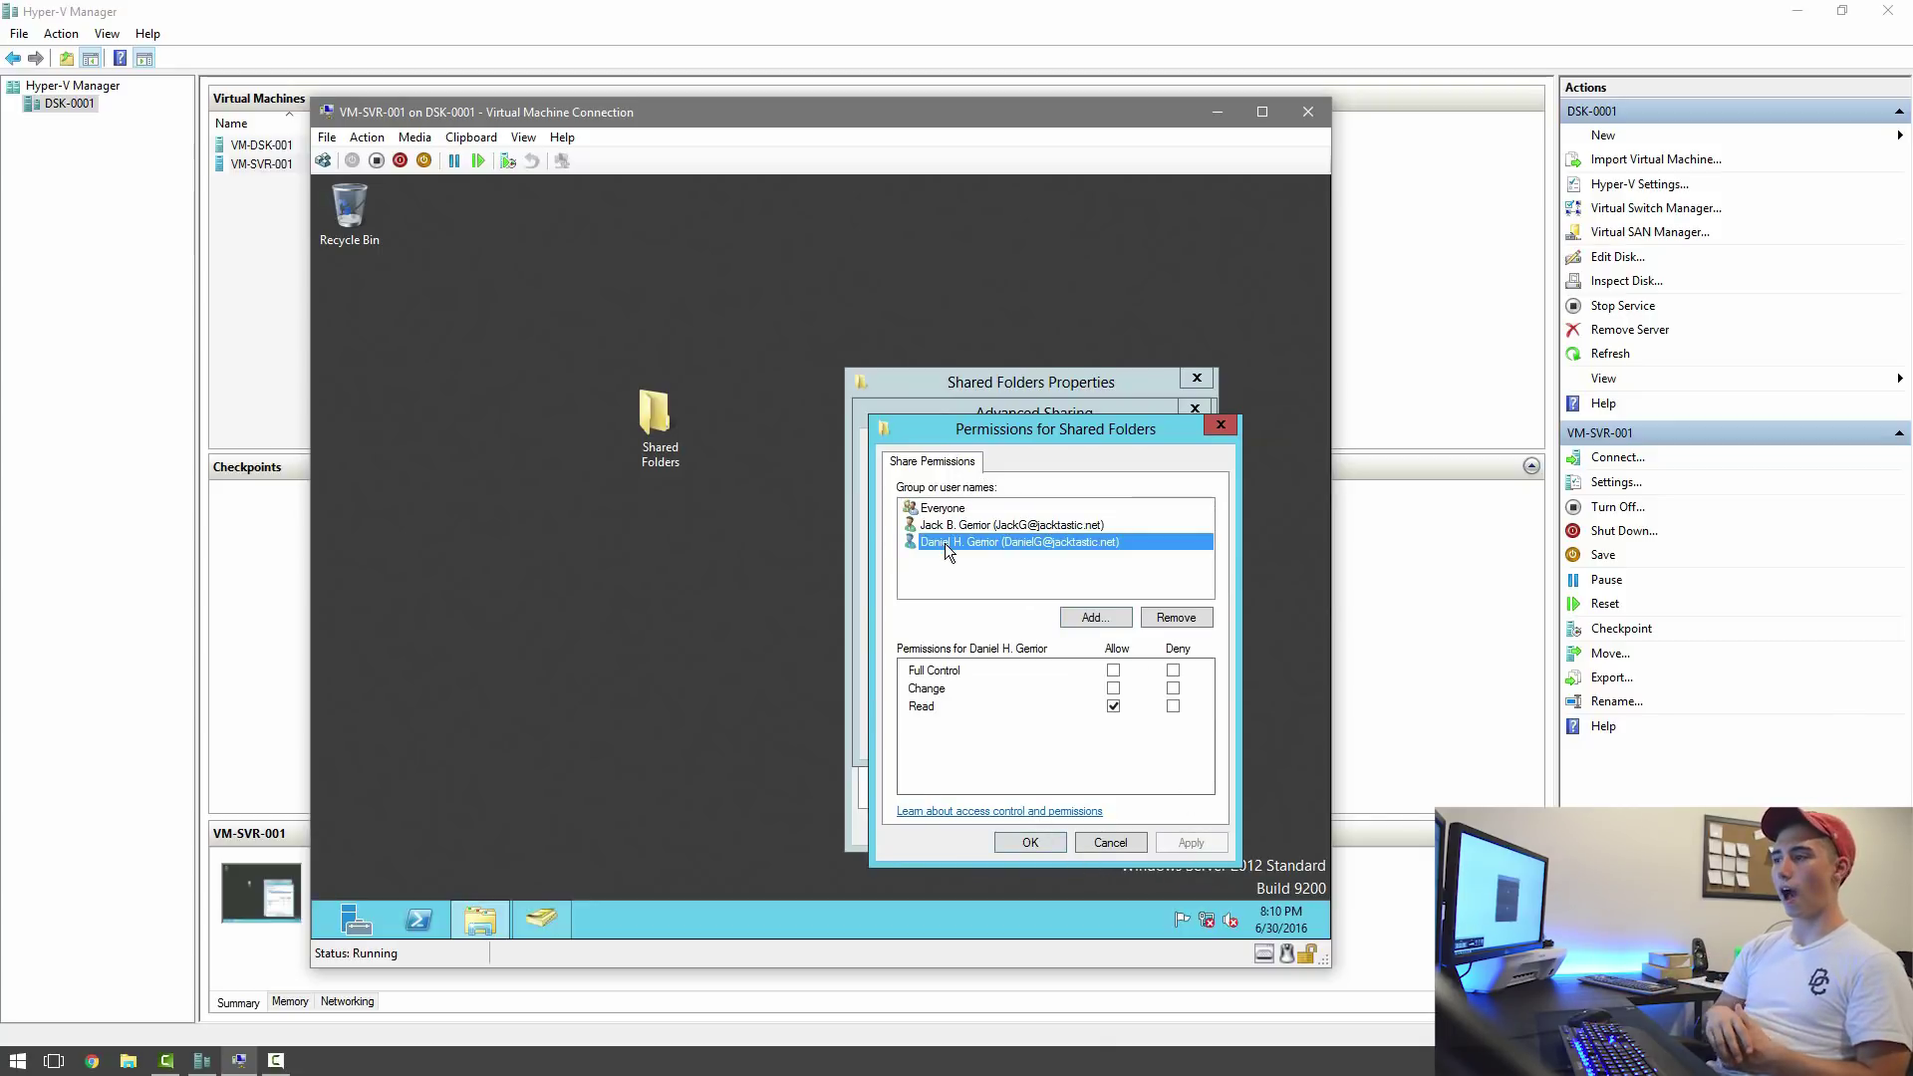
{"action": "left_click", "coordinate": [989, 508]}
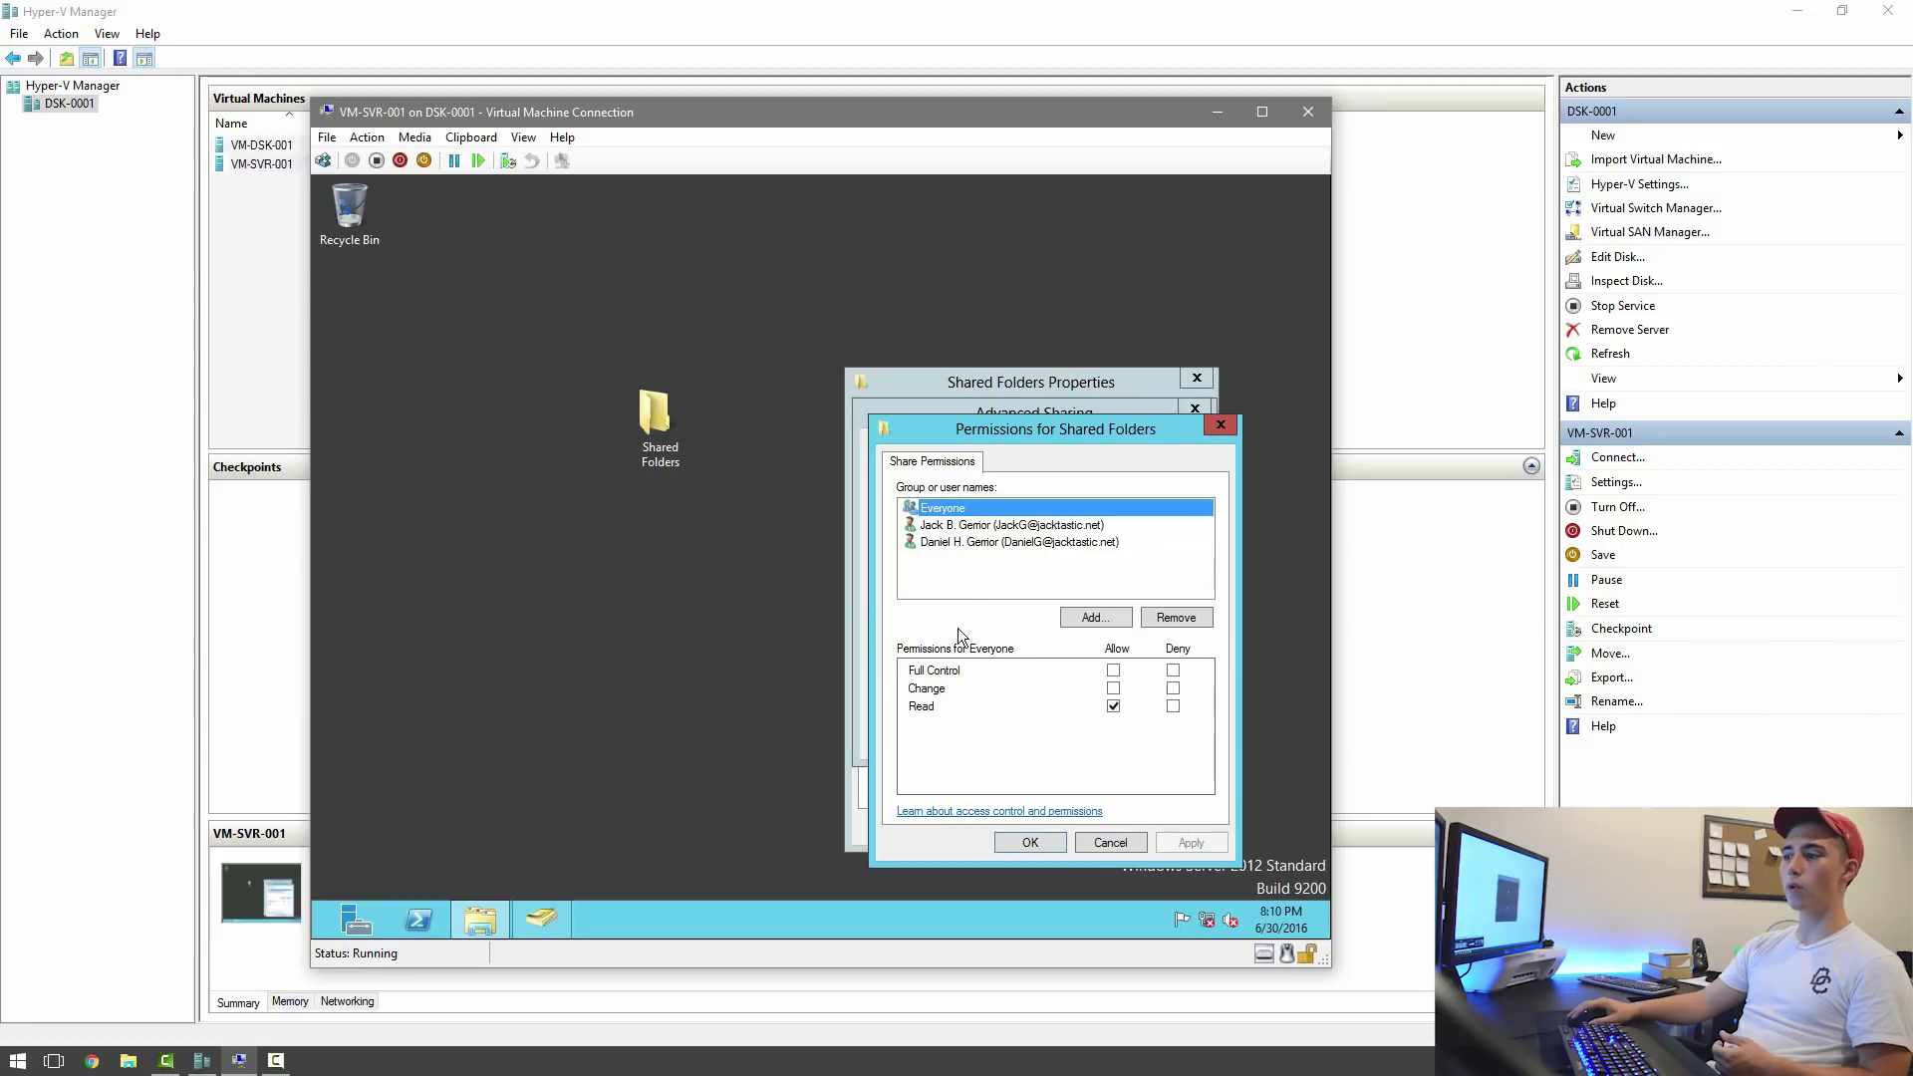
{"action": "left_click", "coordinate": [953, 541]}
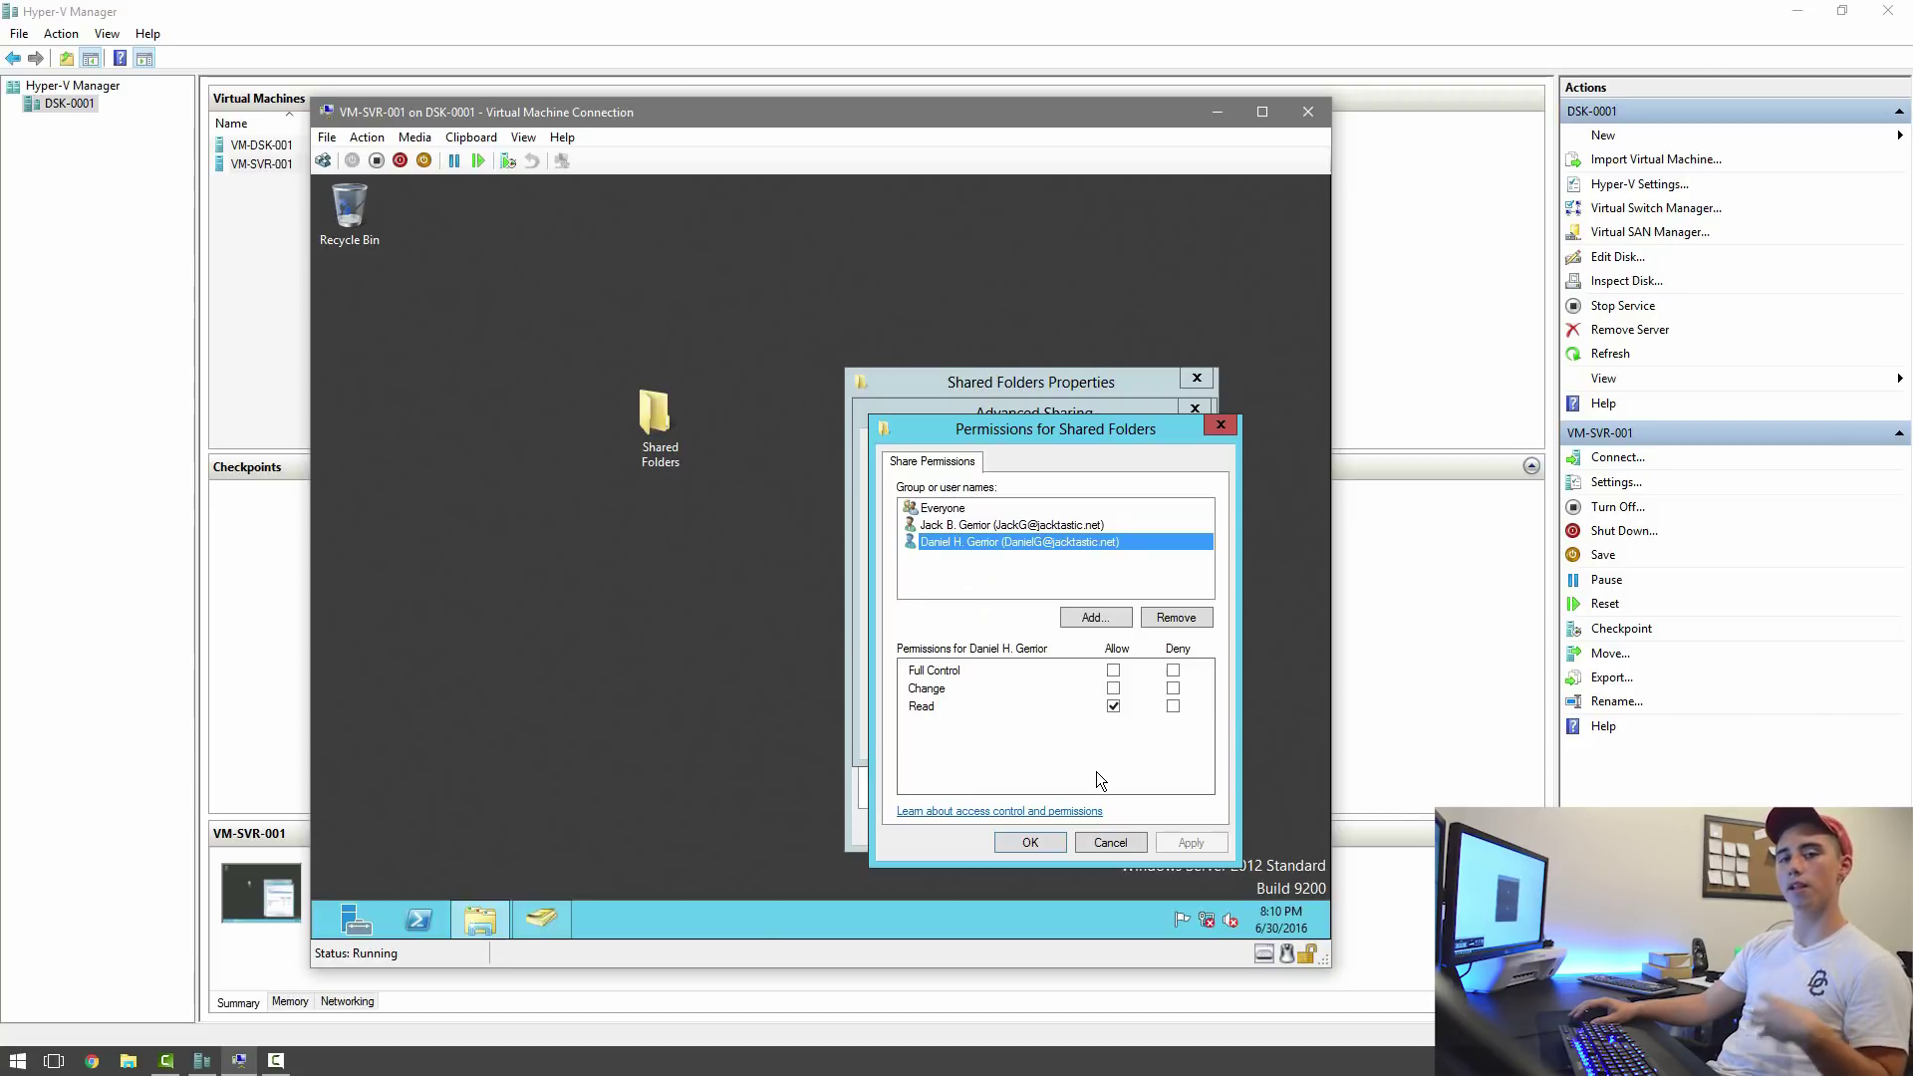
Apply and close the sharing dialogs and folder Properties, then place the icon below Recycle Bin.
{"action": "left_click", "coordinate": [1029, 842]}
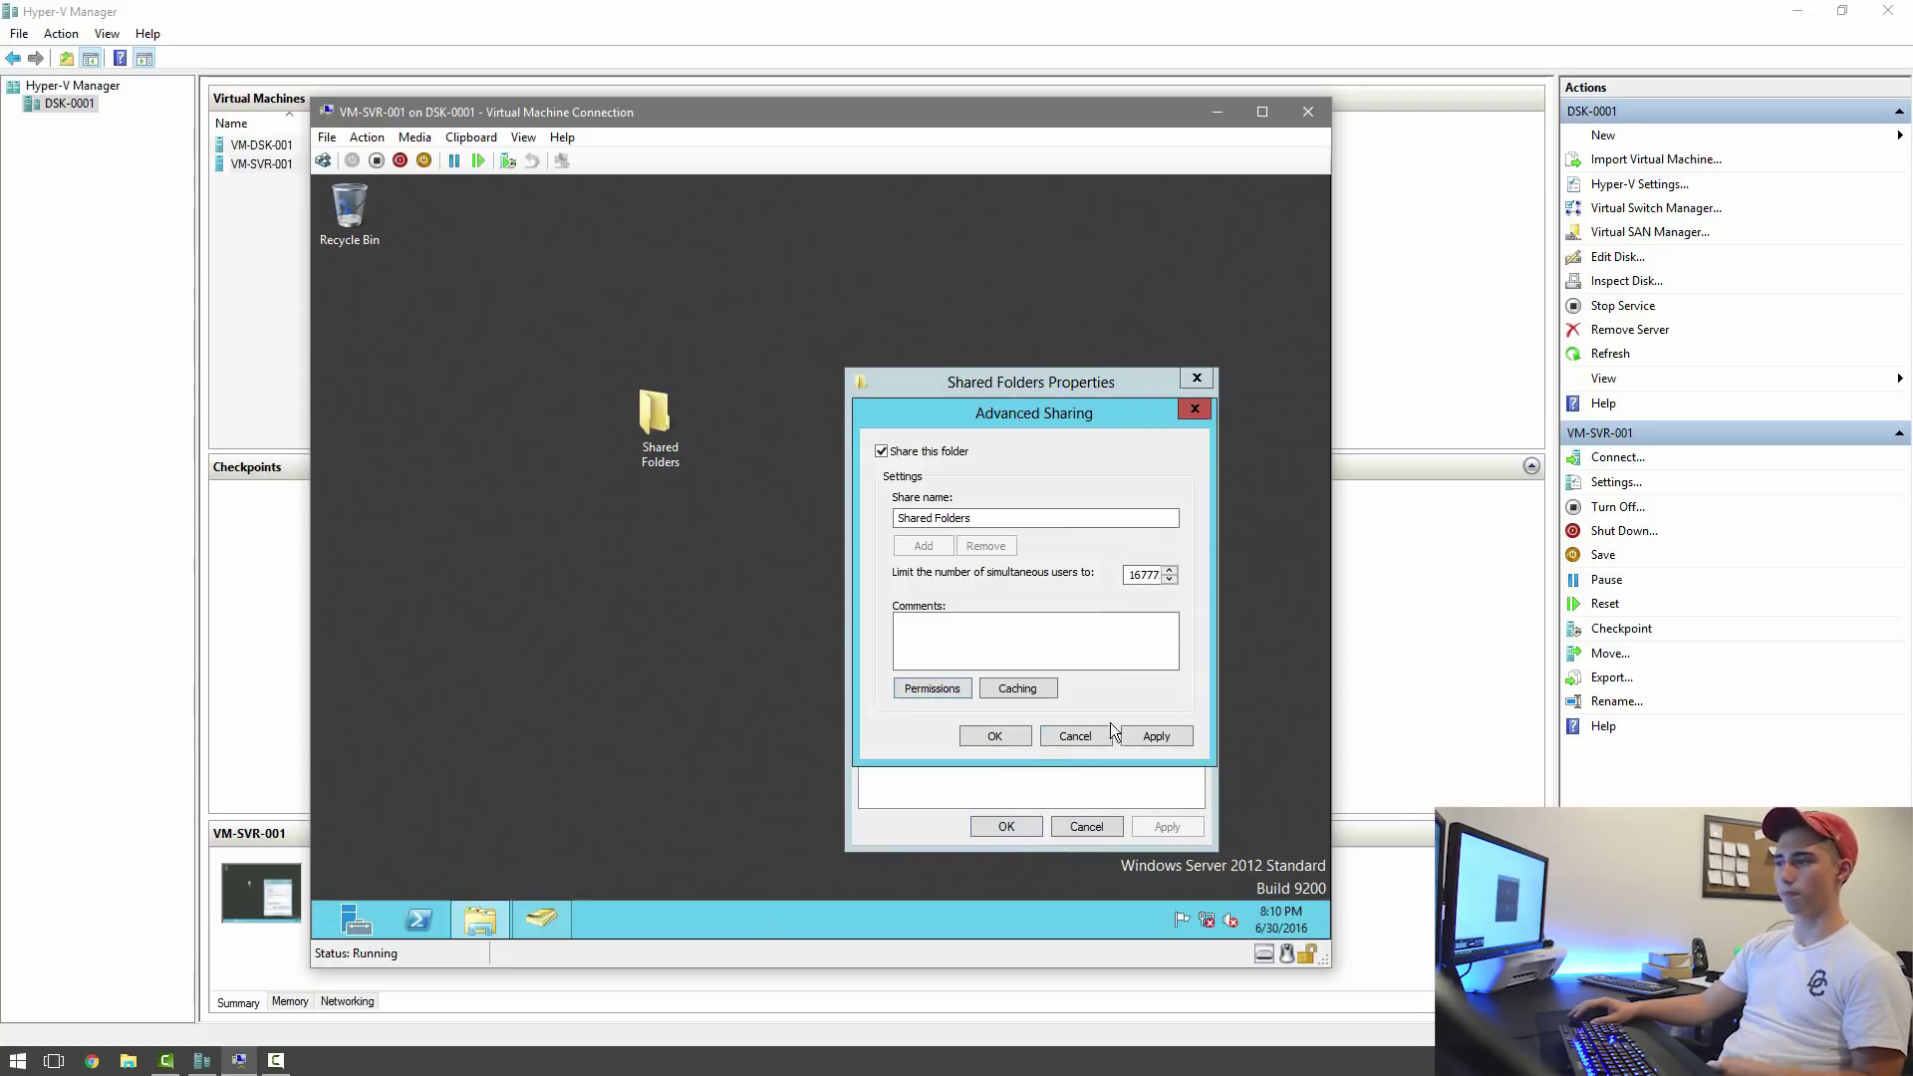
{"action": "left_click", "coordinate": [1150, 733]}
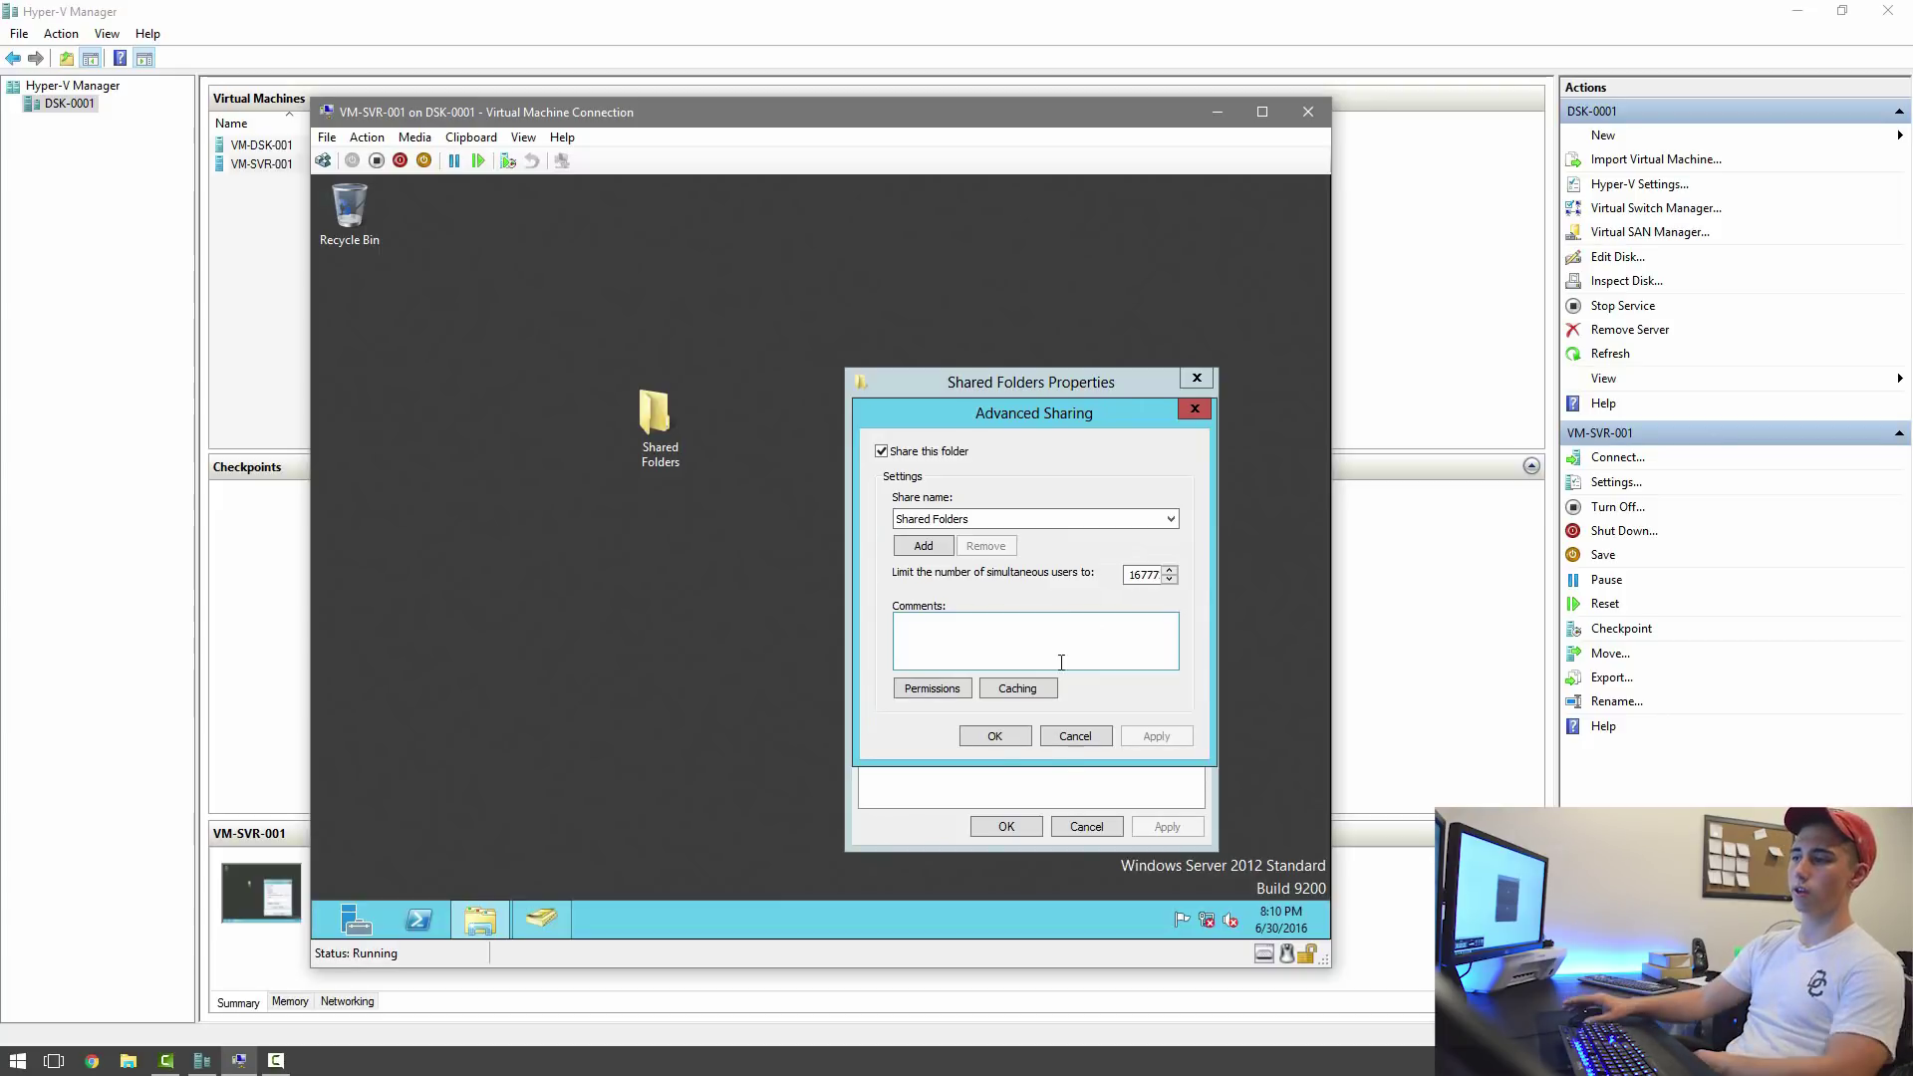
{"action": "left_click", "coordinate": [1008, 739]}
{"action": "left_click", "coordinate": [1000, 825]}
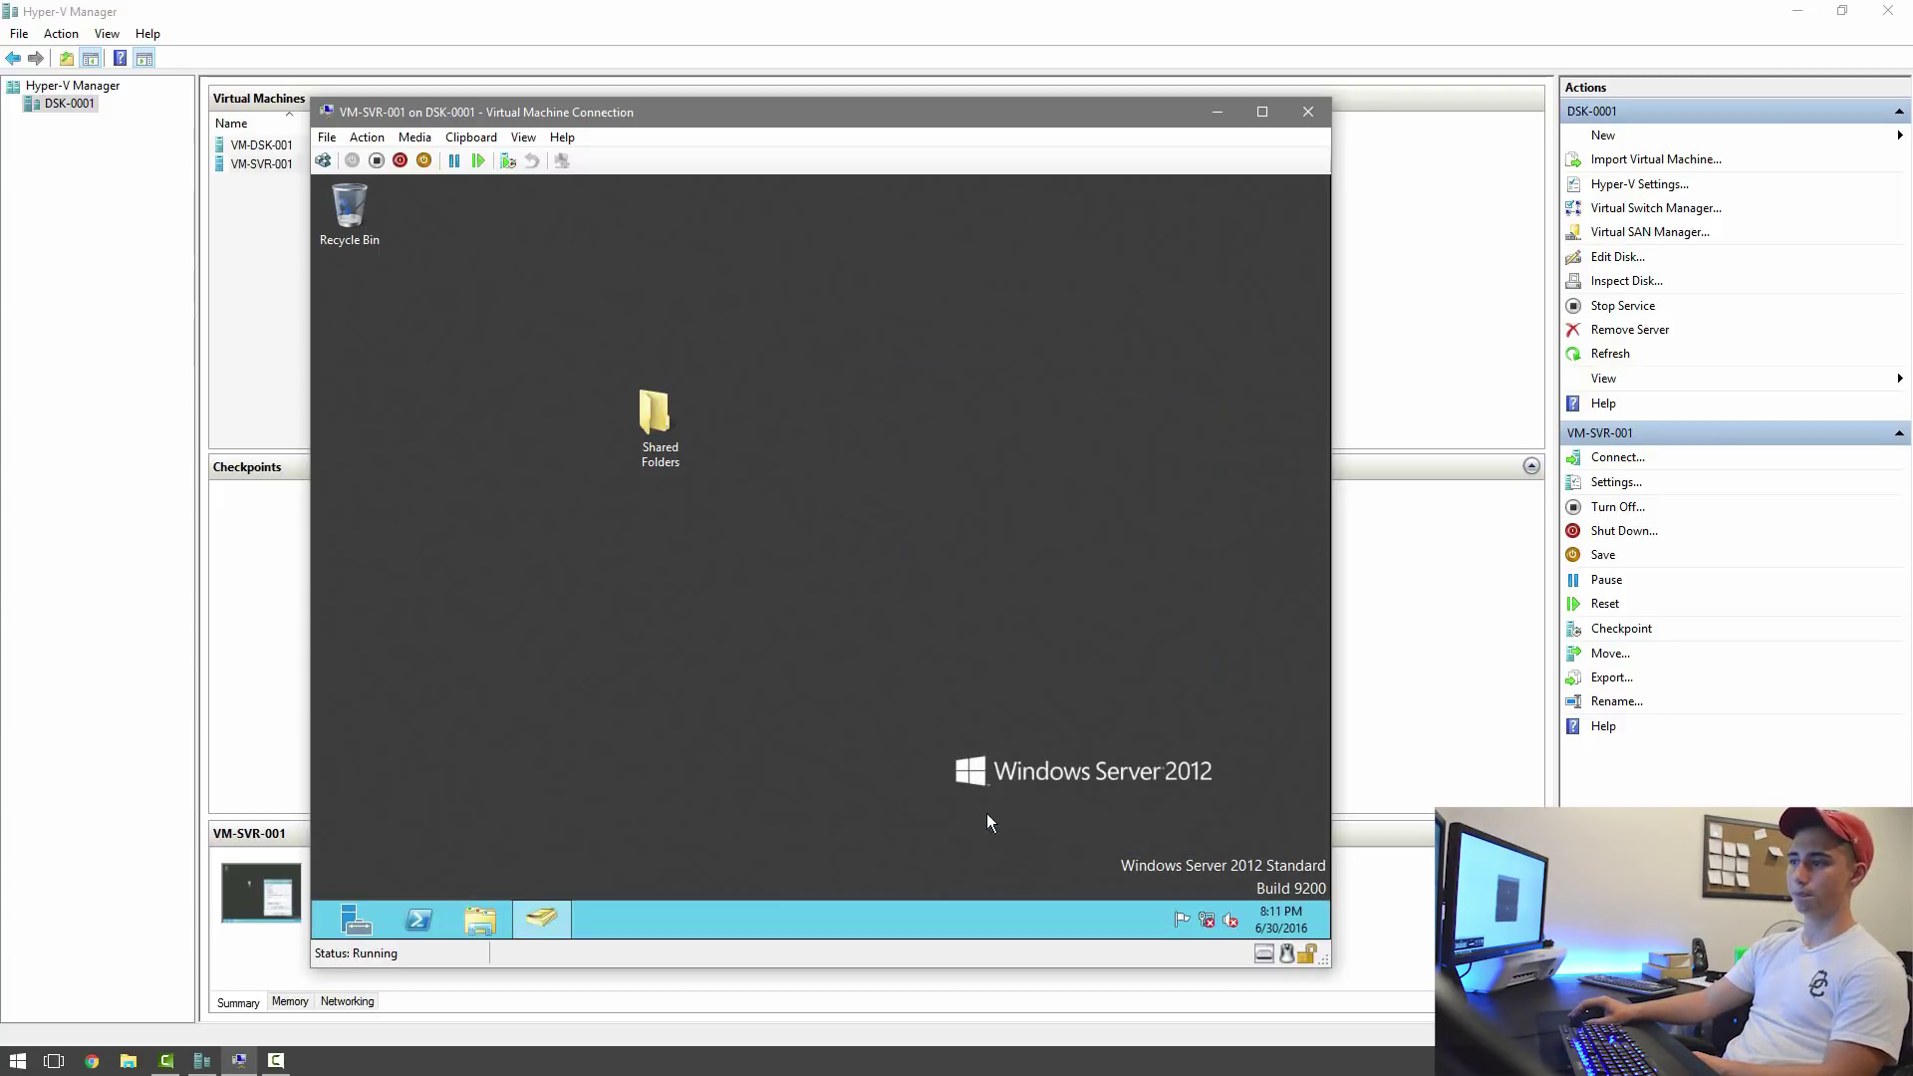
{"action": "left_click_drag", "start_coordinate": [649, 408], "coordinate": [373, 314]}
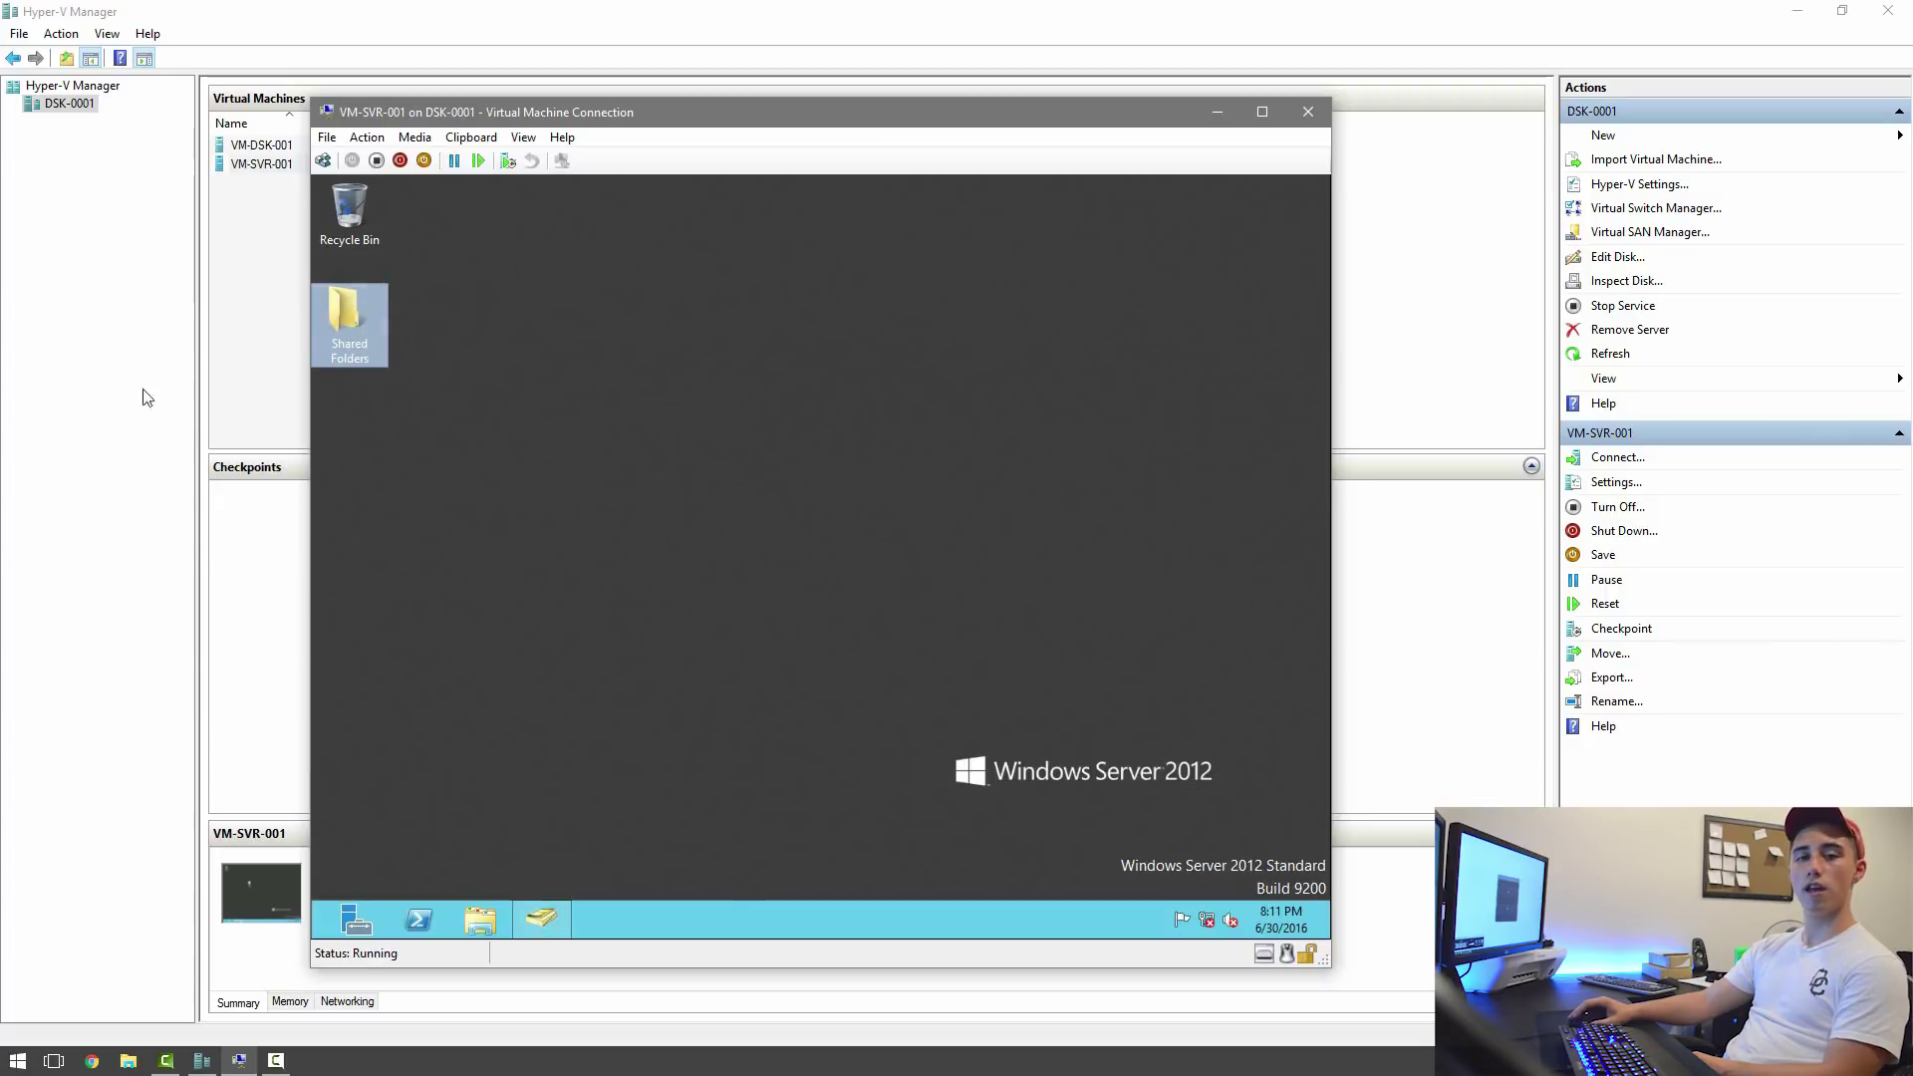
Bring up the server desktop's context menu to create another new item.
{"action": "right_click", "coordinate": [440, 460]}
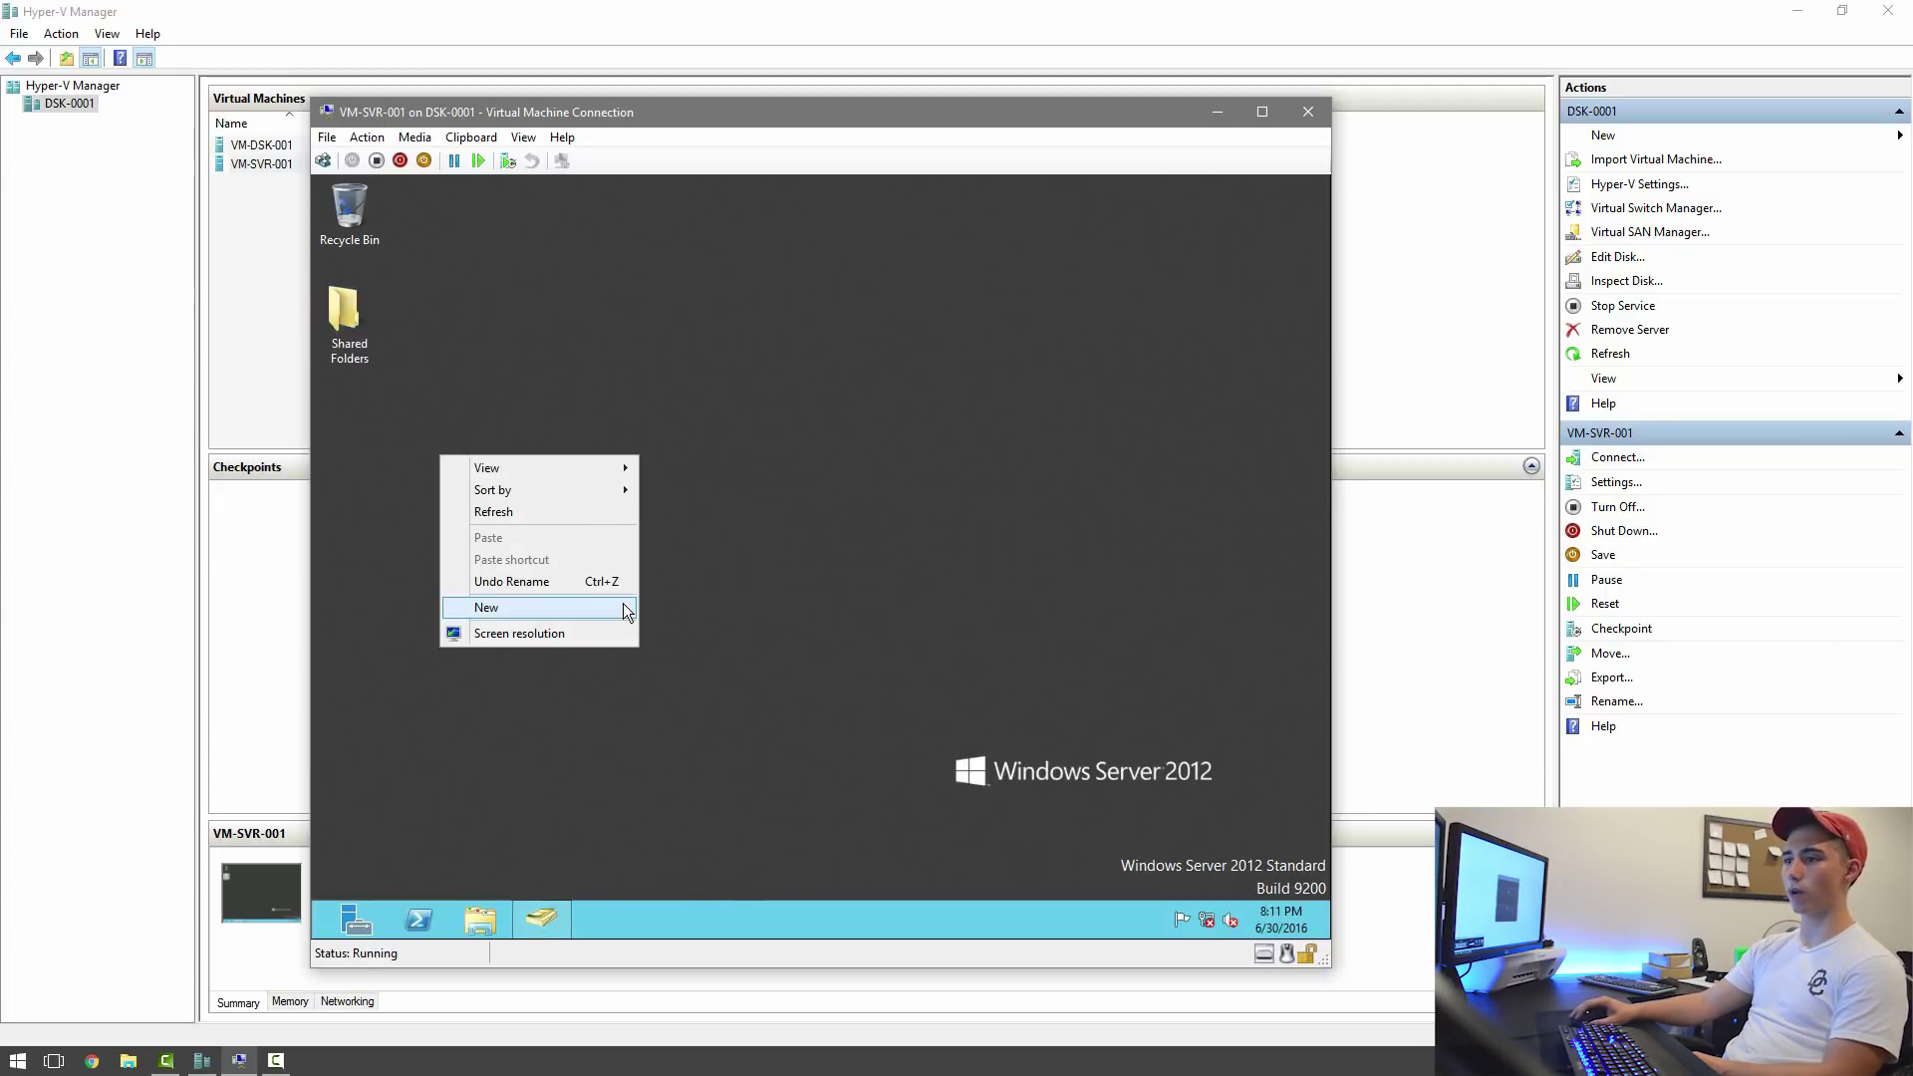